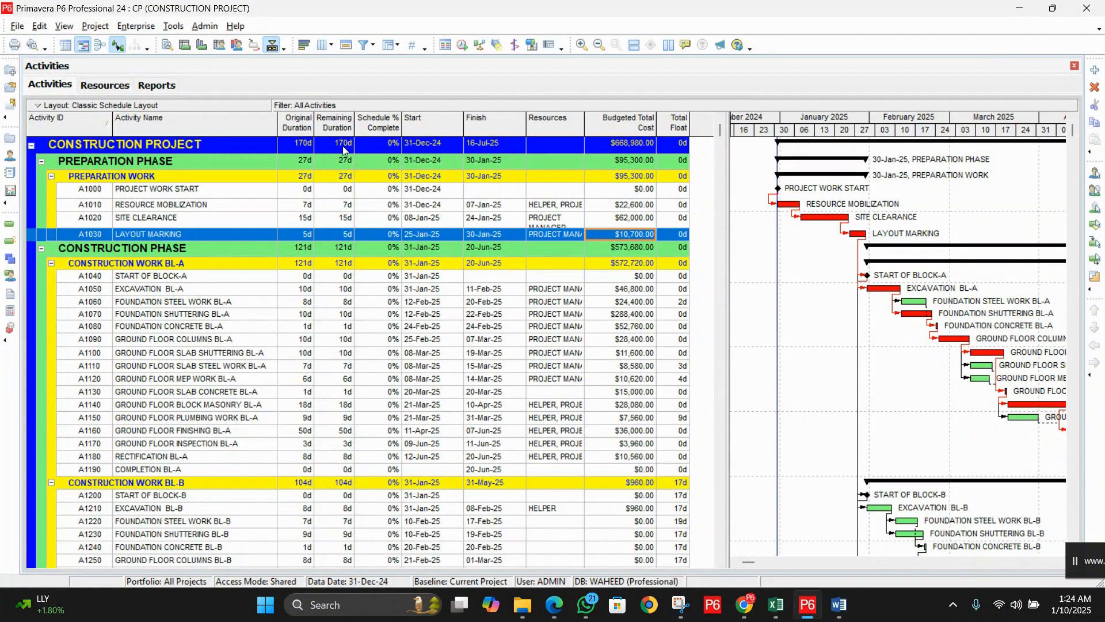
Step: Open Enterprise > Activity Codes, which reports that no global activity codes exist yet
{"action": "left_click", "coordinate": [145, 28]}
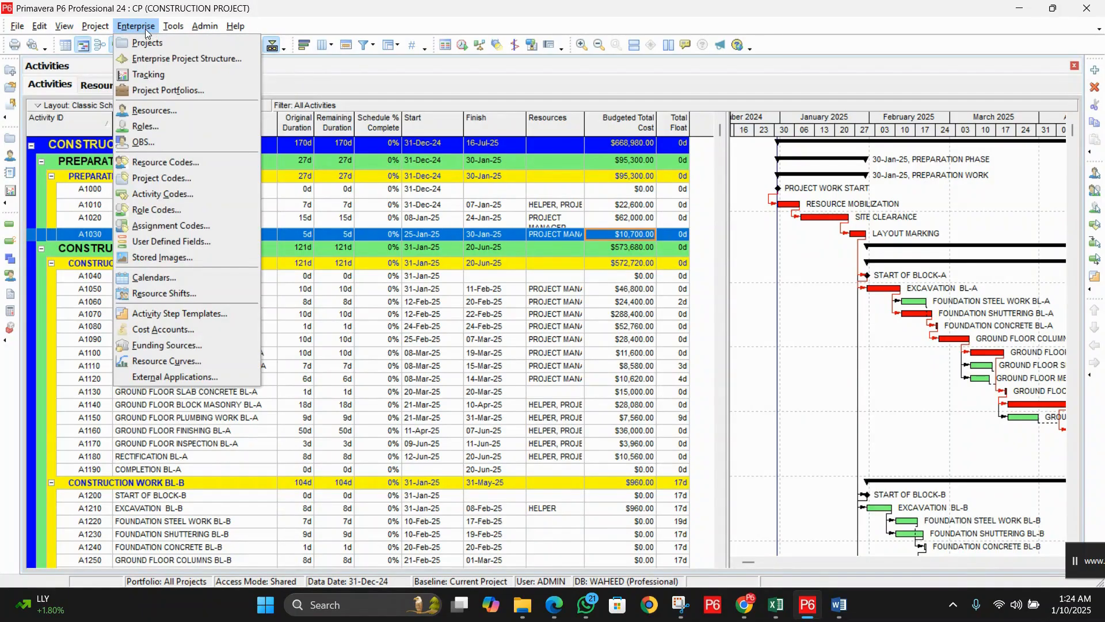
{"action": "left_click", "coordinate": [165, 194]}
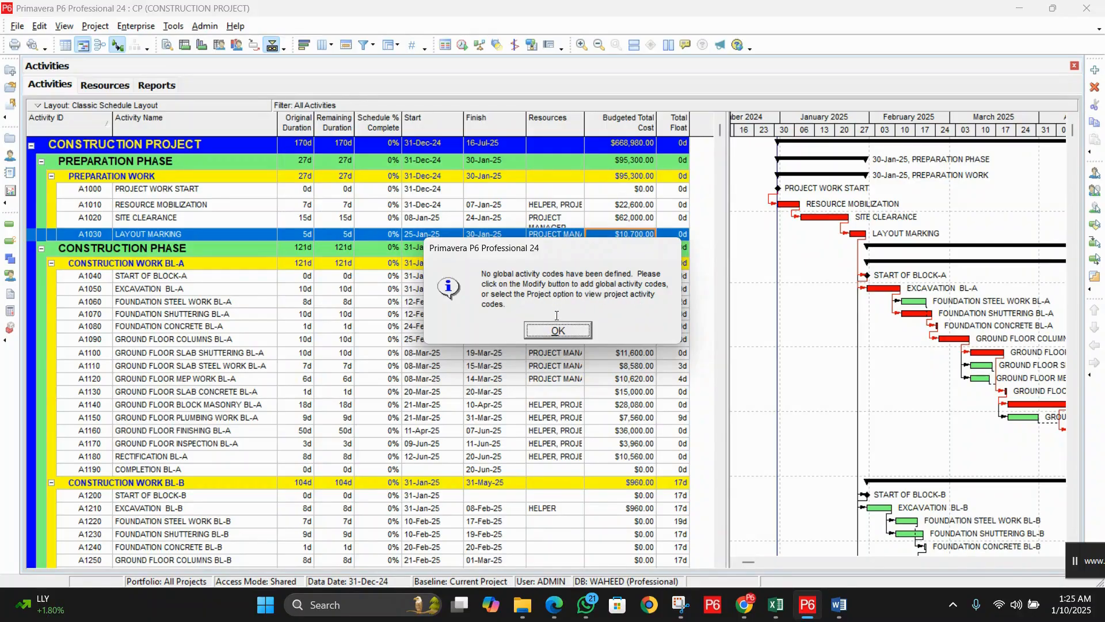
Step: Dismiss the notice and view the EPS-level activity codes, which list none
{"action": "left_click", "coordinate": [568, 331]}
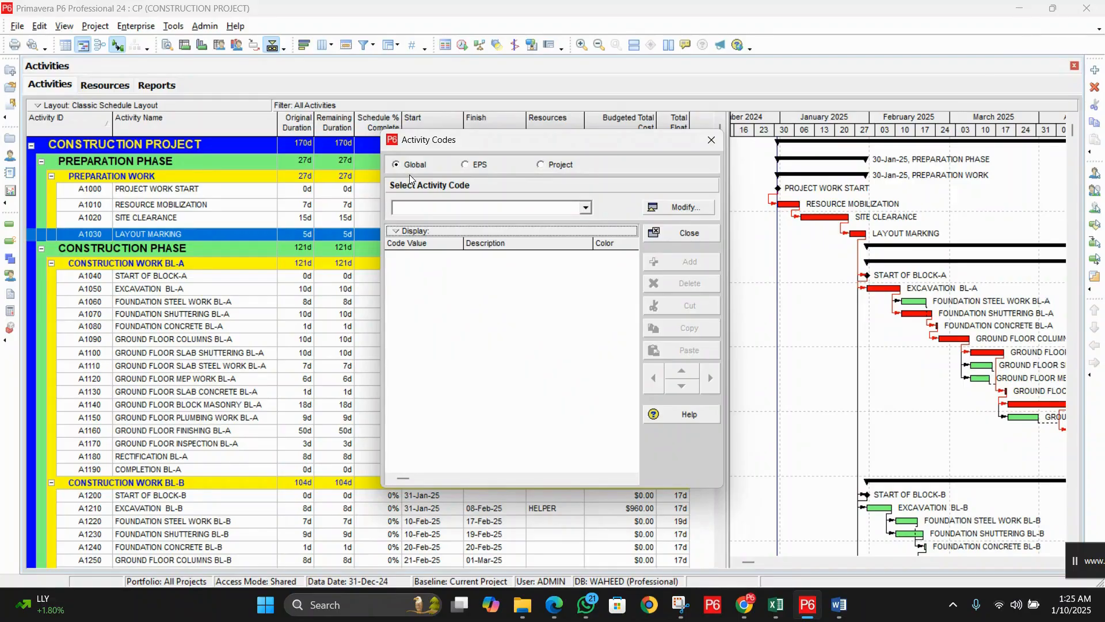
{"action": "left_click", "coordinate": [482, 165]}
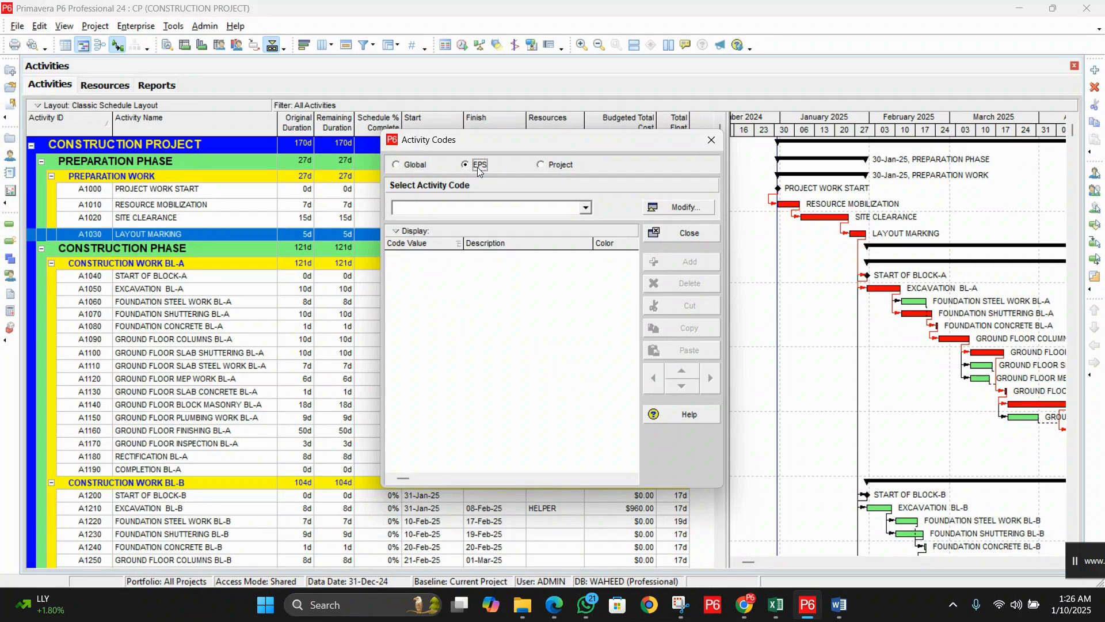
{"action": "left_click", "coordinate": [686, 207]}
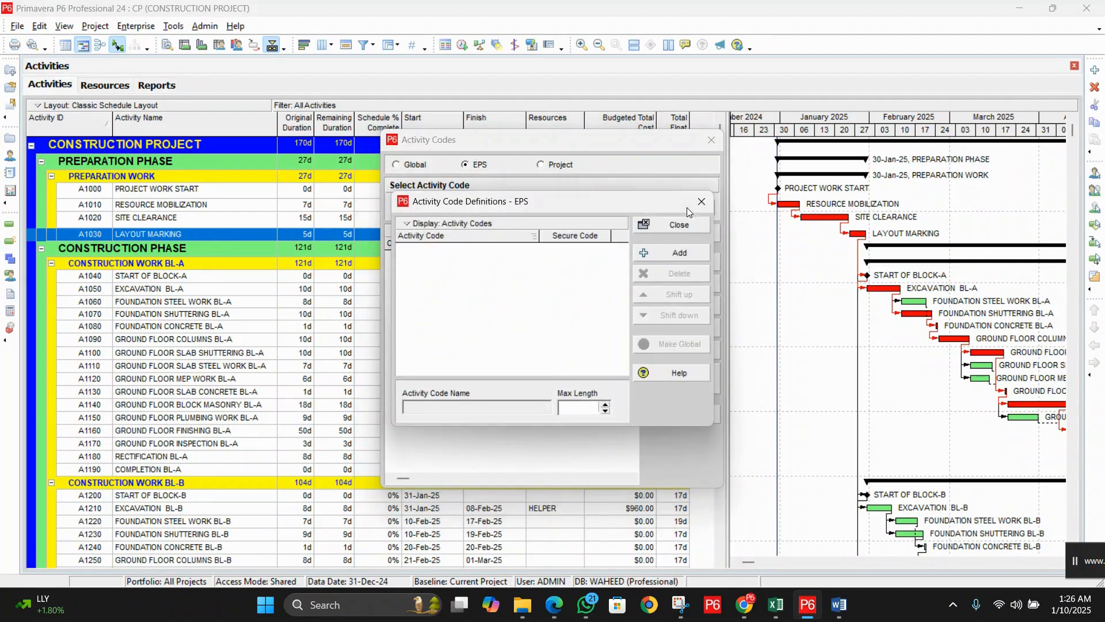
{"action": "left_click_drag", "start_coordinate": [639, 197], "coordinate": [640, 207]}
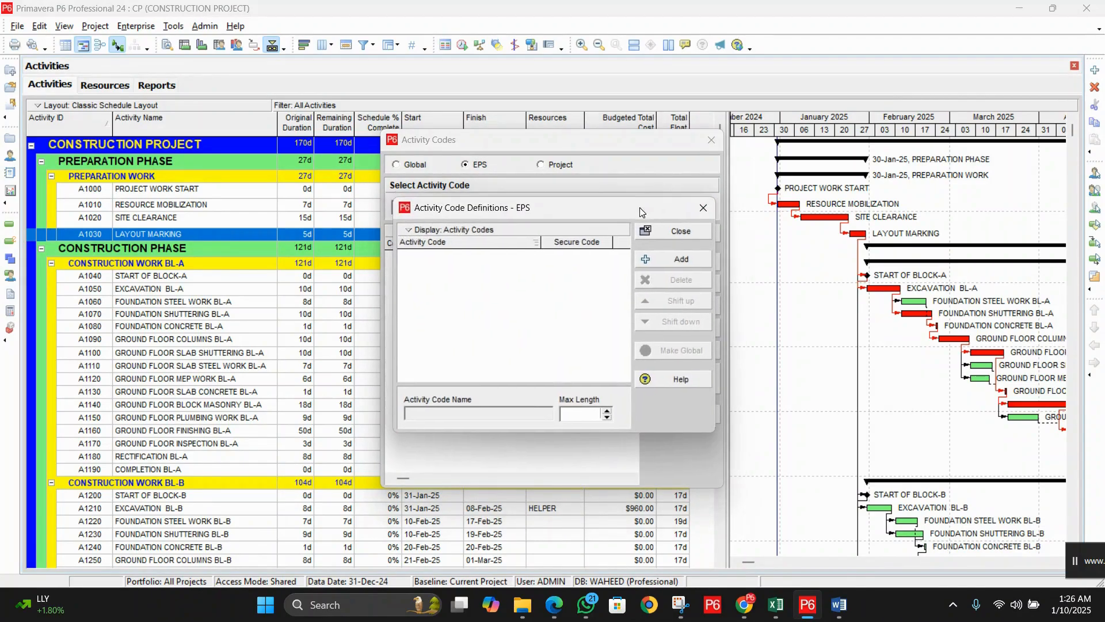
{"action": "left_click", "coordinate": [675, 258]}
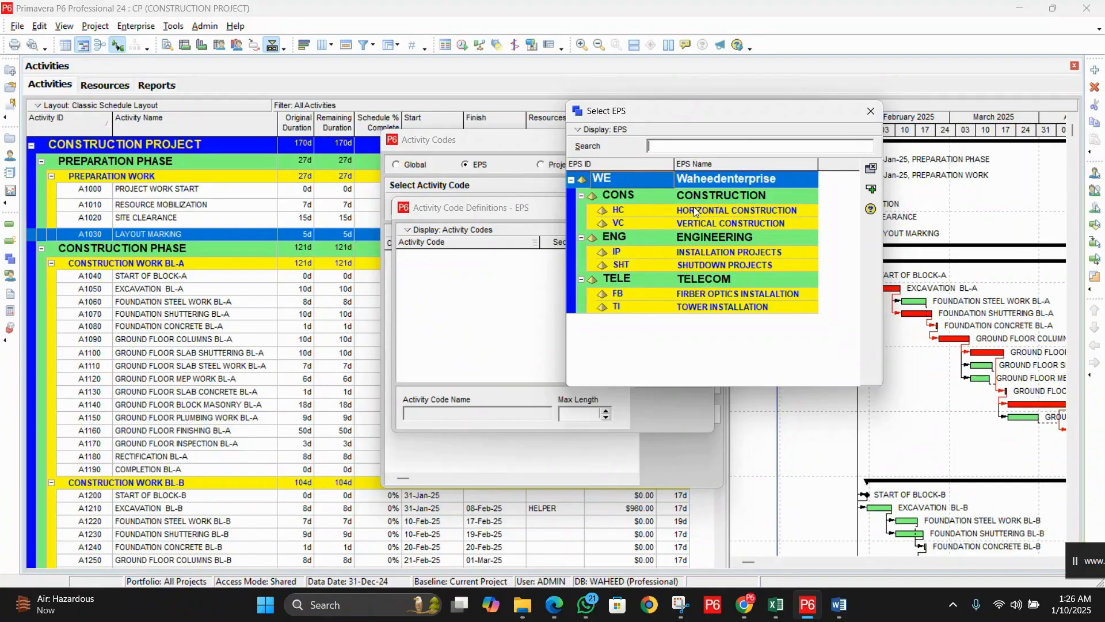
{"action": "left_click", "coordinate": [700, 218]}
{"action": "left_click", "coordinate": [709, 198]}
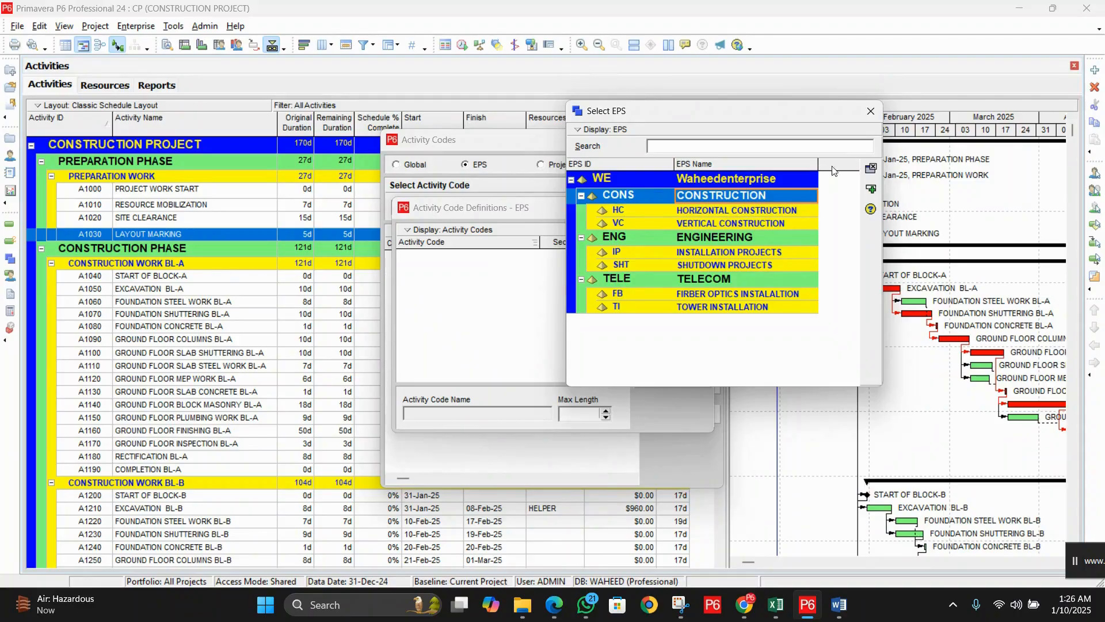
{"action": "left_click", "coordinate": [869, 113]}
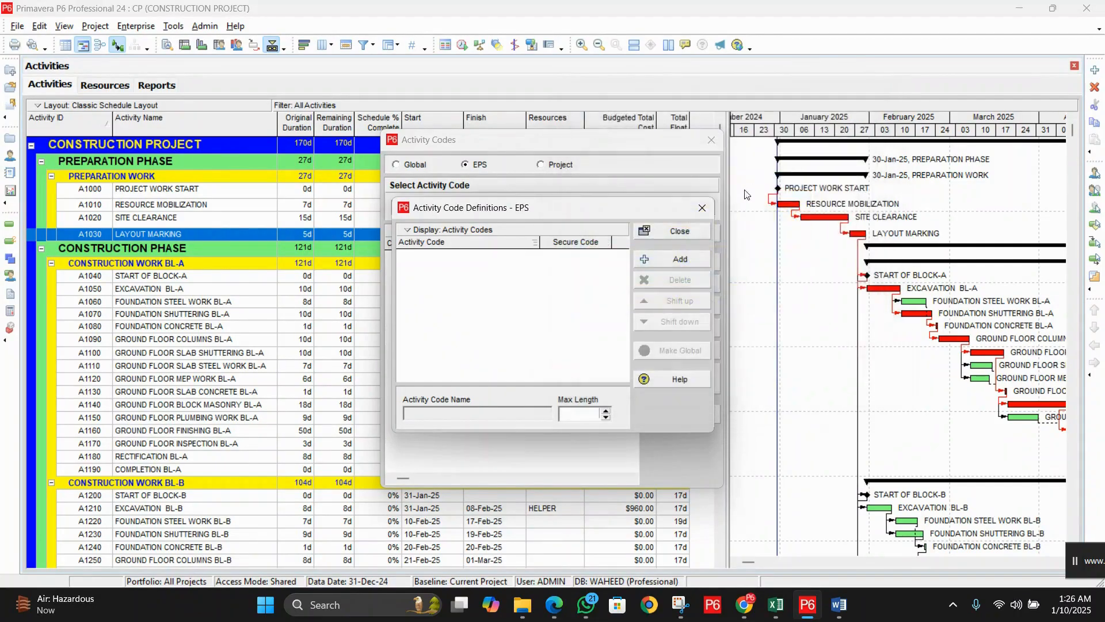
{"action": "left_click", "coordinate": [674, 232]}
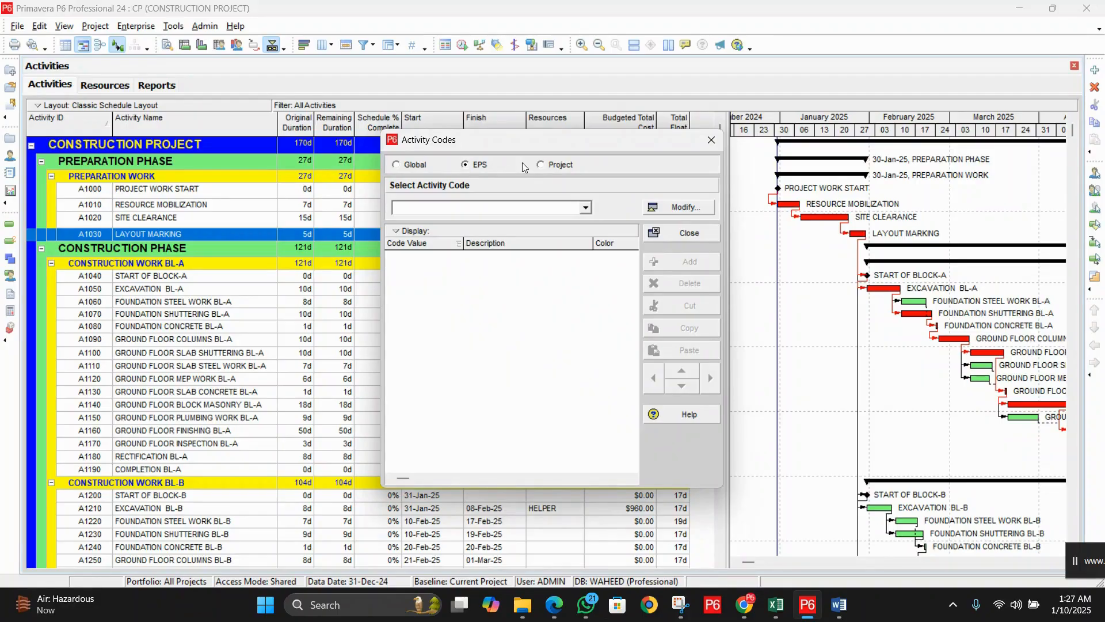
Step: Switch Activity Codes to Project and open the empty project code definitions with Modify
{"action": "left_click", "coordinate": [562, 166]}
{"action": "left_click_drag", "start_coordinate": [560, 143], "coordinate": [566, 156]}
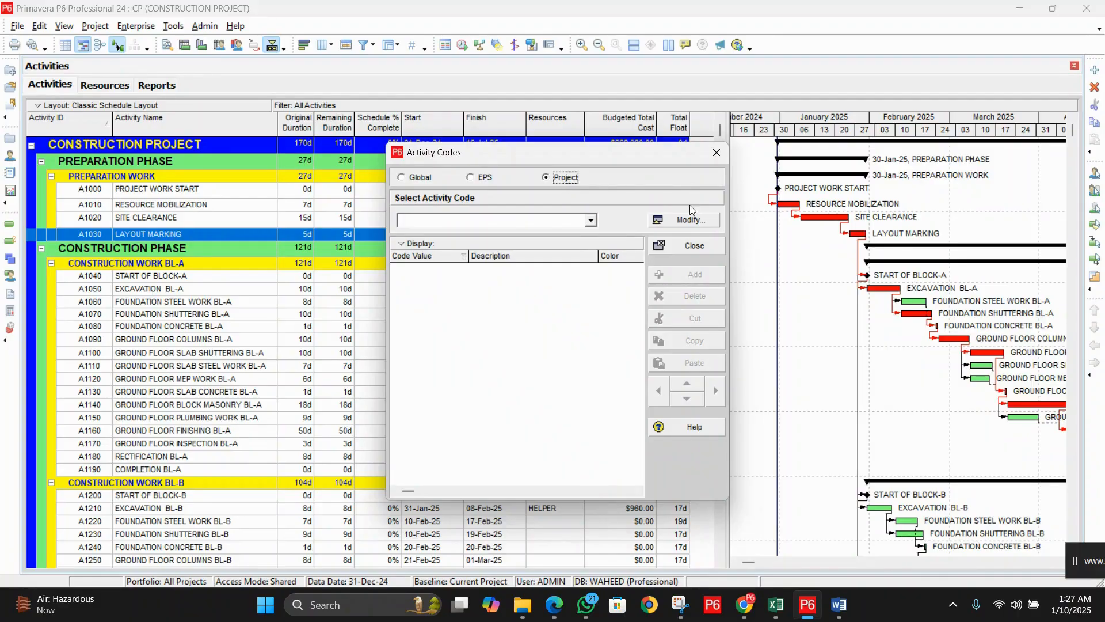
{"action": "left_click", "coordinate": [692, 220]}
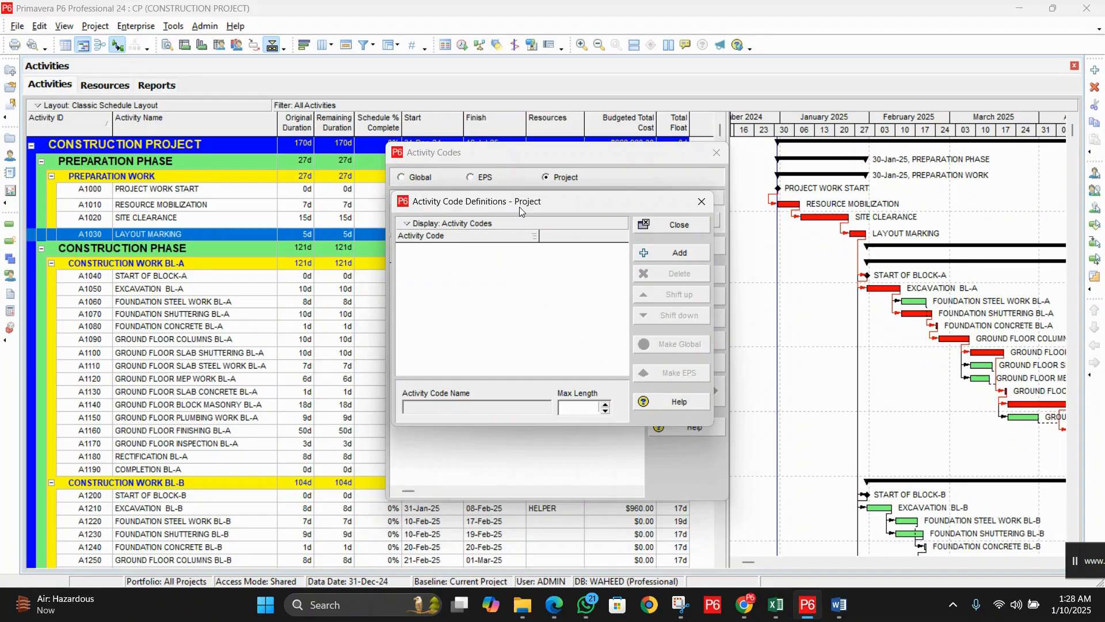
Step: Add project codes PHASES, BLOCKS and RESPONSIBILITIES, leaving a fourth new code row
{"action": "left_click", "coordinate": [671, 255]}
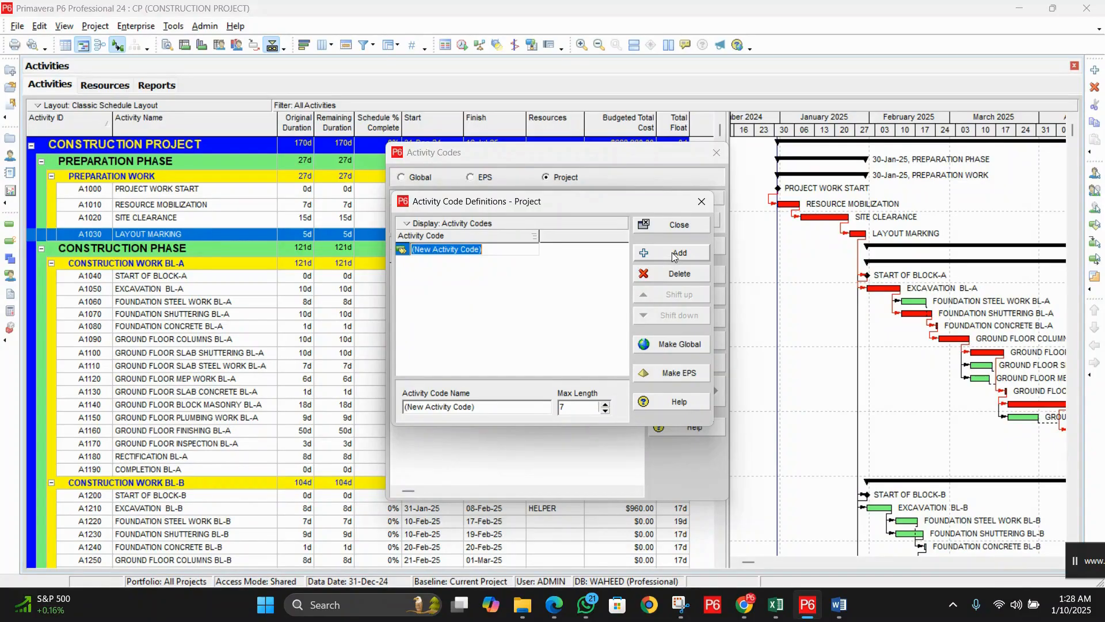
{"action": "type", "text": "phase"}
{"action": "key", "text": "BackSpace"}
{"action": "key", "text": "BackSpace"}
{"action": "key", "text": "BackSpace"}
{"action": "key", "text": "BackSpace"}
{"action": "key", "text": "BackSpace"}
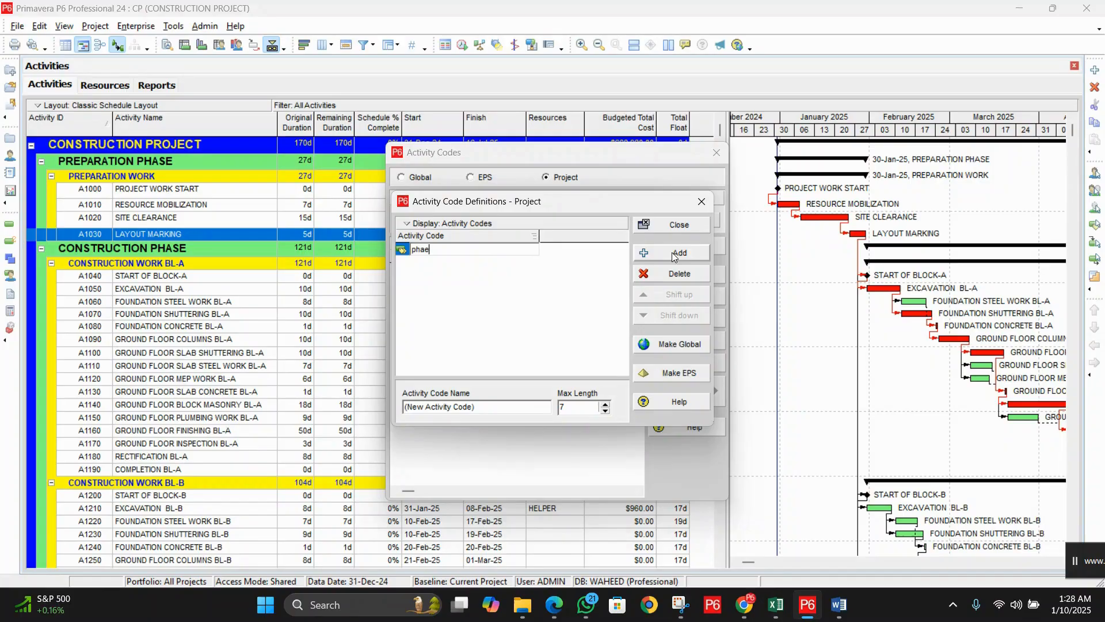
{"action": "type", "text": "PHASES"}
{"action": "left_click", "coordinate": [691, 256]}
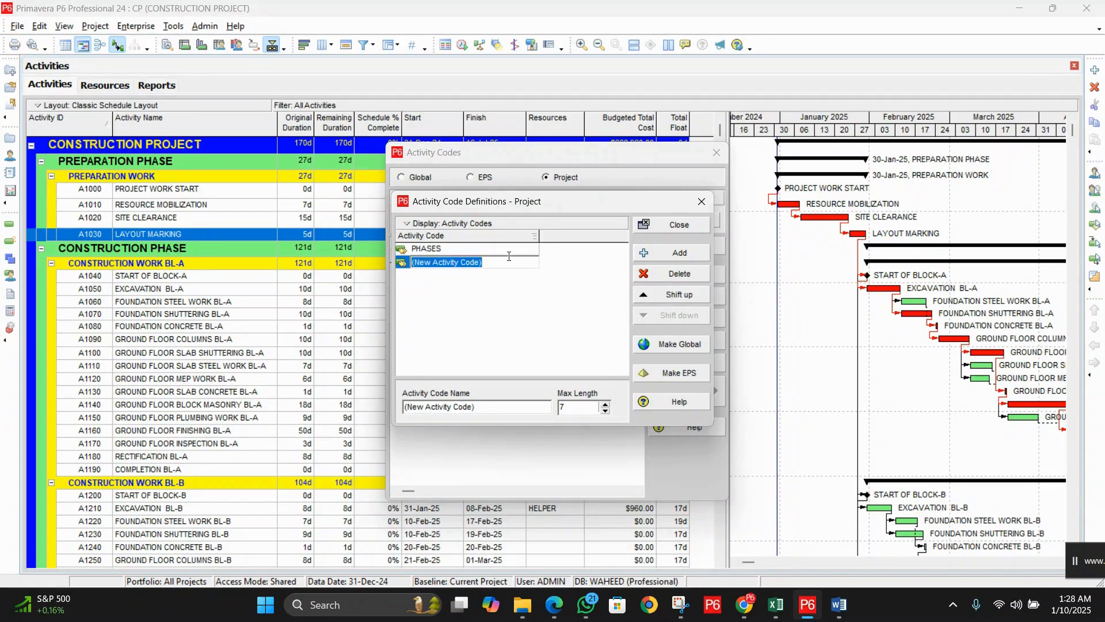
{"action": "type", "text": "BLOCKS"}
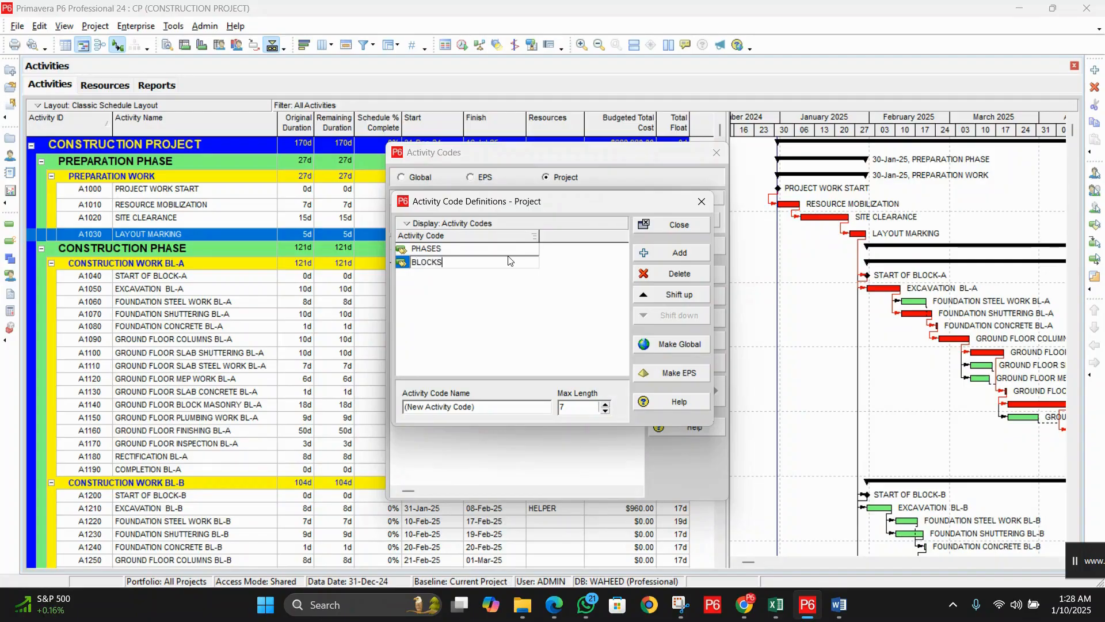
{"action": "left_click", "coordinate": [674, 255]}
{"action": "type", "text": "R"}
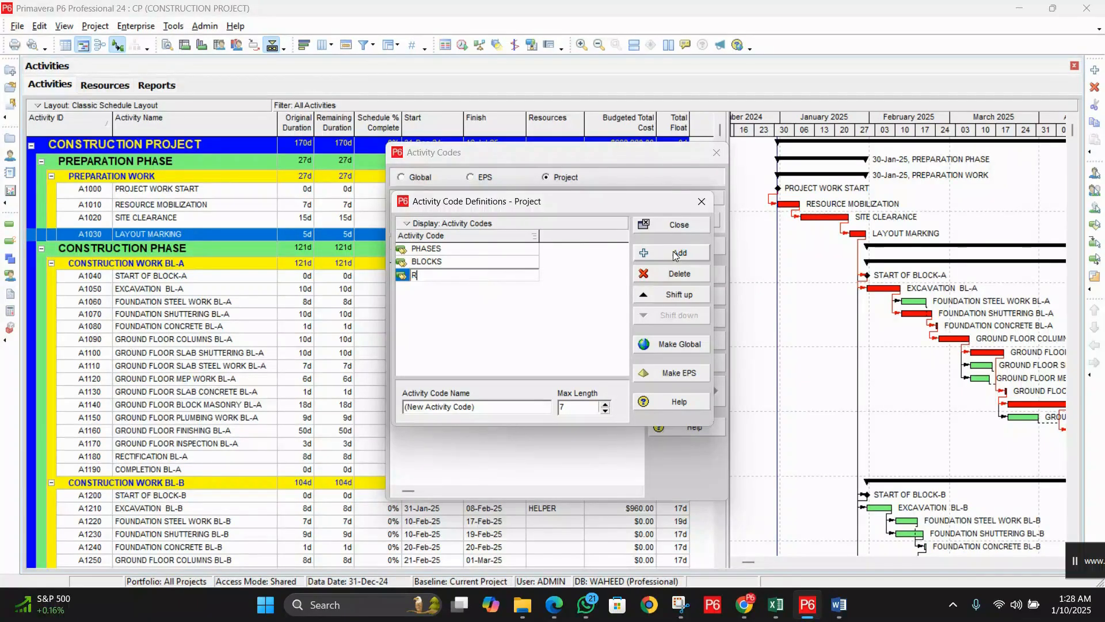
{"action": "type", "text": "ESPONSIBILITIES"}
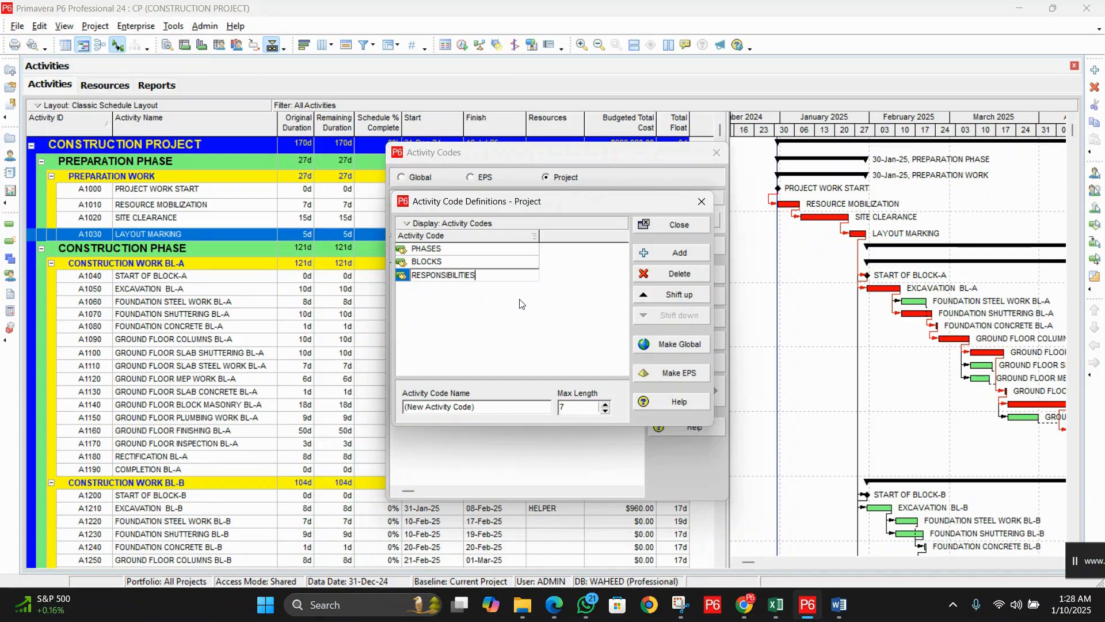
{"action": "left_click", "coordinate": [658, 254]}
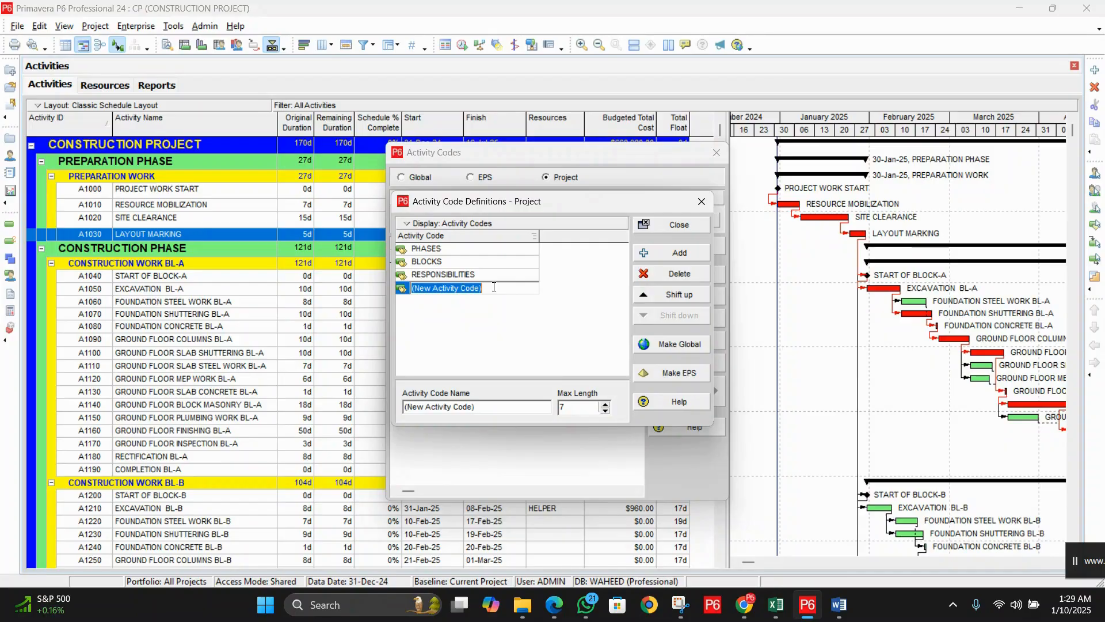
Step: Name the new codes CONCRETE, STEEL and SUB CONTRACTORS
{"action": "type", "text": "CONS"}
{"action": "key", "text": "BackSpace"}
{"action": "type", "text": "CRETE"}
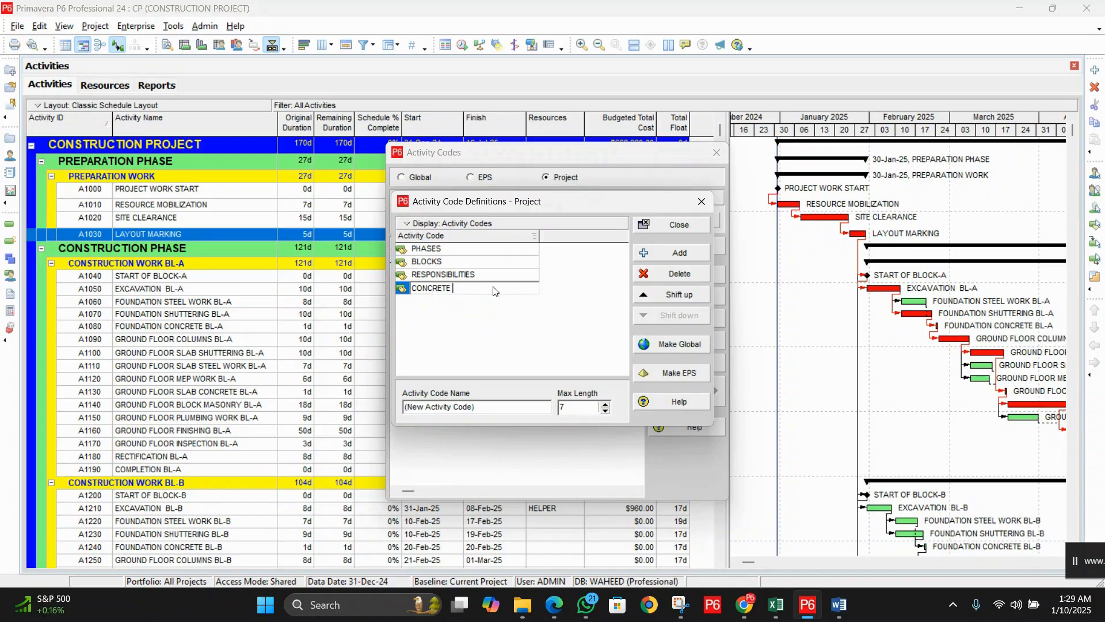
{"action": "left_click", "coordinate": [678, 253]}
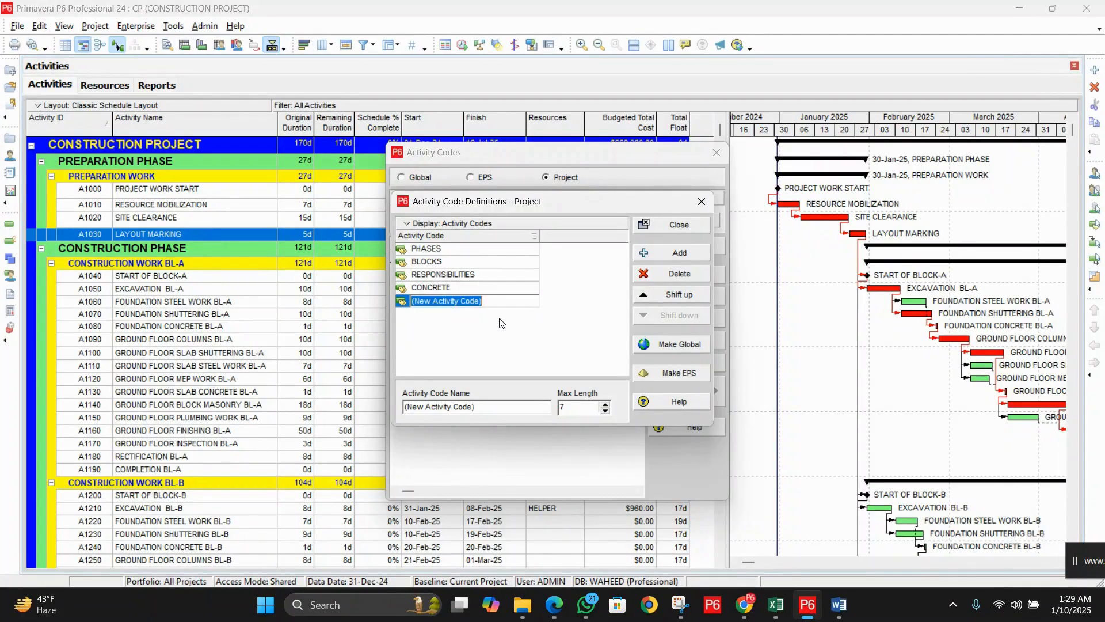
{"action": "type", "text": "STEEL"}
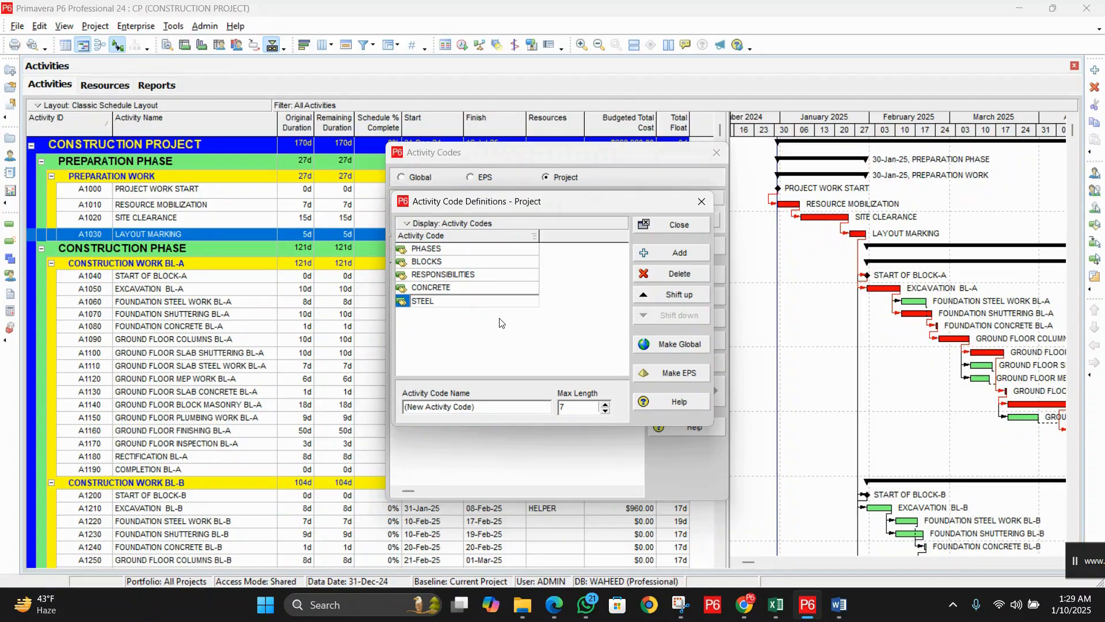
{"action": "left_click", "coordinate": [507, 332]}
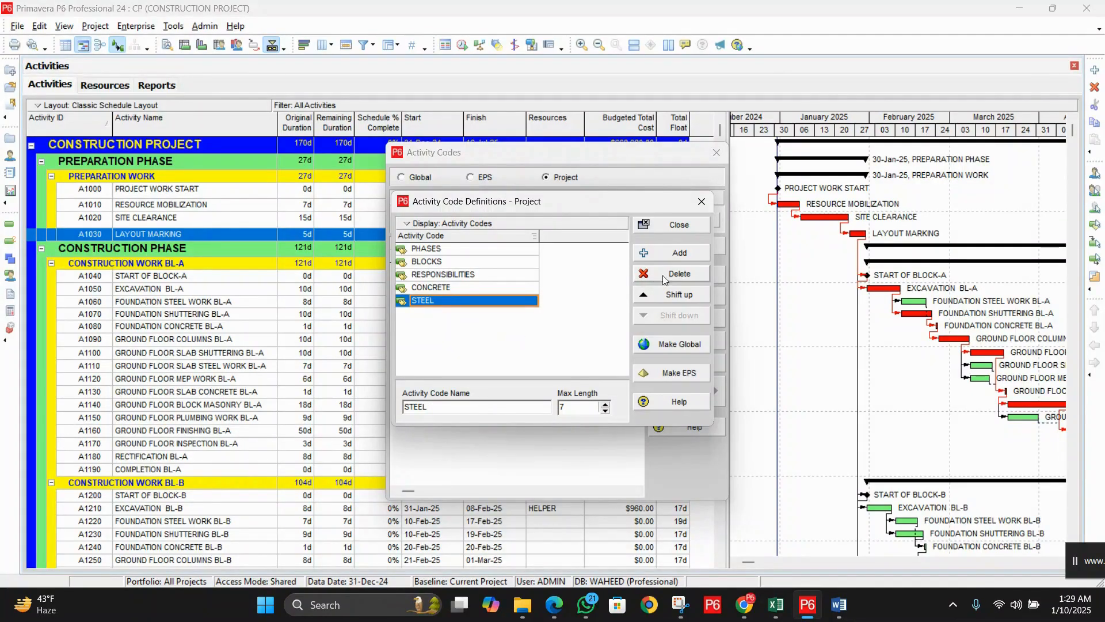
{"action": "left_click", "coordinate": [674, 253]}
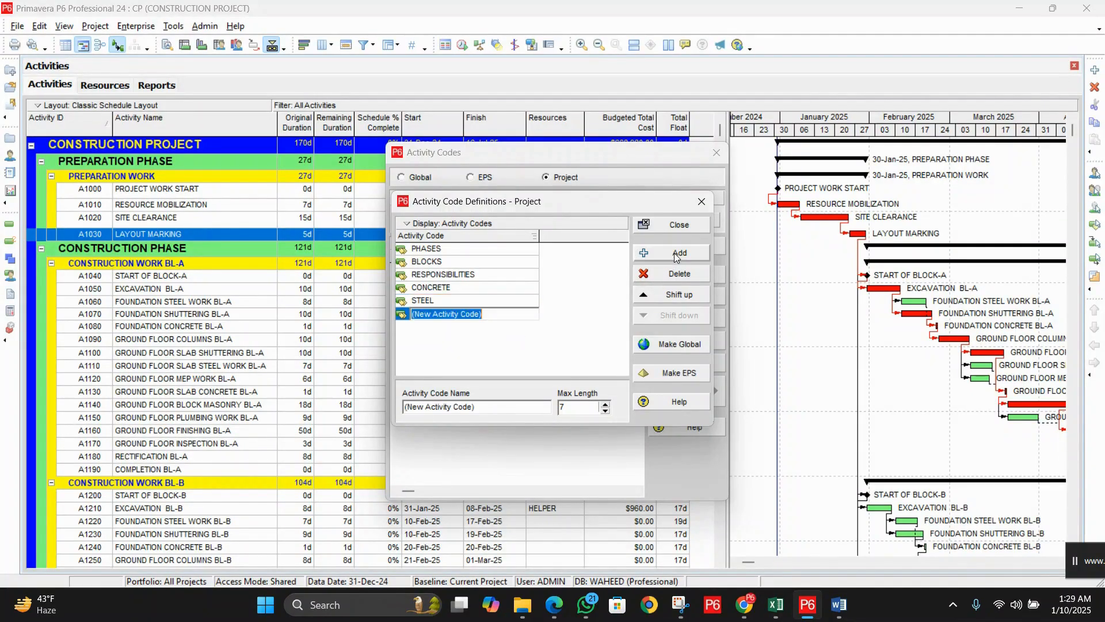
{"action": "type", "text": "SUB"}
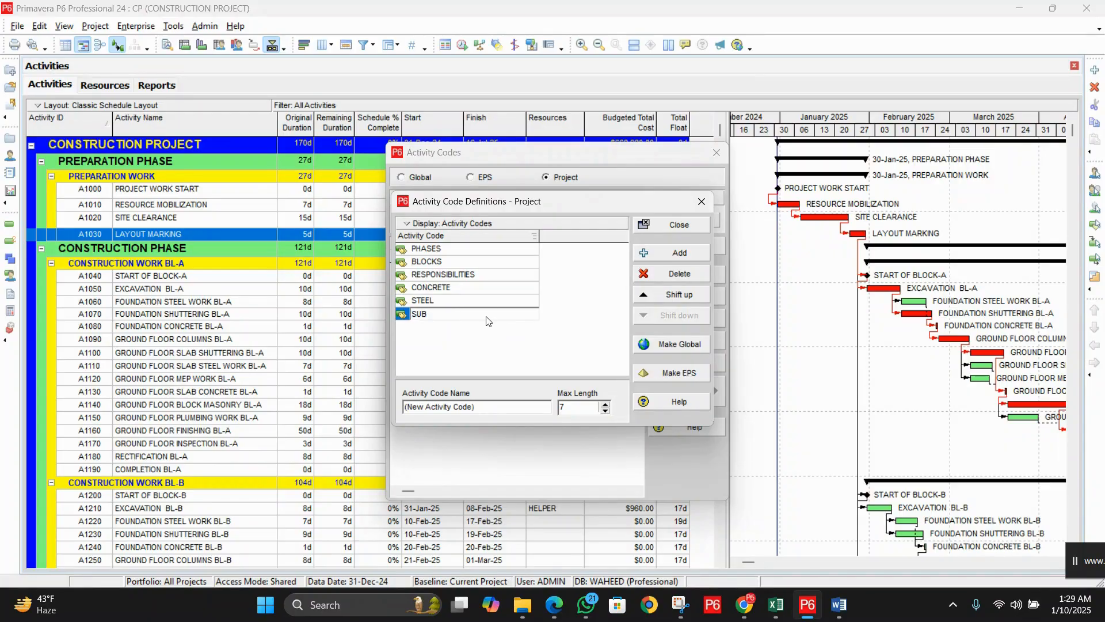
{"action": "type", "text": " CONTRACTORS"}
{"action": "left_click", "coordinate": [544, 279]}
Step: Review the code entries from BLOCKS to SUB CONTRACTORS and close the definitions window
{"action": "left_click", "coordinate": [492, 262]}
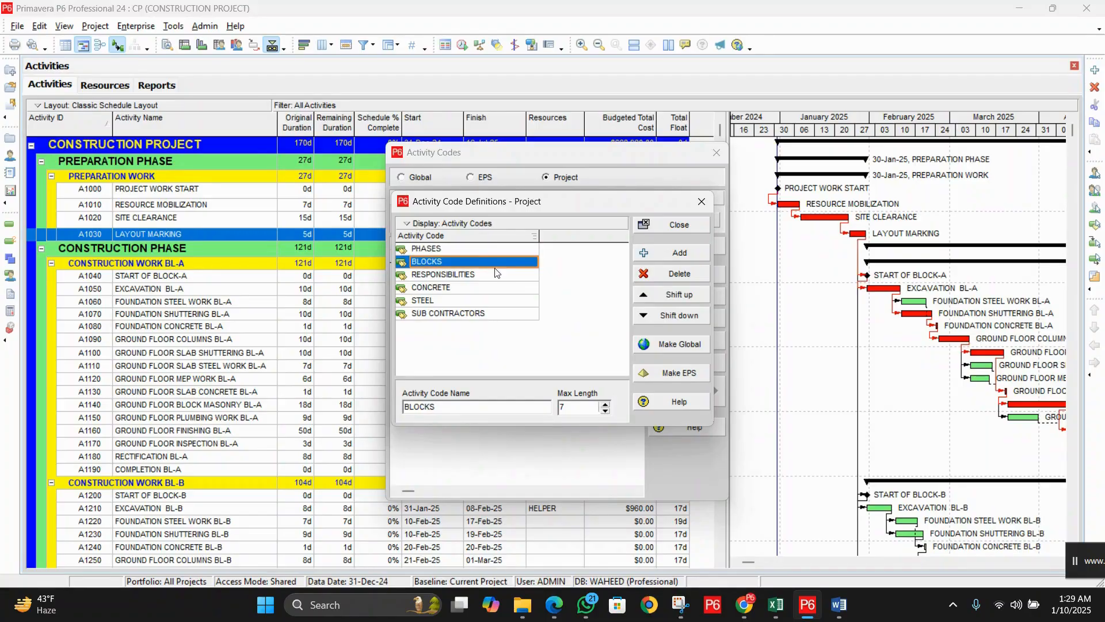
{"action": "left_click", "coordinate": [497, 275]}
{"action": "left_click", "coordinate": [494, 290]}
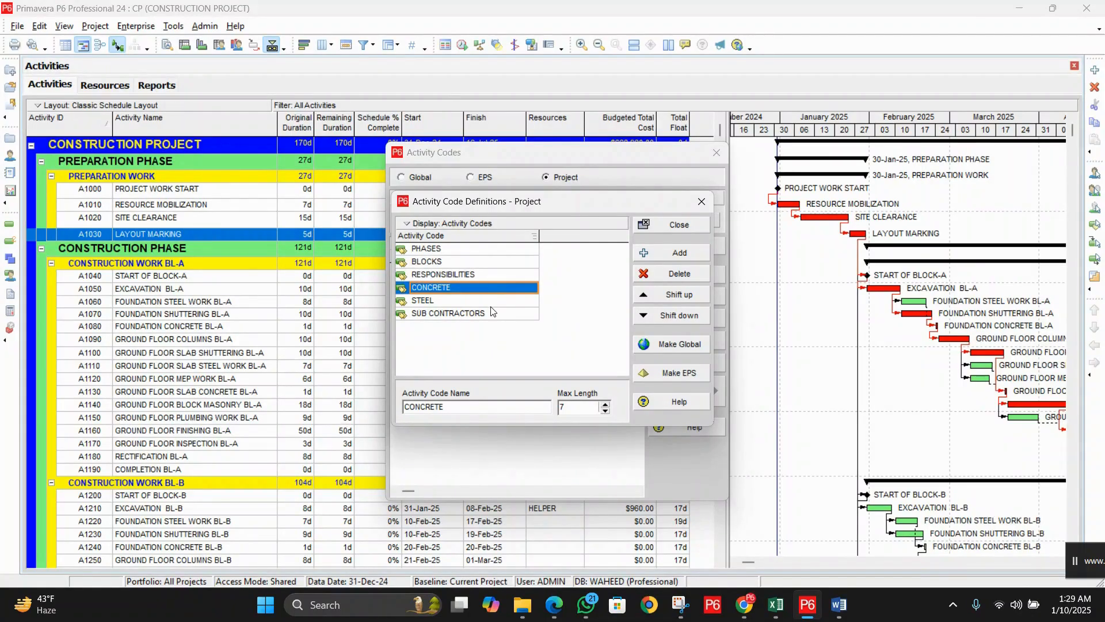
{"action": "left_click", "coordinate": [491, 304]}
{"action": "left_click", "coordinate": [491, 317]}
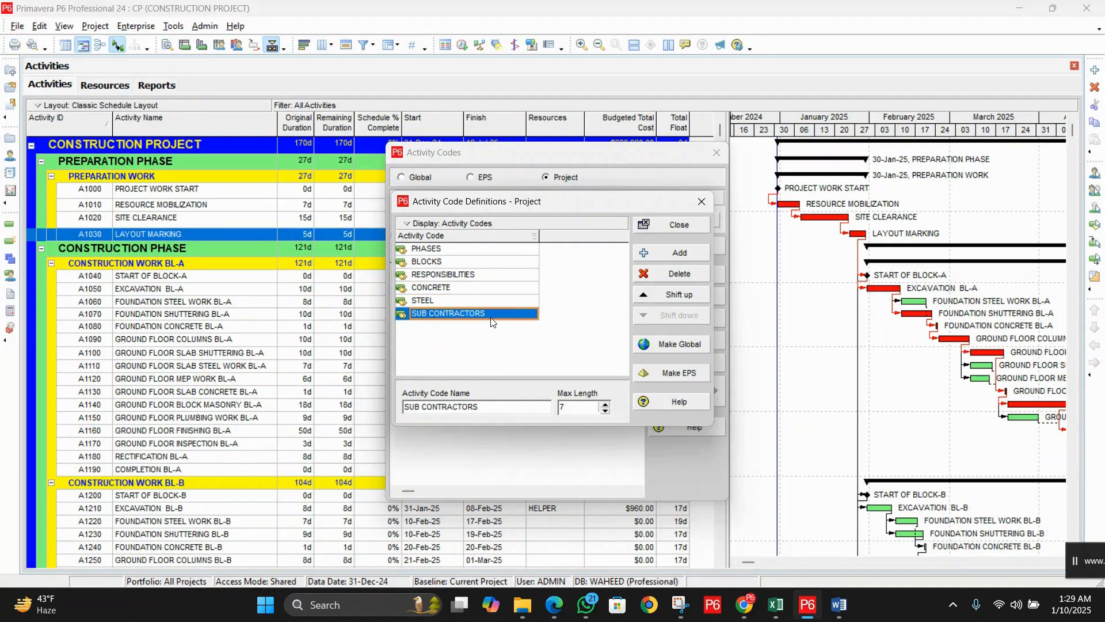
{"action": "left_click", "coordinate": [680, 226]}
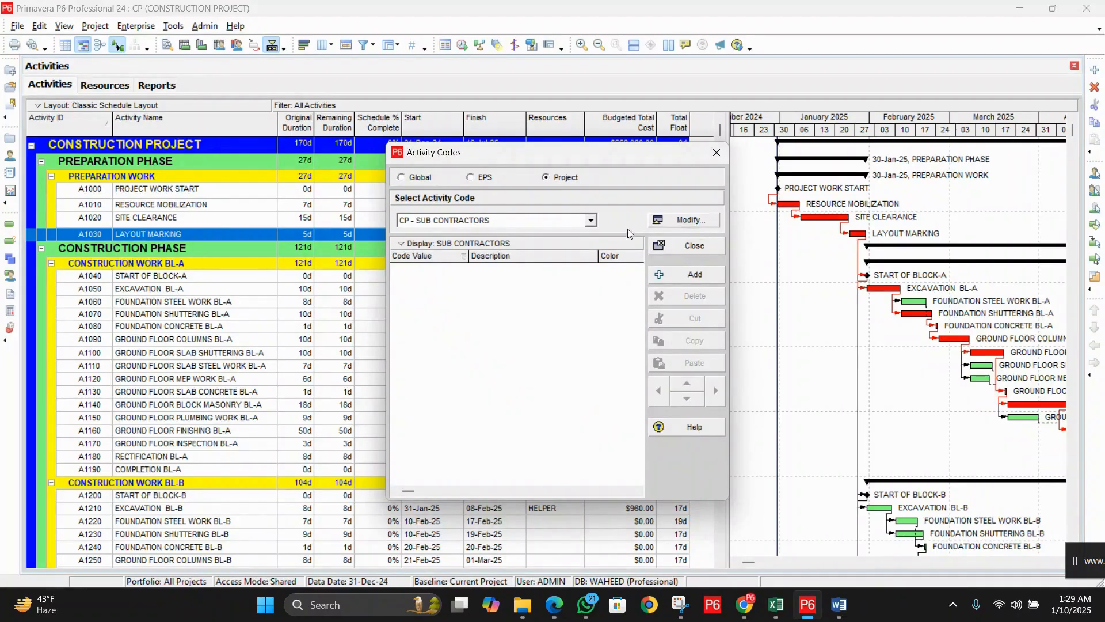
Step: Select the PHASES code and add value PP, PREPARATION PHASE
{"action": "left_click", "coordinate": [593, 222]}
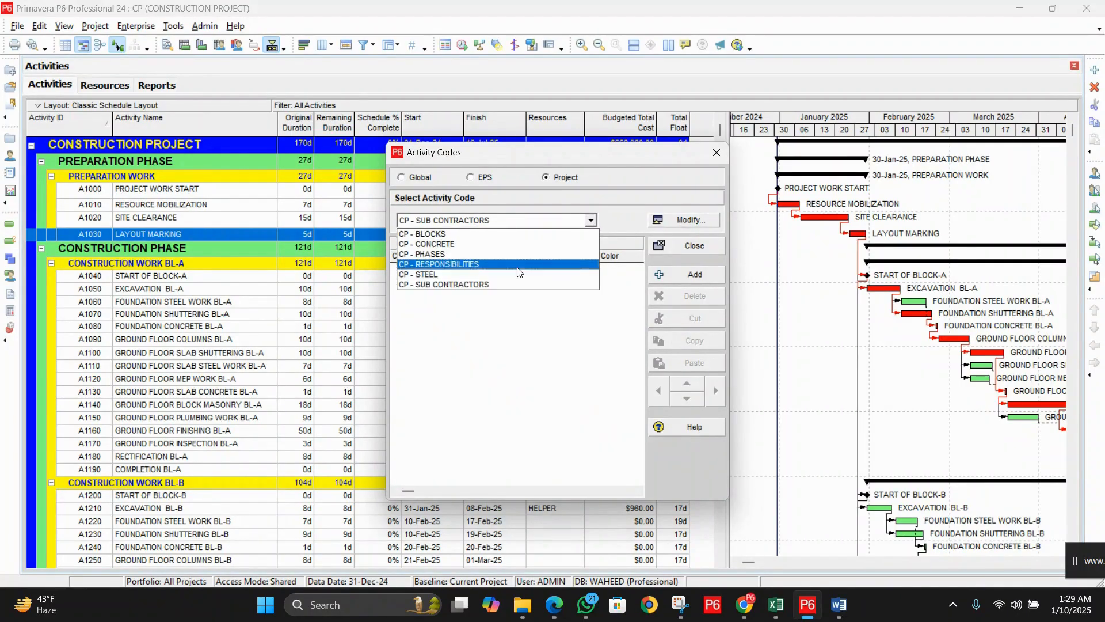
{"action": "left_click", "coordinate": [442, 256]}
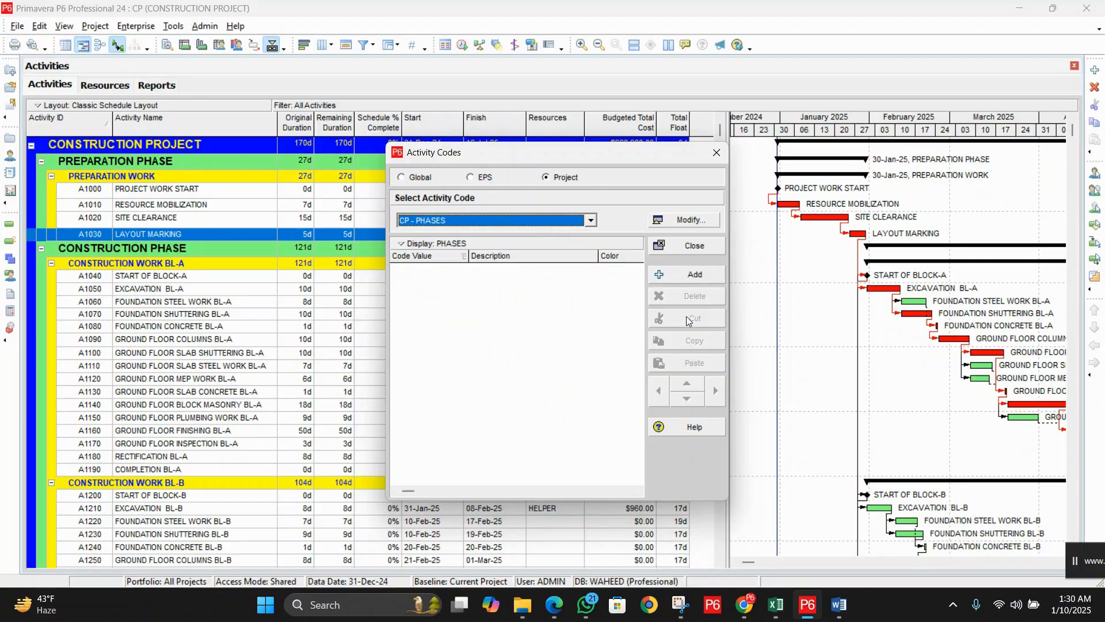
{"action": "left_click", "coordinate": [707, 274]}
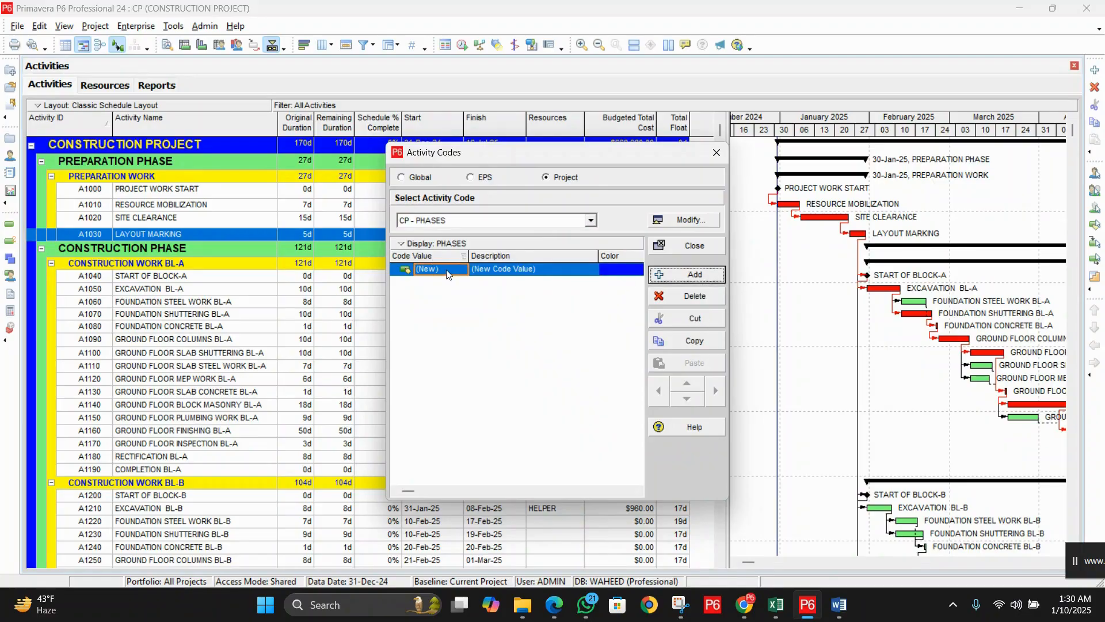
{"action": "left_click", "coordinate": [439, 270]}
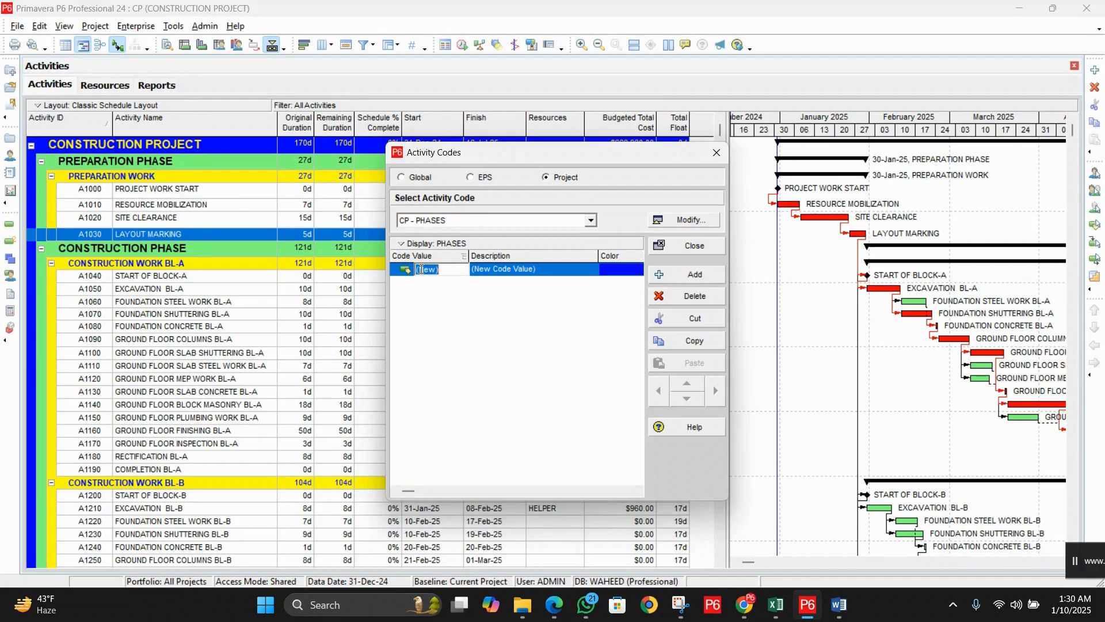
{"action": "type", "text": "PP"}
{"action": "key", "text": "Tab"}
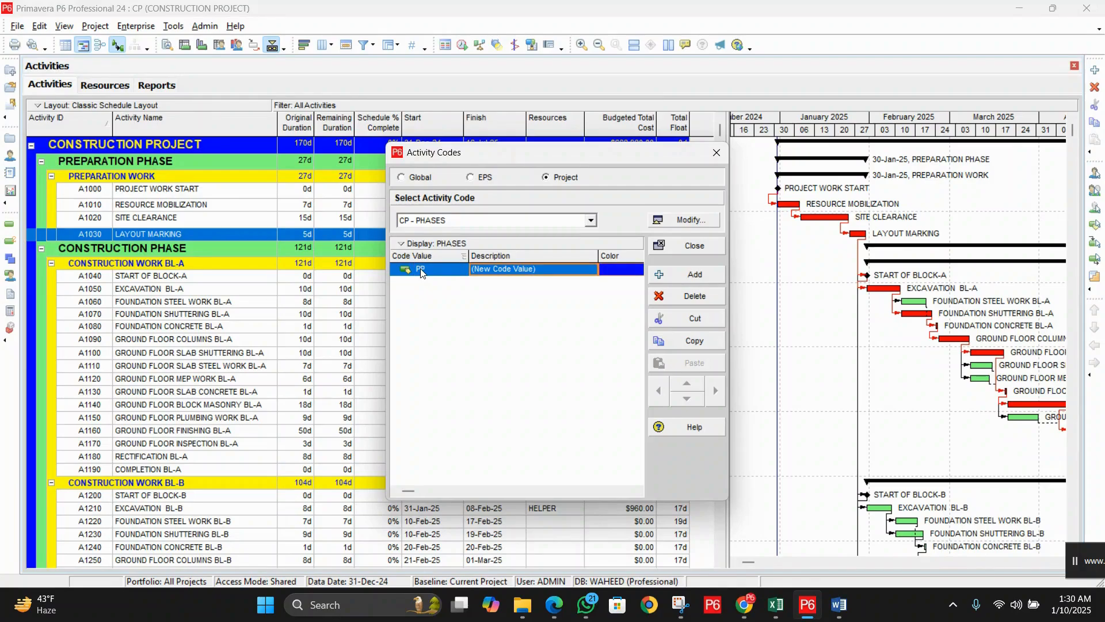
{"action": "type", "text": "PREP"}
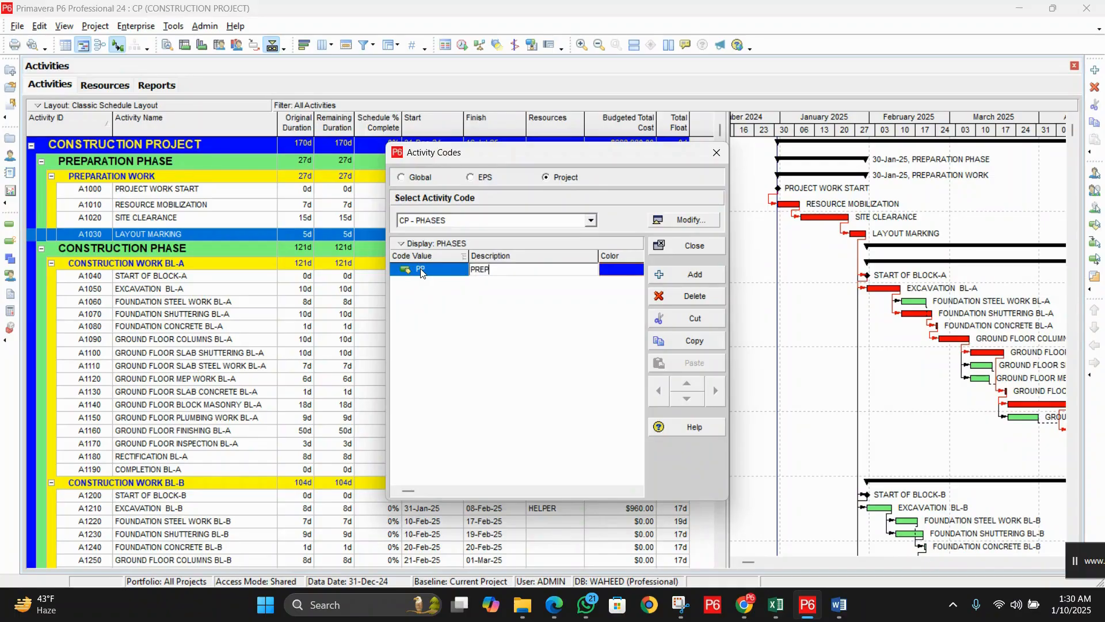
{"action": "type", "text": "ARATION PHASE"}
{"action": "key", "text": "Return"}
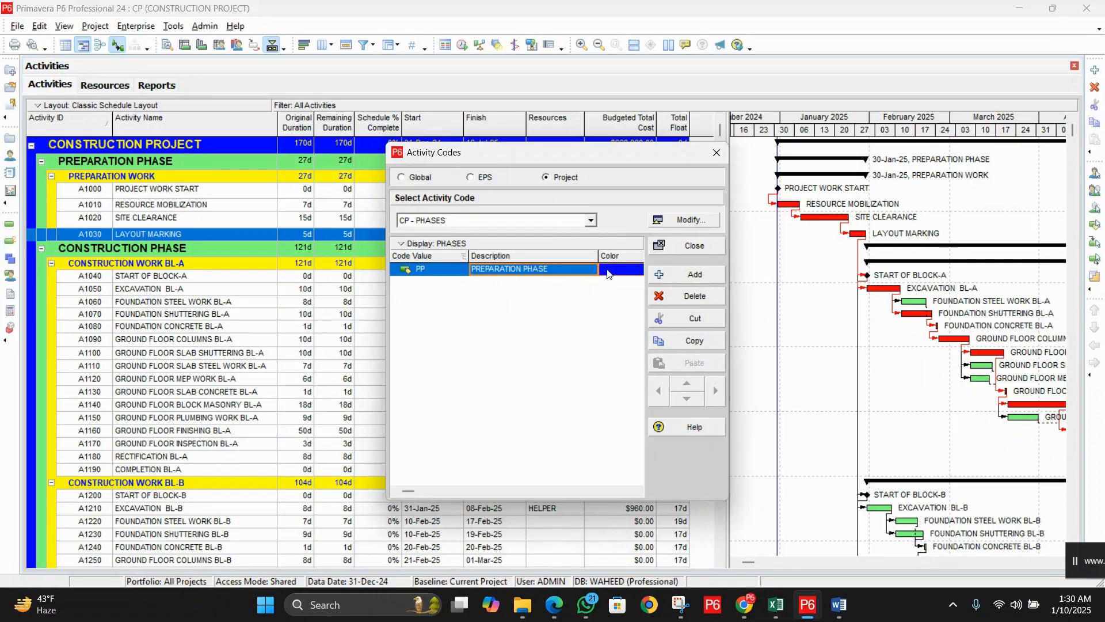
Step: Add PHASES value CP, CONSTRUCTION PHASE
{"action": "left_click", "coordinate": [673, 275]}
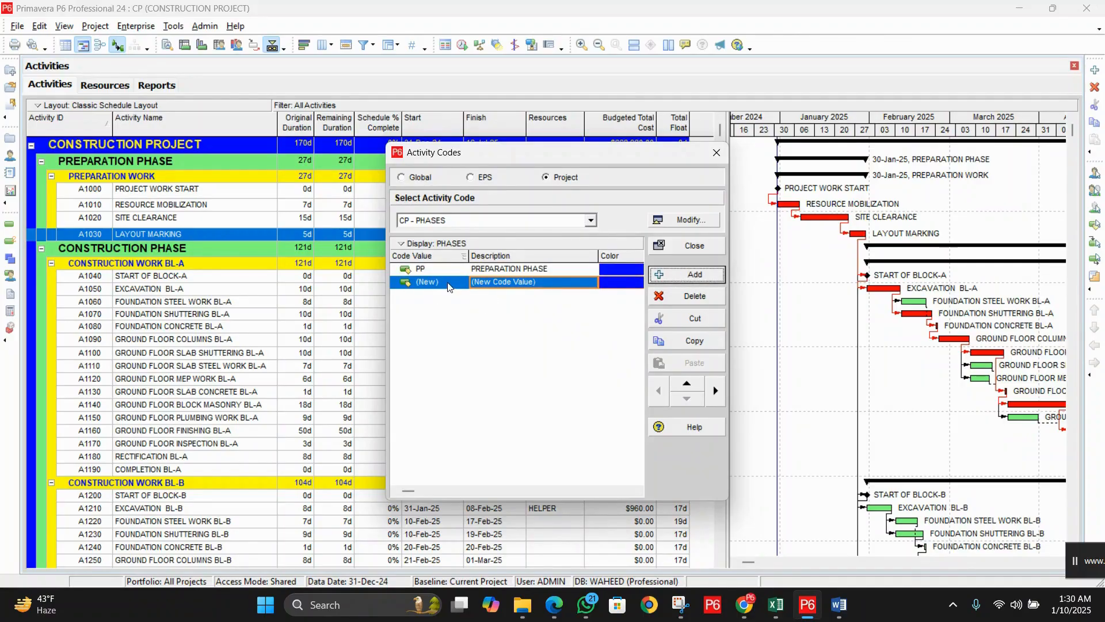
{"action": "left_click", "coordinate": [449, 284]}
{"action": "left_click", "coordinate": [448, 282]}
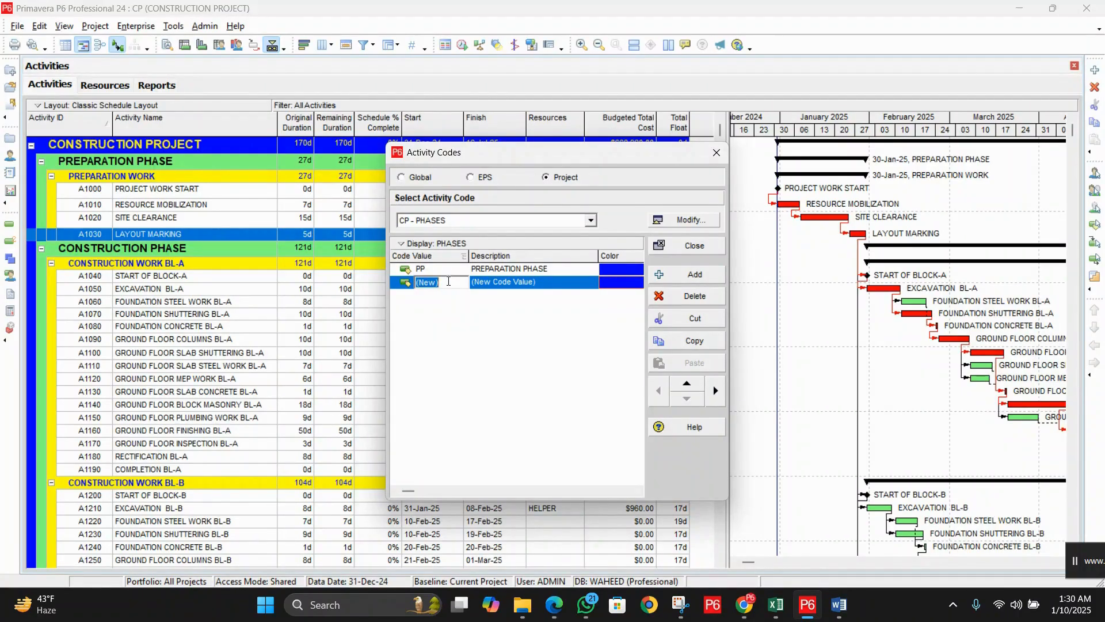
{"action": "type", "text": "CP"}
{"action": "key", "text": "Tab"}
{"action": "type", "text": "CONS"}
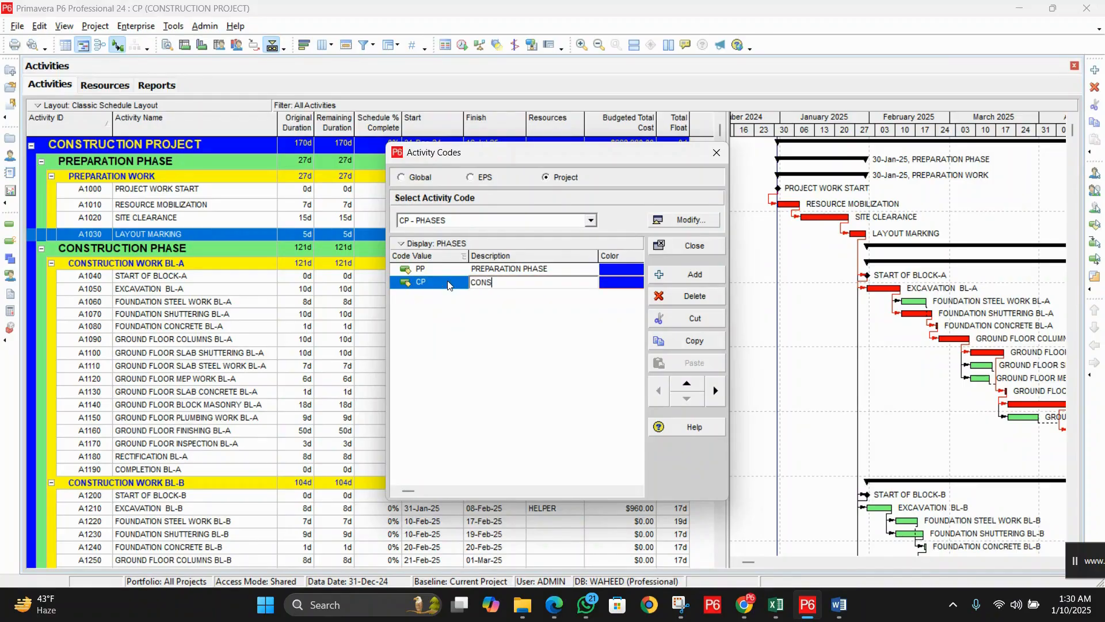
{"action": "type", "text": "TRUCTION PHASE"}
{"action": "key", "text": "Return"}
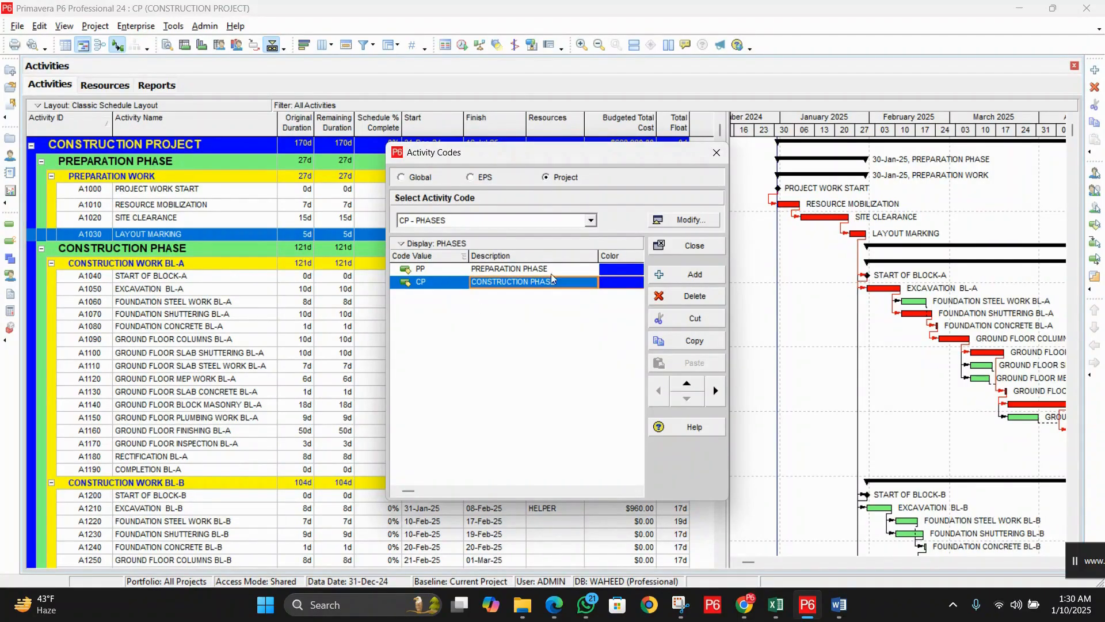
Step: Add PHASES value FP, FINAL PHASE
{"action": "left_click", "coordinate": [675, 275]}
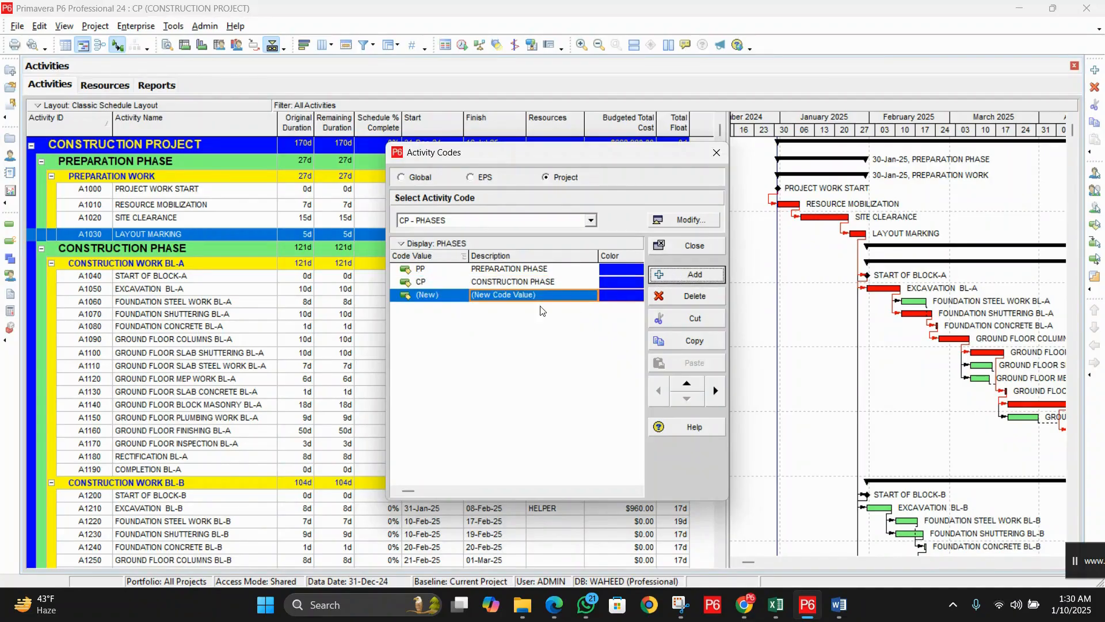
{"action": "left_click", "coordinate": [445, 296]}
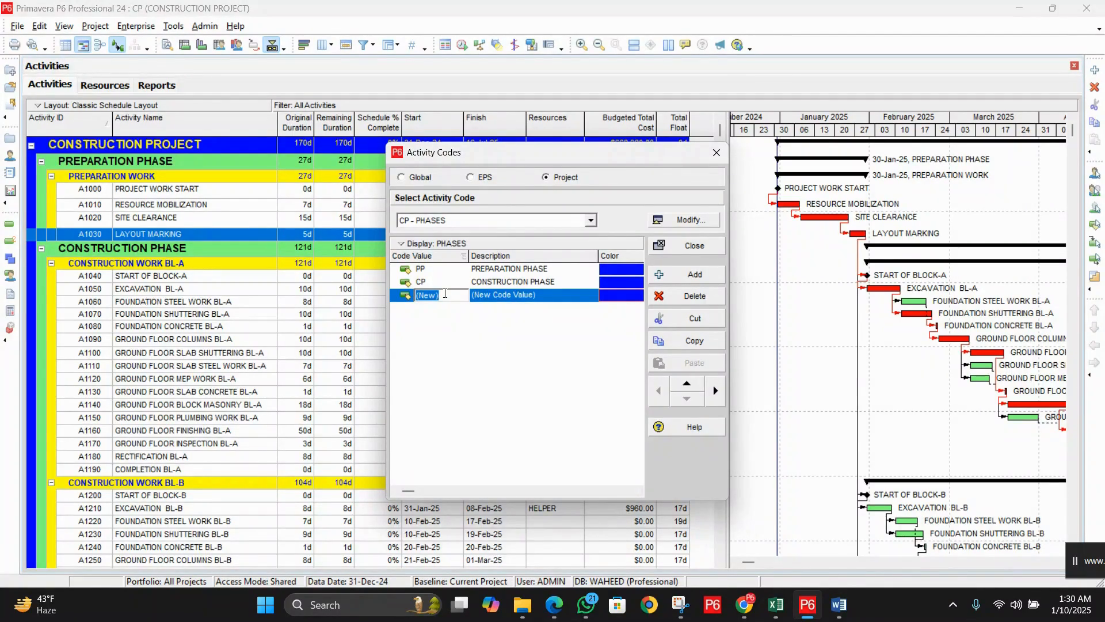
{"action": "type", "text": "FP"}
{"action": "key", "text": "Tab"}
{"action": "type", "text": "FINAL PHASE"}
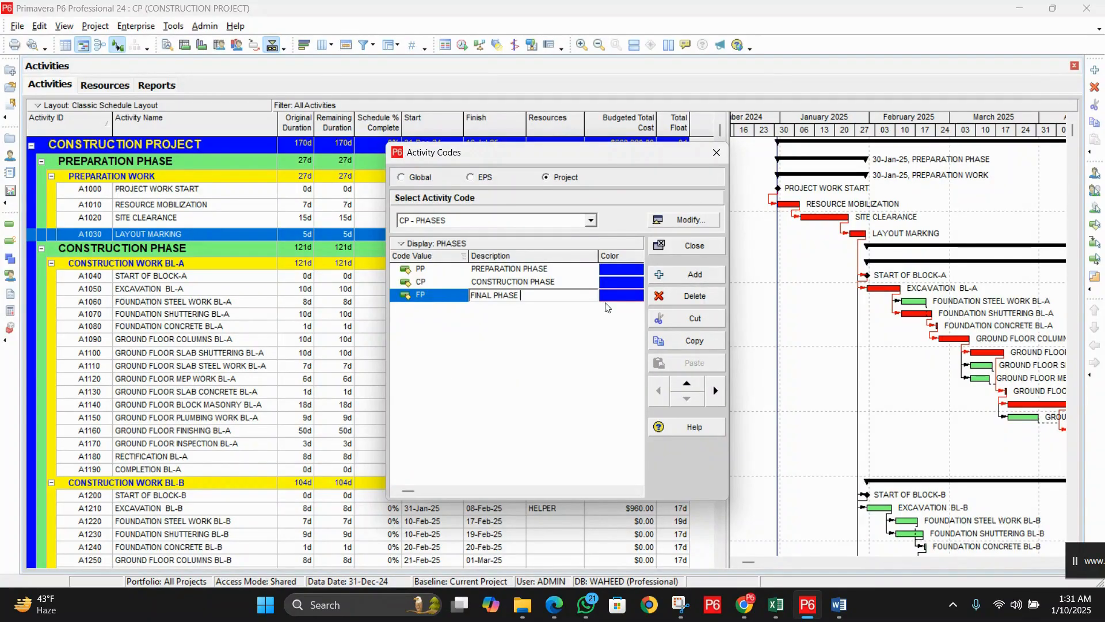
{"action": "left_click", "coordinate": [509, 366]}
{"action": "left_click", "coordinate": [591, 221]}
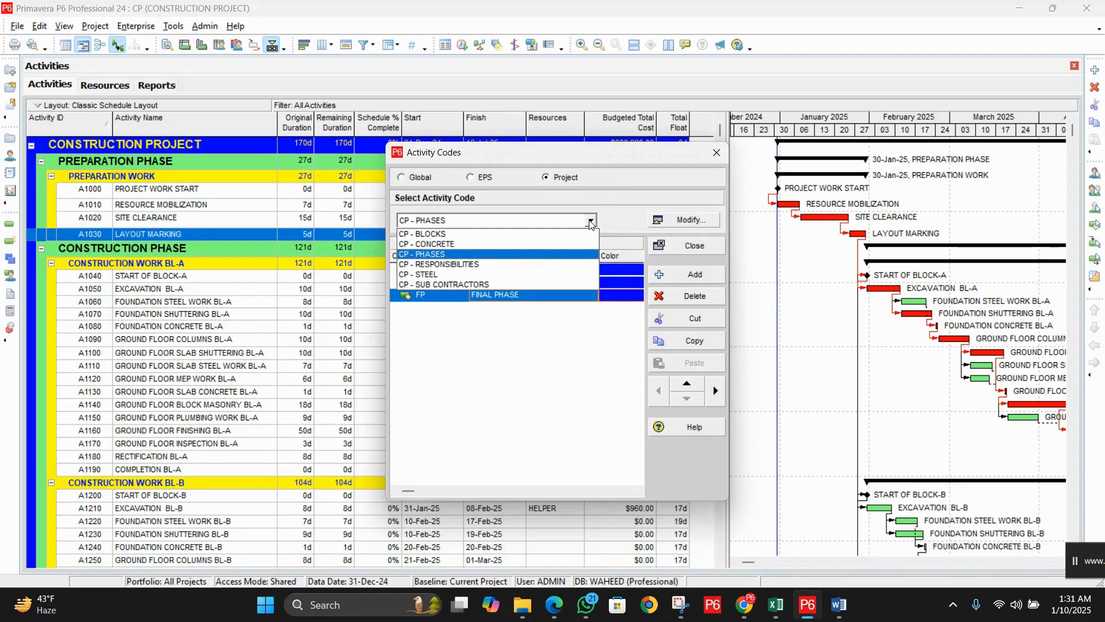
Step: Select the BLOCKS code and add value PW, PREPARATION WORK
{"action": "left_click", "coordinate": [448, 236]}
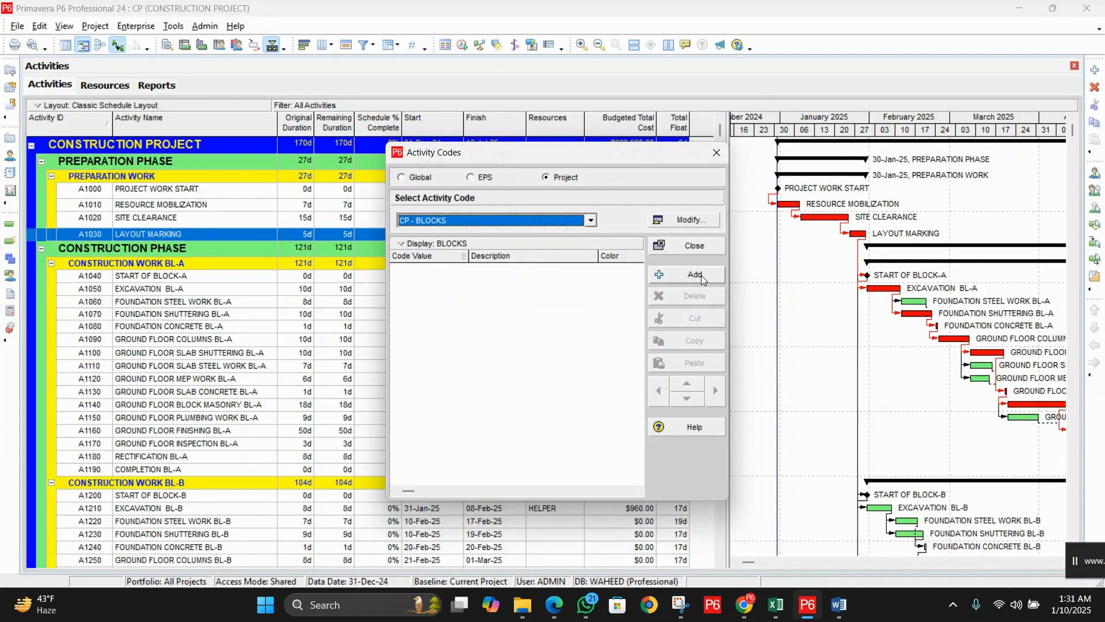
{"action": "left_click", "coordinate": [701, 275]}
{"action": "left_click", "coordinate": [439, 270]}
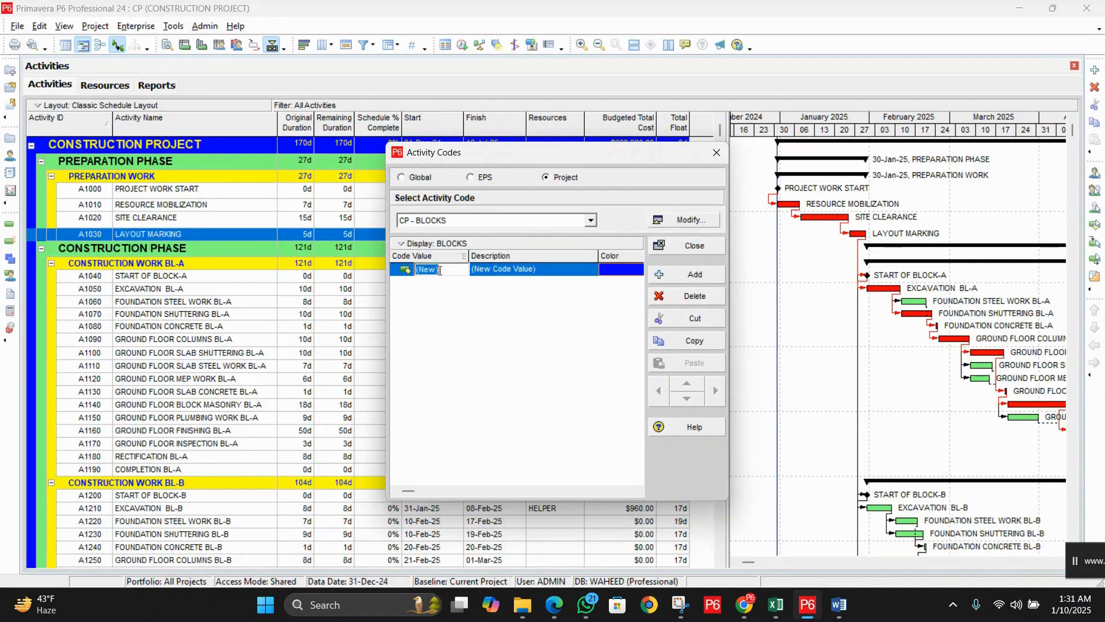
{"action": "type", "text": "PW"}
{"action": "key", "text": "Tab"}
{"action": "type", "text": "PREP"}
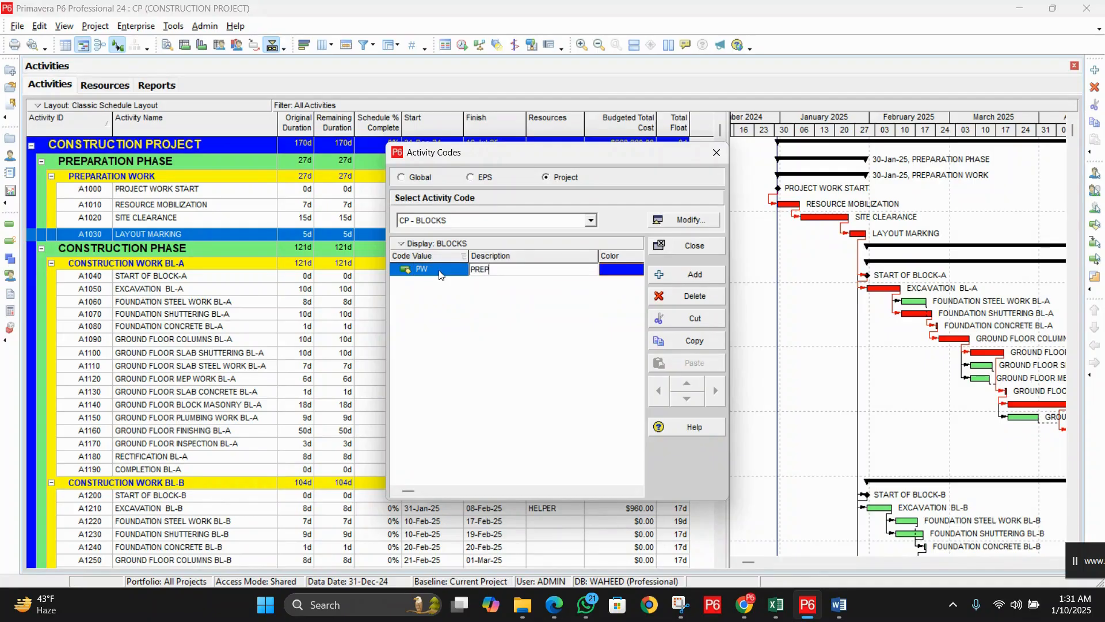
{"action": "type", "text": "ARATION WORK"}
Step: Add BLOCKS value CWB-A, CONSTRUCTION WORK BL-A
{"action": "left_click", "coordinate": [707, 274]}
{"action": "left_click", "coordinate": [437, 281]}
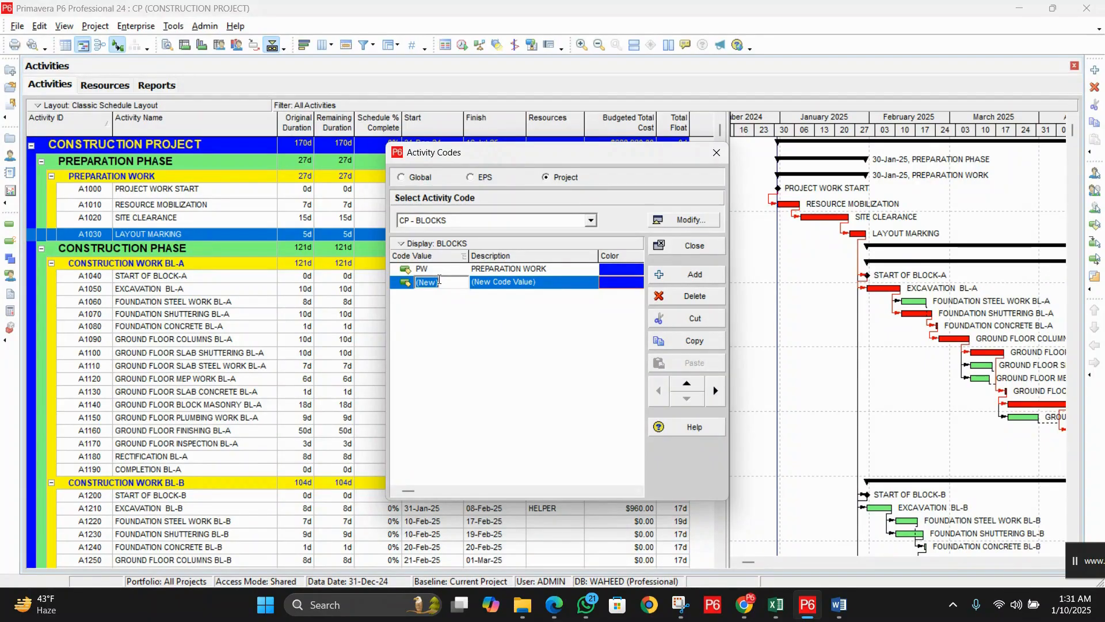
{"action": "type", "text": "CWB-A"}
{"action": "key", "text": "Tab"}
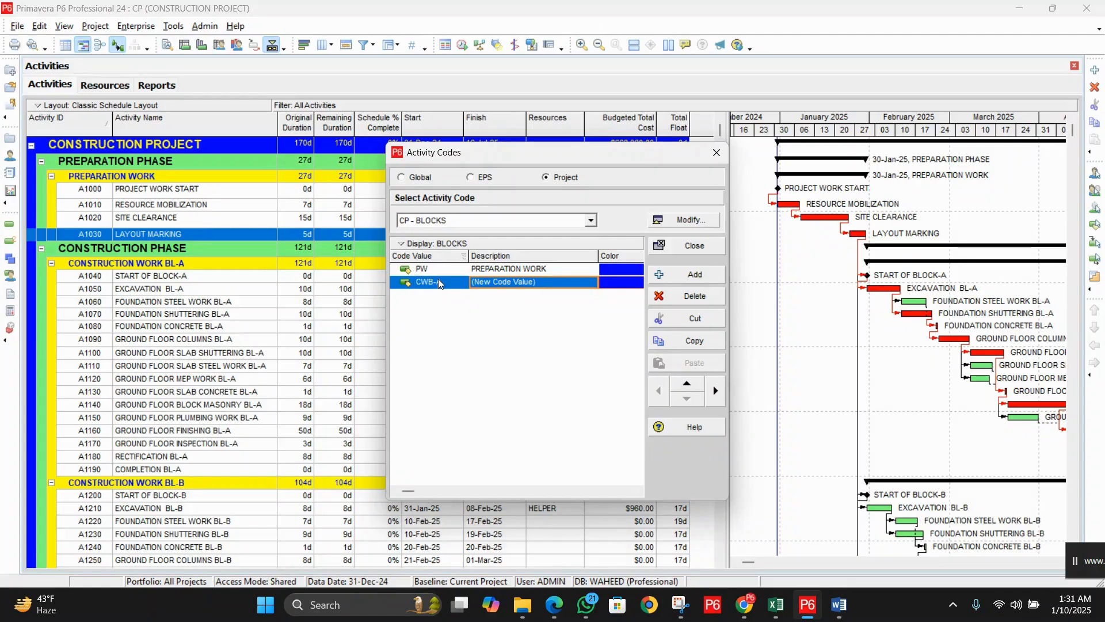
{"action": "type", "text": "CONSTRUC"}
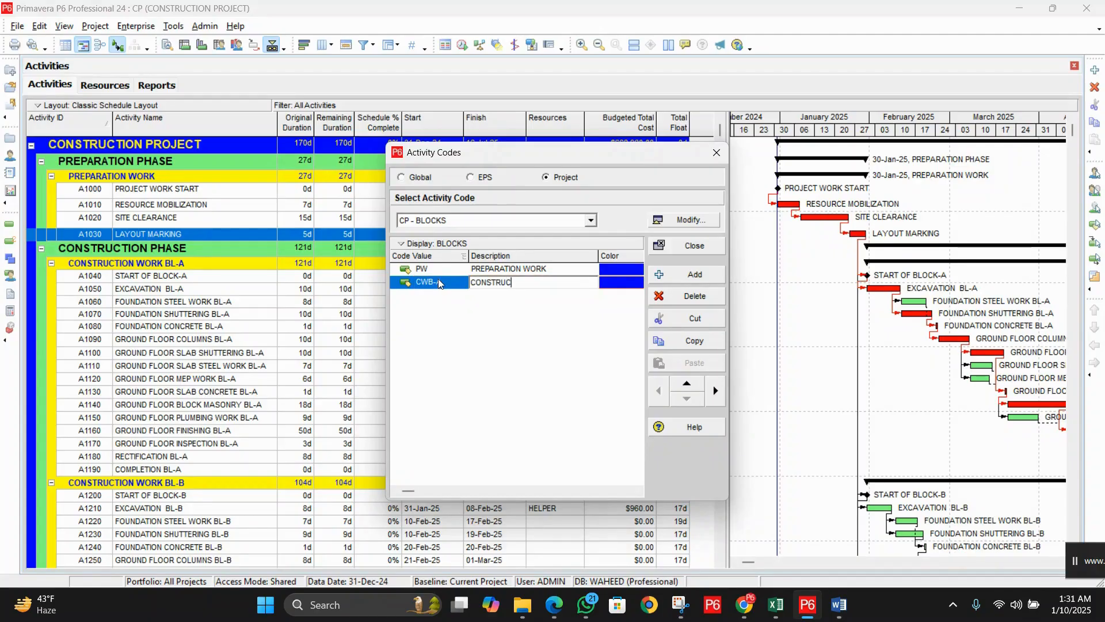
{"action": "type", "text": "TION WORK BL-A"}
Step: Add BLOCKS value CWB-B, CONSTRUCTION WORK BL-B
{"action": "left_click", "coordinate": [670, 274]}
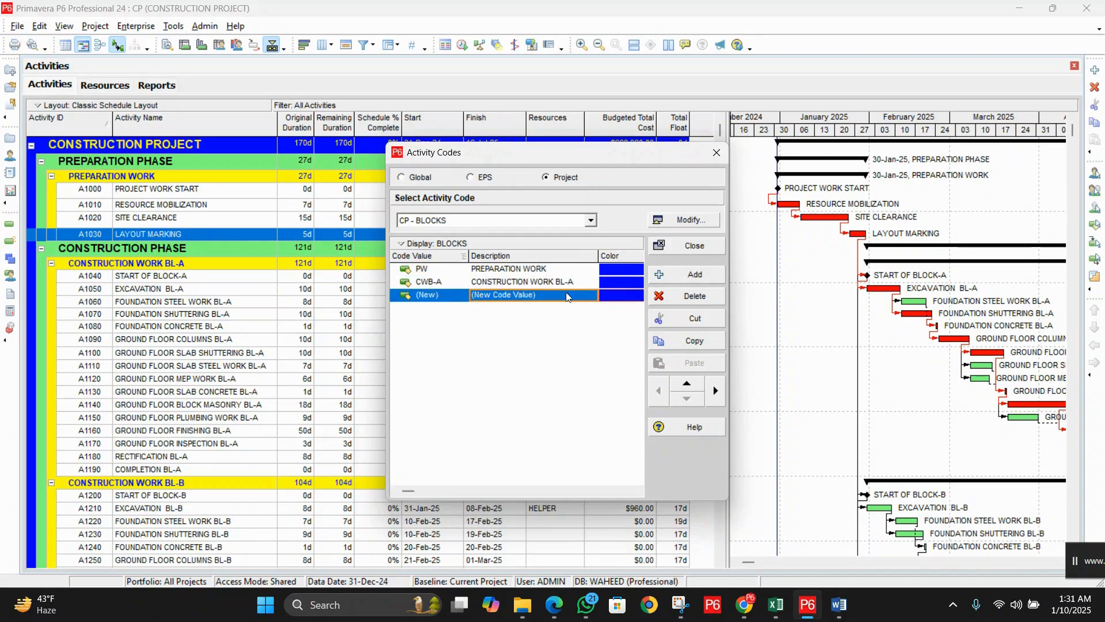
{"action": "left_click", "coordinate": [457, 296]}
{"action": "type", "text": "CWB"}
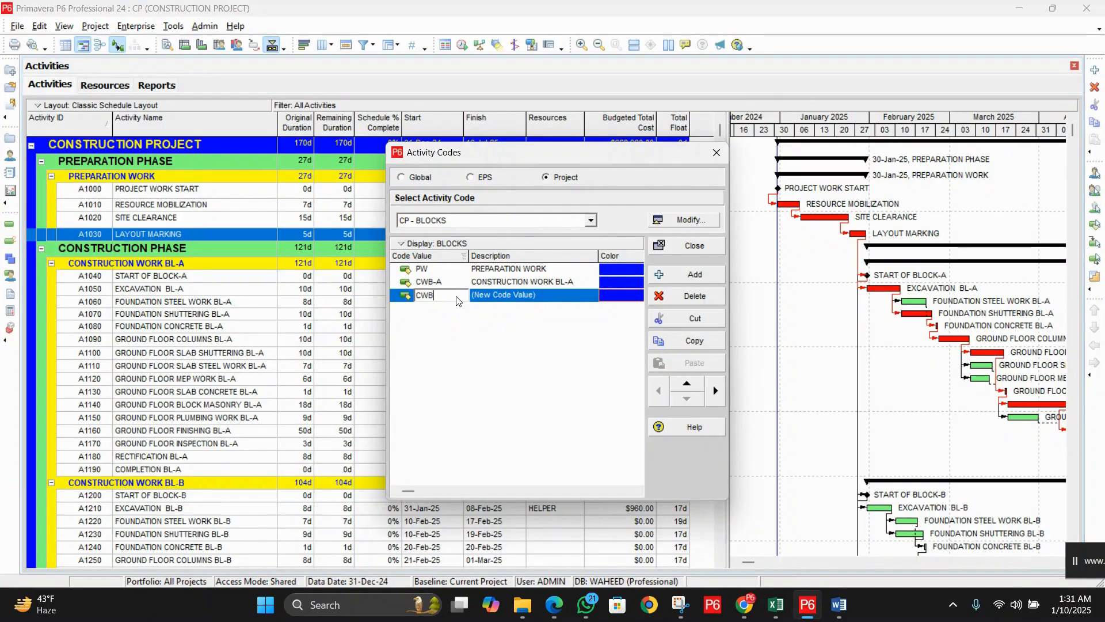
{"action": "type", "text": "-B"}
{"action": "key", "text": "Tab"}
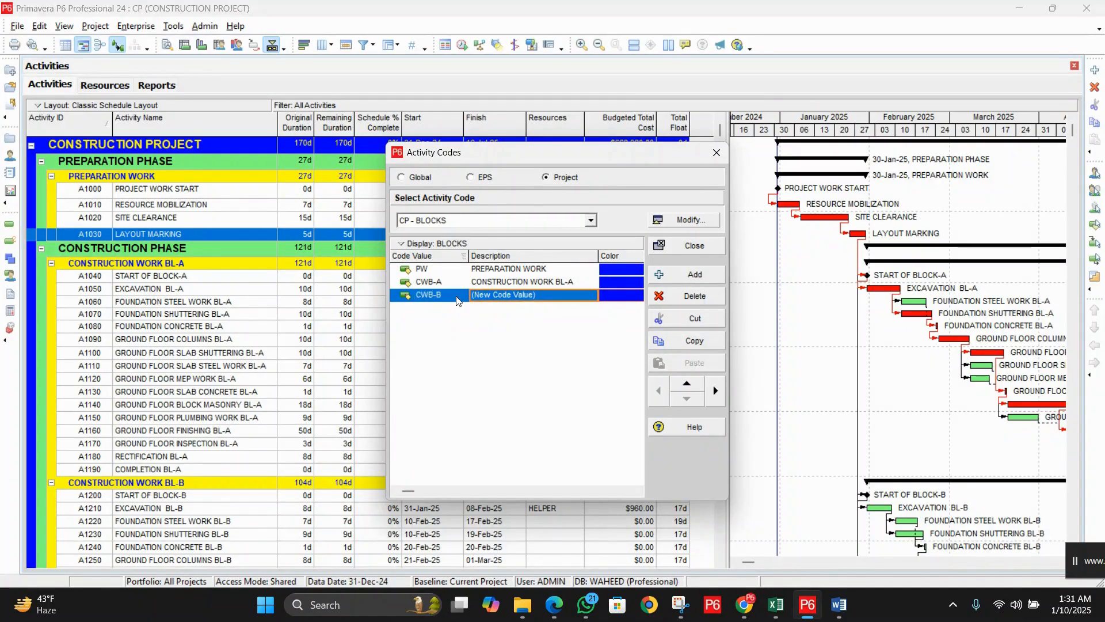
{"action": "type", "text": "CONSTRUCTION "}
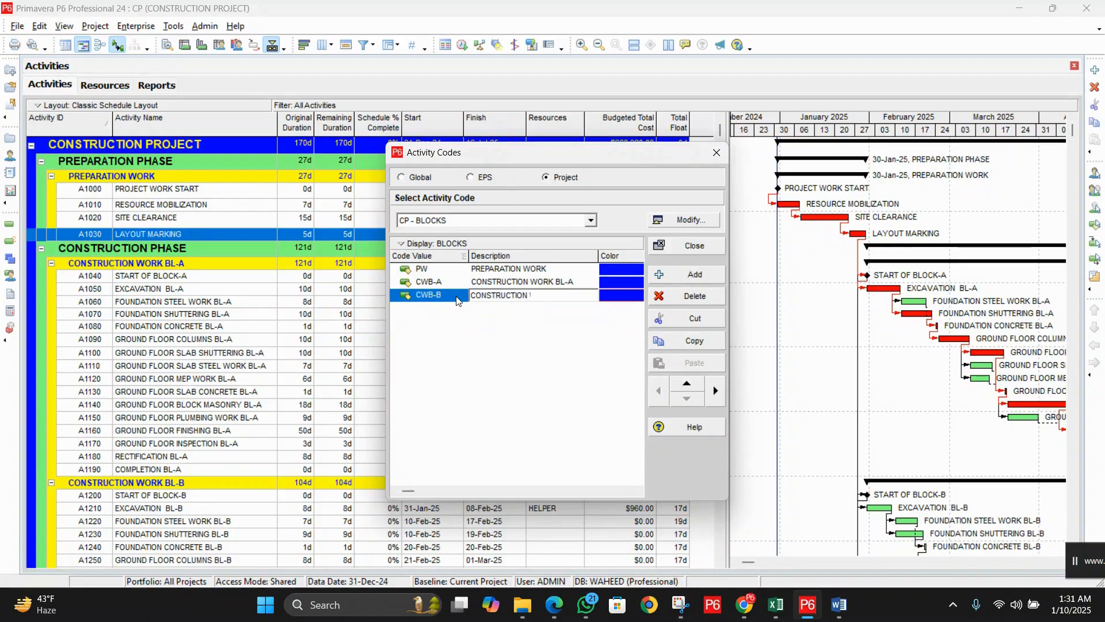
{"action": "type", "text": "WORK BL-B"}
{"action": "key", "text": "Return"}
Step: Add BLOCKS value CWB-C, CONSTRUCTION WORK BL-C
{"action": "left_click", "coordinate": [694, 273]}
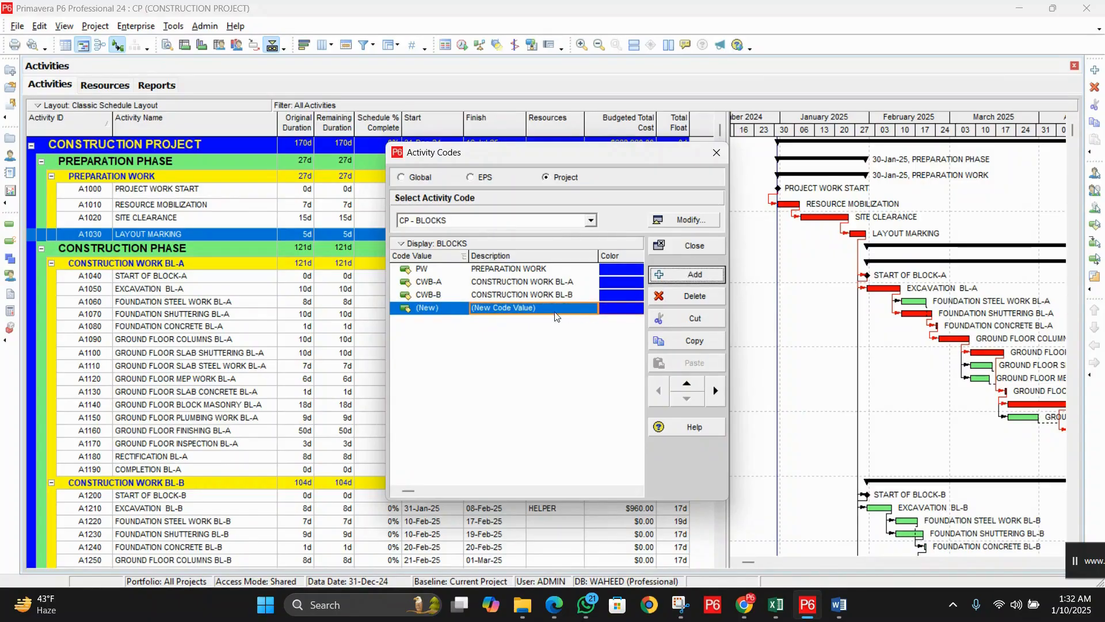
{"action": "left_click", "coordinate": [456, 311]}
{"action": "type", "text": "CWB-C"}
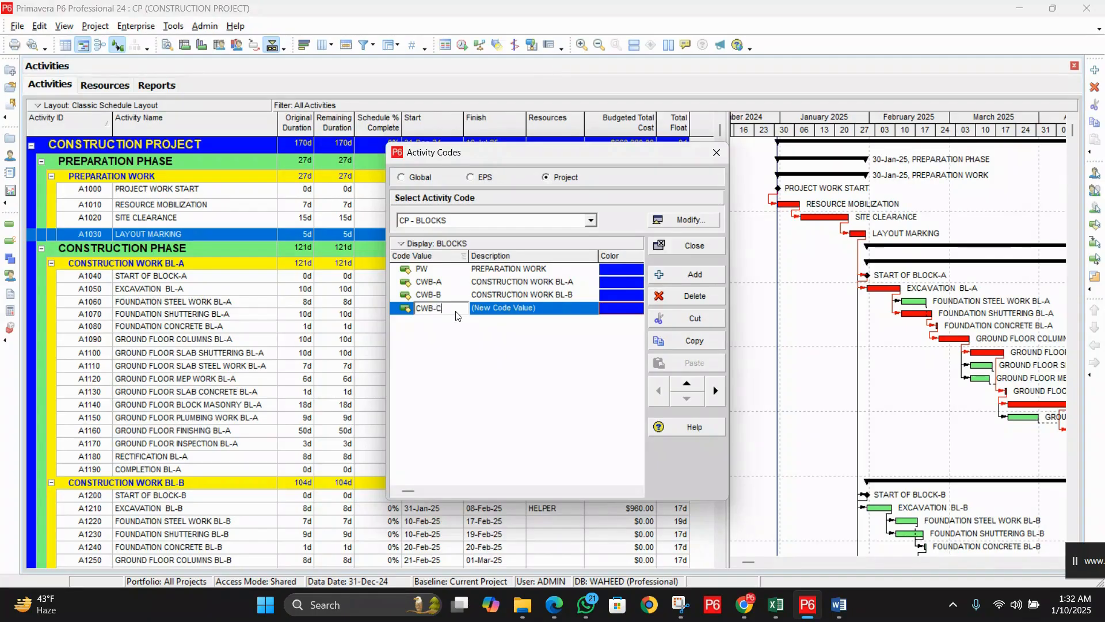
{"action": "key", "text": "Tab"}
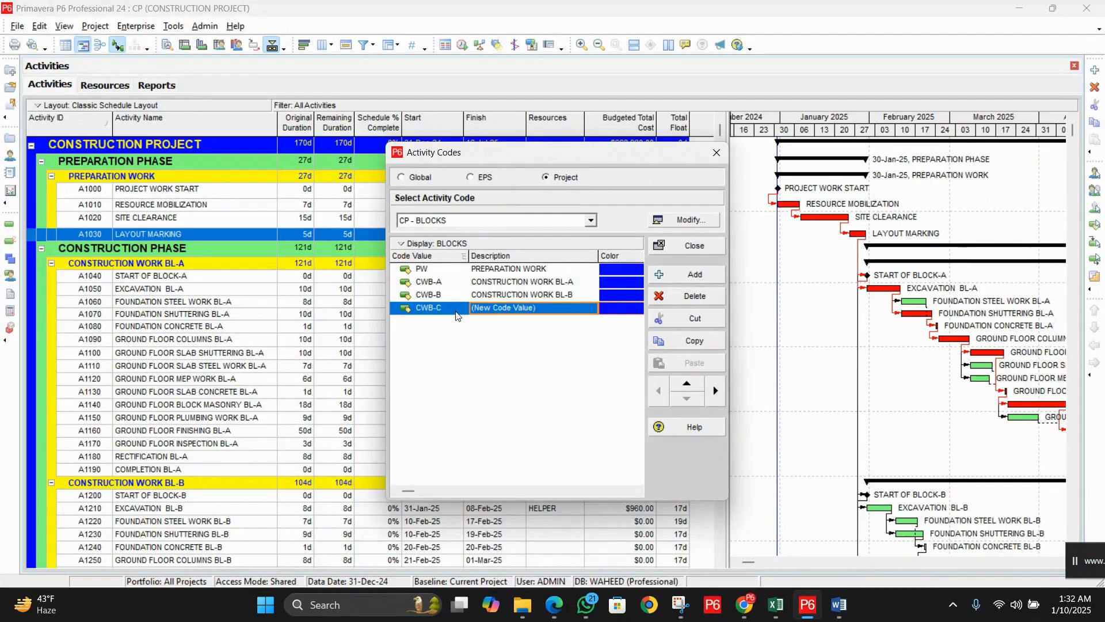
{"action": "type", "text": "CONSTRUC"}
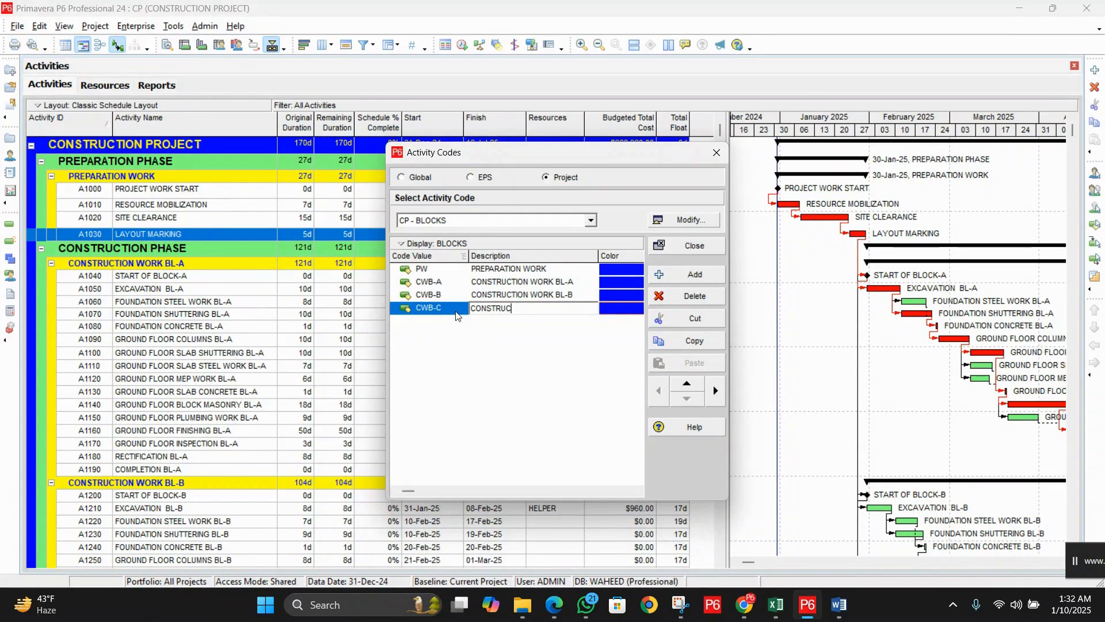
{"action": "type", "text": "TION WORK BL-C"}
Step: Add BLOCKS value FW, FINAL WORK
{"action": "left_click", "coordinate": [695, 275]}
{"action": "left_click", "coordinate": [459, 323]}
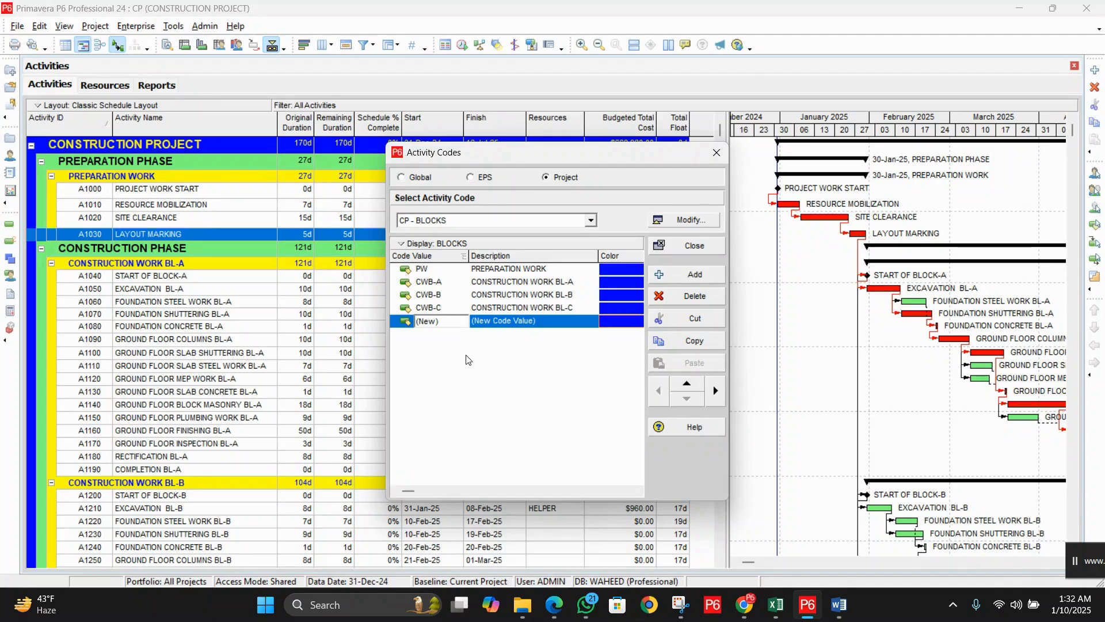
{"action": "double_click", "coordinate": [456, 321]}
{"action": "type", "text": "C"}
{"action": "key", "text": "BackSpace"}
{"action": "type", "text": "FW"}
{"action": "key", "text": "Tab"}
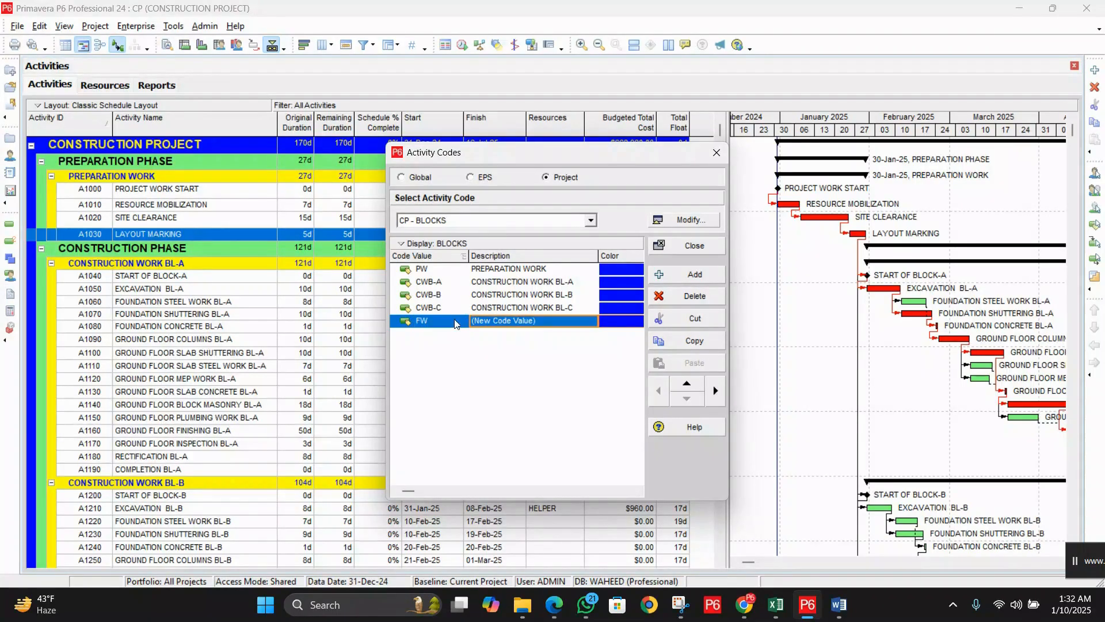
{"action": "type", "text": "FINAL WORK"}
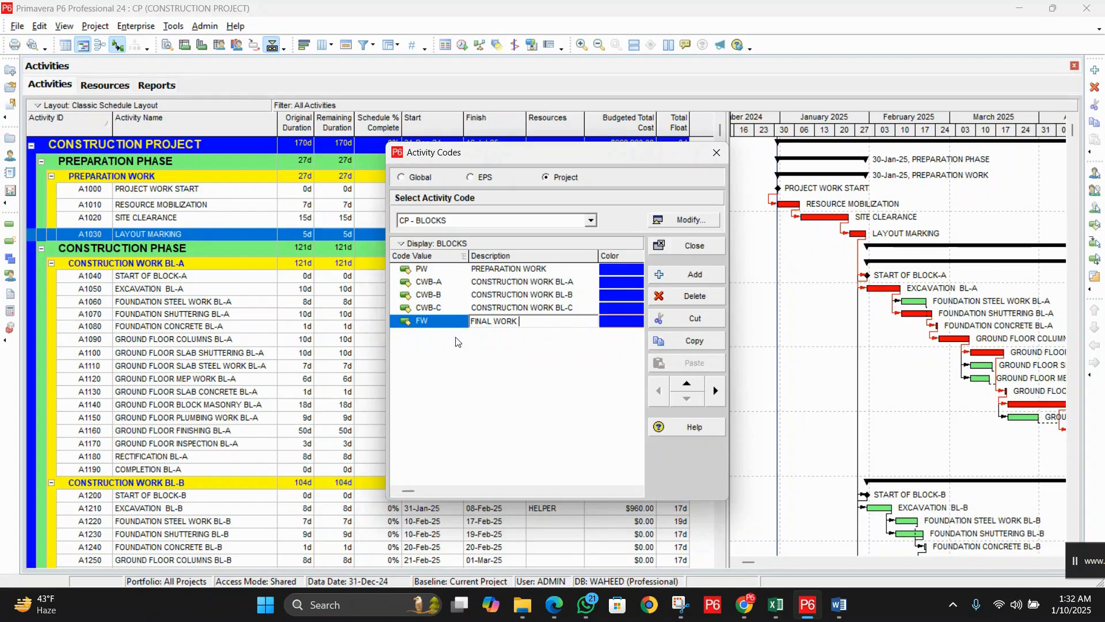
{"action": "key", "text": "Return"}
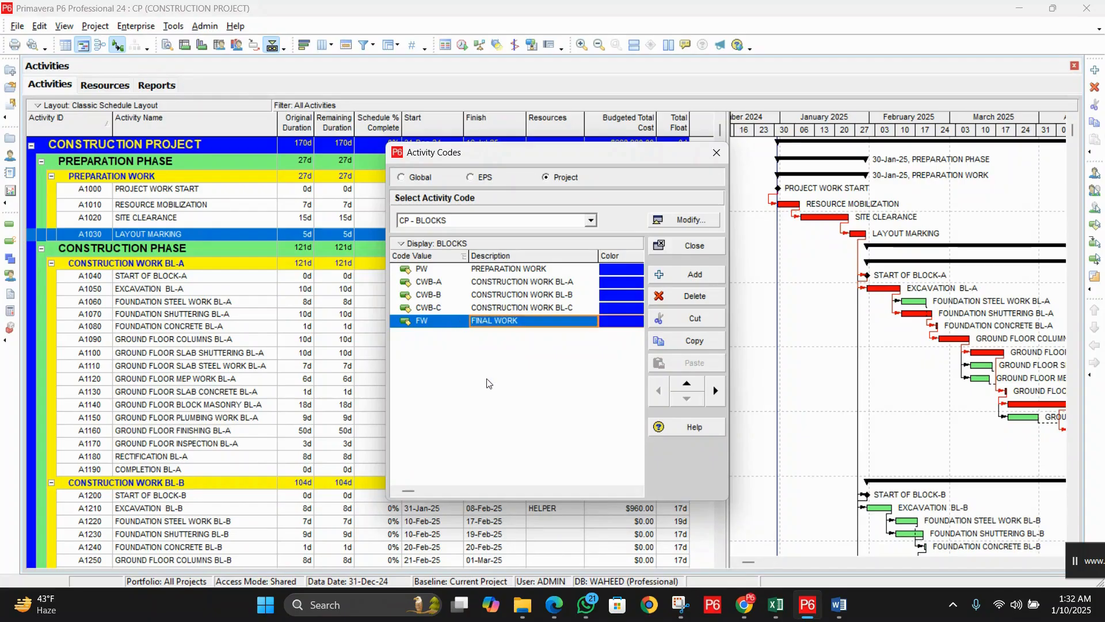
{"action": "left_click", "coordinate": [595, 224]}
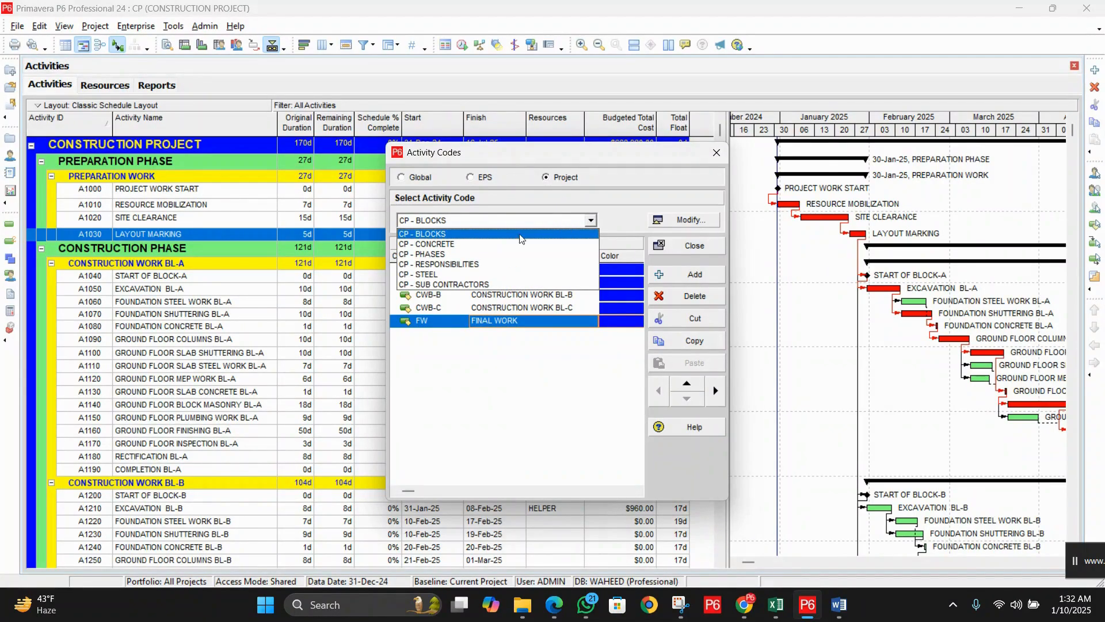
Step: Select RESPONSIBILITIES and add value ABC, described with the three supervisors' names
{"action": "left_click", "coordinate": [491, 266]}
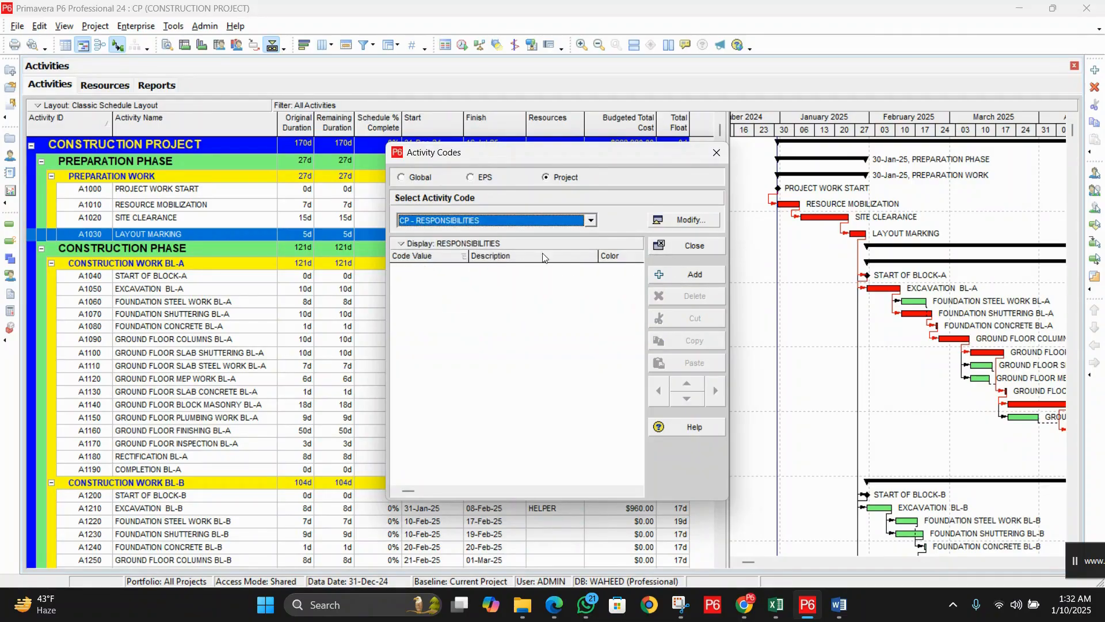
{"action": "left_click", "coordinate": [678, 275]}
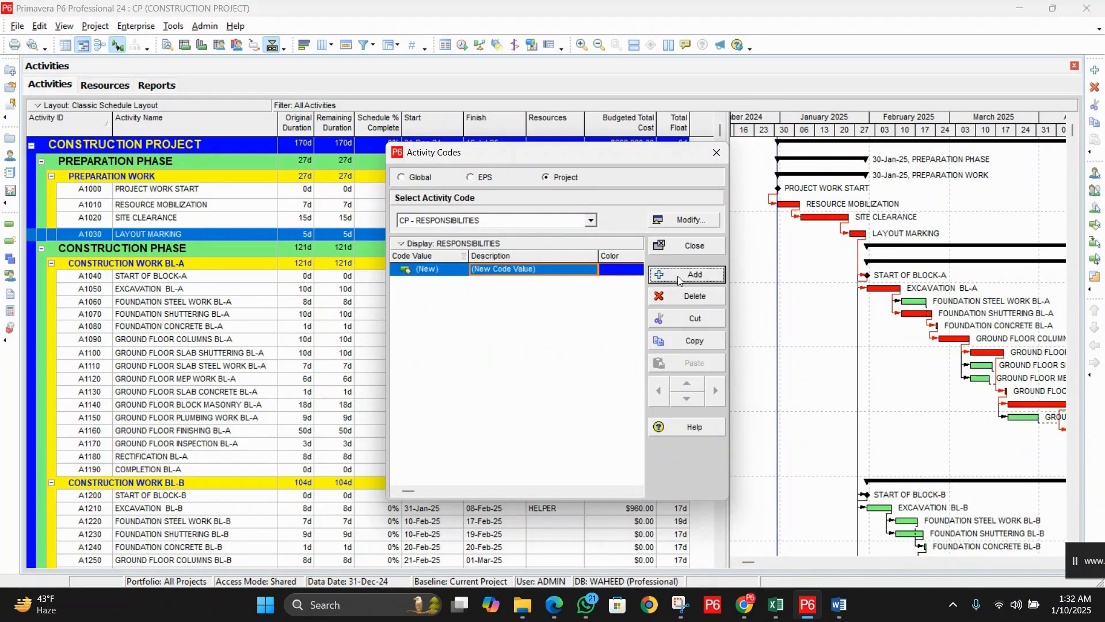
{"action": "left_click", "coordinate": [457, 274]}
{"action": "type", "text": "A"}
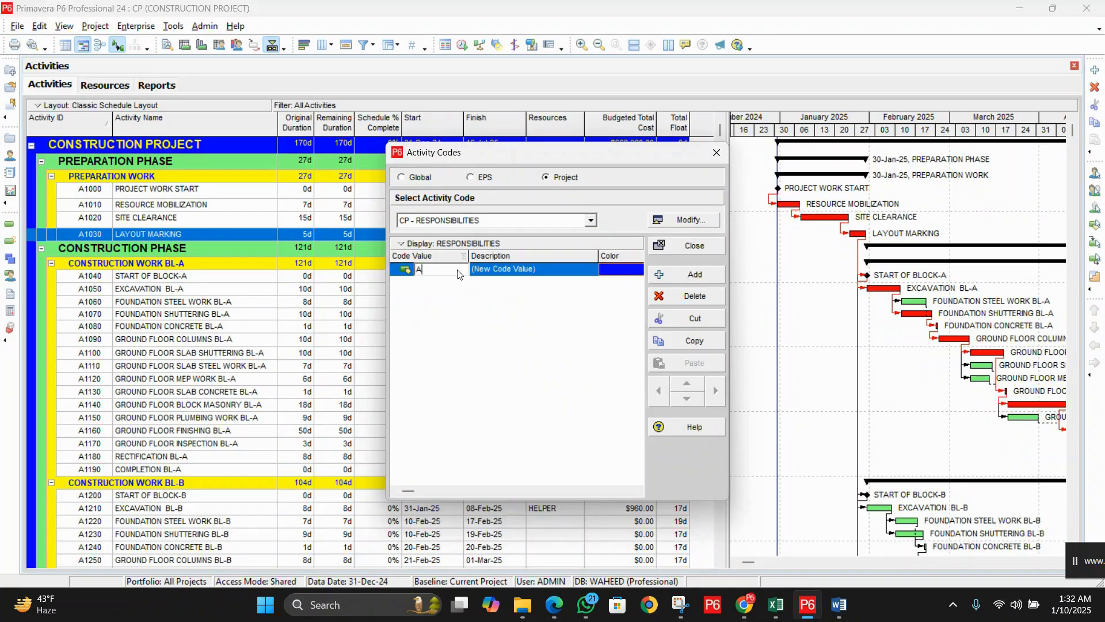
{"action": "type", "text": "BC"}
{"action": "key", "text": "Tab"}
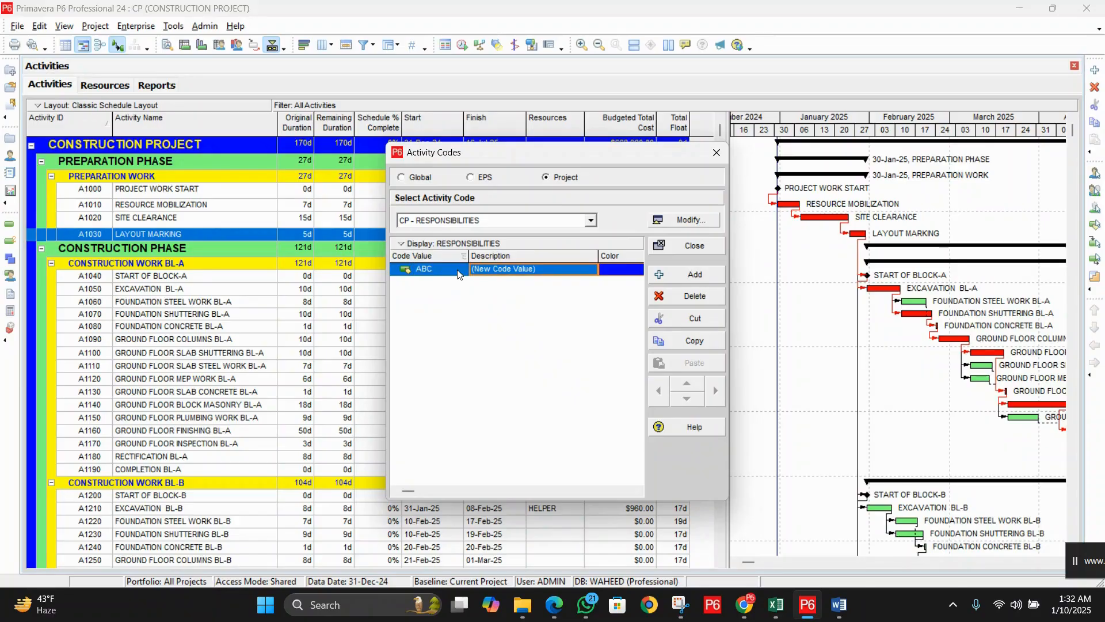
{"action": "type", "text": "S"}
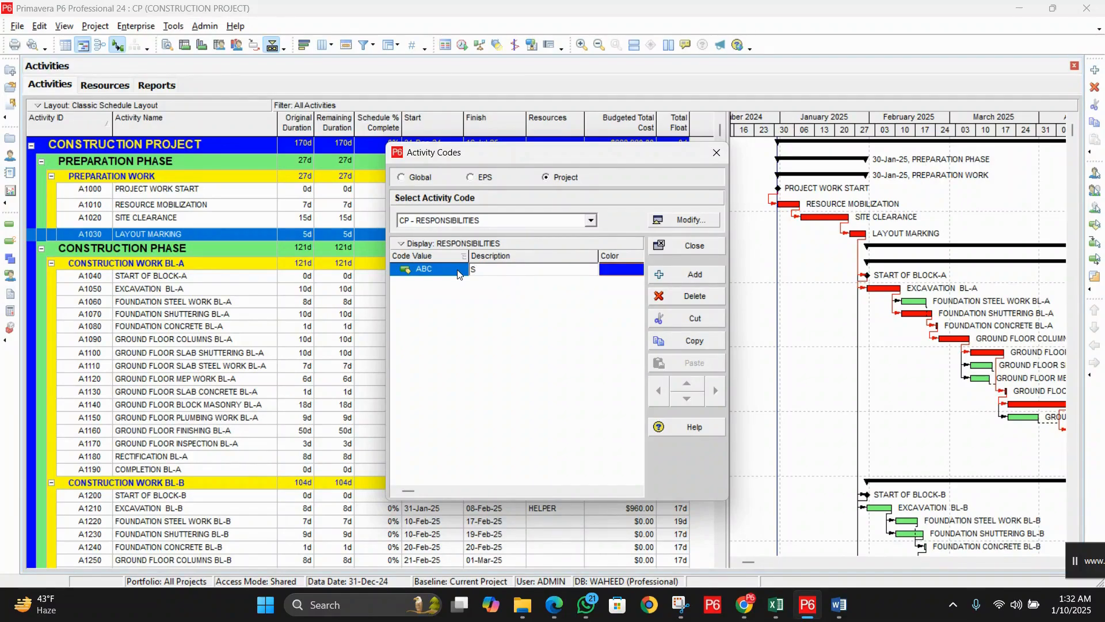
{"action": "type", "text": "UP"}
{"action": "type", "text": ", MR. R"}
{"action": "type", "text": "EMI,"}
{"action": "type", "text": "MR, JAMES. MR."}
{"action": "type", "text": "E"}
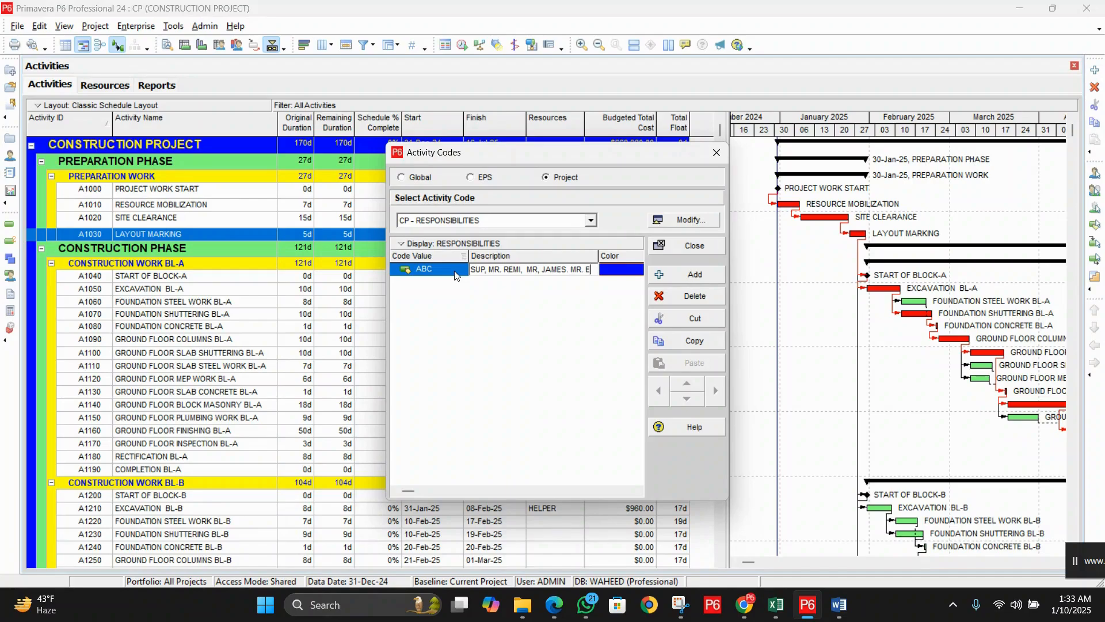
{"action": "type", "text": "THAN"}
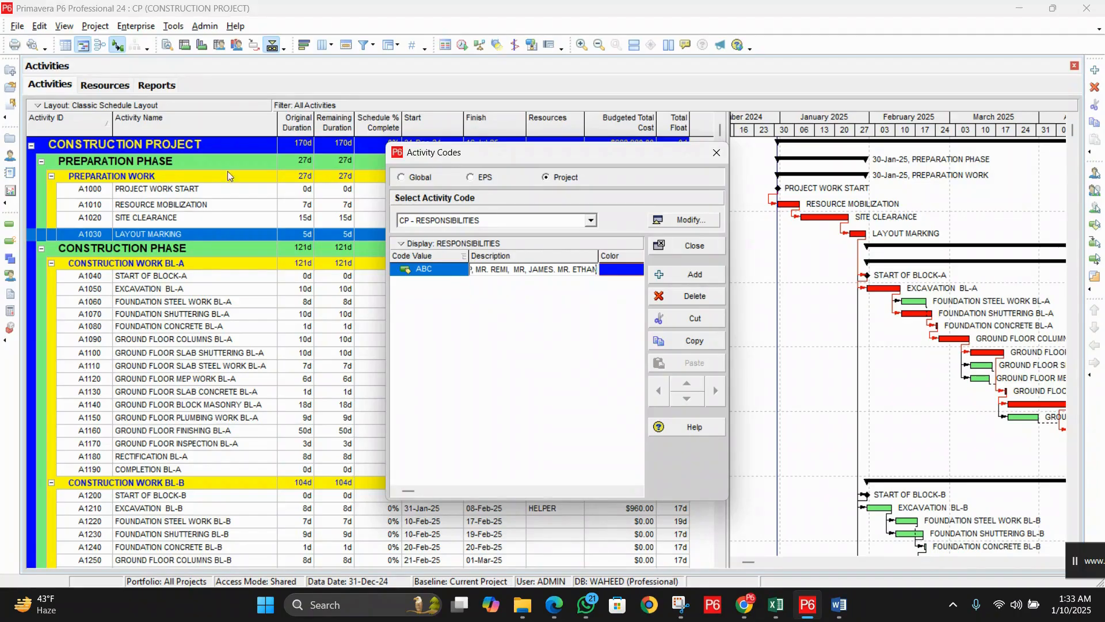
{"action": "key", "text": "Return"}
{"action": "left_click", "coordinate": [706, 275]}
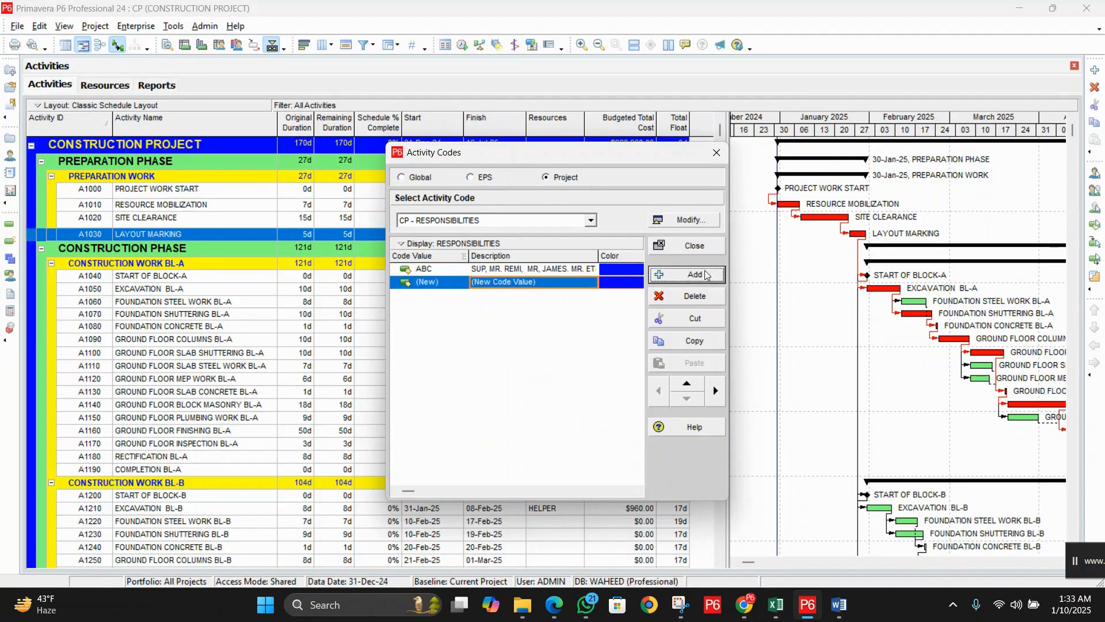
Step: Set the new RESPONSIBILITIES value to A, described as SUPERVISOR plus a supervisor's name
{"action": "left_click", "coordinate": [454, 284]}
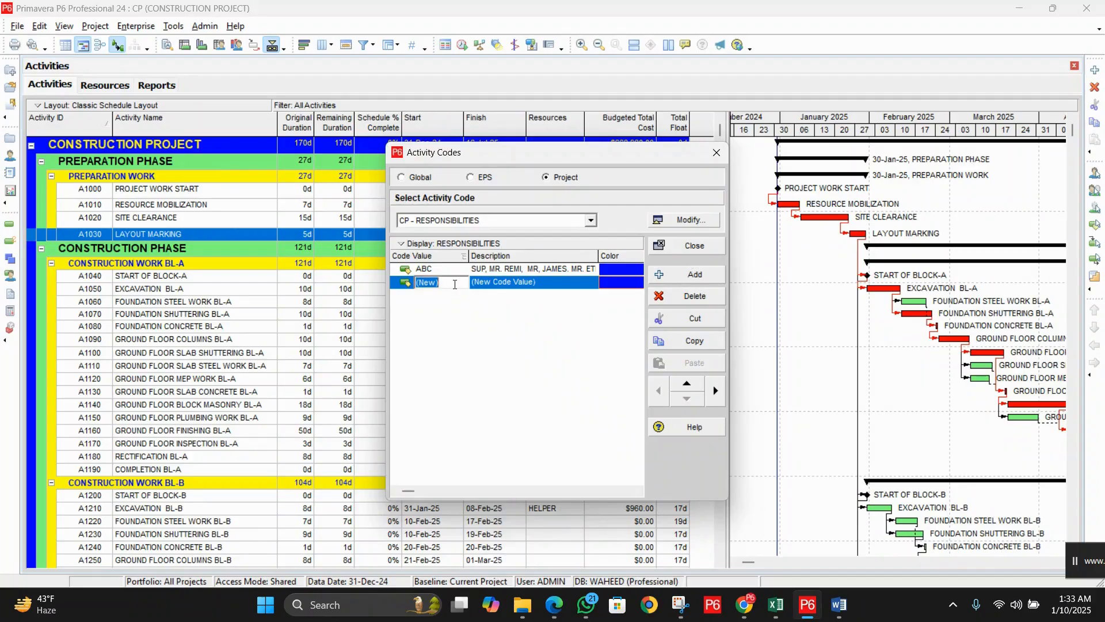
{"action": "type", "text": "A"}
{"action": "left_click", "coordinate": [545, 282]}
{"action": "left_click", "coordinate": [545, 282]}
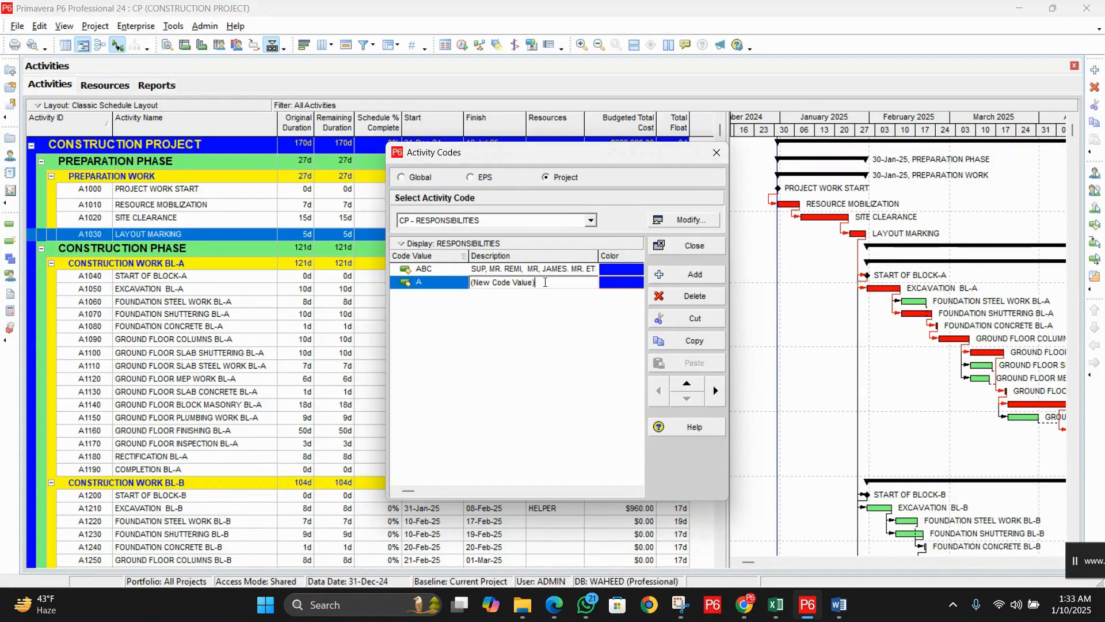
{"action": "key", "text": "BackSpace"}
{"action": "key", "text": "BackSpace"}
{"action": "key", "text": "BackSpace"}
{"action": "key", "text": "BackSpace"}
{"action": "key", "text": "BackSpace"}
{"action": "key", "text": "BackSpace"}
{"action": "key", "text": "BackSpace"}
{"action": "key", "text": "BackSpace"}
{"action": "key", "text": "BackSpace"}
{"action": "key", "text": "BackSpace"}
{"action": "key", "text": "BackSpace"}
{"action": "key", "text": "BackSpace"}
{"action": "key", "text": "BackSpace"}
{"action": "key", "text": "BackSpace"}
{"action": "key", "text": "BackSpace"}
{"action": "key", "text": "BackSpace"}
{"action": "type", "text": "SUP, MR."}
{"action": "key", "text": "BackSpace"}
{"action": "key", "text": "BackSpace"}
{"action": "key", "text": "BackSpace"}
{"action": "key", "text": "BackSpace"}
{"action": "key", "text": "BackSpace"}
{"action": "type", "text": "ERVISOR"}
{"action": "key", "text": "Return"}
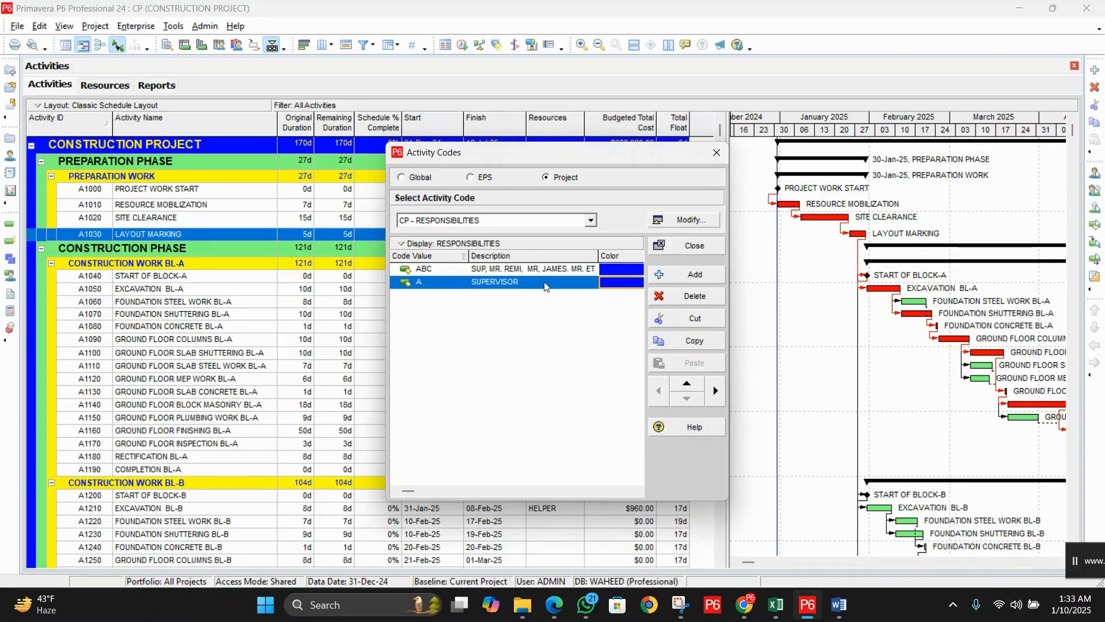
{"action": "left_click", "coordinate": [545, 283]}
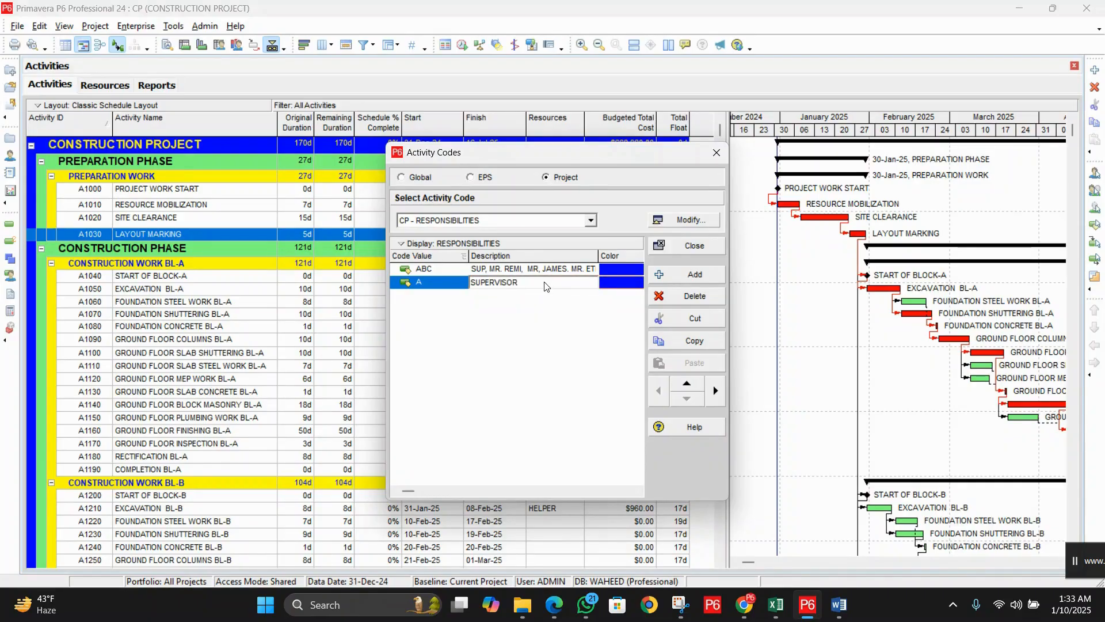
{"action": "type", "text": "MR REMI"}
{"action": "left_click", "coordinate": [583, 317]}
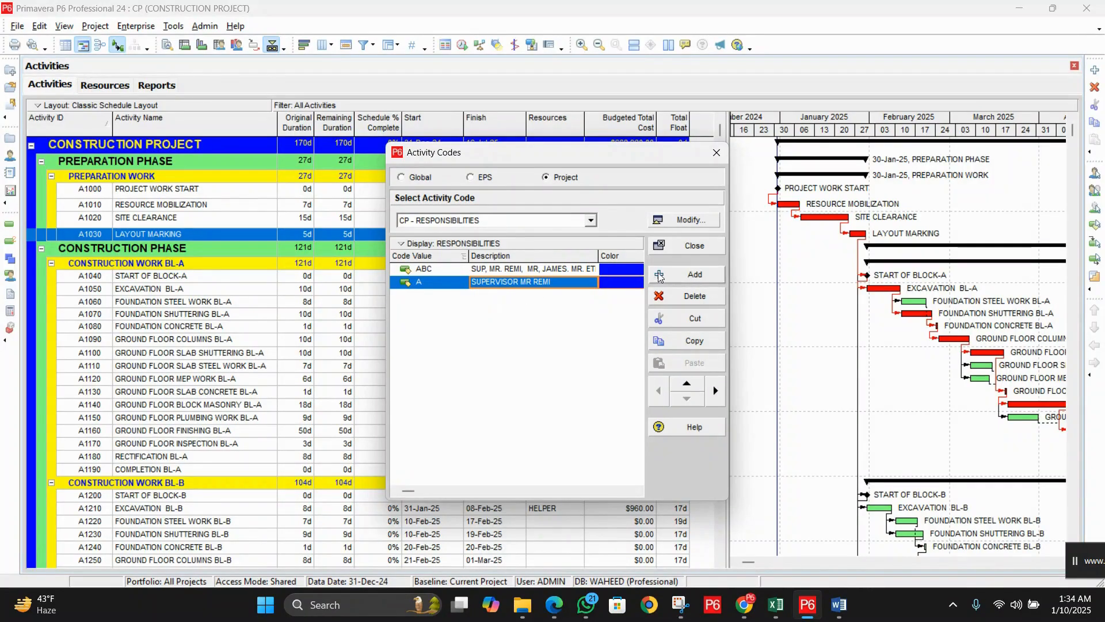
Step: Add value B, described as SUPERVISOR plus a second supervisor's name
{"action": "left_click", "coordinate": [690, 275]}
{"action": "left_click", "coordinate": [454, 292]}
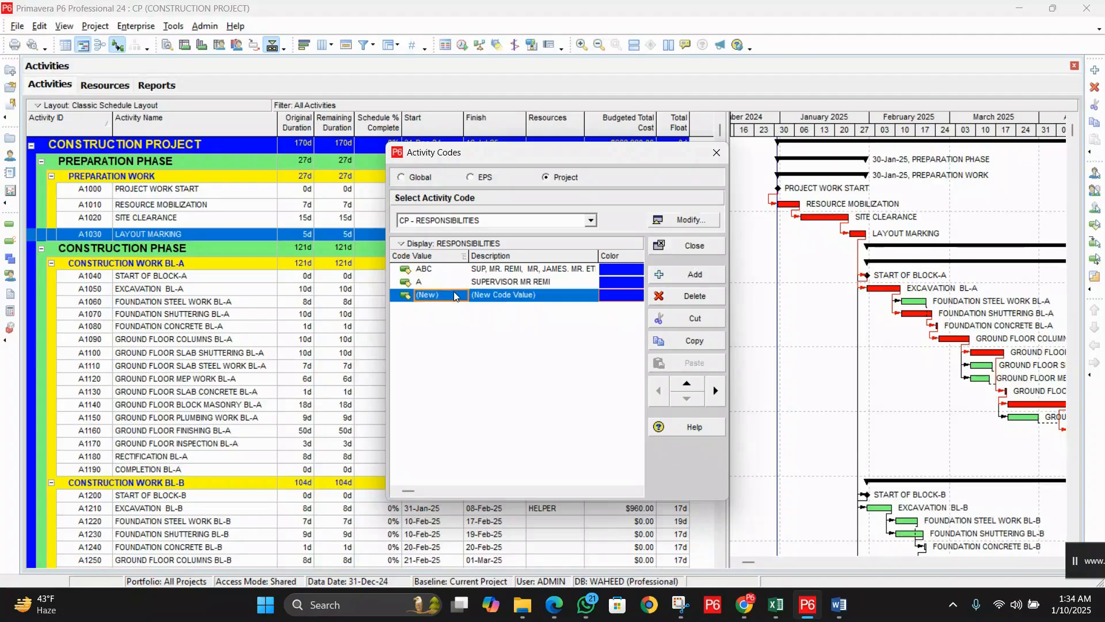
{"action": "type", "text": "B"}
{"action": "key", "text": "Tab"}
{"action": "type", "text": "SUPV"}
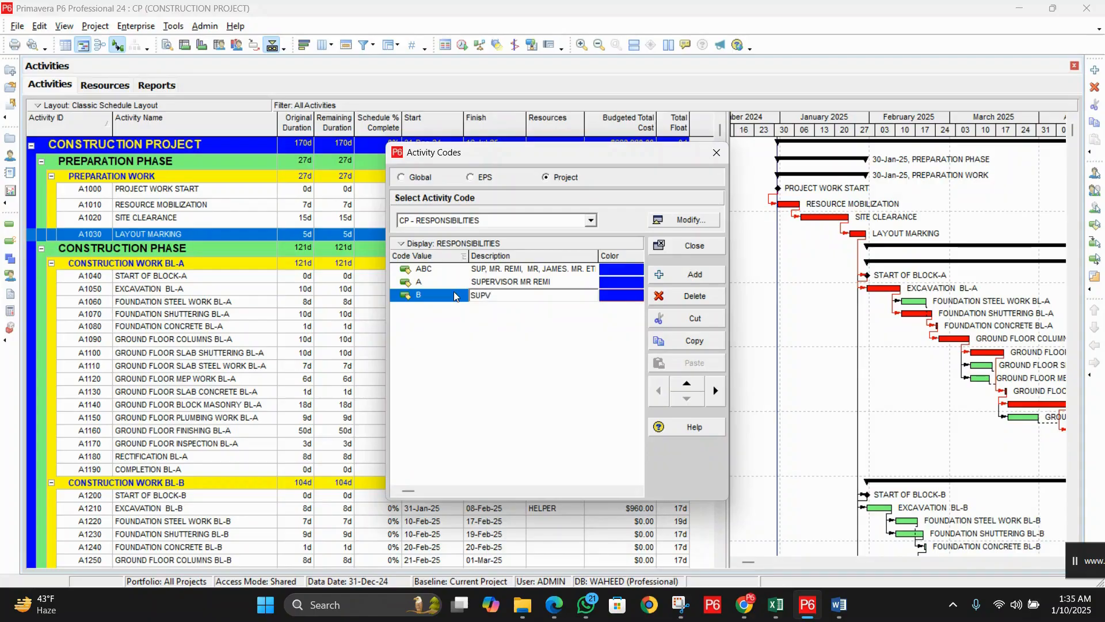
{"action": "key", "text": "BackSpace"}
{"action": "type", "text": "ERVISOR MR. JAMES"}
Step: Add value C, described as SUPERVISOR plus a third supervisor's name
{"action": "left_click", "coordinate": [691, 275]}
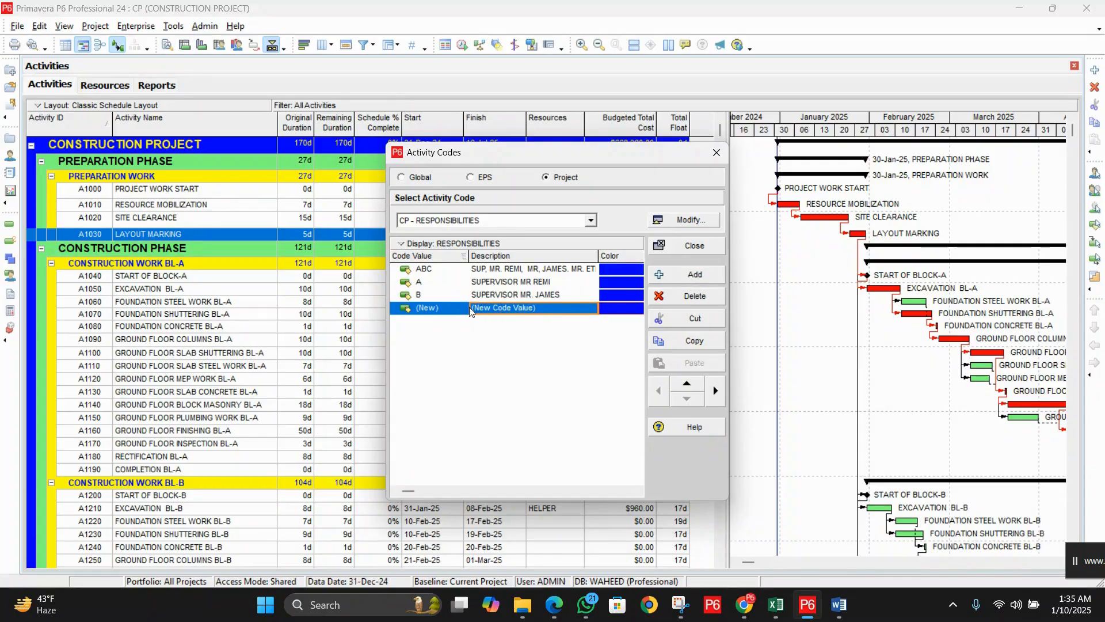
{"action": "left_click", "coordinate": [450, 308]}
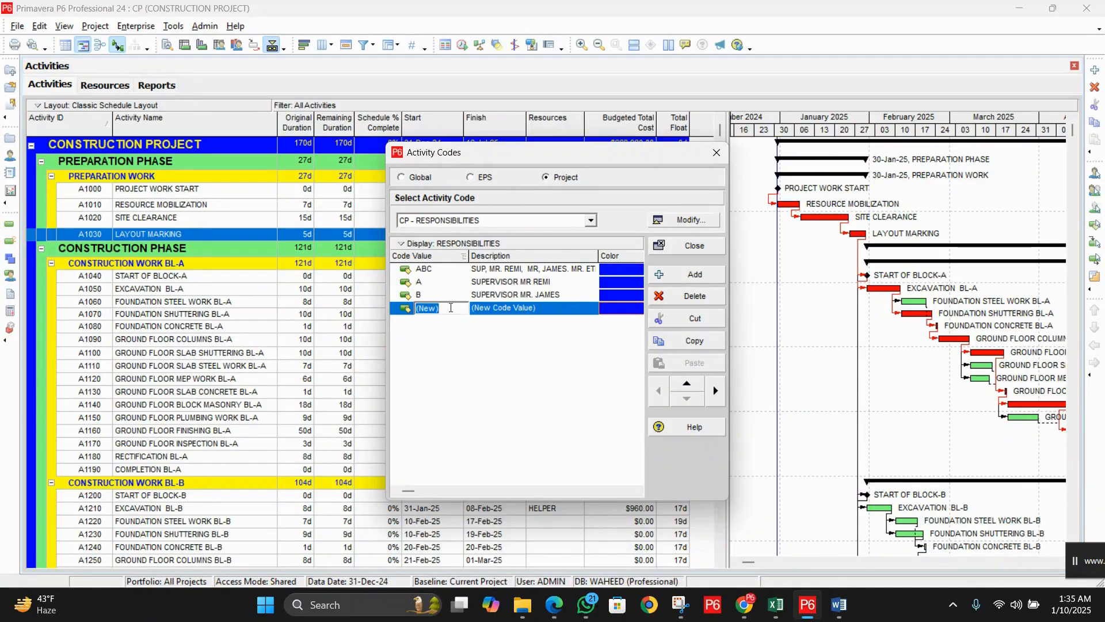
{"action": "type", "text": "C"}
{"action": "key", "text": "Tab"}
{"action": "type", "text": "SUP"}
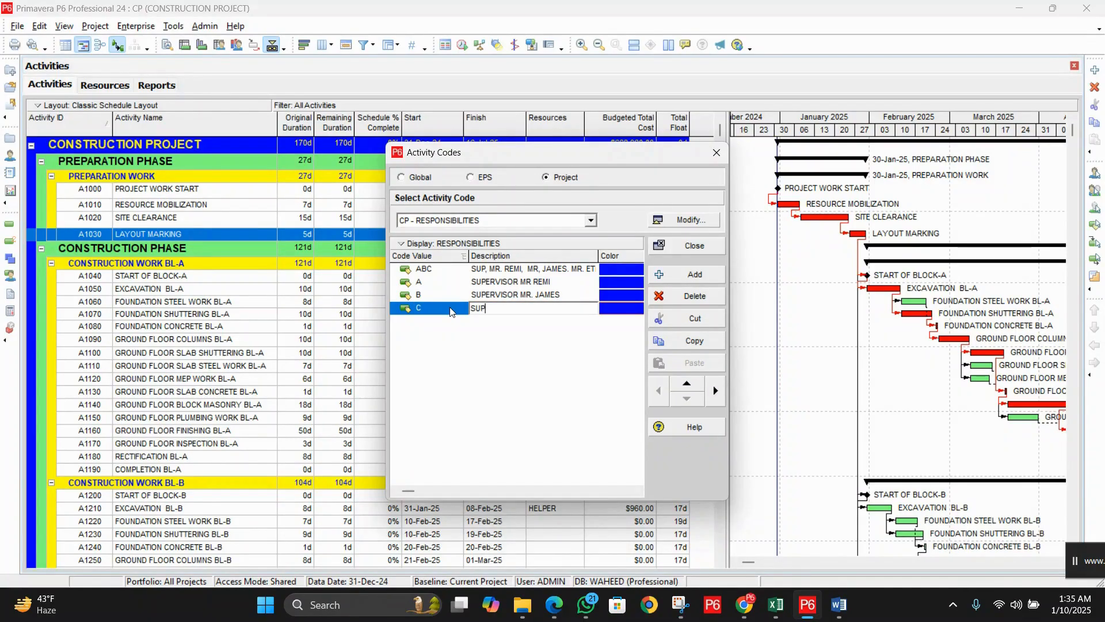
{"action": "type", "text": "ERVISOR MR. ETHAN"}
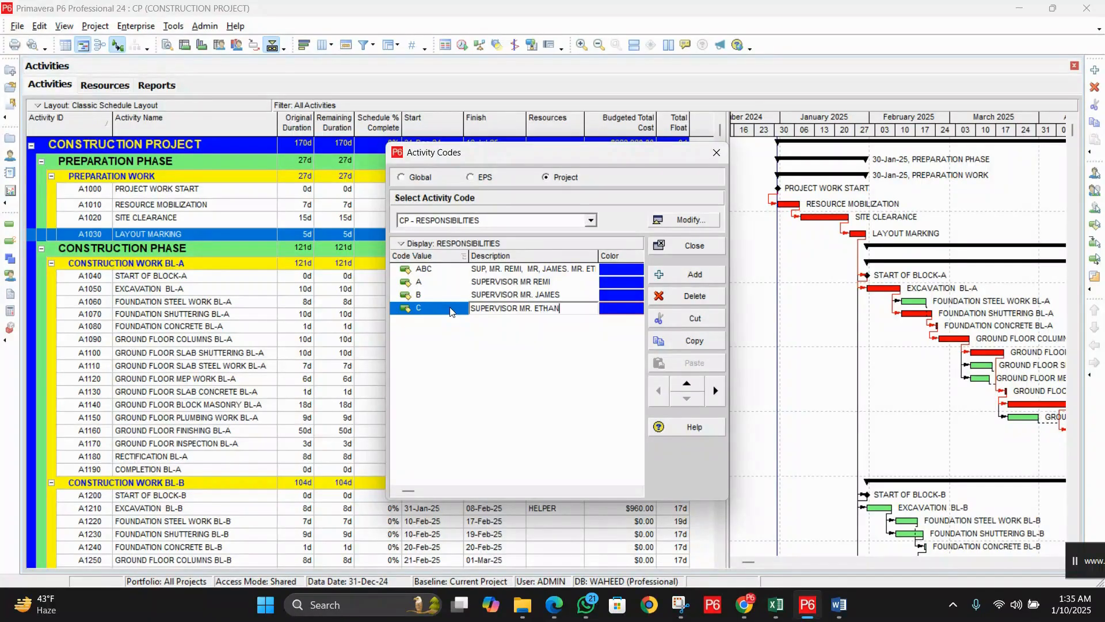
{"action": "key", "text": "Return"}
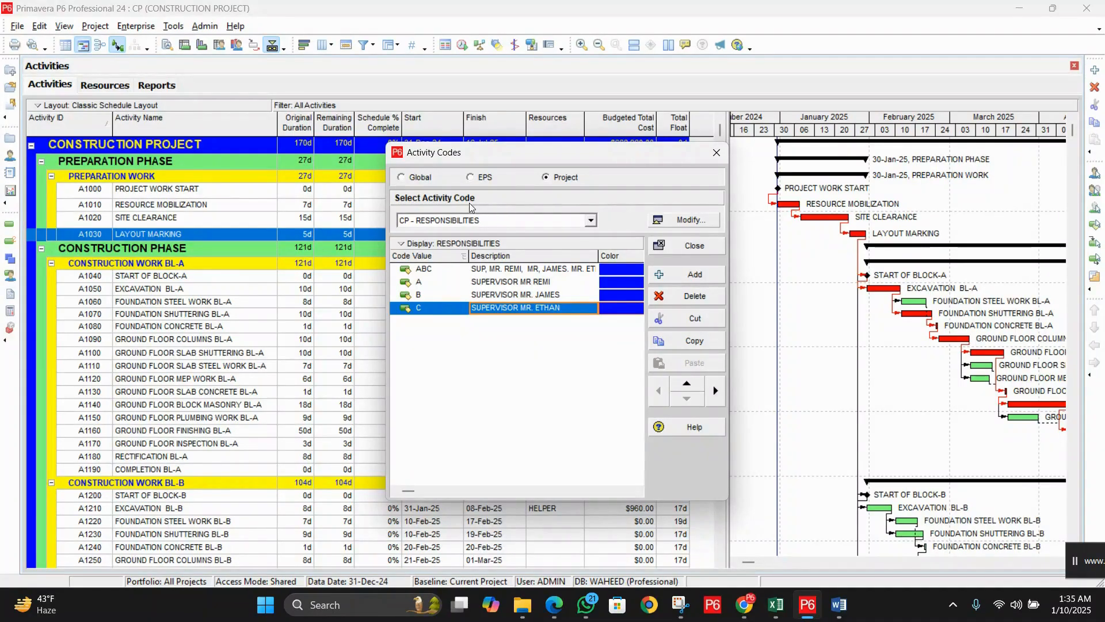
Step: Select the SUB CONTRACTORS code and add three new value rows
{"action": "left_click", "coordinate": [590, 221]}
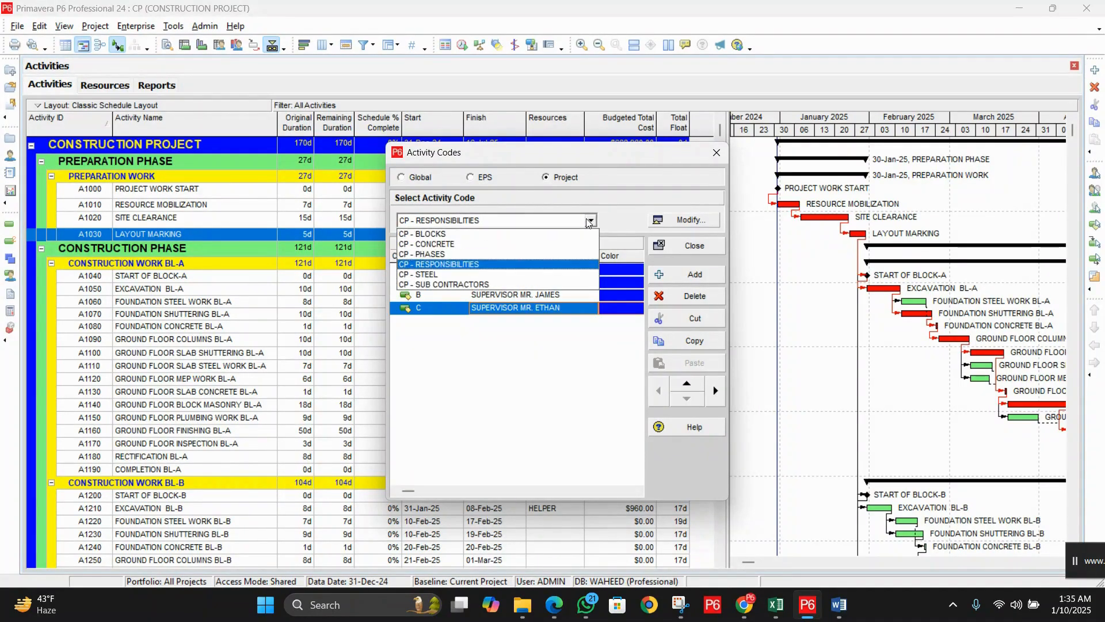
{"action": "left_click", "coordinate": [492, 285]}
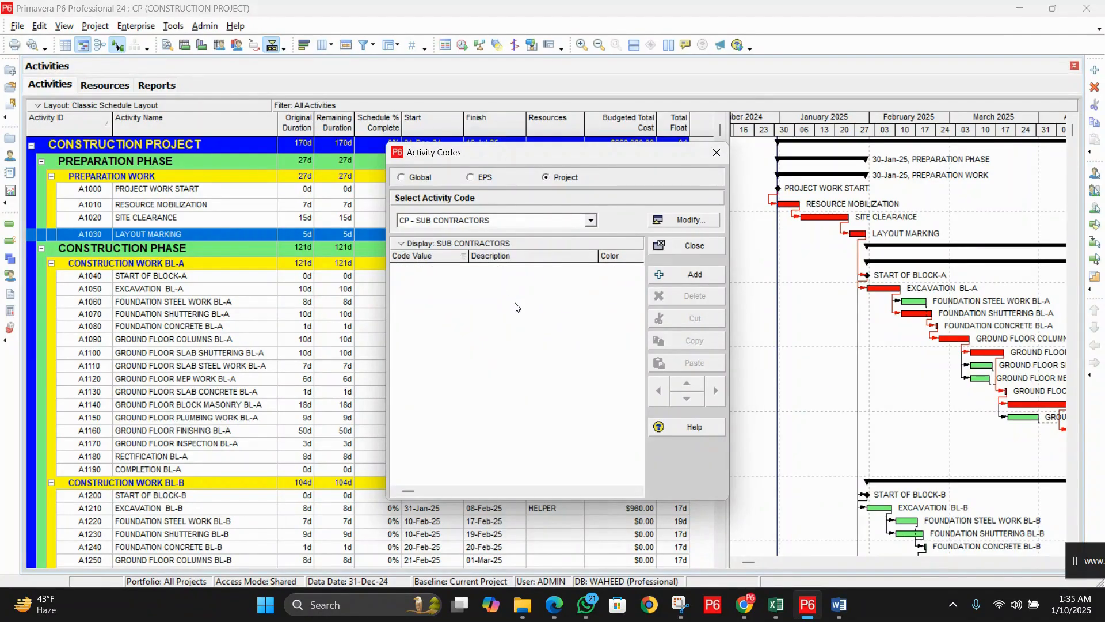
{"action": "left_click", "coordinate": [687, 275]}
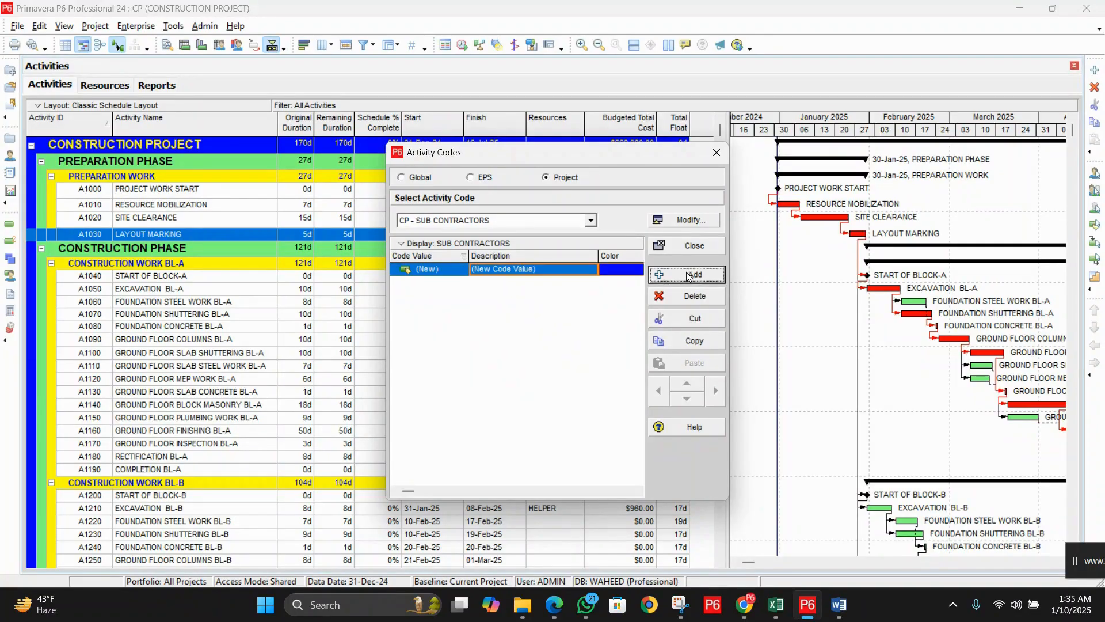
{"action": "left_click", "coordinate": [689, 276]}
{"action": "left_click", "coordinate": [689, 276]}
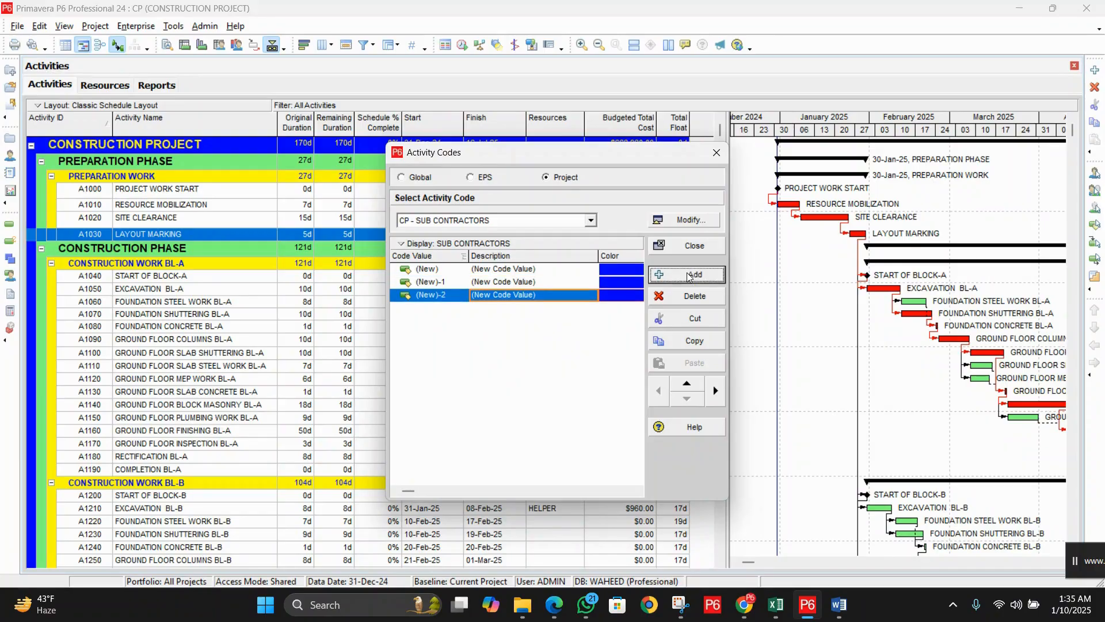
Step: Set the first value to CON-A, described as SUB CONTRACTOR plus a subcontractor's name
{"action": "left_click", "coordinate": [461, 271]}
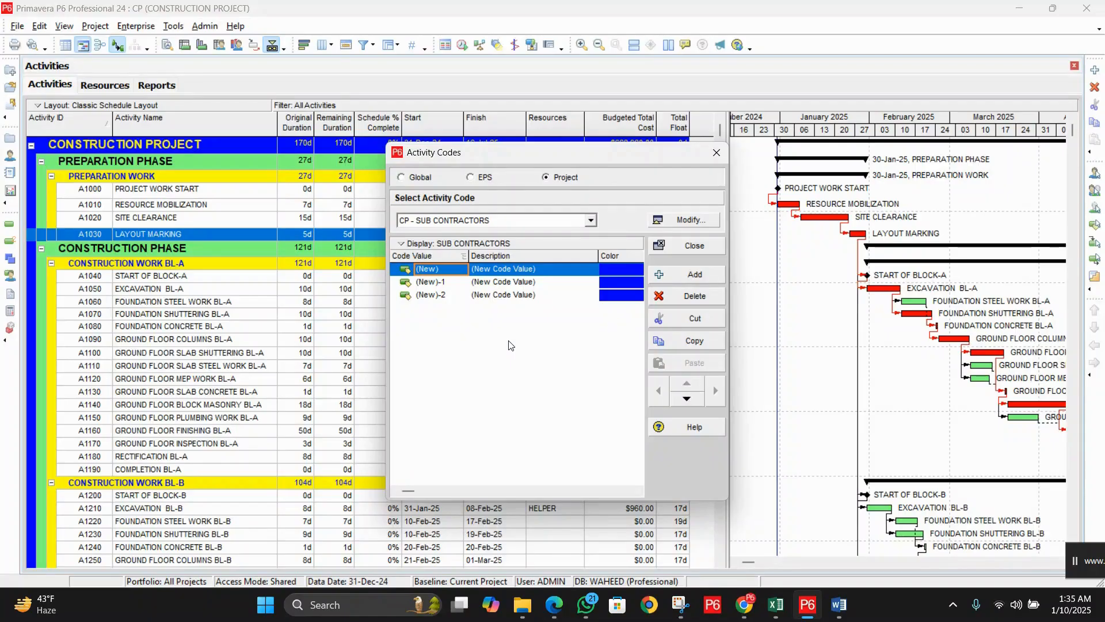
{"action": "type", "text": "S"}
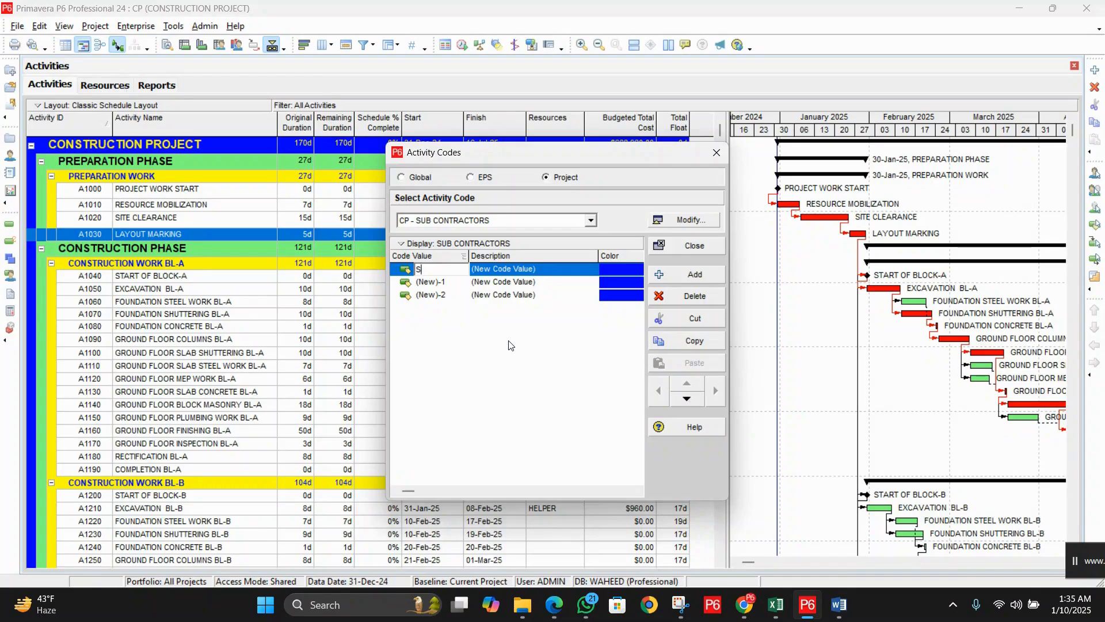
{"action": "key", "text": "BackSpace"}
{"action": "type", "text": "B-"}
{"action": "key", "text": "BackSpace"}
{"action": "key", "text": "BackSpace"}
{"action": "type", "text": "CON-A"}
{"action": "key", "text": "Tab"}
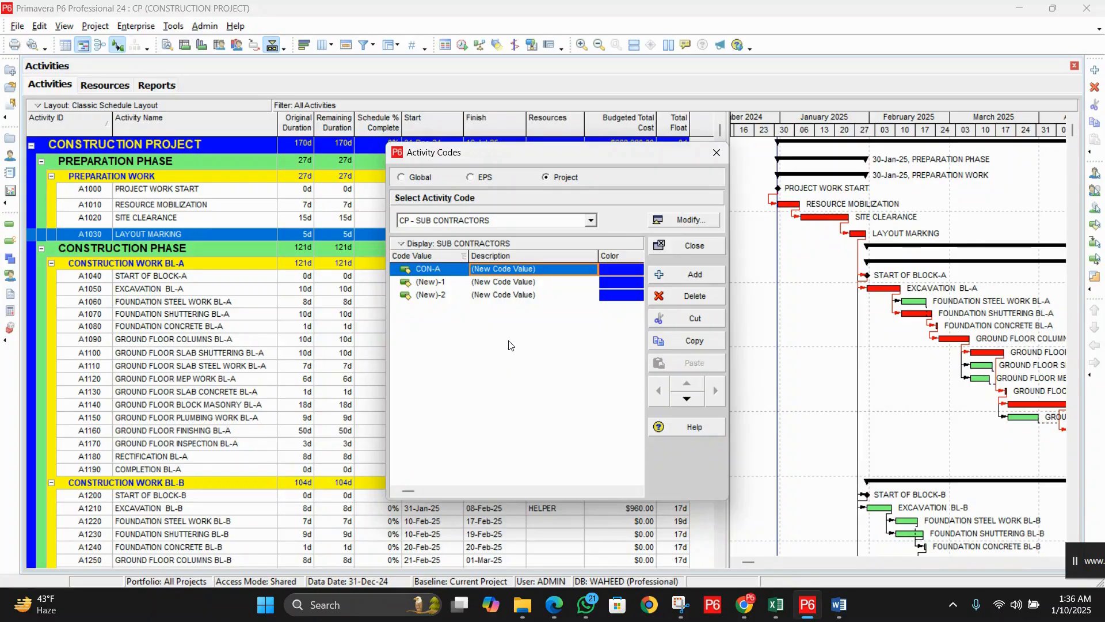
{"action": "type", "text": "BL"}
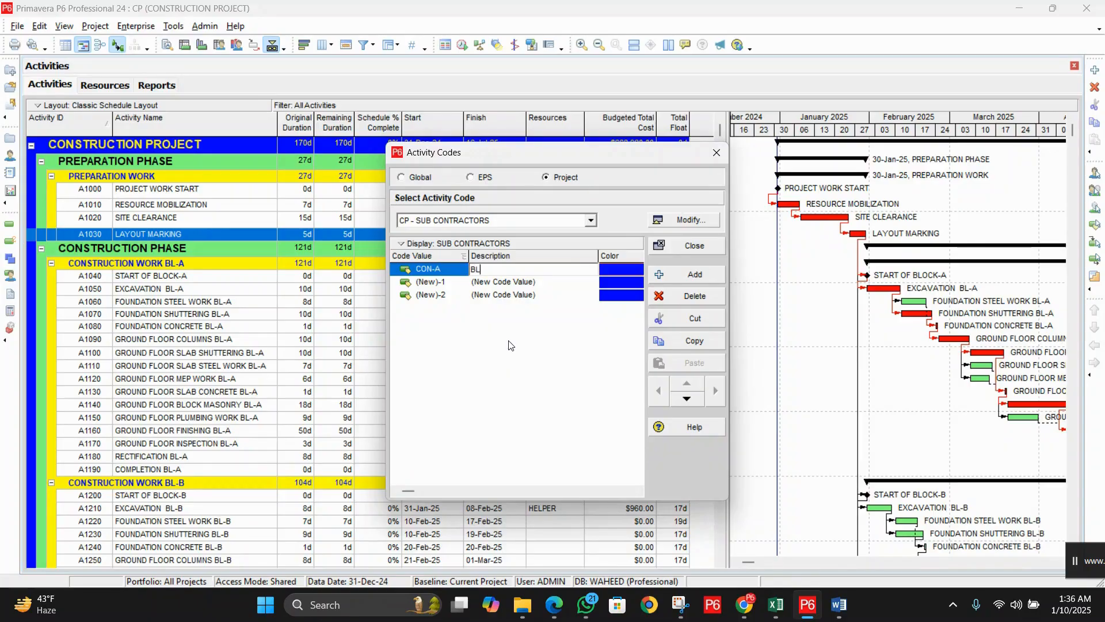
{"action": "type", "text": "-A"}
{"action": "key", "text": "BackSpace"}
{"action": "key", "text": "BackSpace"}
{"action": "key", "text": "BackSpace"}
{"action": "key", "text": "BackSpace"}
{"action": "type", "text": "SUB CONTRACTOR"}
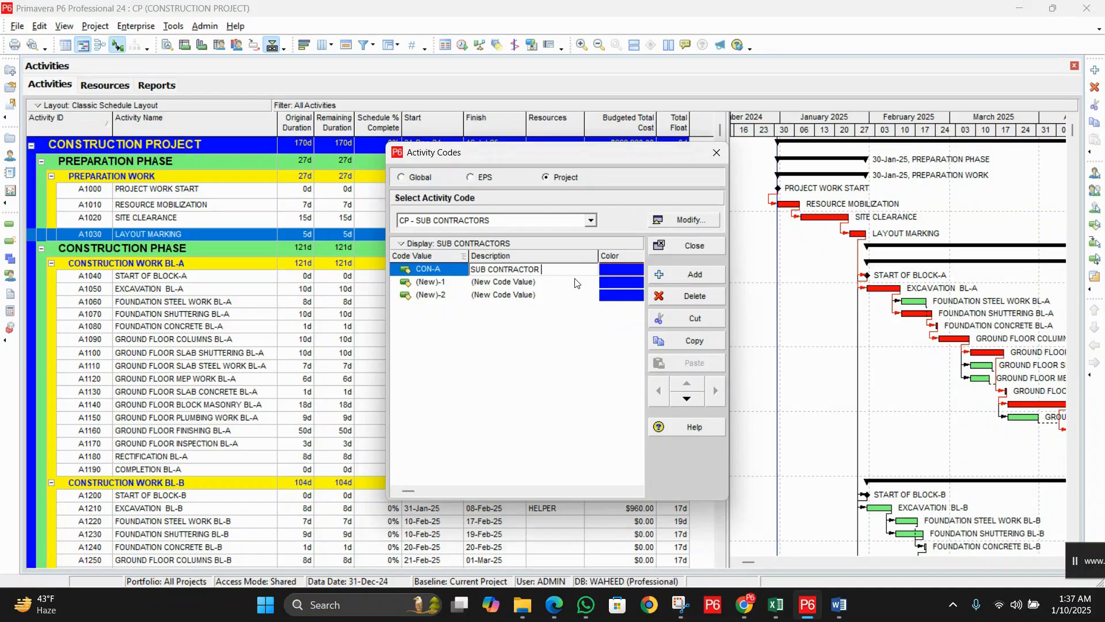
{"action": "type", "text": "MR."}
{"action": "type", "text": "HAZIM"}
Step: Enter code value CON-B, described with the second subcontractor's name
{"action": "left_click", "coordinate": [455, 284]}
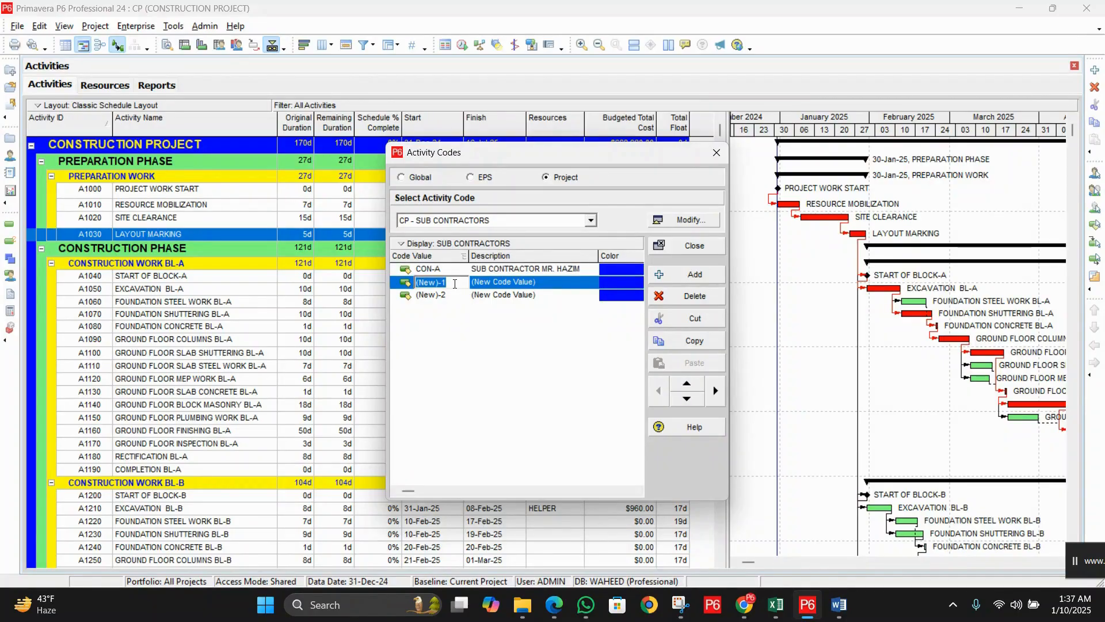
{"action": "type", "text": "CON-B"}
{"action": "key", "text": "Tab"}
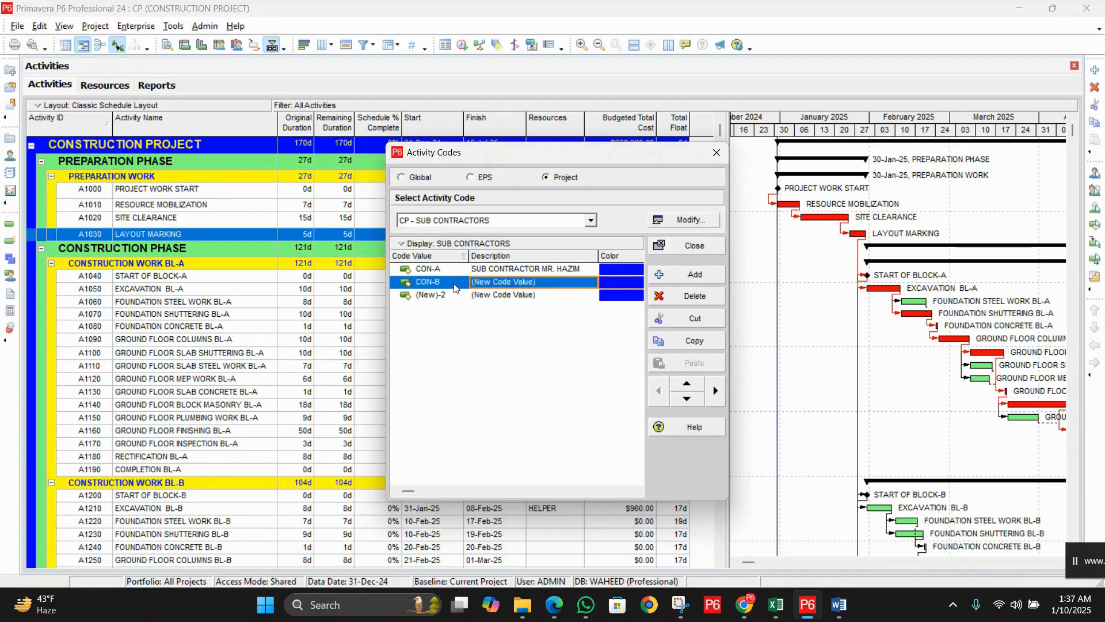
{"action": "type", "text": "SUP"}
{"action": "type", "text": "B "}
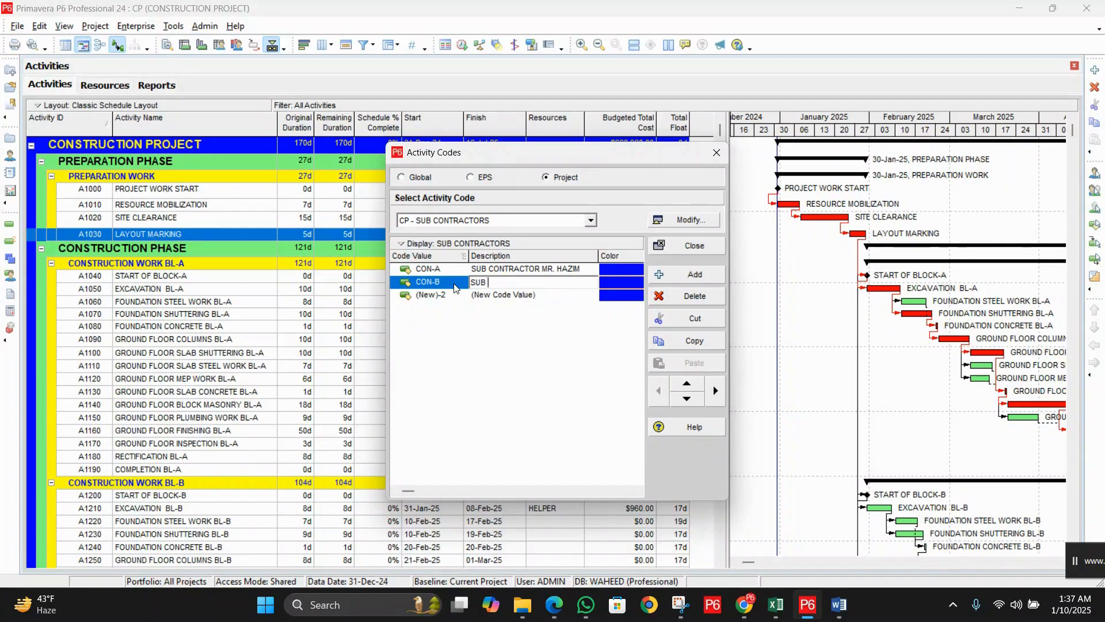
{"action": "type", "text": "CONTRACTOR MR. SUHAB"}
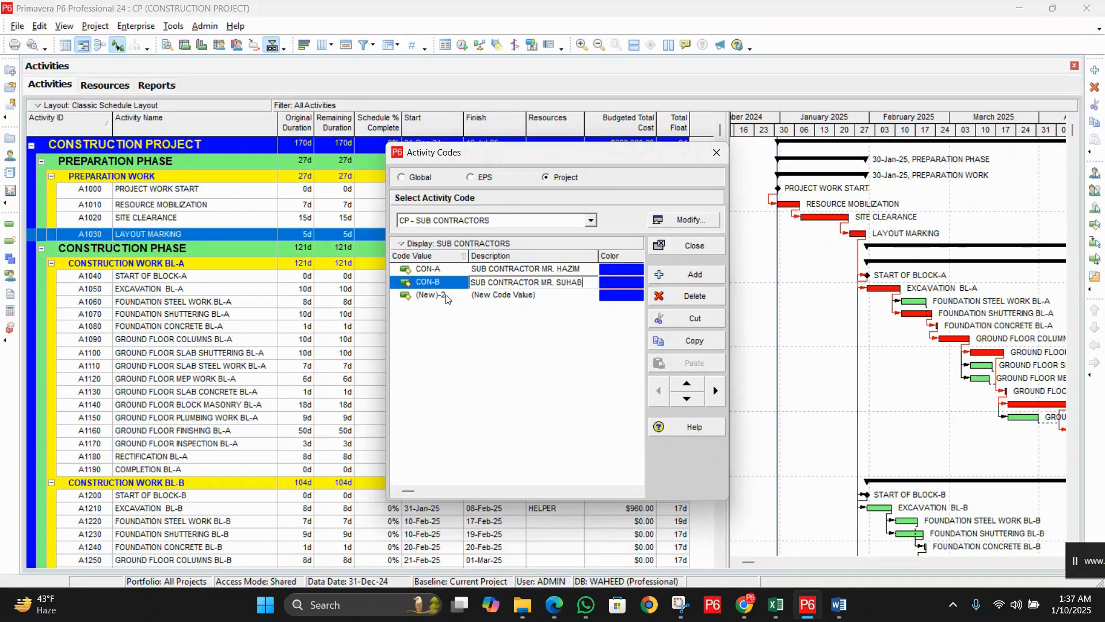
Step: Add code value CON-C, described with the third subcontractor's name
{"action": "double_click", "coordinate": [447, 295]}
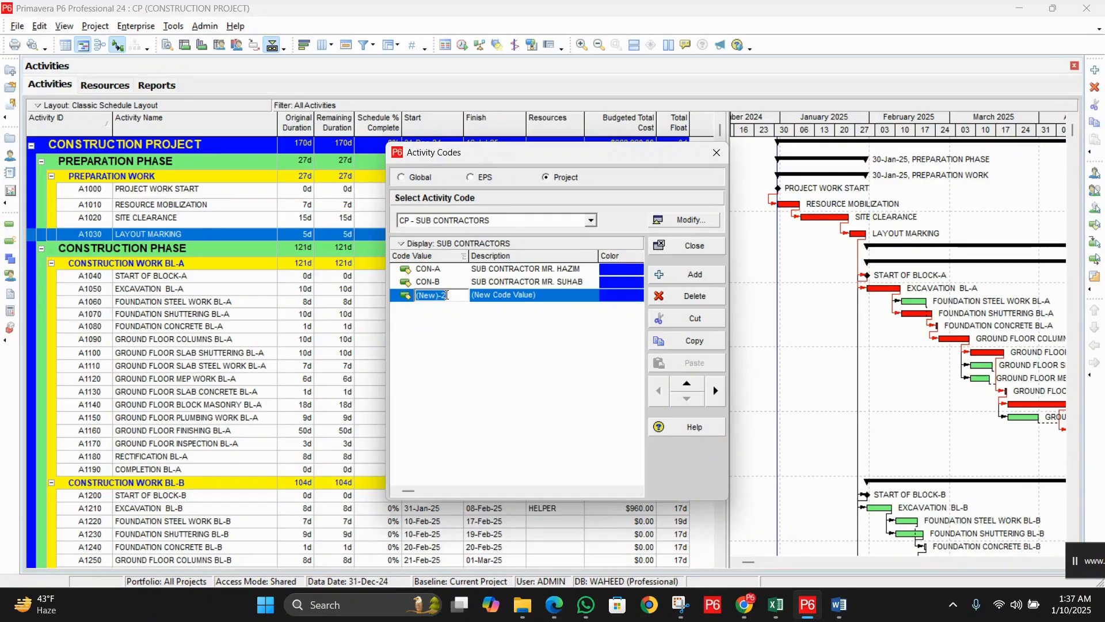
{"action": "type", "text": "SU"}
{"action": "key", "text": "BackSpace"}
{"action": "key", "text": "BackSpace"}
{"action": "type", "text": "CON-C"}
{"action": "key", "text": "Tab"}
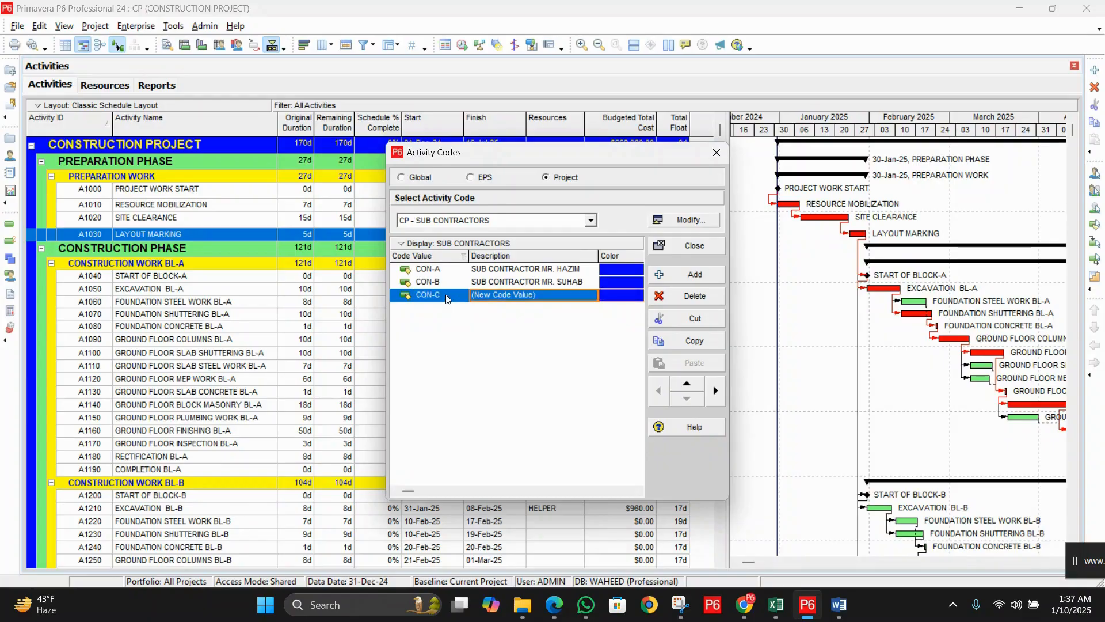
{"action": "type", "text": "SUB"}
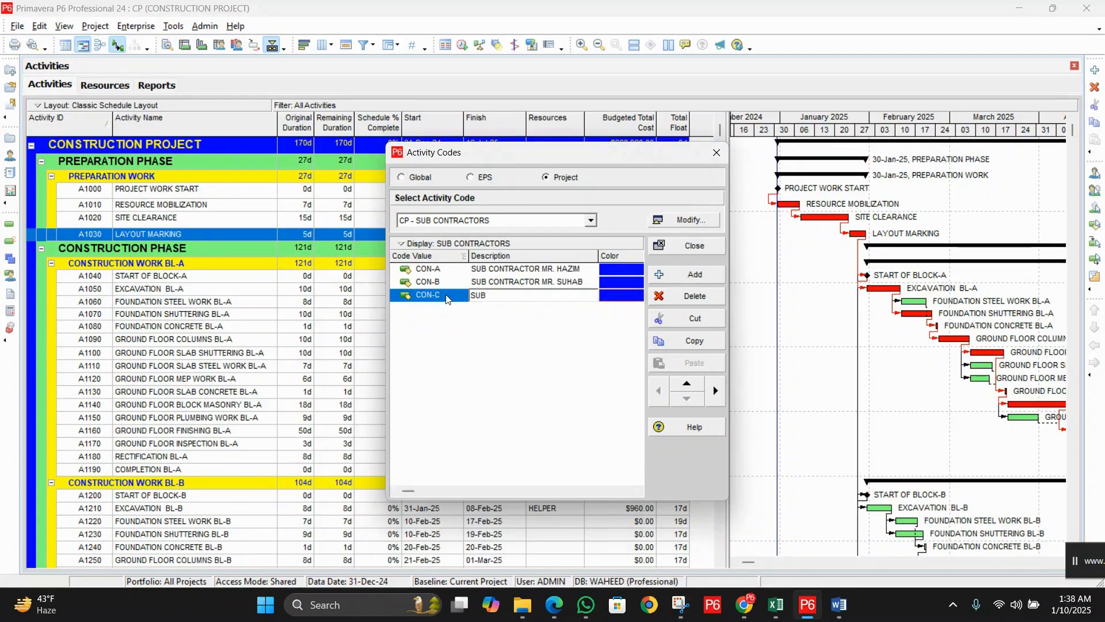
{"action": "type", "text": " CONTRACTOR MR. ADHAM"}
{"action": "left_click", "coordinate": [591, 221]}
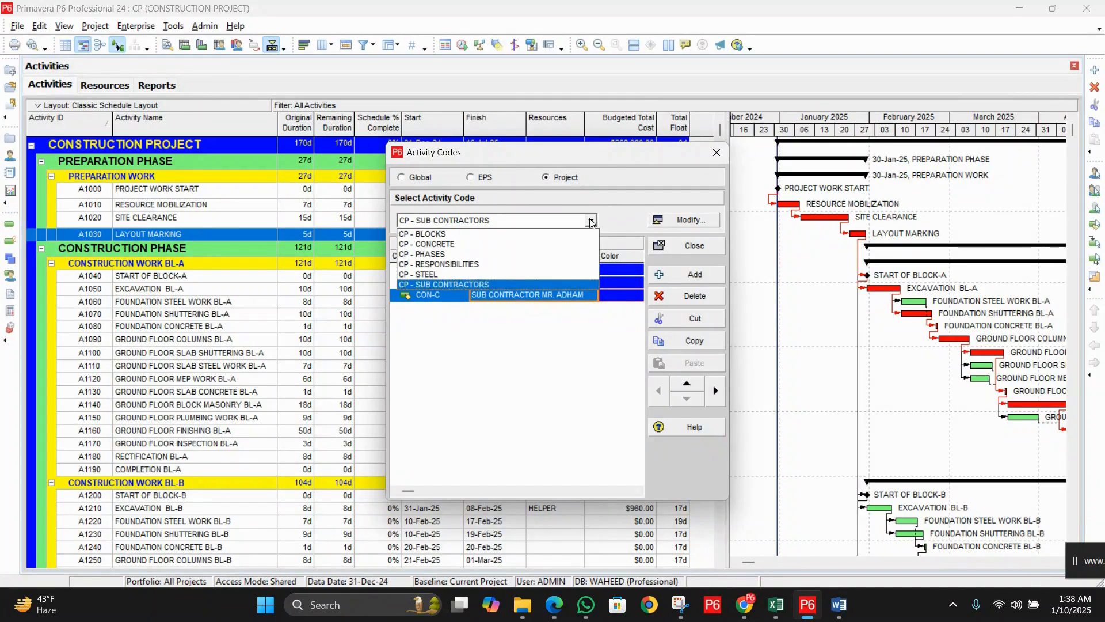
Step: Switch to the CONCRETE code, add two values, and enter FC – FOUNDATION CONCRETE
{"action": "left_click", "coordinate": [464, 244]}
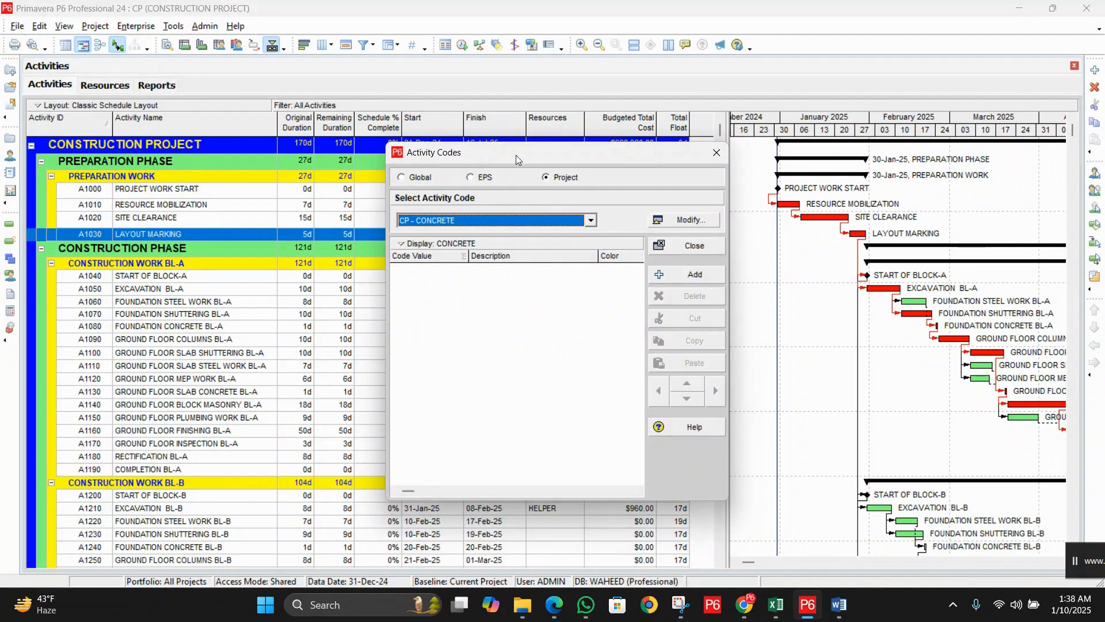
{"action": "left_click_drag", "start_coordinate": [516, 154], "coordinate": [635, 145]}
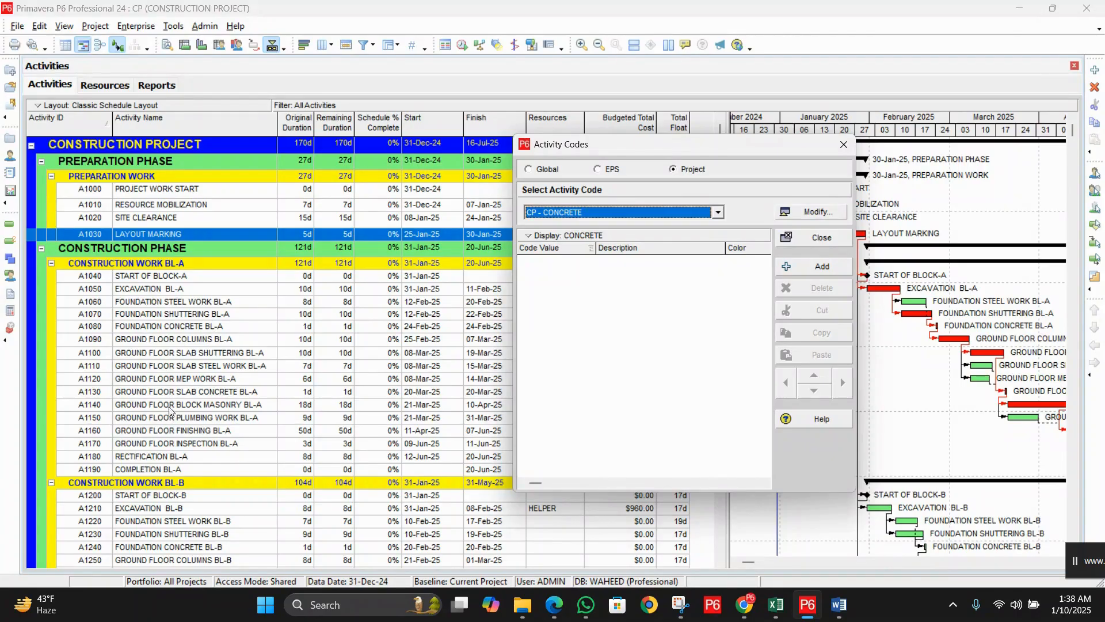
{"action": "left_click", "coordinate": [815, 266]}
{"action": "left_click", "coordinate": [815, 266]}
{"action": "left_click", "coordinate": [593, 261]}
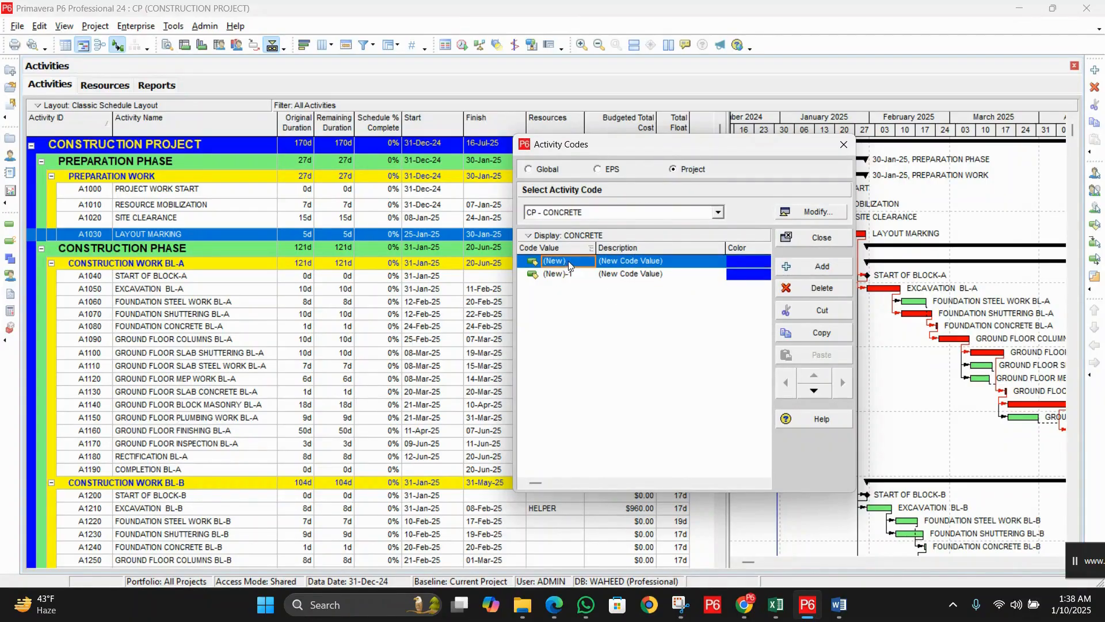
{"action": "left_click", "coordinate": [592, 260]}
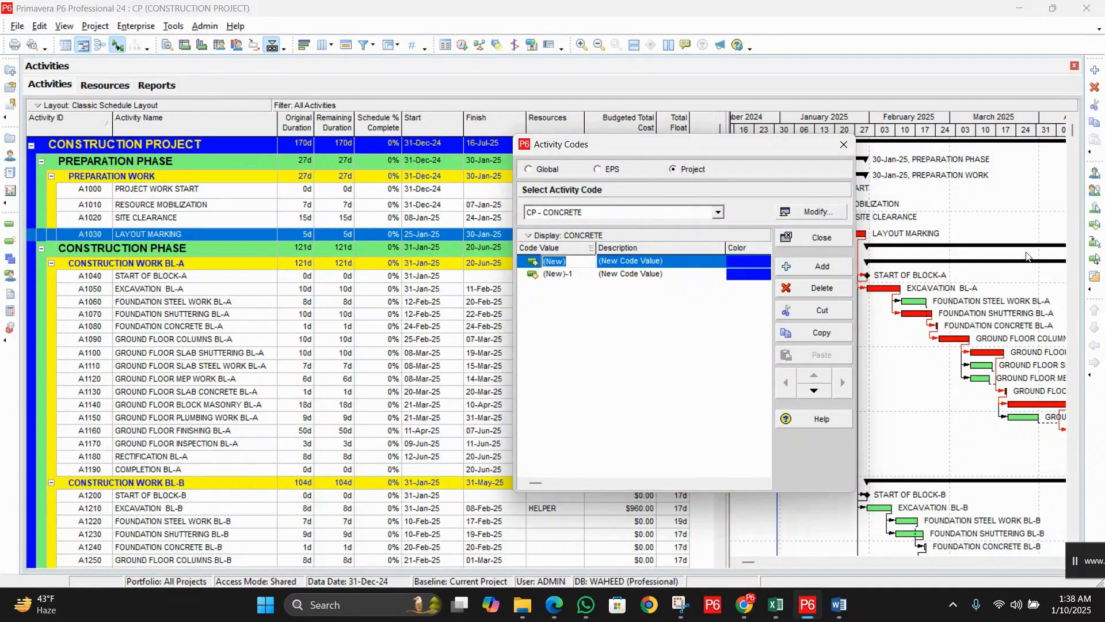
{"action": "type", "text": "FC"}
{"action": "key", "text": "Tab"}
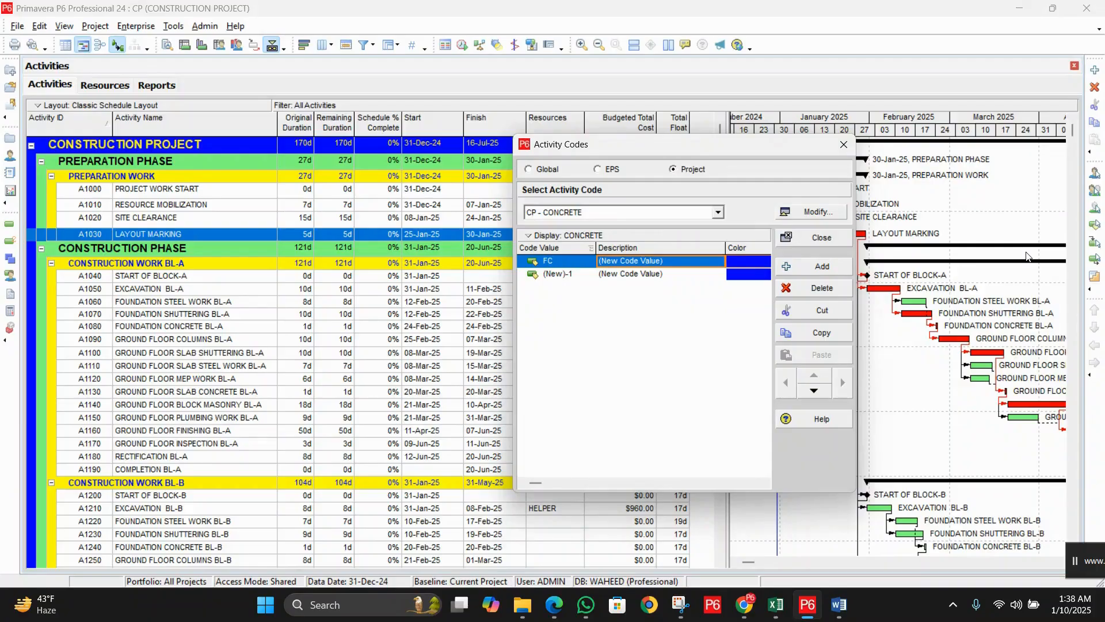
{"action": "type", "text": "O"}
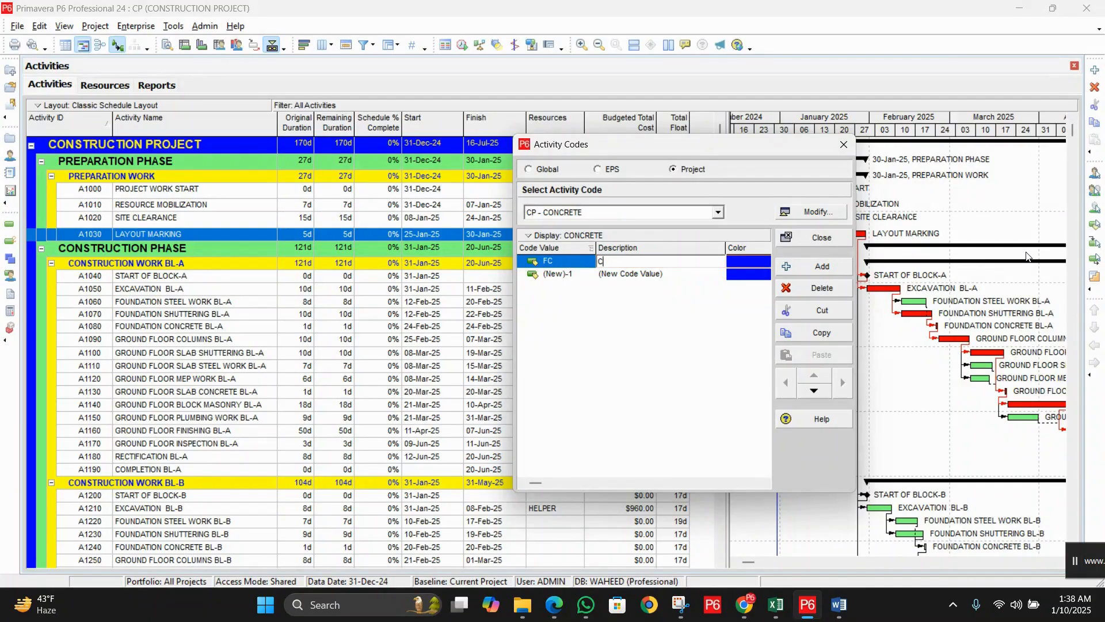
{"action": "key", "text": "BackSpace"}
{"action": "type", "text": "FOUNDATION CONCRETE"}
Step: Enter the second CONCRETE value SC – SLAB CONCRETE
{"action": "left_click", "coordinate": [588, 281]}
{"action": "left_click", "coordinate": [589, 277]}
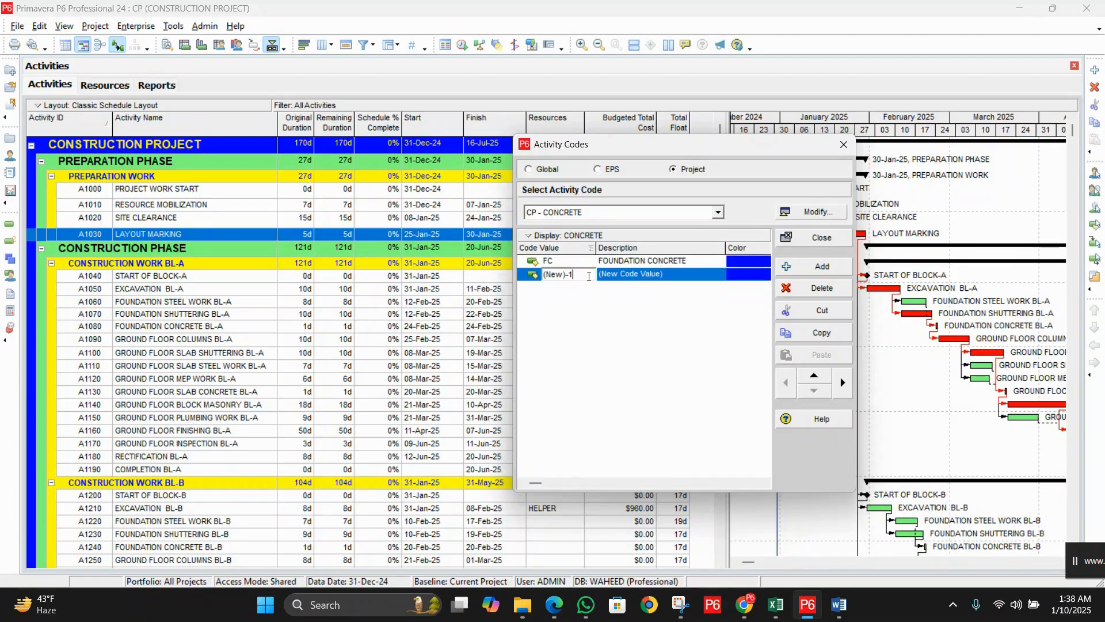
{"action": "key", "text": "BackSpace"}
{"action": "key", "text": "BackSpace"}
{"action": "key", "text": "BackSpace"}
{"action": "key", "text": "BackSpace"}
{"action": "key", "text": "BackSpace"}
{"action": "key", "text": "BackSpace"}
{"action": "key", "text": "BackSpace"}
{"action": "type", "text": "SC"}
{"action": "key", "text": "Tab"}
{"action": "type", "text": "SLAB "}
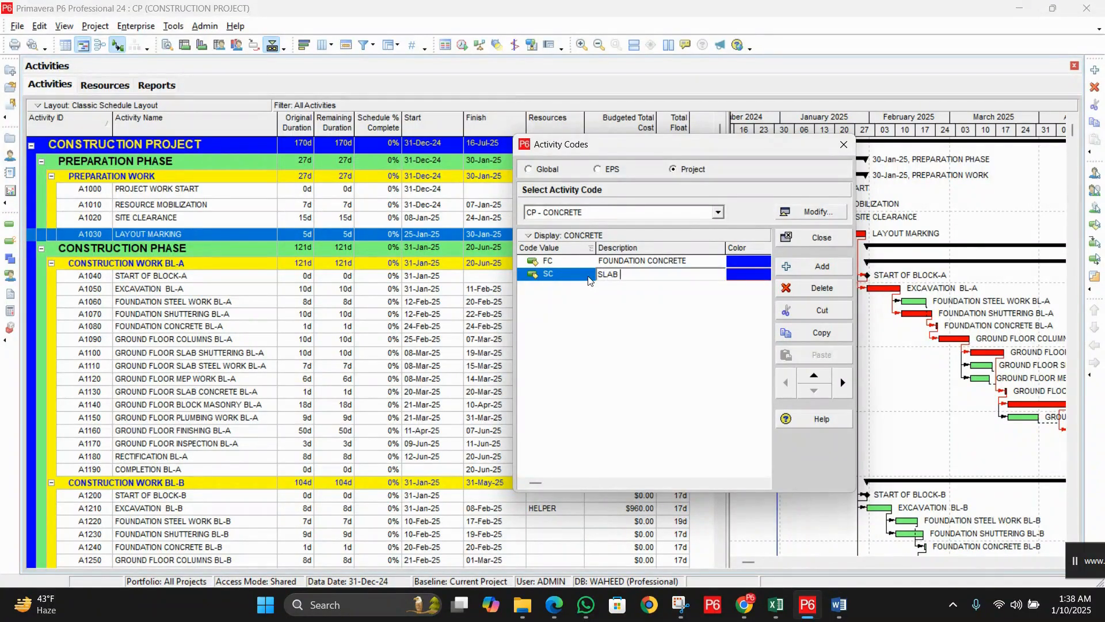
{"action": "type", "text": "CONCRETE"}
{"action": "key", "text": "Return"}
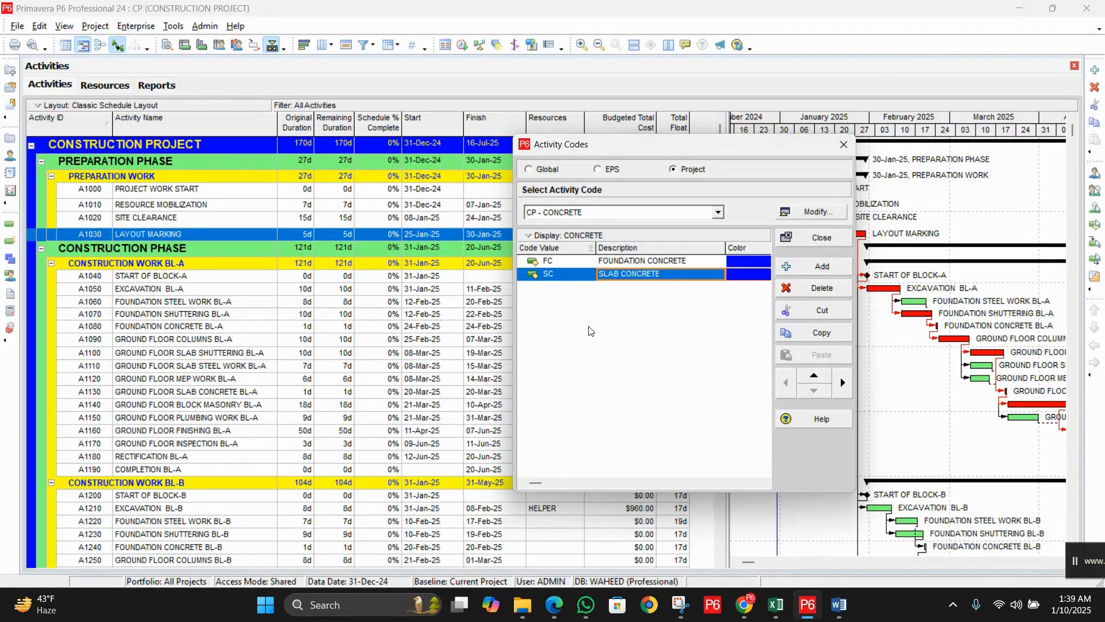
{"action": "left_click", "coordinate": [719, 212]}
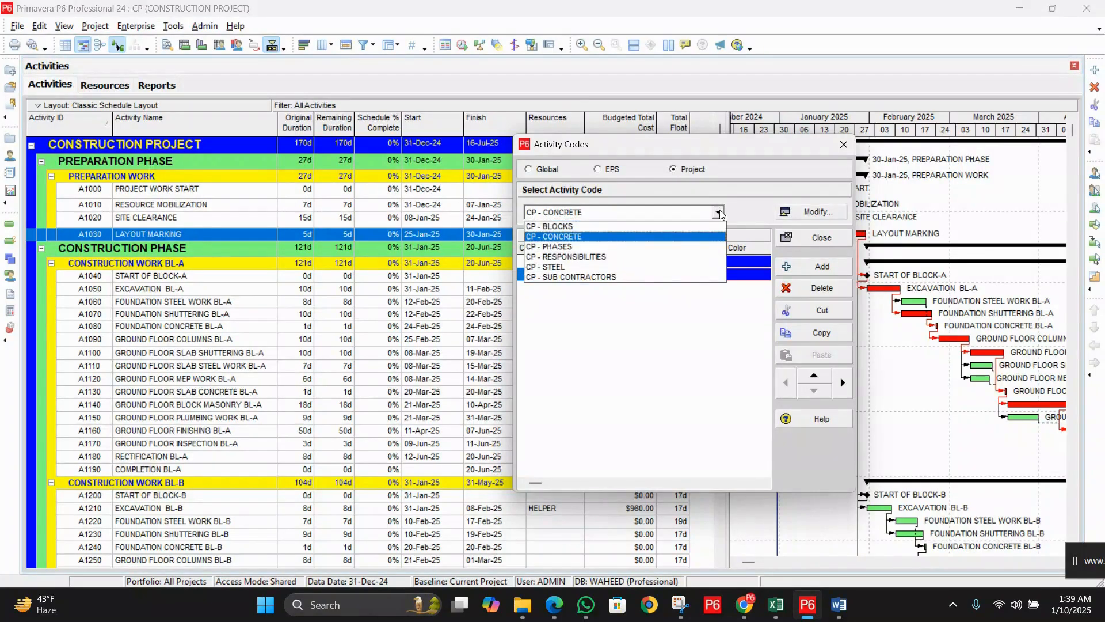
Step: Switch to the STEEL code and add value FS – FOUNDATION STEEL
{"action": "left_click", "coordinate": [599, 267]}
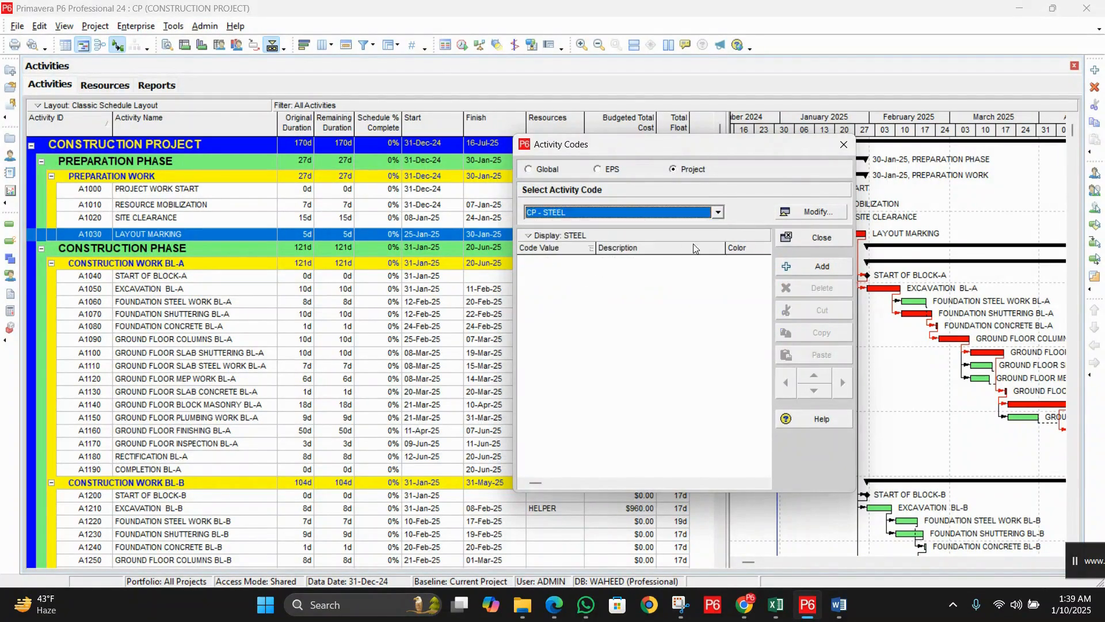
{"action": "left_click", "coordinate": [821, 270]}
{"action": "left_click", "coordinate": [578, 262]}
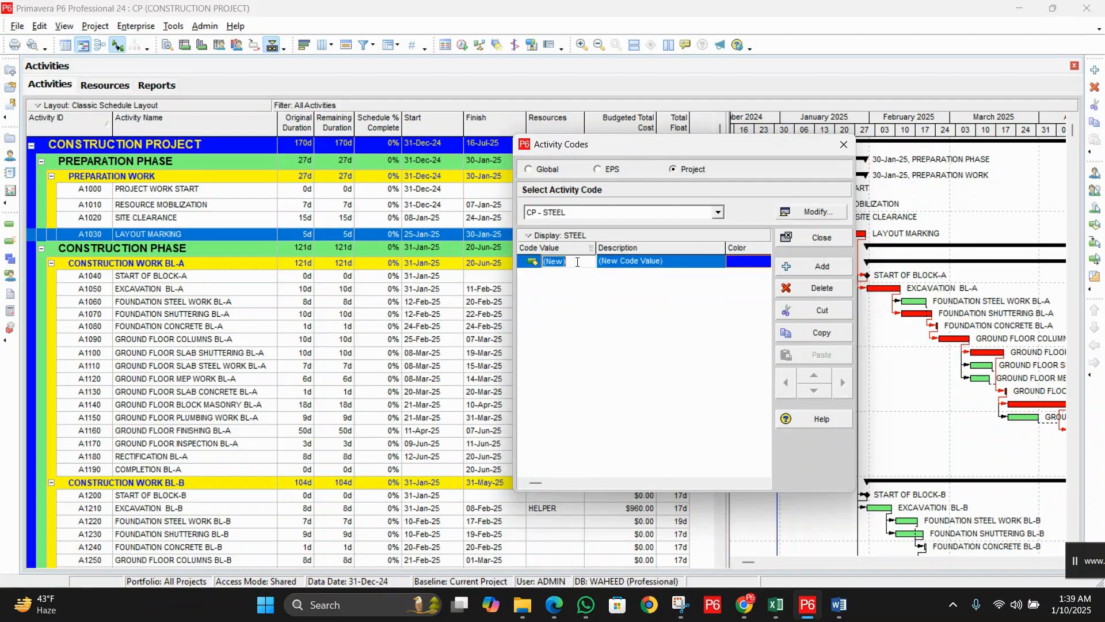
{"action": "type", "text": "C"}
{"action": "type", "text": "FS"}
{"action": "key", "text": "Tab"}
{"action": "type", "text": "FOUDA"}
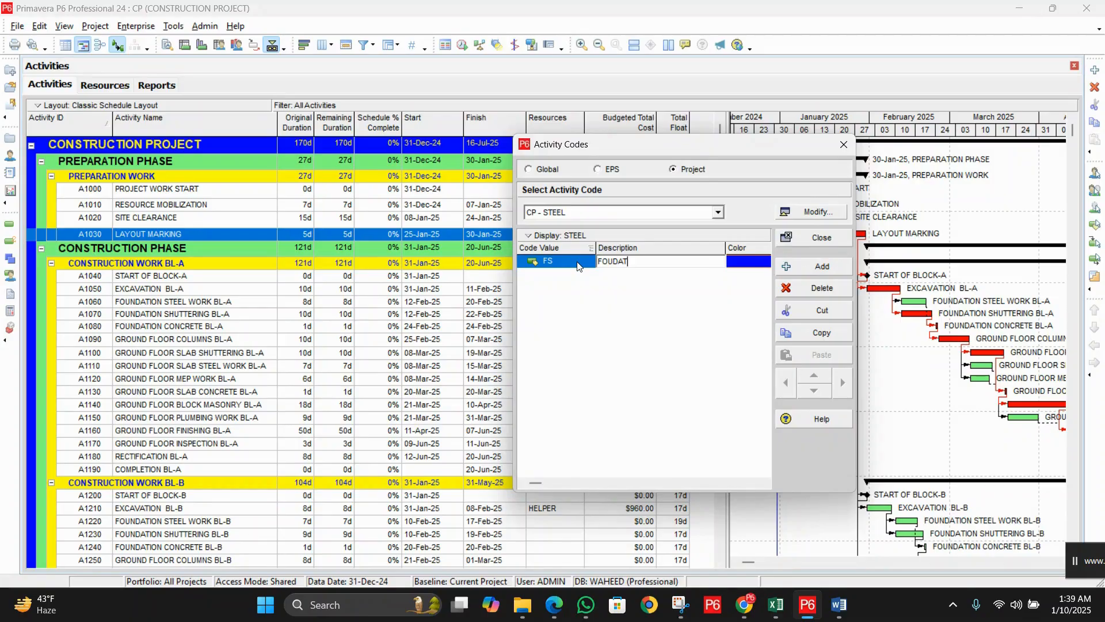
{"action": "key", "text": "BackSpace"}
{"action": "key", "text": "BackSpace"}
{"action": "type", "text": "NDATION STEEL"}
Step: Add the second STEEL value SS – SLAB STEEL
{"action": "left_click", "coordinate": [822, 266]}
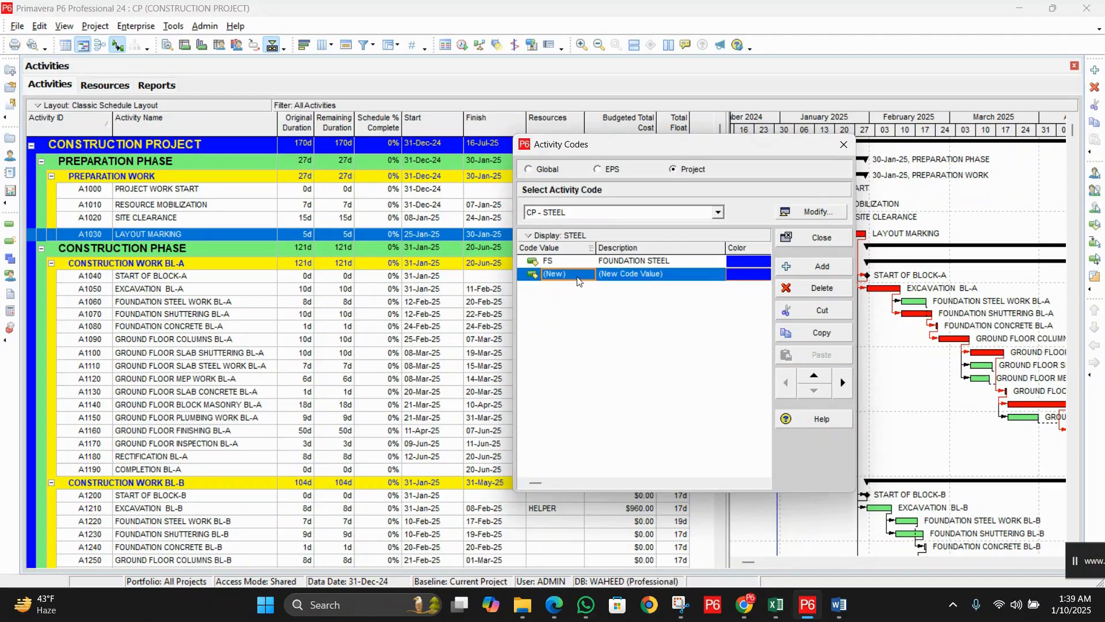
{"action": "left_click", "coordinate": [578, 275]}
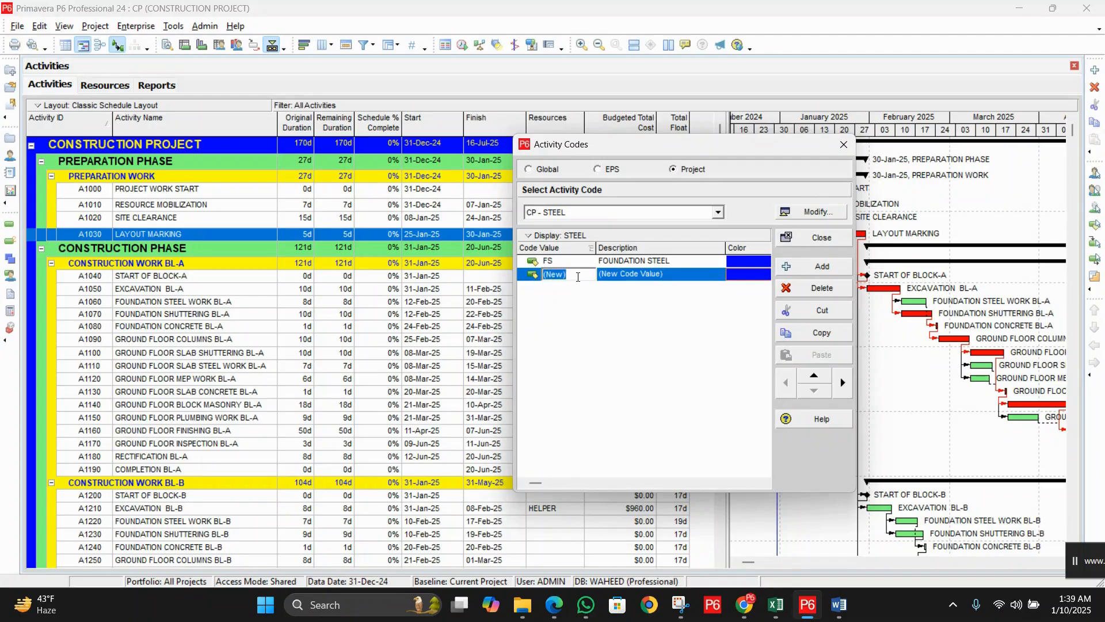
{"action": "type", "text": "SS"}
{"action": "key", "text": "Tab"}
{"action": "type", "text": "S"}
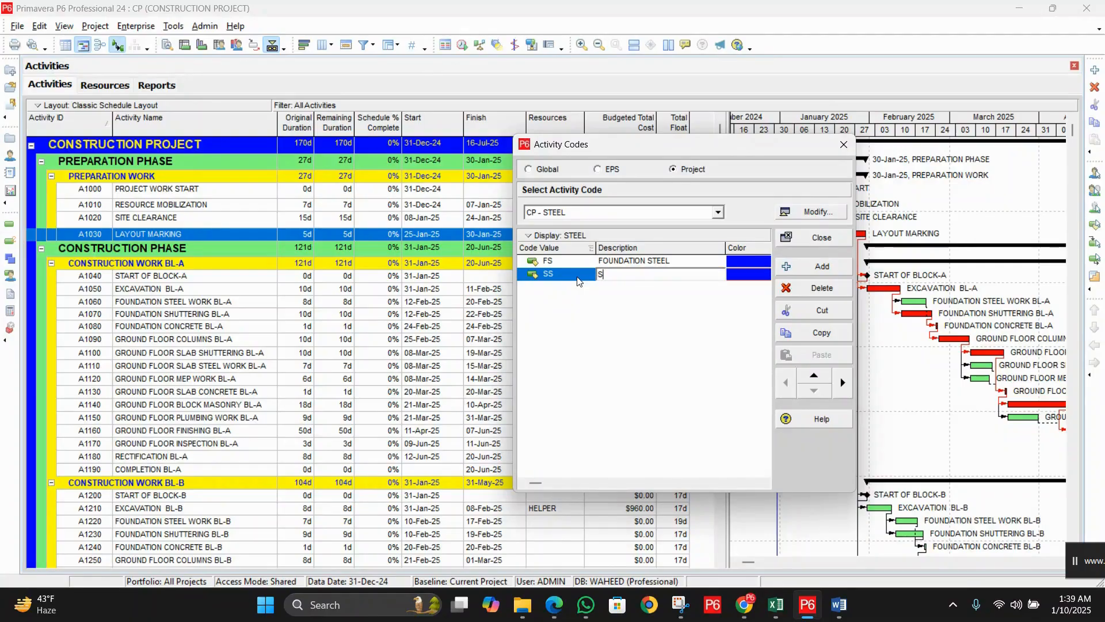
{"action": "type", "text": "LAB"}
{"action": "key", "text": "BackSpace"}
{"action": "key", "text": "BackSpace"}
{"action": "key", "text": "BackSpace"}
{"action": "key", "text": "BackSpace"}
{"action": "type", "text": "STEEL"}
{"action": "key", "text": "Return"}
{"action": "left_click", "coordinate": [718, 212]}
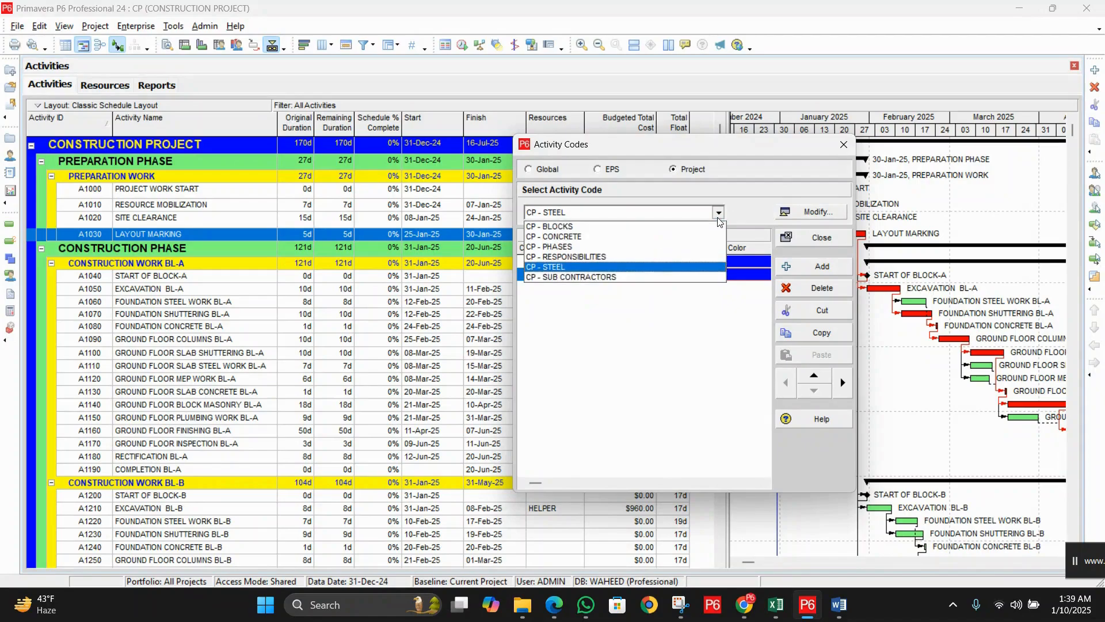
Step: Review the values of BLOCKS, CONCRETE, PHASES, RESPONSIBILITIES, STEEL and SUB CONTRACTORS in turn
{"action": "left_click", "coordinate": [594, 228]}
{"action": "left_click", "coordinate": [718, 213]}
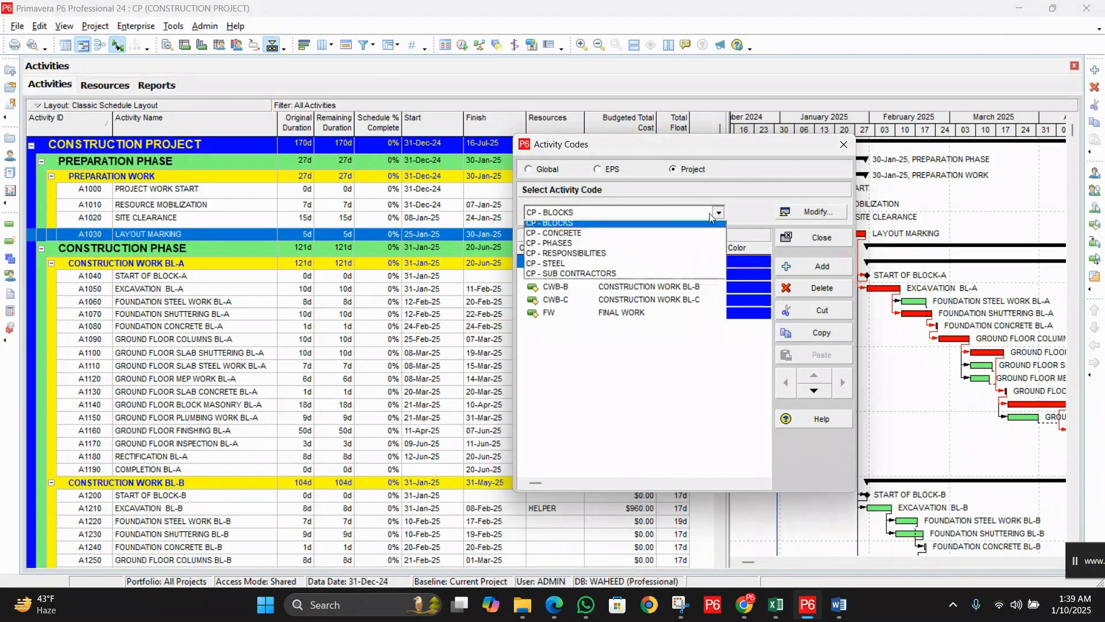
{"action": "left_click", "coordinate": [707, 227]}
{"action": "left_click", "coordinate": [718, 212]}
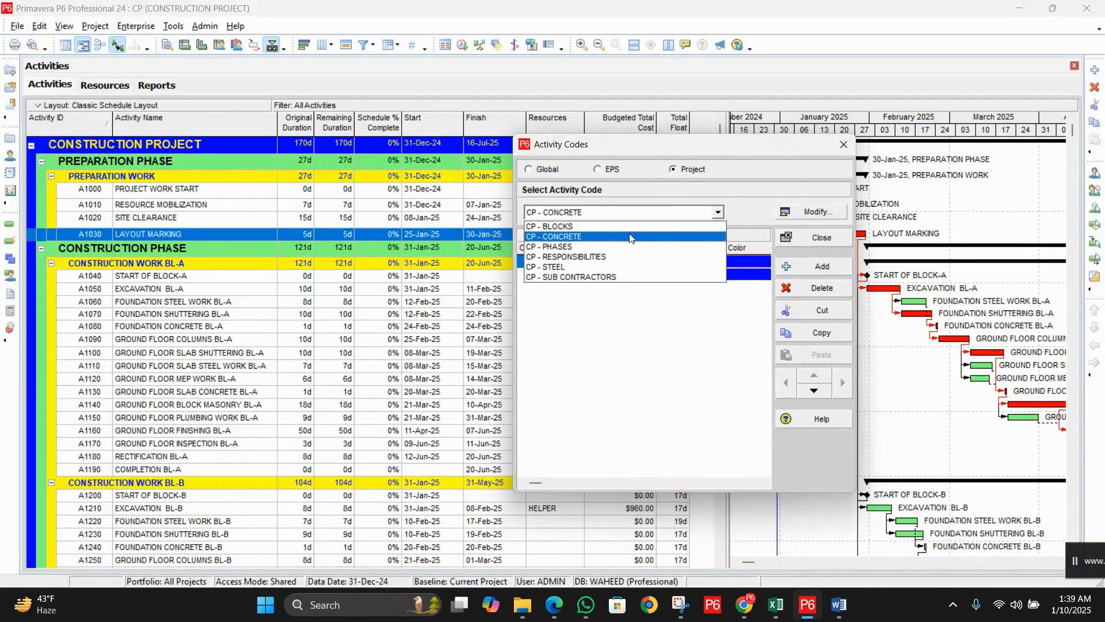
{"action": "left_click", "coordinate": [709, 232]}
{"action": "left_click", "coordinate": [717, 212]}
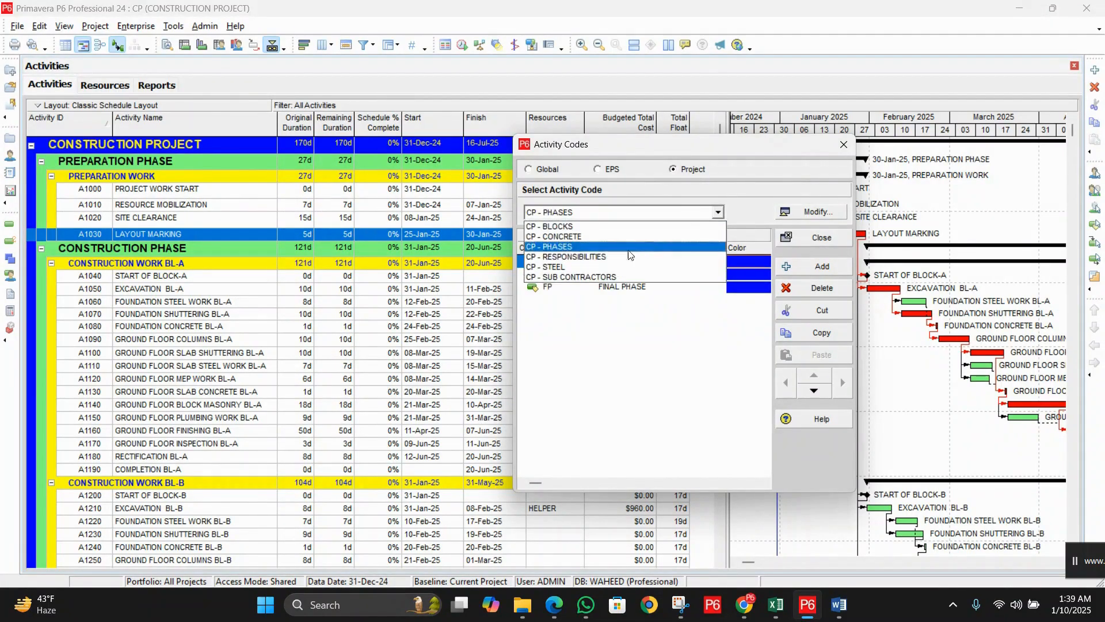
{"action": "left_click", "coordinate": [709, 245]}
{"action": "left_click", "coordinate": [717, 211]}
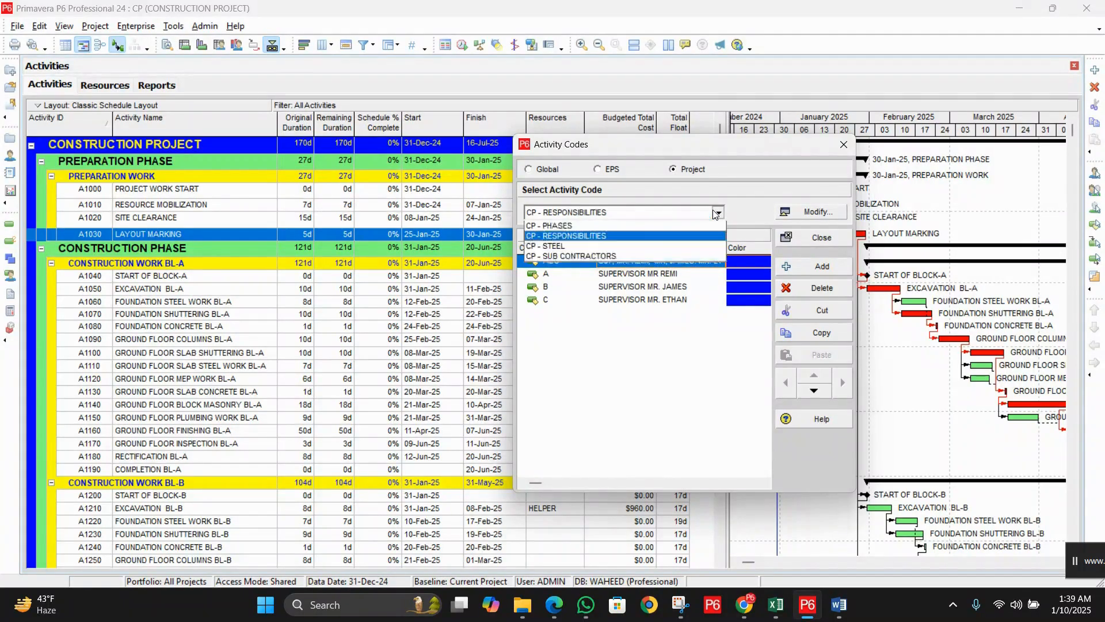
{"action": "left_click", "coordinate": [648, 256]}
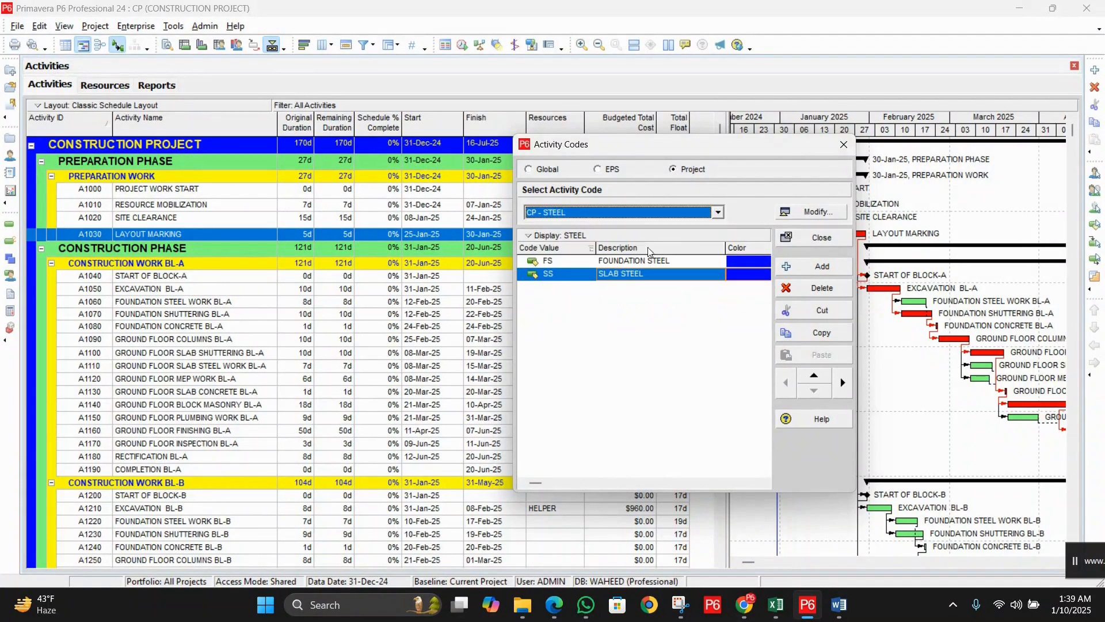
{"action": "left_click", "coordinate": [717, 212]}
{"action": "left_click", "coordinate": [610, 279]}
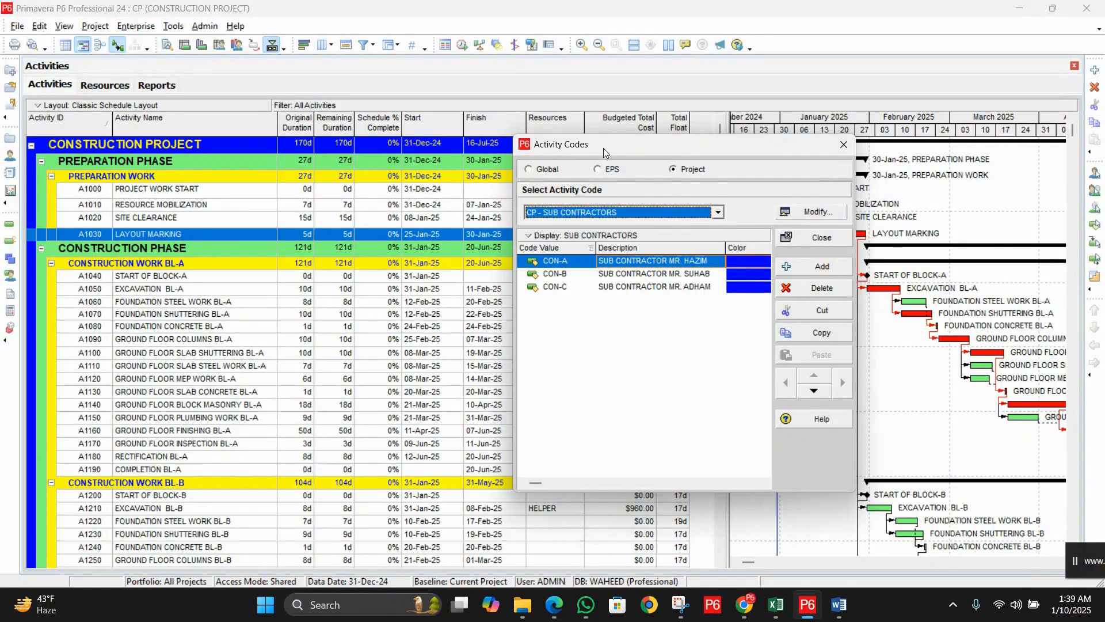
Step: Enlarge the dialog and confirm SUB CONTRACTORS lists CON-A, CON-B and CON-C
{"action": "left_click_drag", "start_coordinate": [603, 147], "coordinate": [432, 115]}
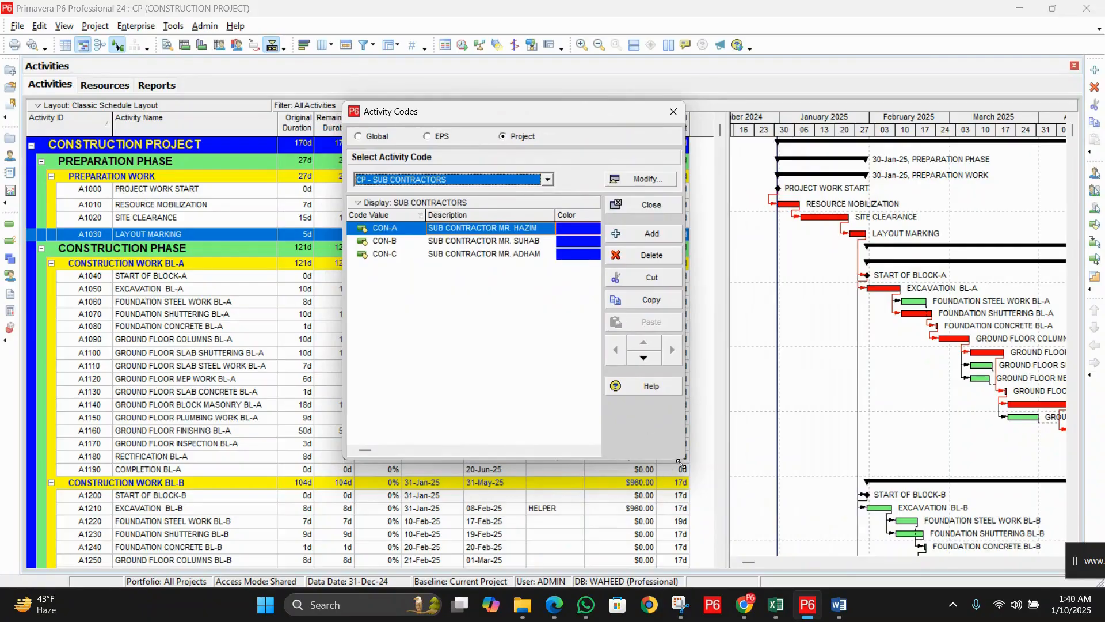
{"action": "left_click_drag", "start_coordinate": [681, 462], "coordinate": [857, 510]}
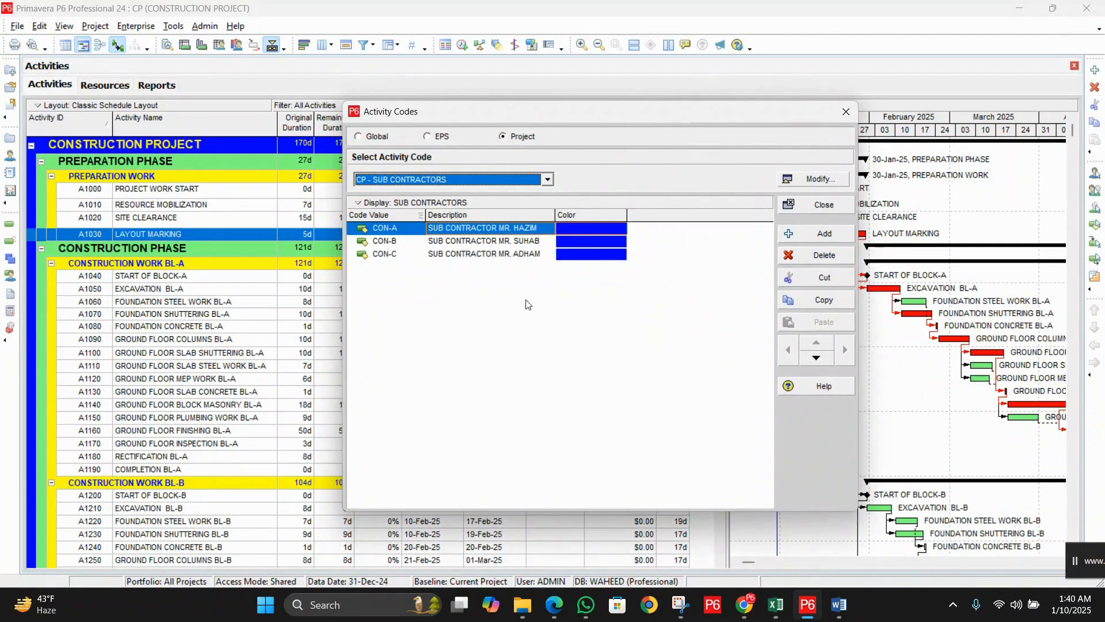
{"action": "left_click", "coordinate": [535, 311]}
{"action": "left_click", "coordinate": [547, 179]}
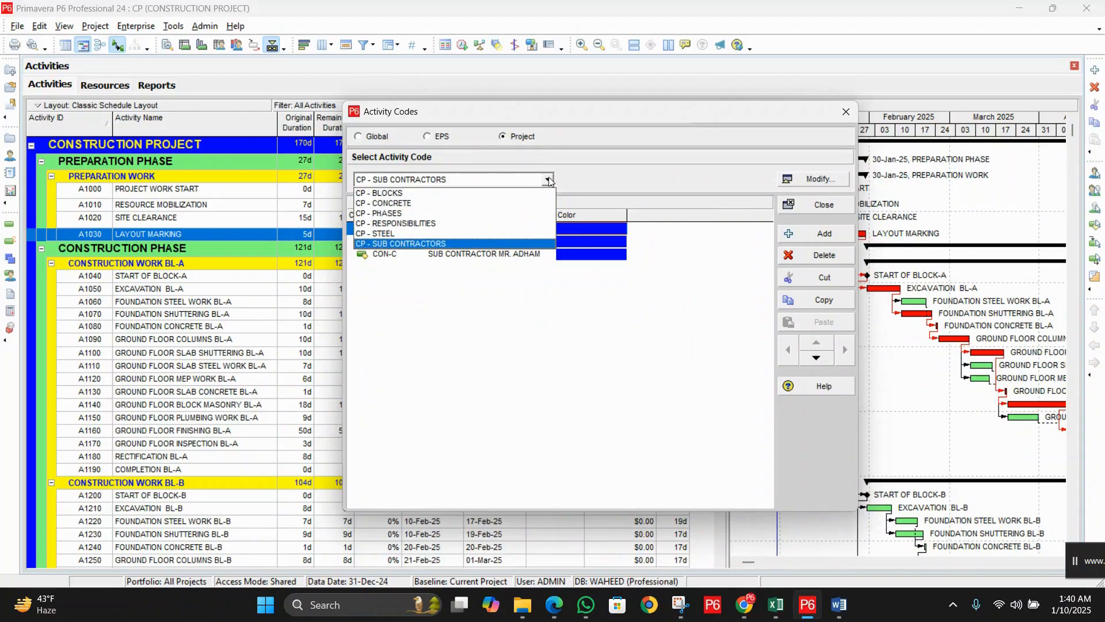
{"action": "left_click", "coordinate": [437, 243]}
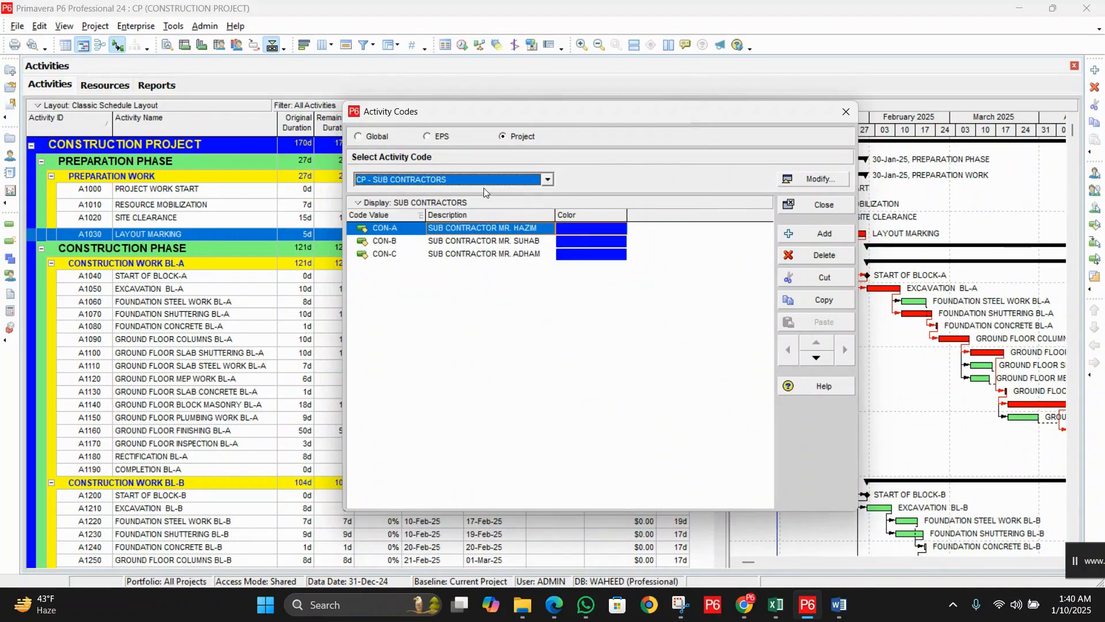
{"action": "left_click", "coordinate": [818, 181]}
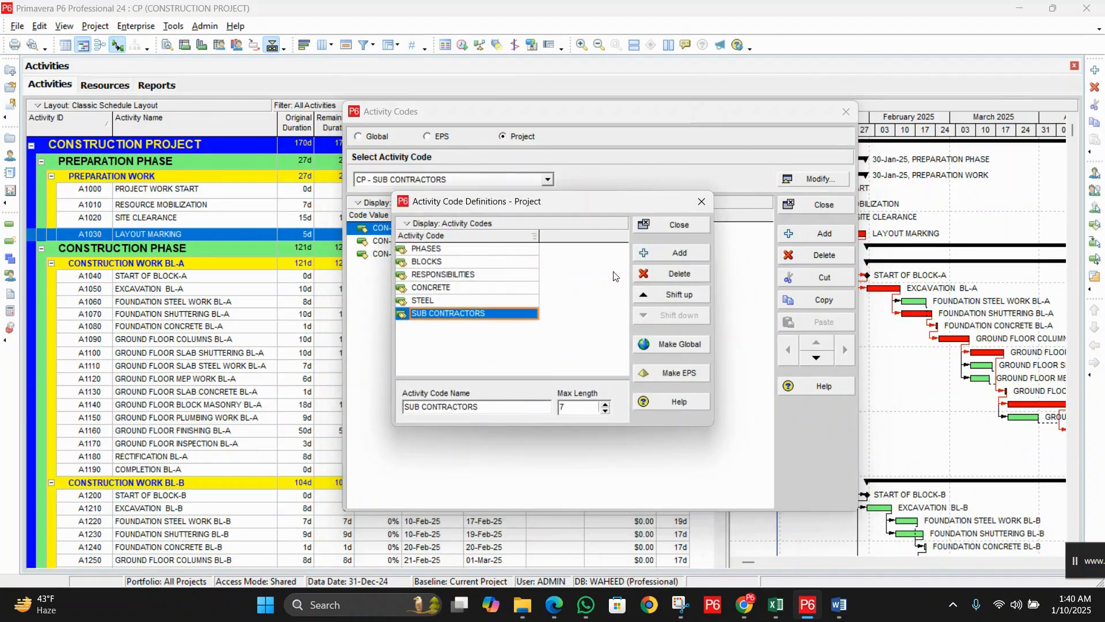
{"action": "left_click", "coordinate": [678, 225]}
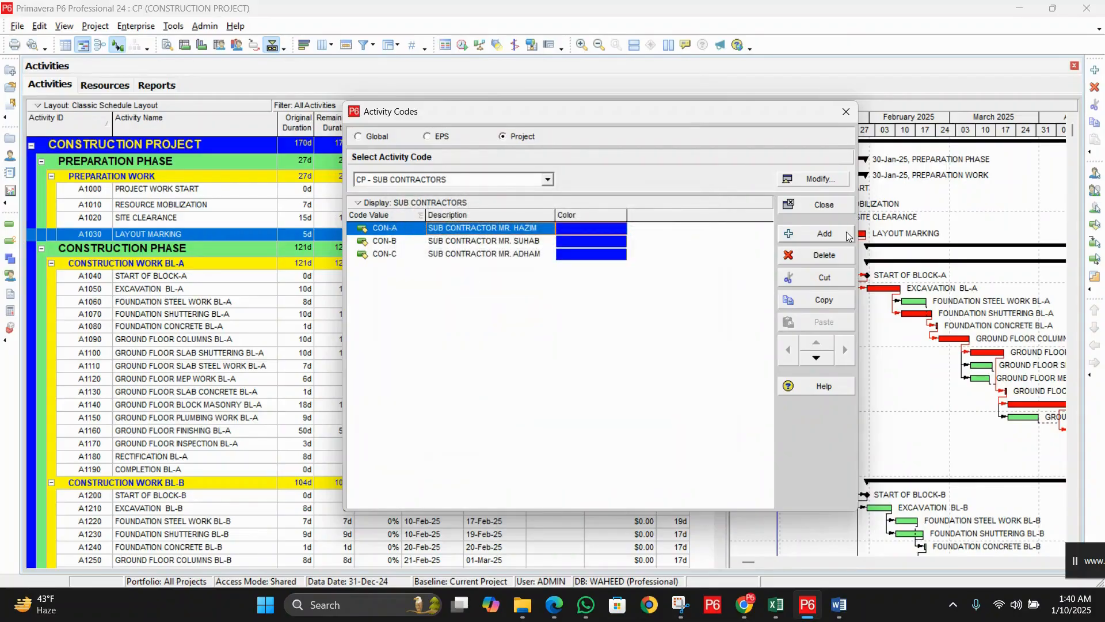
Step: Close Activity Codes and bring up the View > Columns dialog, moved higher
{"action": "left_click", "coordinate": [841, 116]}
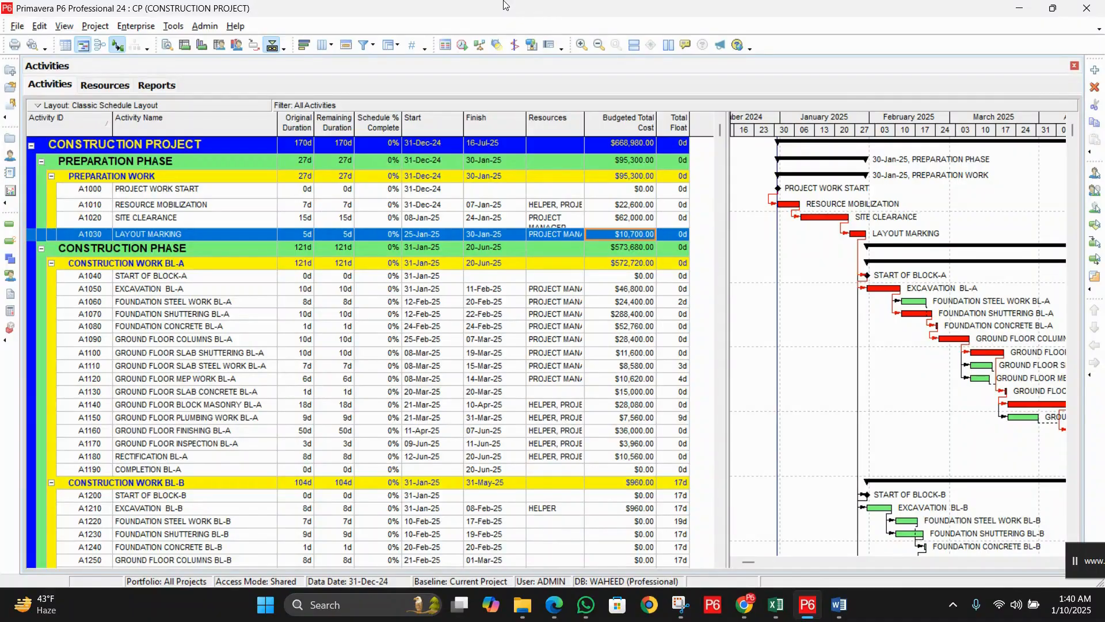
{"action": "left_click", "coordinate": [64, 27]}
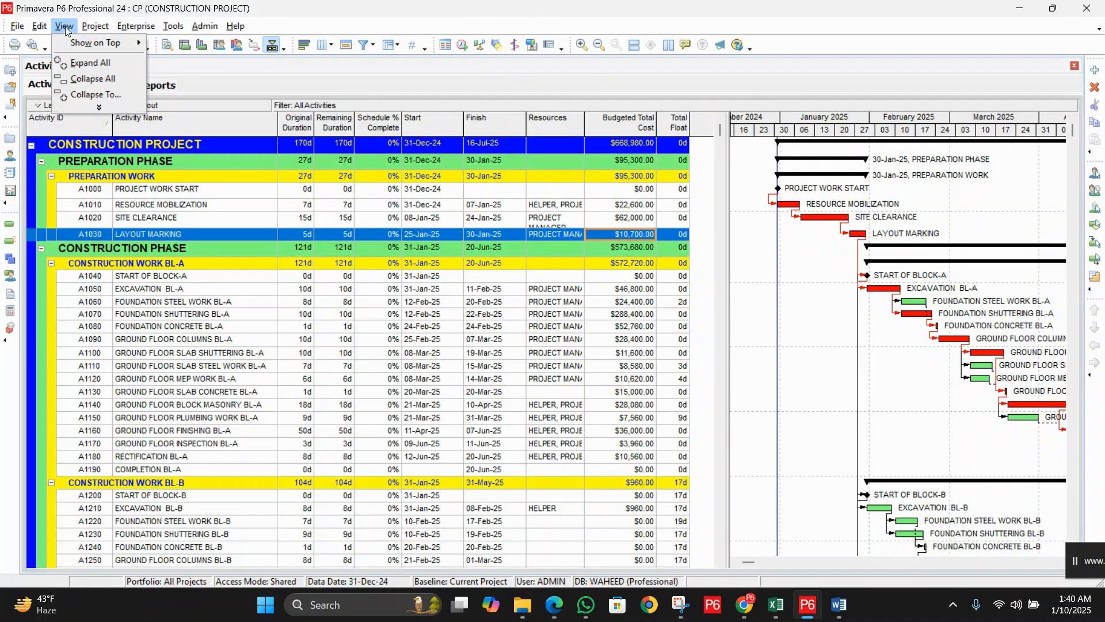
{"action": "left_click", "coordinate": [98, 108]}
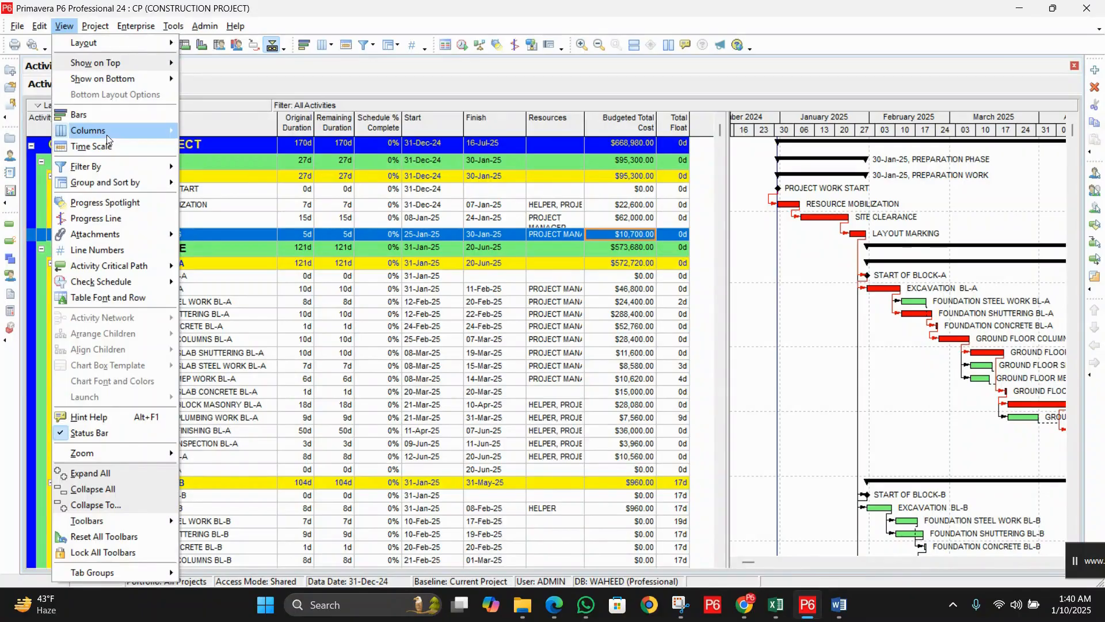
{"action": "left_click", "coordinate": [107, 131]}
{"action": "left_click_drag", "start_coordinate": [510, 352], "coordinate": [356, 121]}
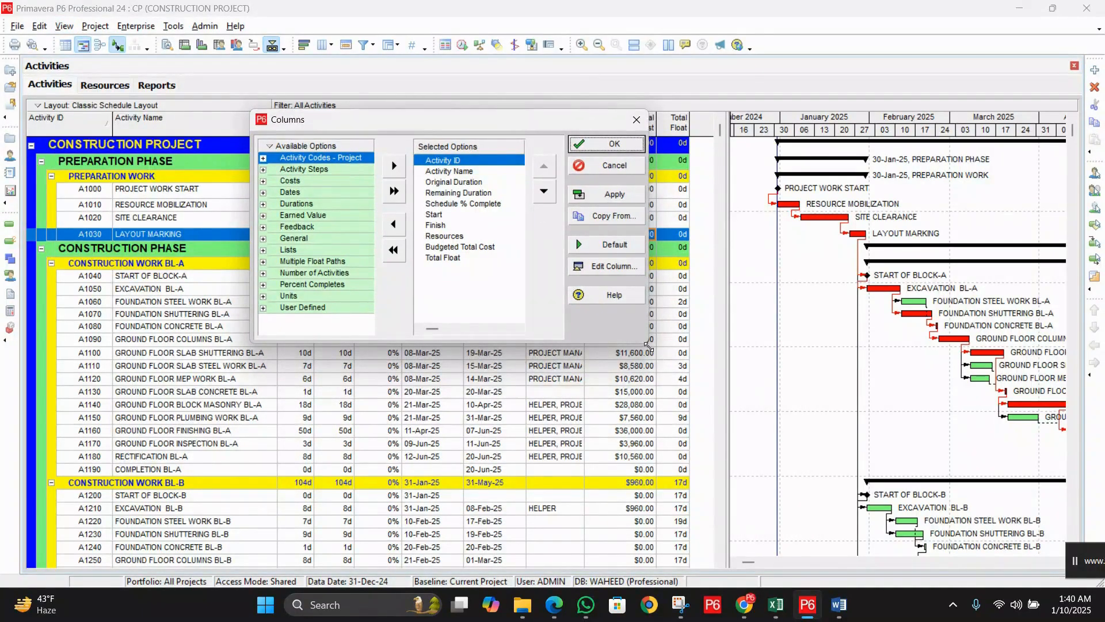
Step: Add PHASES, BLOCKS and RESPONSIBILITIES code columns after Total Float
{"action": "left_click_drag", "start_coordinate": [649, 345], "coordinate": [739, 428]}
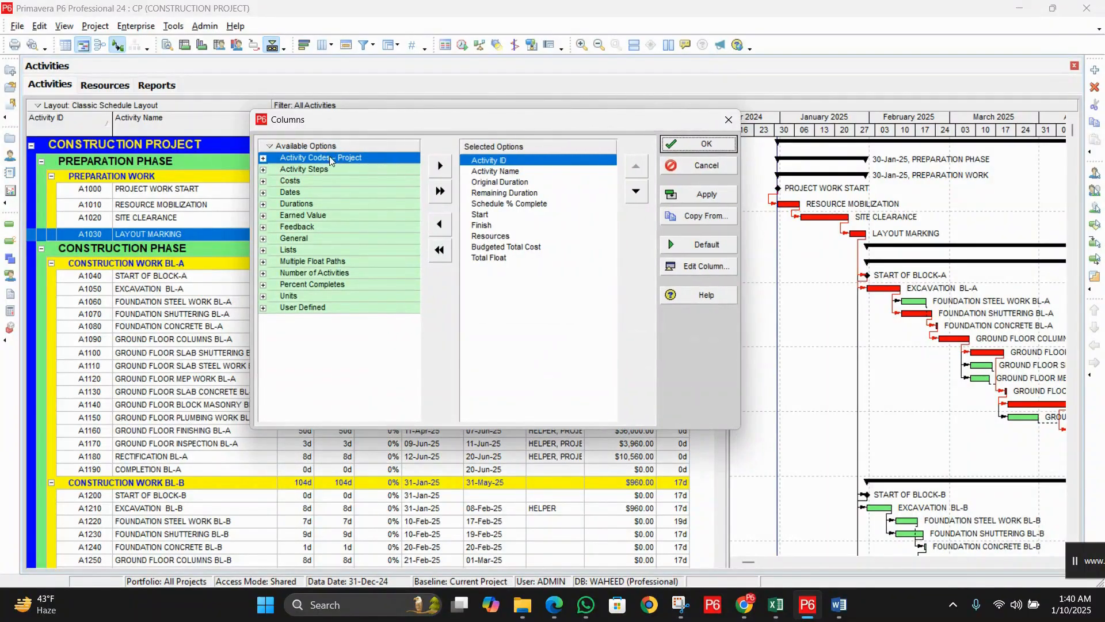
{"action": "left_click", "coordinate": [496, 261]}
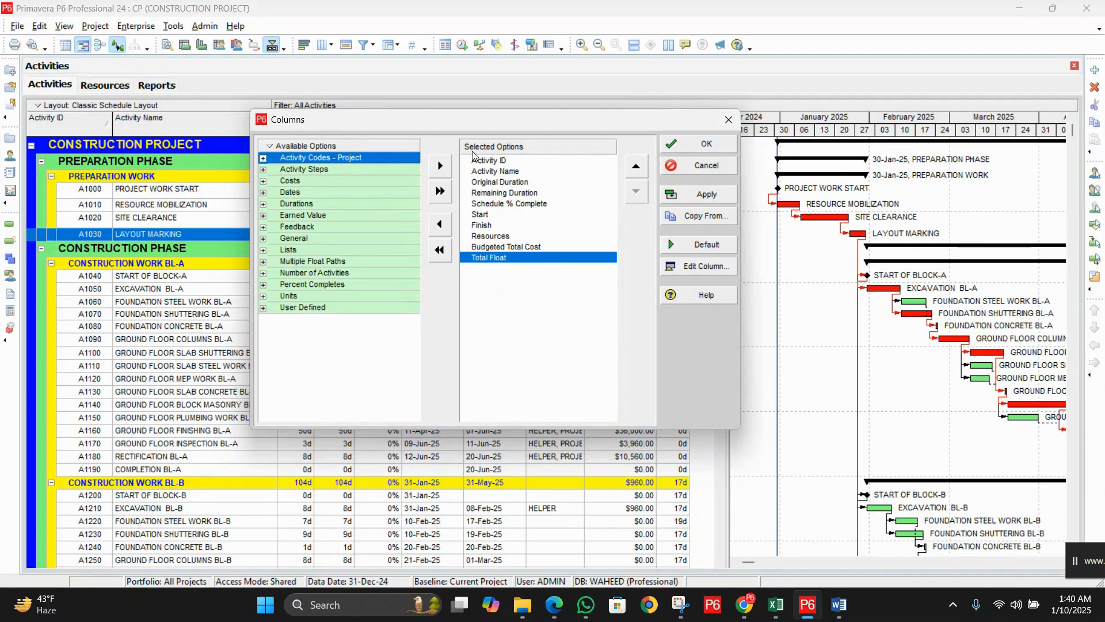
{"action": "left_click", "coordinate": [263, 159]}
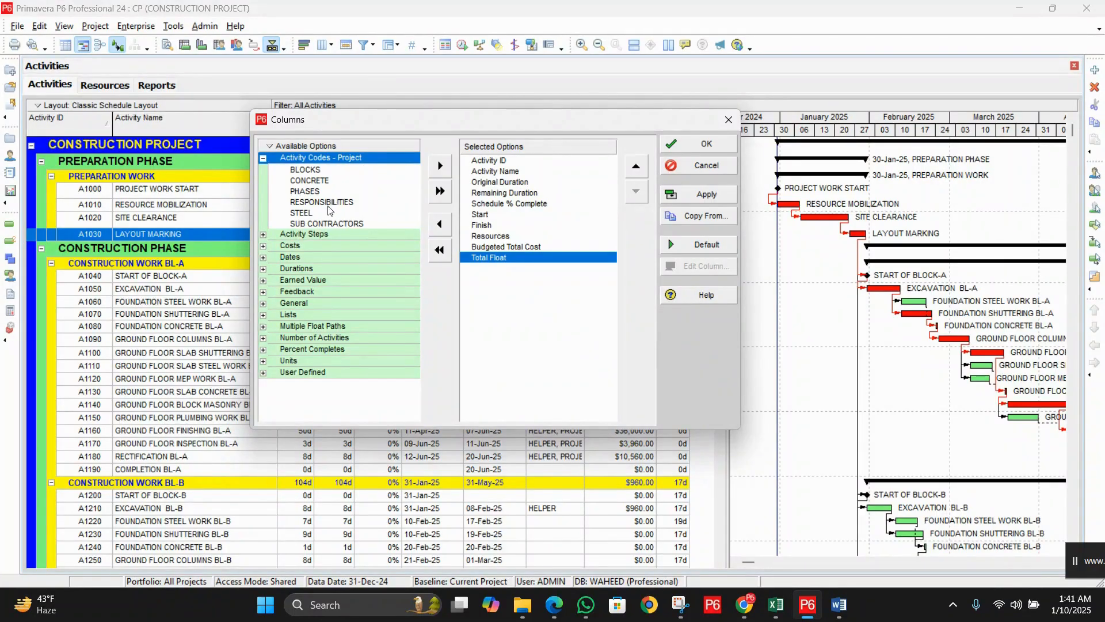
{"action": "left_click", "coordinate": [320, 193]}
{"action": "left_click", "coordinate": [440, 166]}
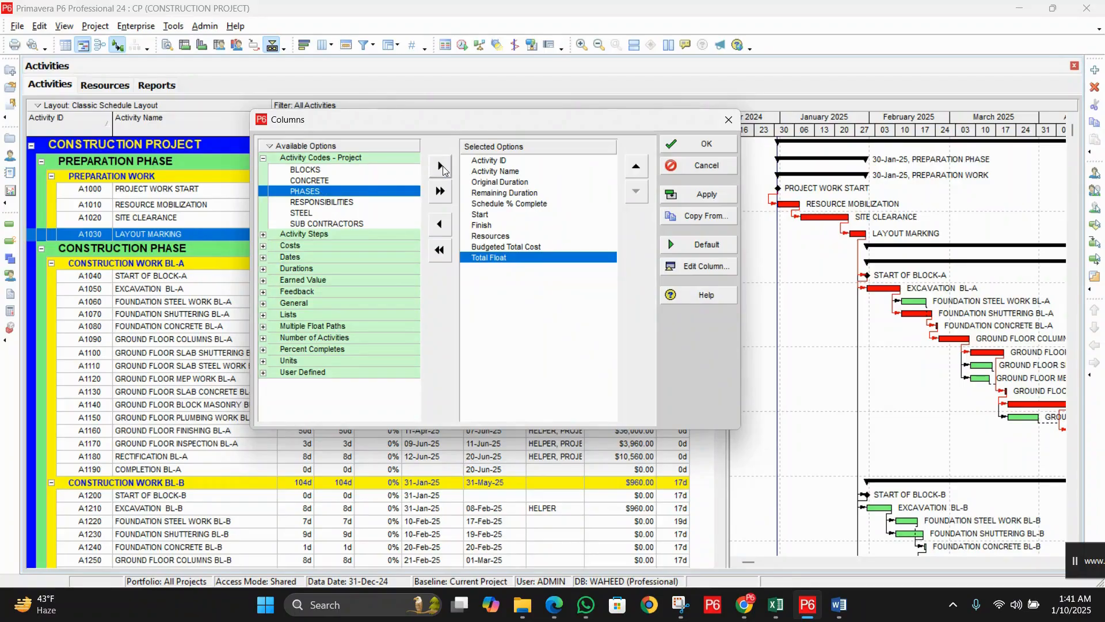
{"action": "left_click", "coordinate": [324, 171]}
{"action": "left_click", "coordinate": [440, 166]}
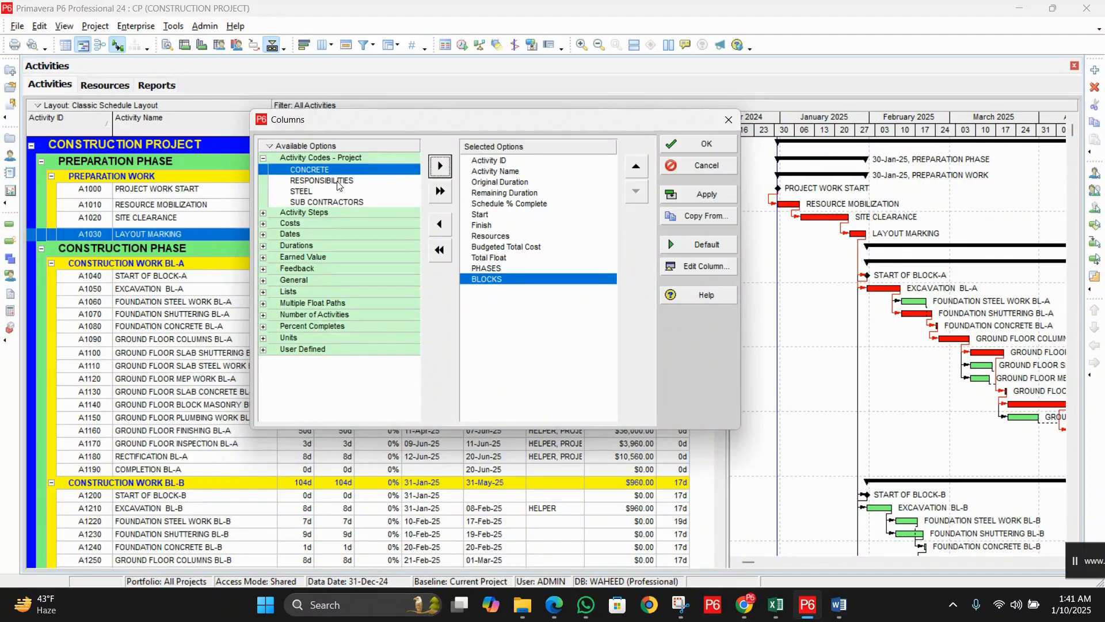
{"action": "left_click", "coordinate": [340, 180]}
{"action": "left_click", "coordinate": [444, 172]}
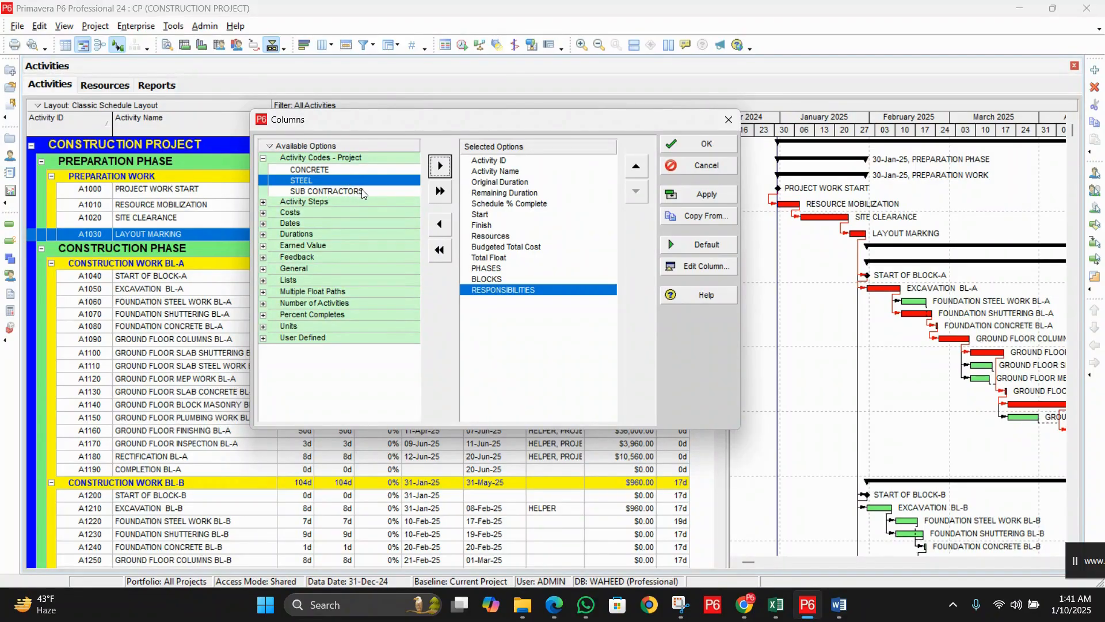
Step: Add SUB CONTRACTORS, CONCRETE and STEEL columns, then apply and confirm
{"action": "left_click", "coordinate": [362, 191]}
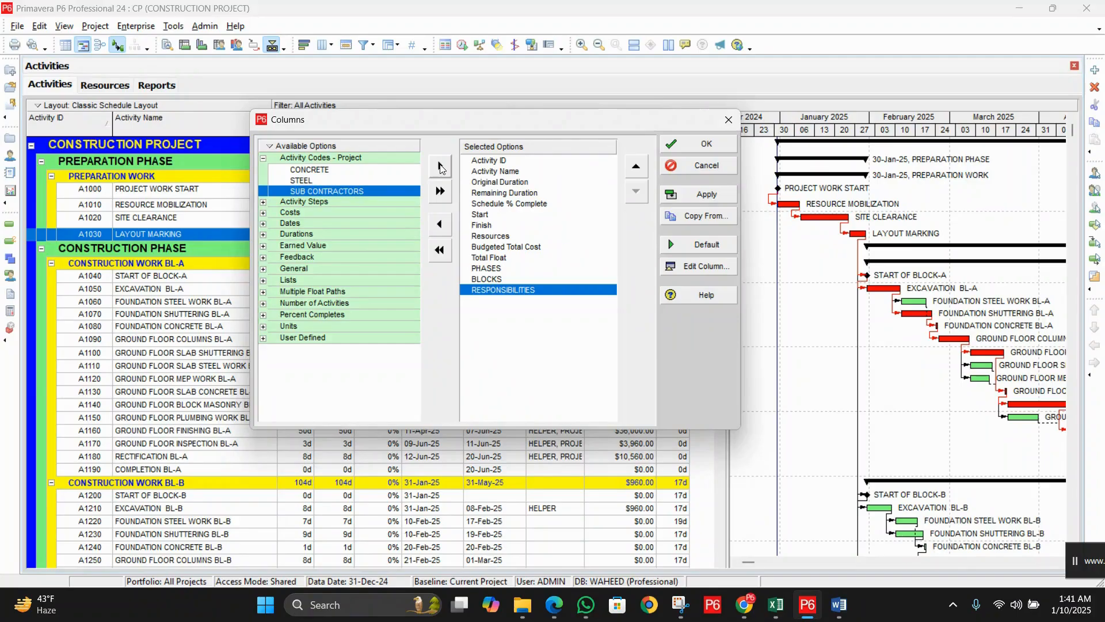
{"action": "left_click", "coordinate": [440, 167]}
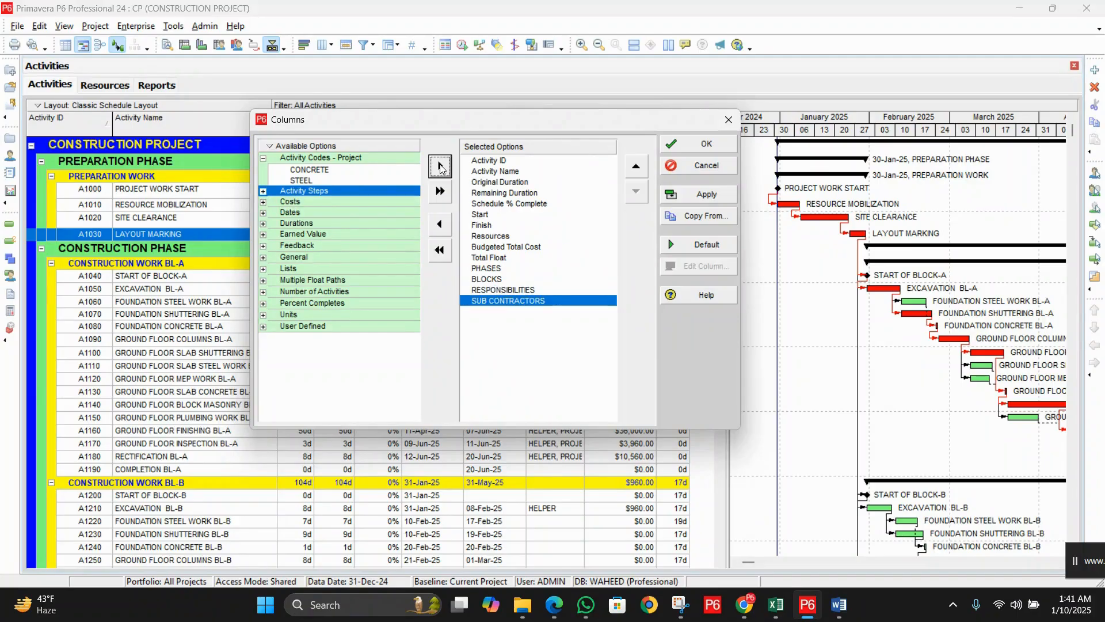
{"action": "left_click", "coordinate": [339, 171]}
{"action": "left_click", "coordinate": [440, 167]}
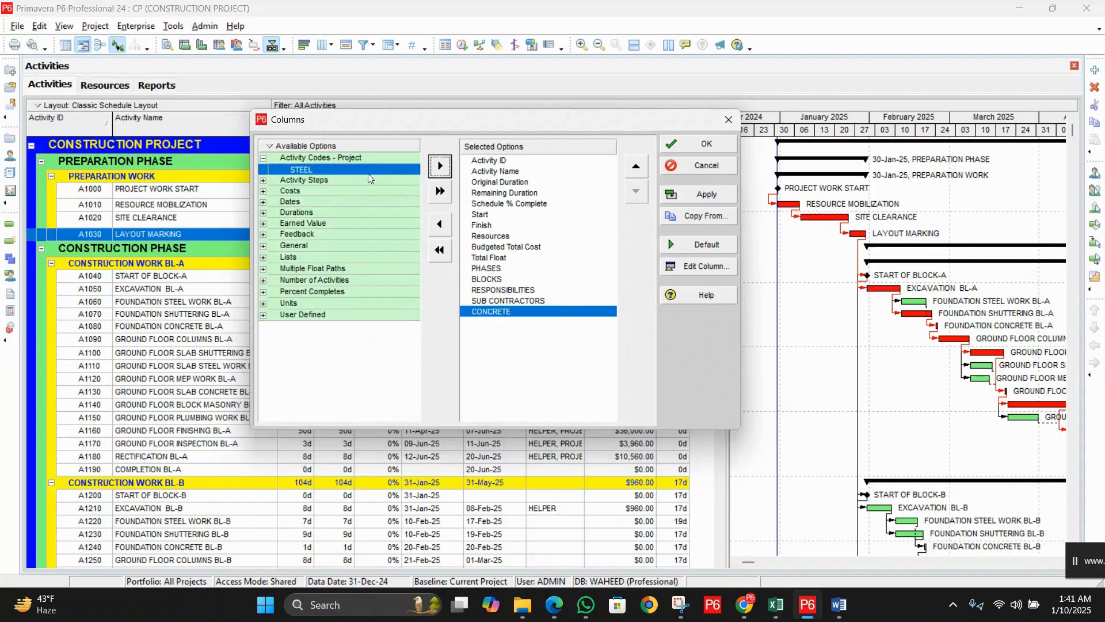
{"action": "left_click", "coordinate": [440, 167]}
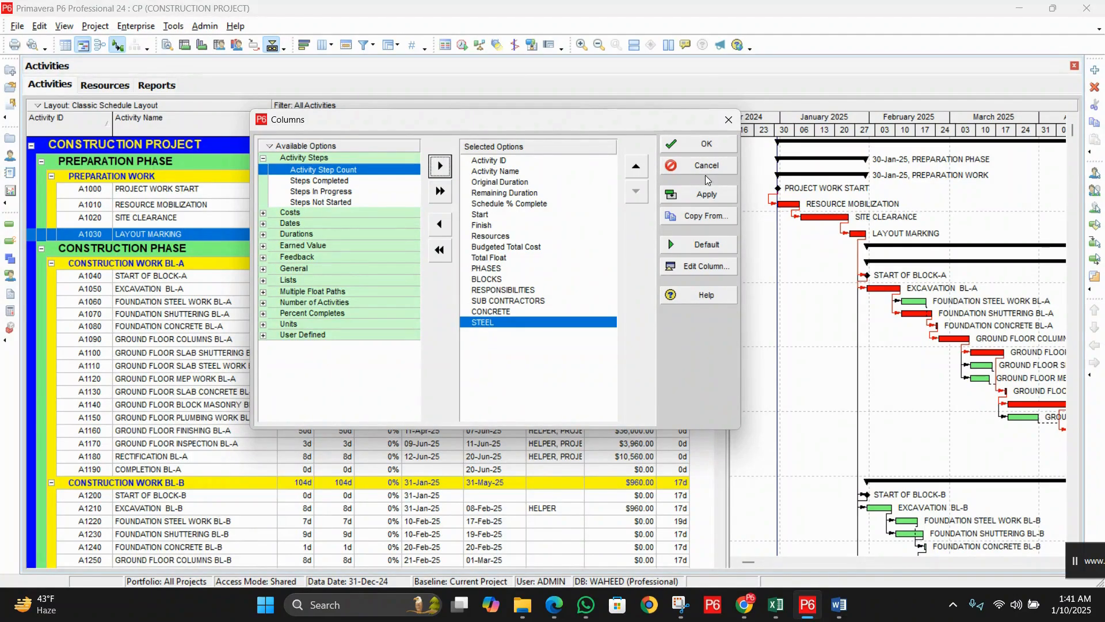
{"action": "left_click", "coordinate": [706, 194]}
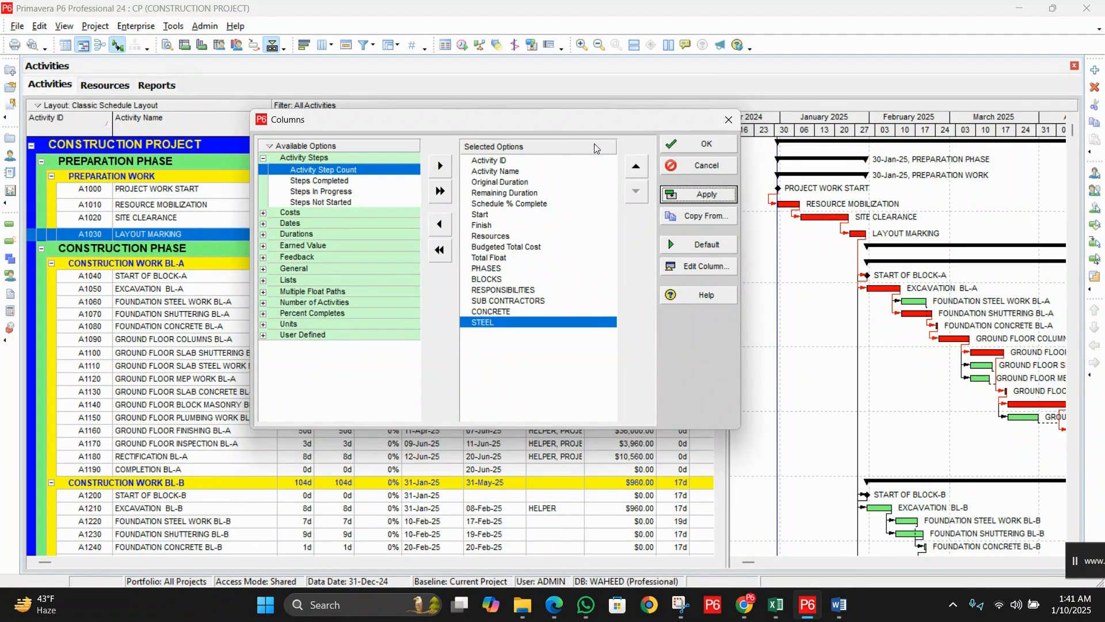
{"action": "left_click_drag", "start_coordinate": [578, 126], "coordinate": [404, 146]}
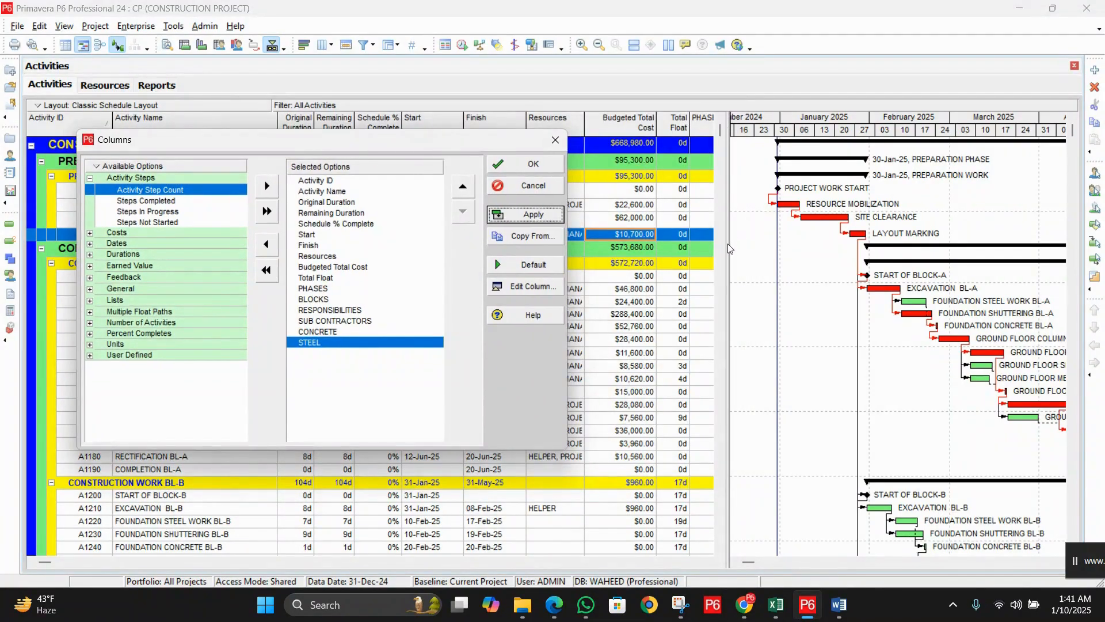
{"action": "left_click", "coordinate": [533, 166]}
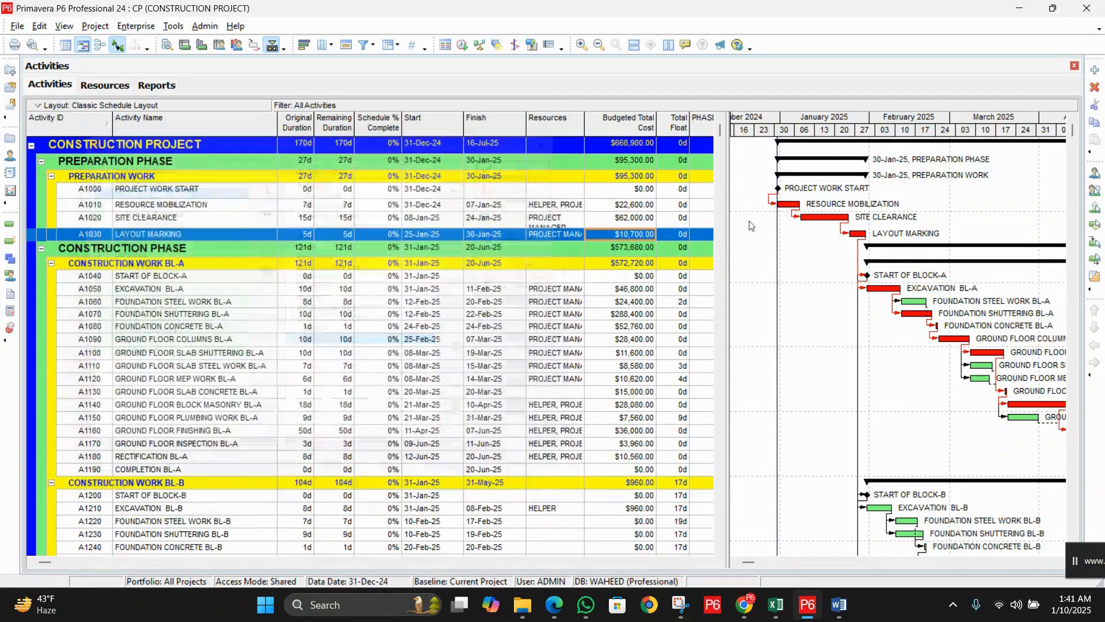
Step: Hide the Gantt chart so the table fills the view and widen SUB CONTRACTORS
{"action": "left_click_drag", "start_coordinate": [726, 223], "coordinate": [970, 226]}
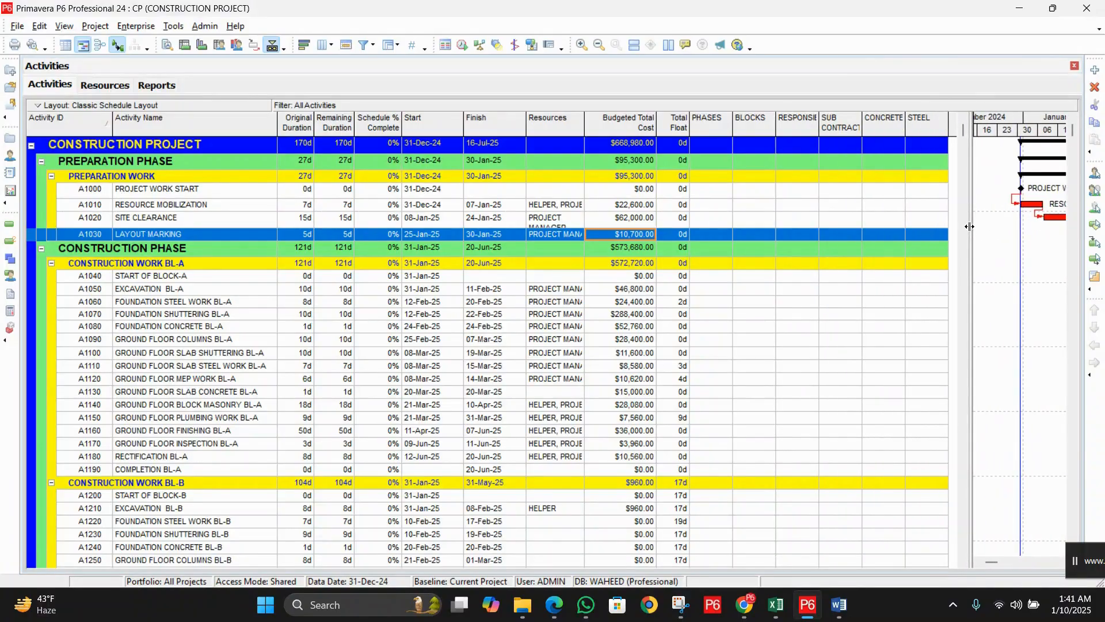
{"action": "left_click_drag", "start_coordinate": [969, 226], "coordinate": [738, 228]}
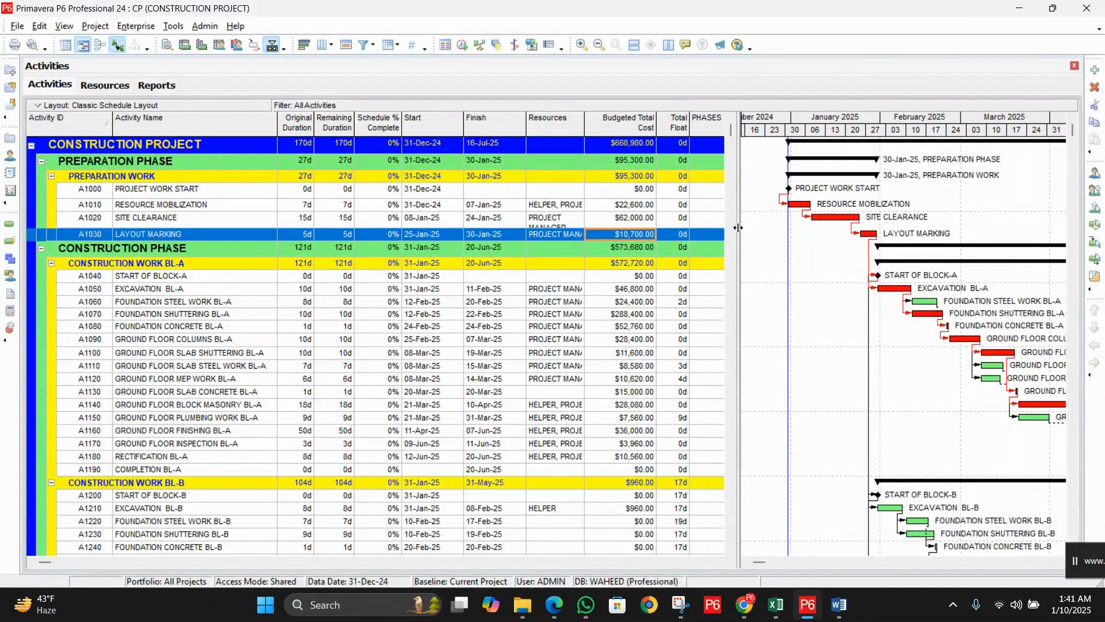
{"action": "left_click", "coordinate": [64, 46]}
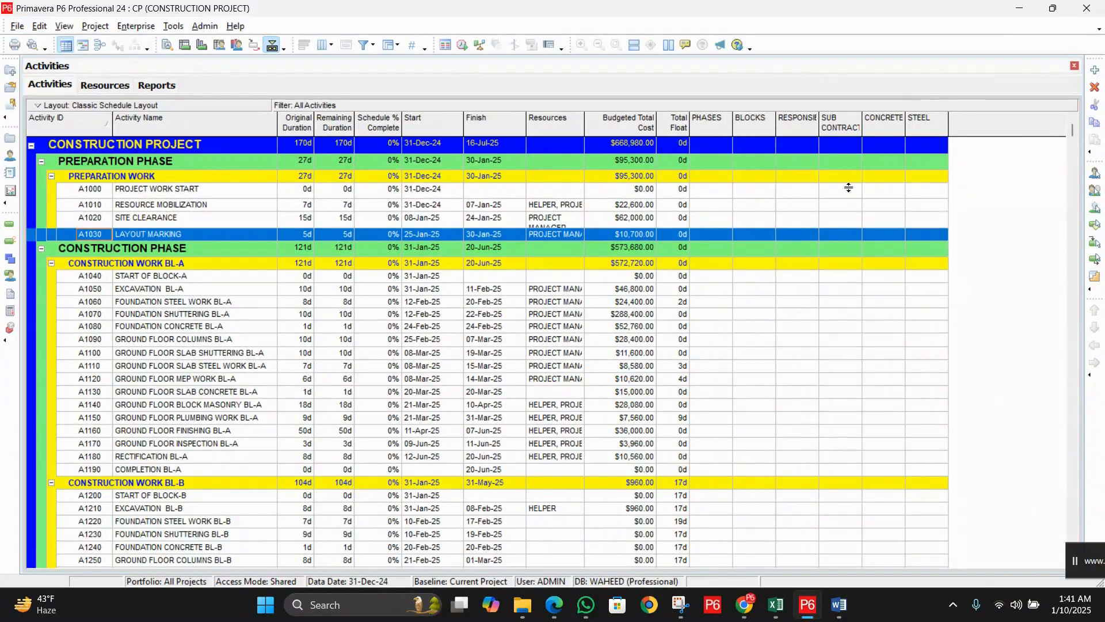
{"action": "left_click_drag", "start_coordinate": [862, 120], "coordinate": [904, 120]}
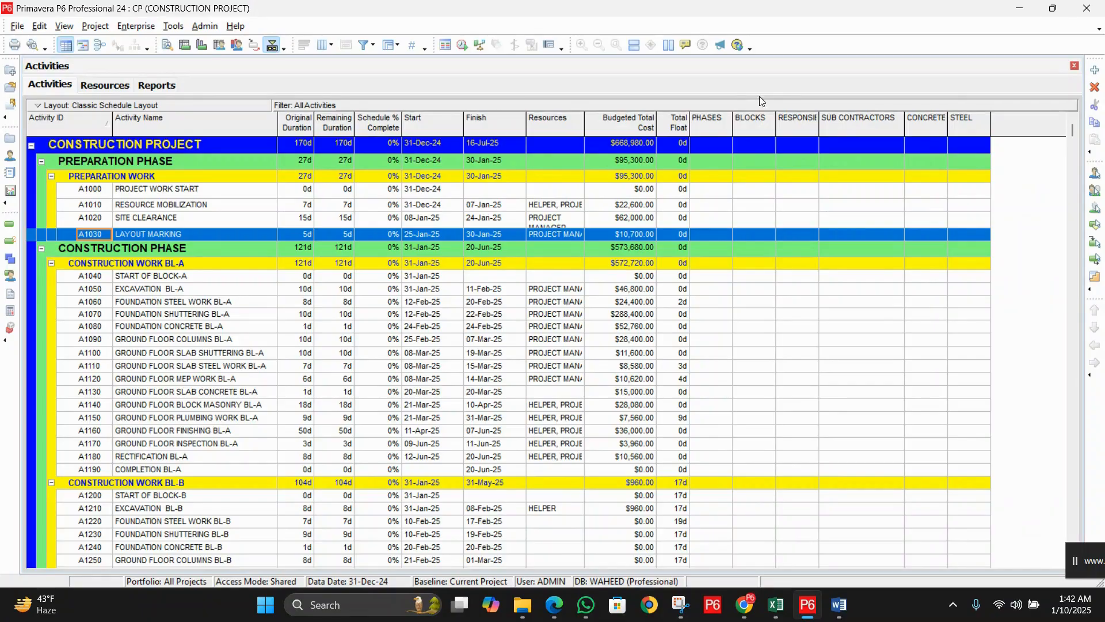
{"action": "left_click", "coordinate": [158, 192]}
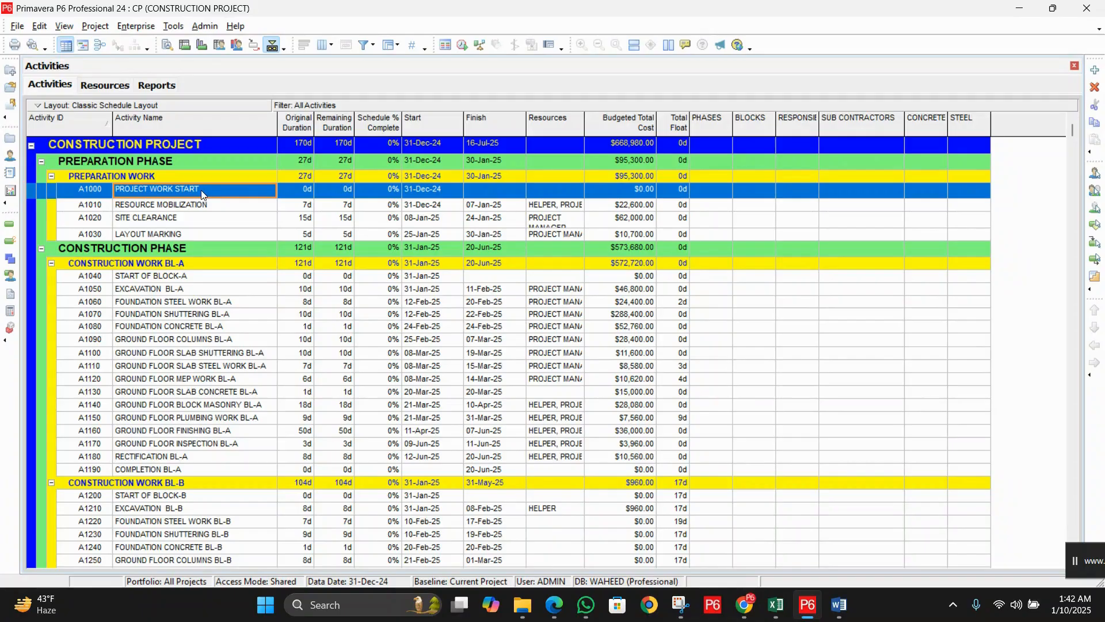
Step: Open A1000's PHASES picker and filter it by All Values to show PP, CP and FP
{"action": "left_click", "coordinate": [715, 194]}
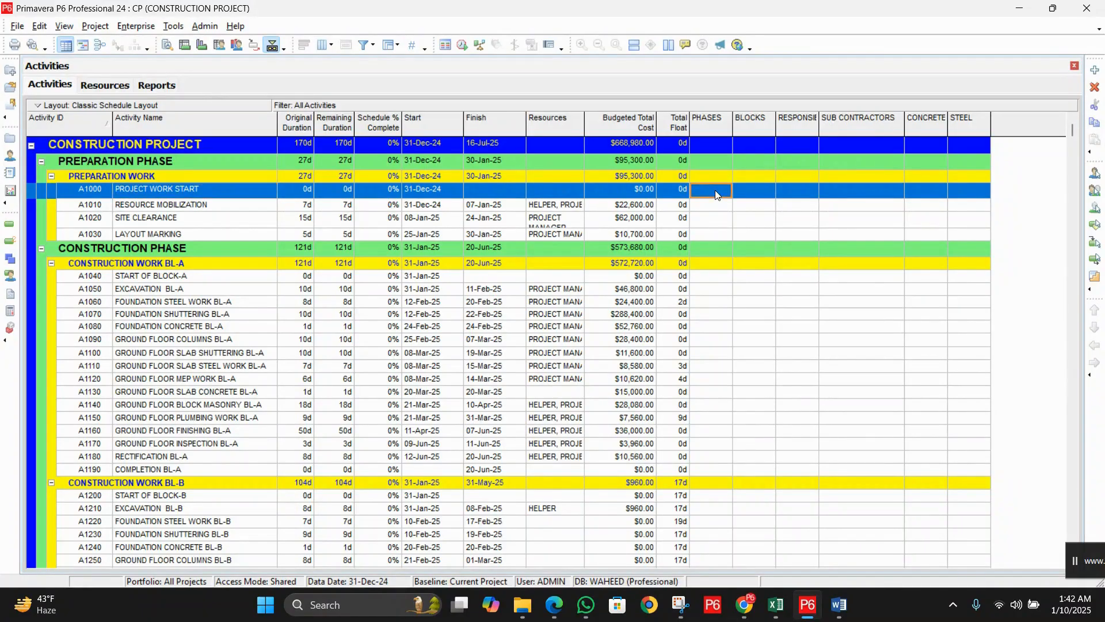
{"action": "double_click", "coordinate": [718, 194]}
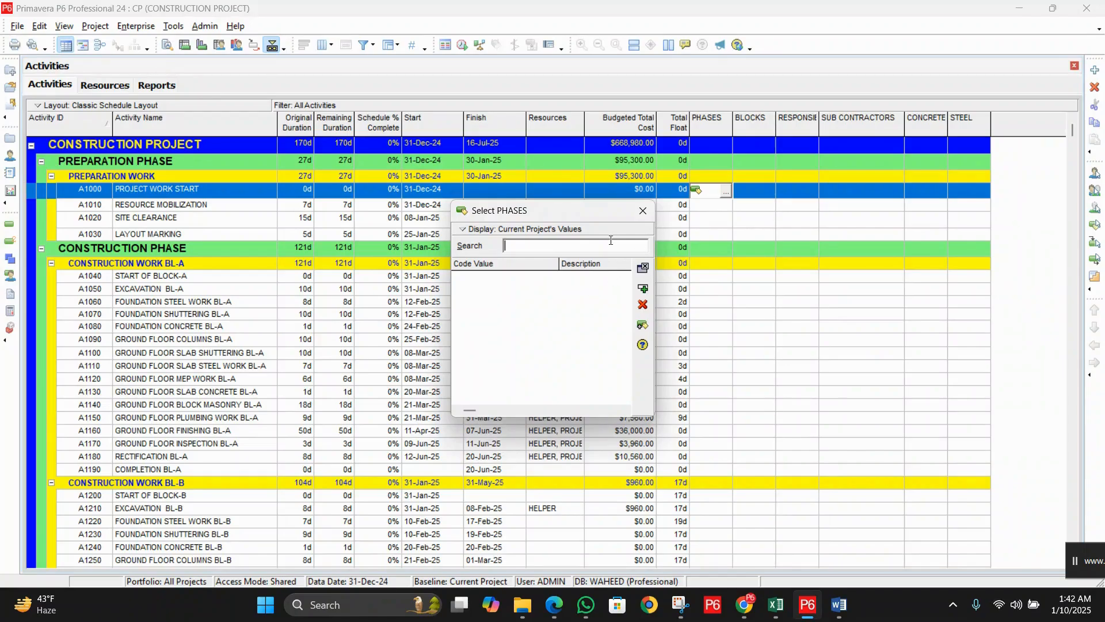
{"action": "left_click", "coordinate": [643, 211]}
{"action": "left_click", "coordinate": [721, 193]}
{"action": "right_click", "coordinate": [522, 299]}
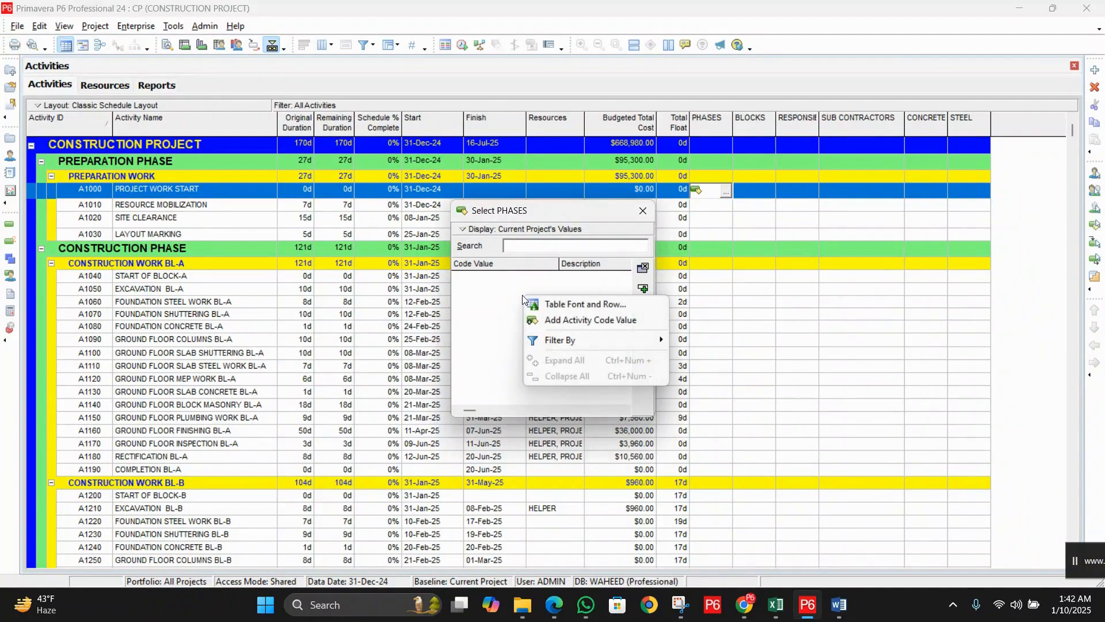
{"action": "mouse_move", "coordinate": [559, 342]}
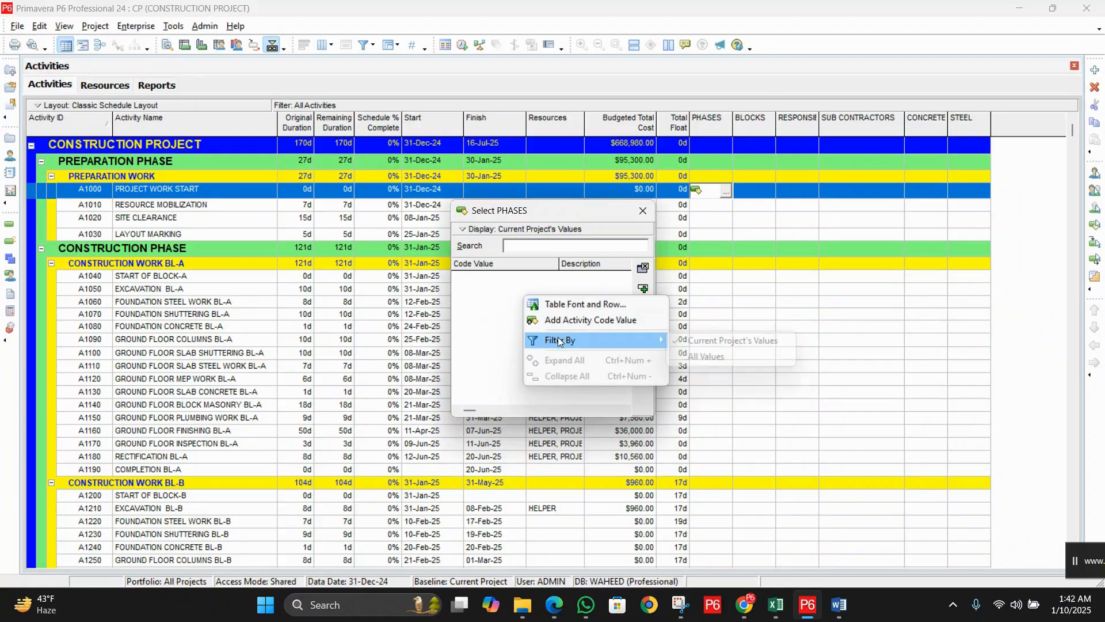
{"action": "left_click", "coordinate": [731, 355]}
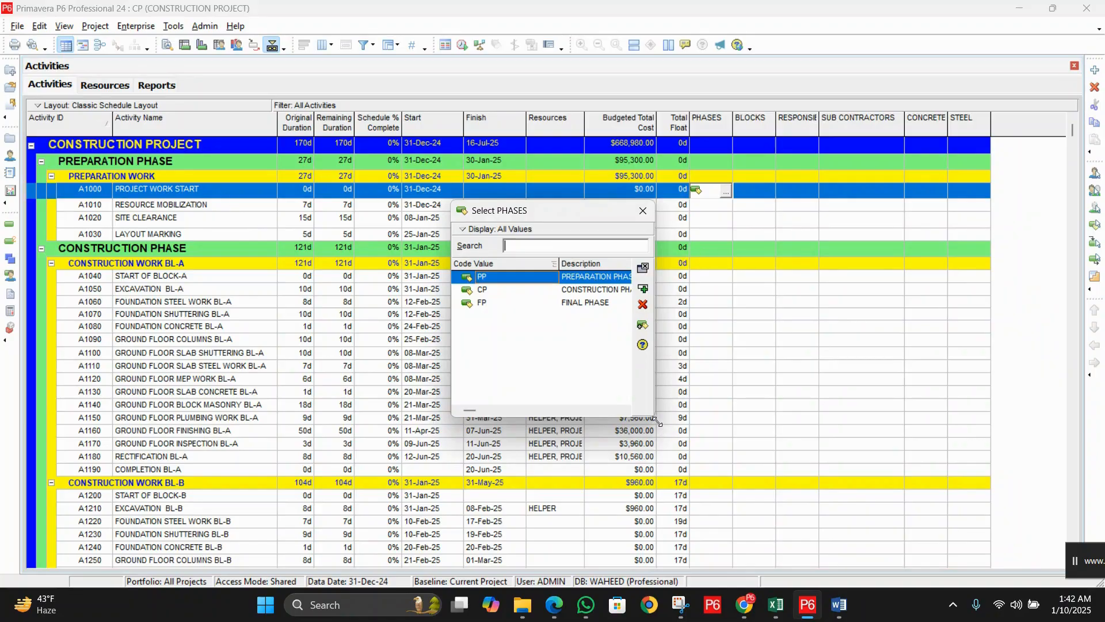
Step: Assign phase PP and block code PW to activity A1000
{"action": "left_click_drag", "start_coordinate": [656, 422], "coordinate": [707, 451]}
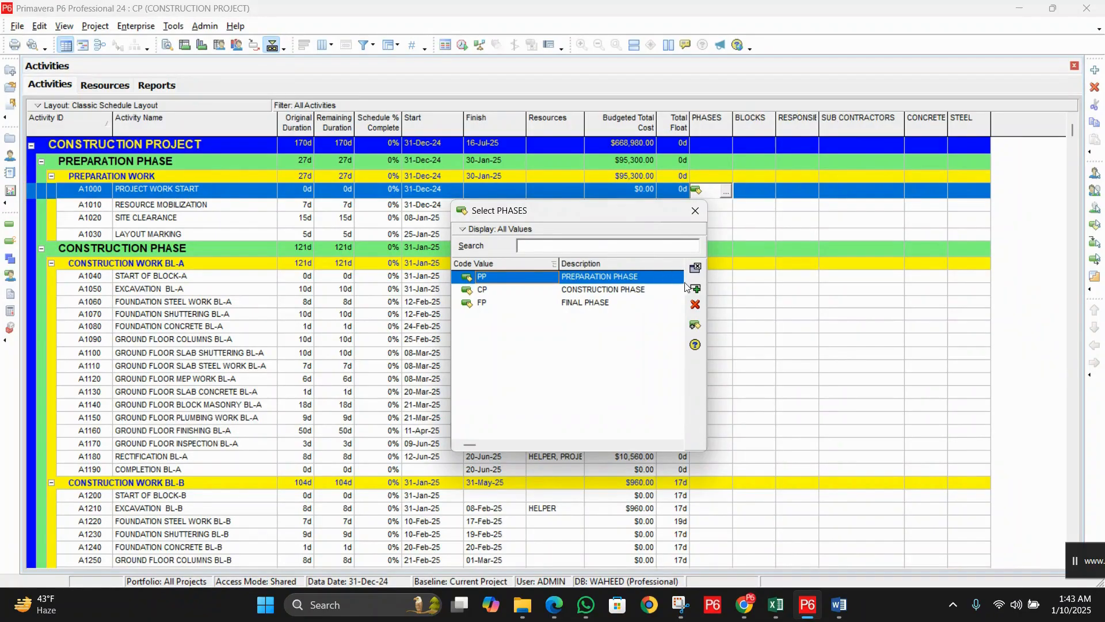
{"action": "left_click", "coordinate": [695, 267]}
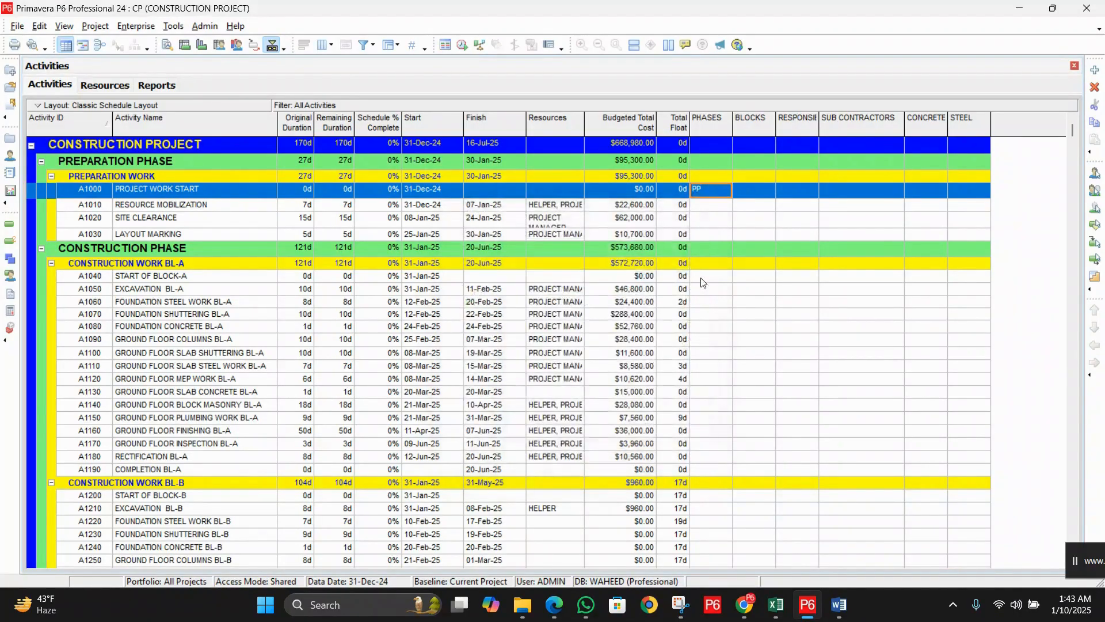
{"action": "double_click", "coordinate": [767, 197]}
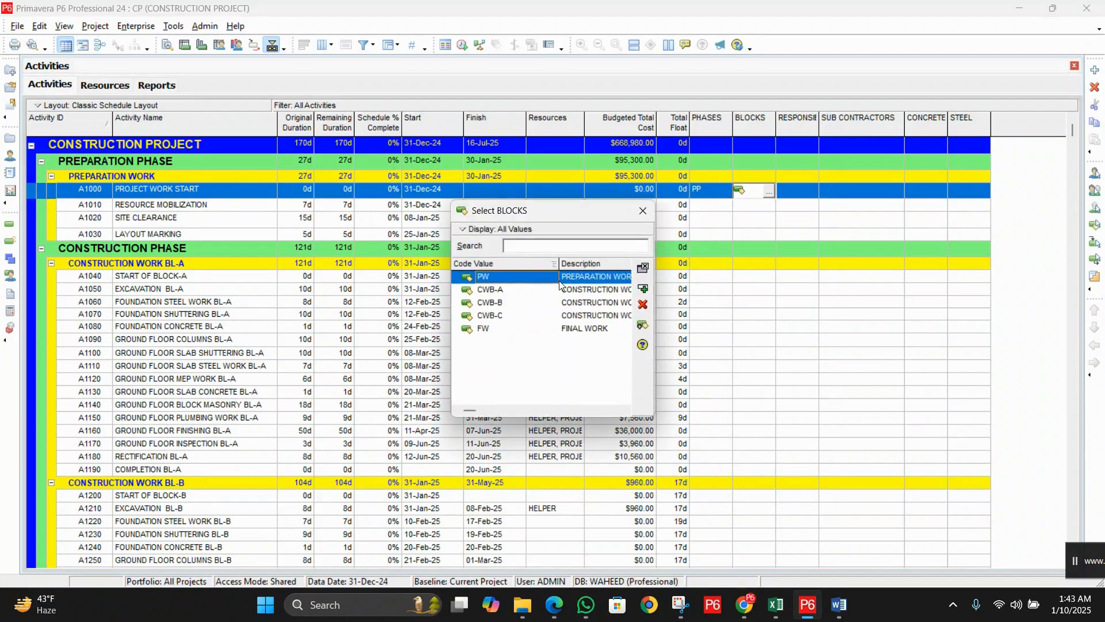
{"action": "double_click", "coordinate": [604, 276]}
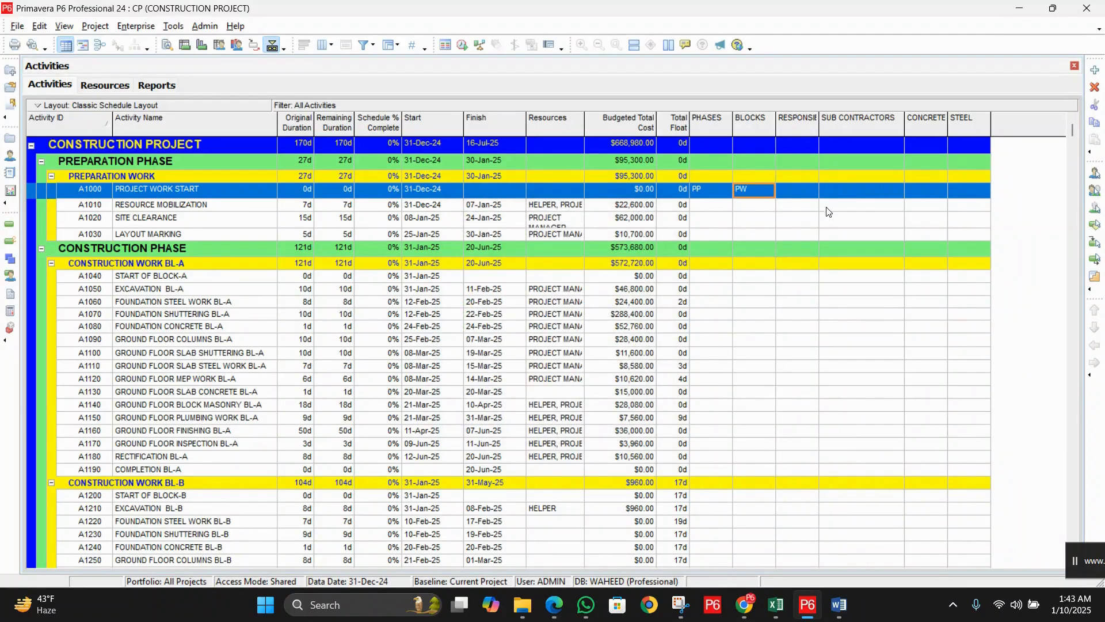
Step: Assign responsibility ABC to A1000 and widen the RESPONSIBILITIES column
{"action": "left_click", "coordinate": [801, 193]}
{"action": "left_click", "coordinate": [812, 192]}
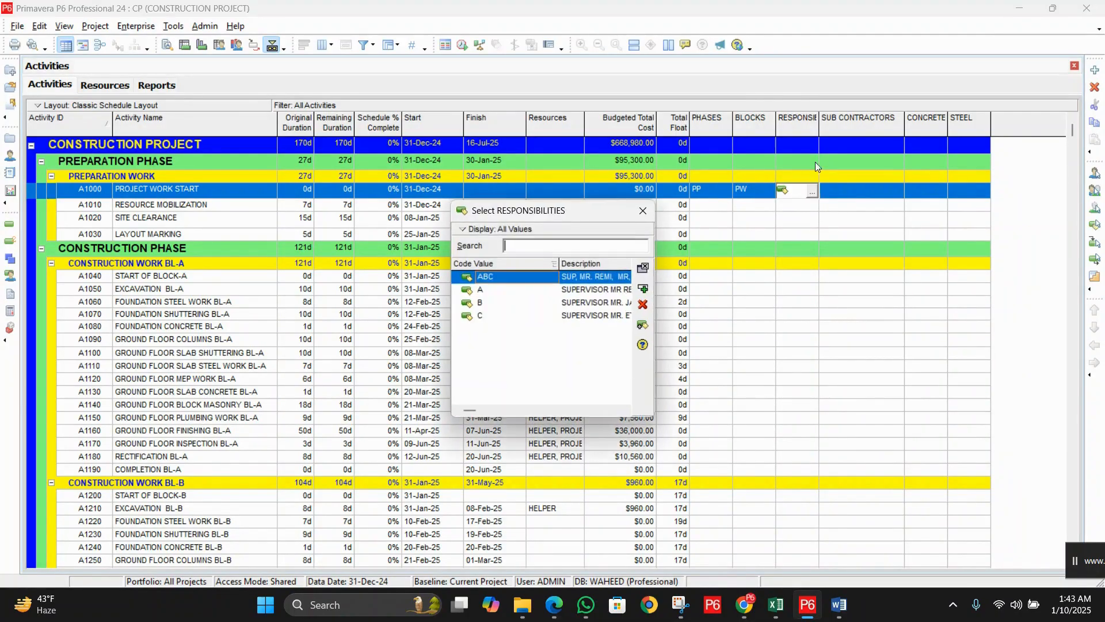
{"action": "left_click", "coordinate": [596, 282]}
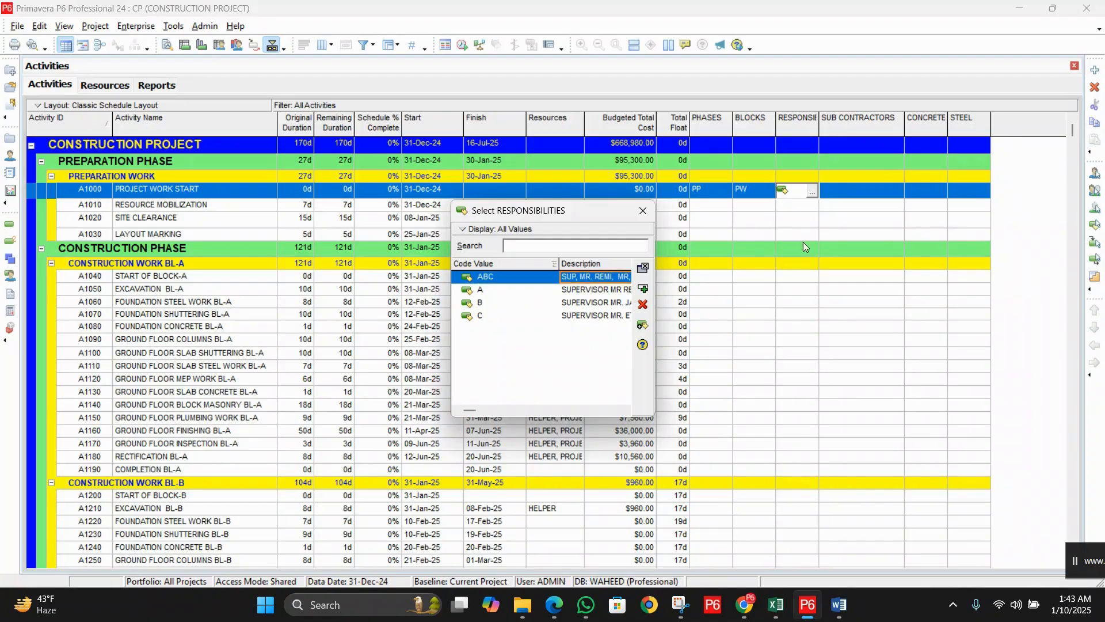
{"action": "left_click", "coordinate": [642, 268]}
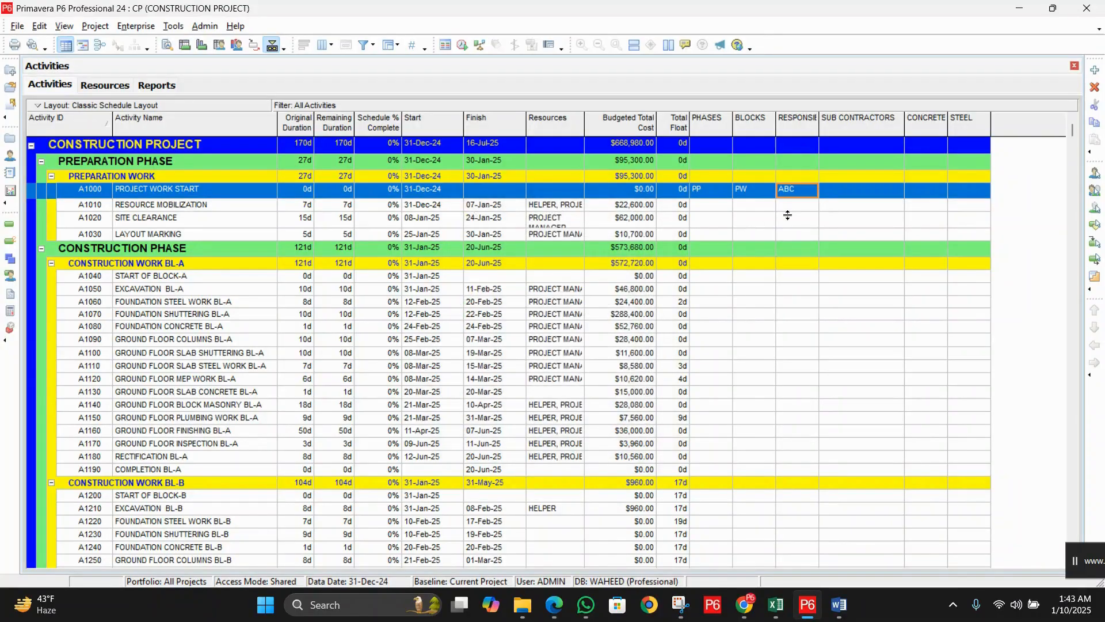
{"action": "left_click_drag", "start_coordinate": [820, 120], "coordinate": [841, 120]}
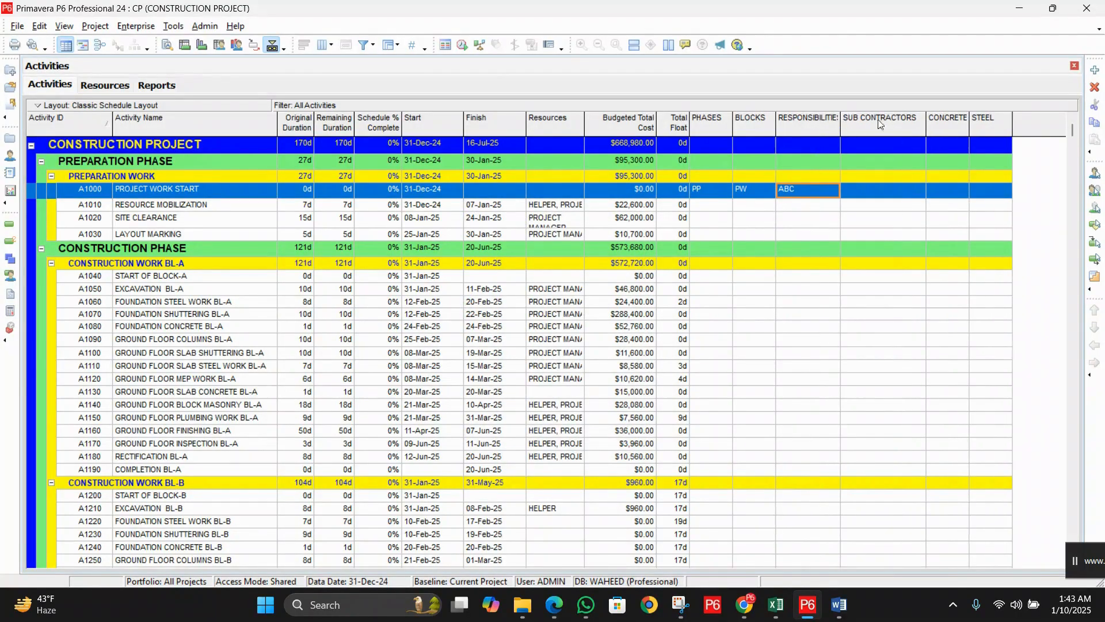
{"action": "double_click", "coordinate": [878, 192]}
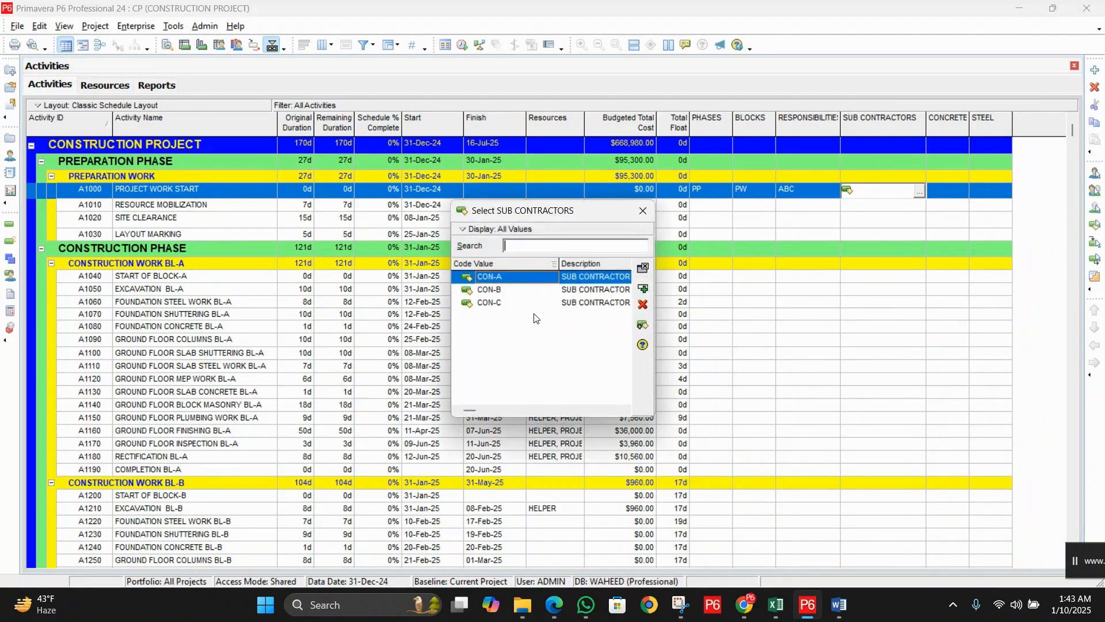
{"action": "left_click", "coordinate": [646, 214]}
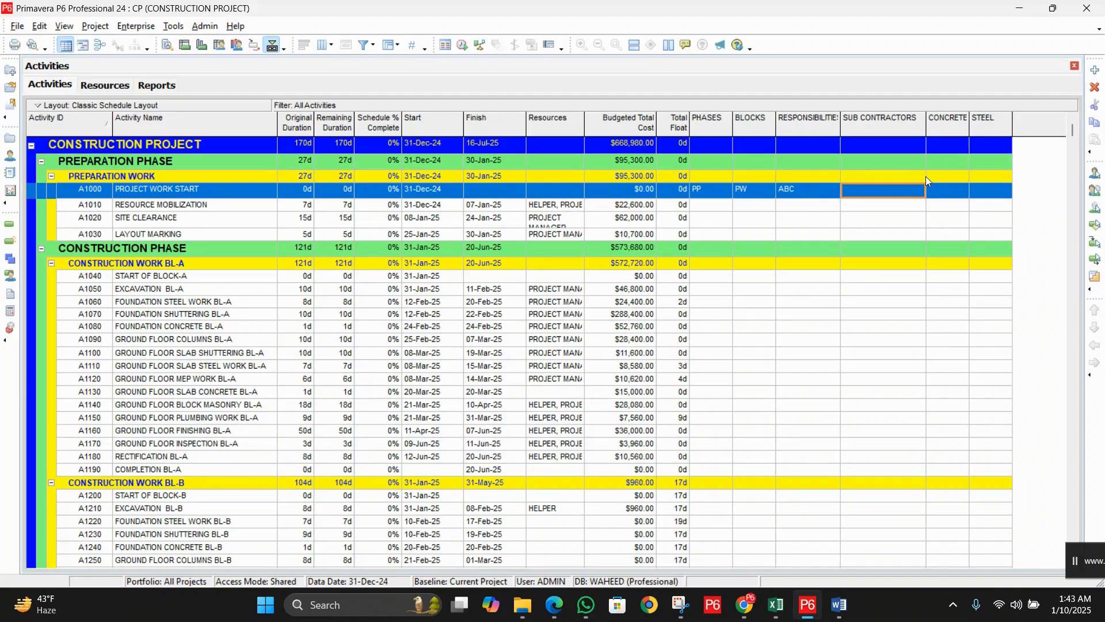
{"action": "left_click", "coordinate": [956, 194]}
{"action": "left_click", "coordinate": [994, 194]}
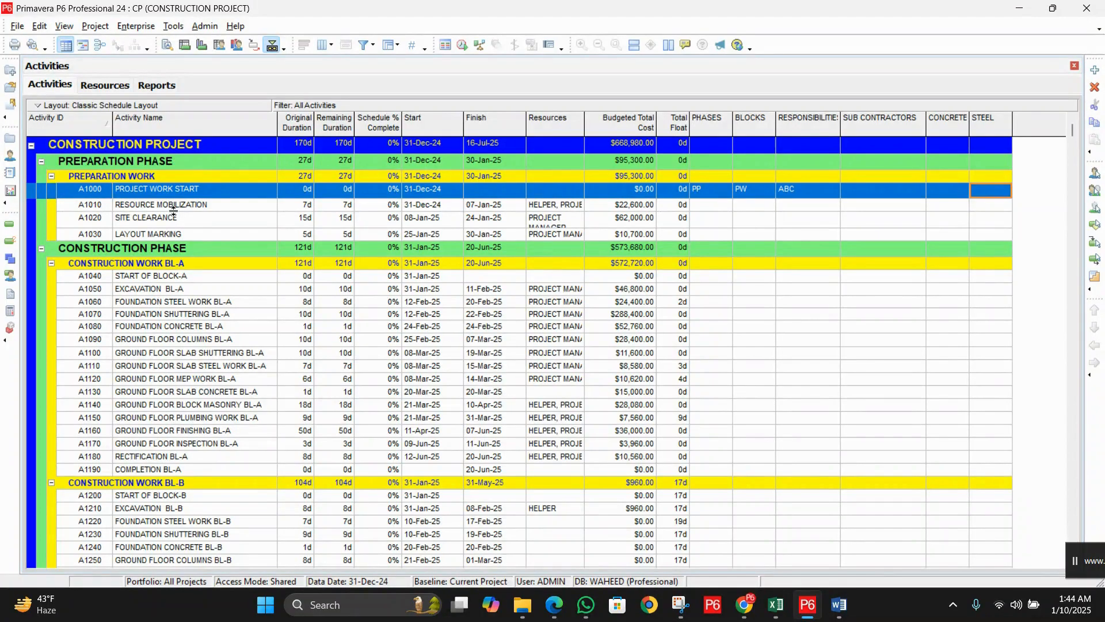
Step: Show A1010's Activity Details on the Codes tab and start assigning a code
{"action": "left_click", "coordinate": [203, 208]}
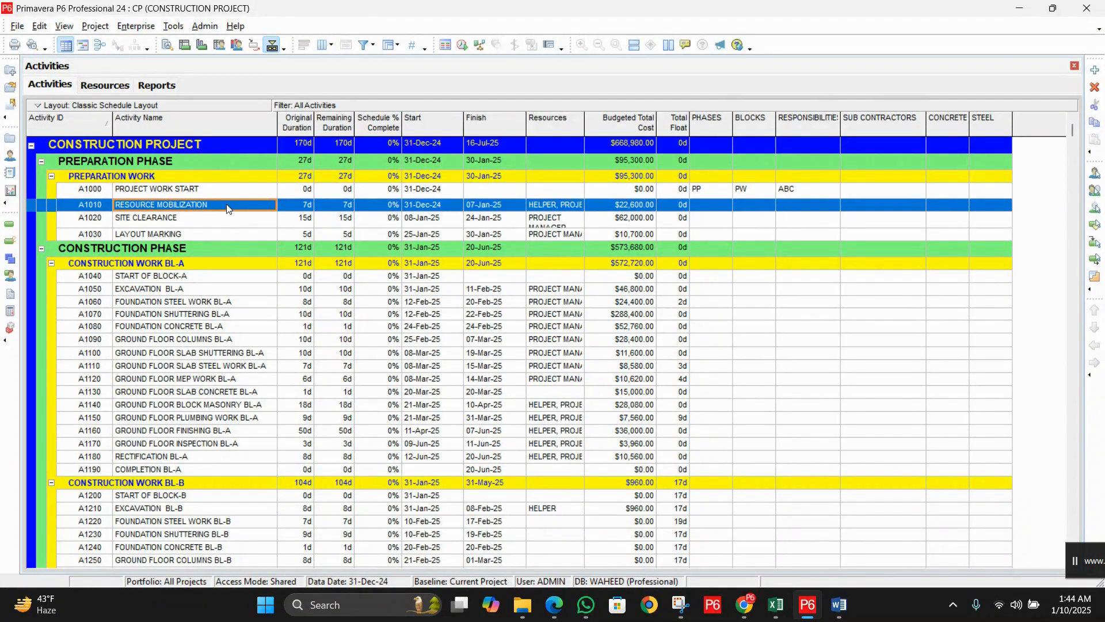
{"action": "right_click", "coordinate": [228, 208]}
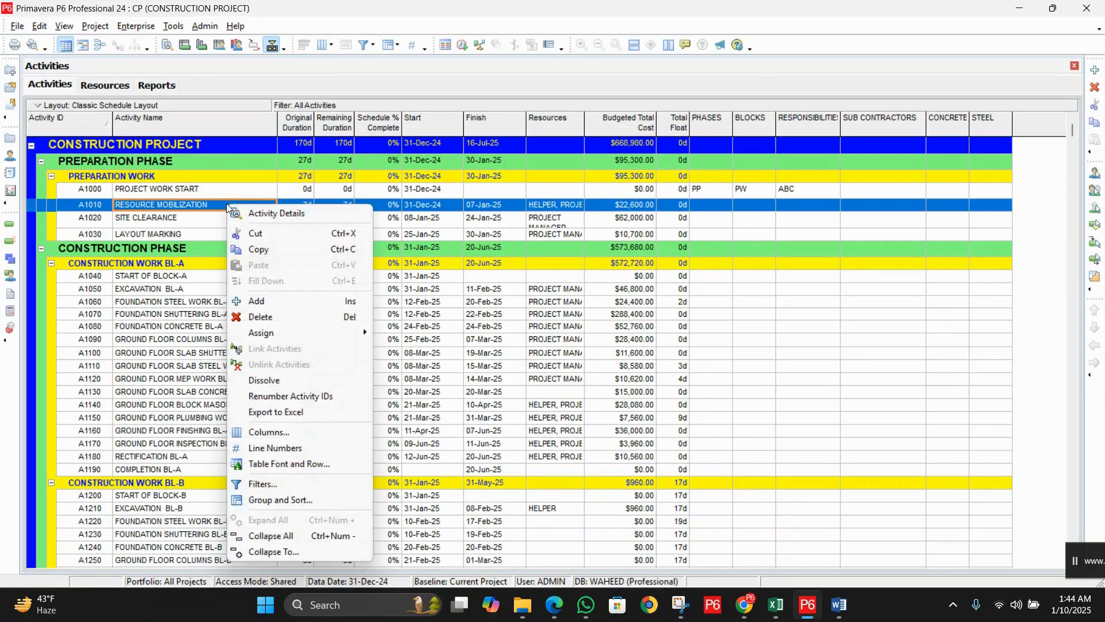
{"action": "left_click", "coordinate": [279, 213]}
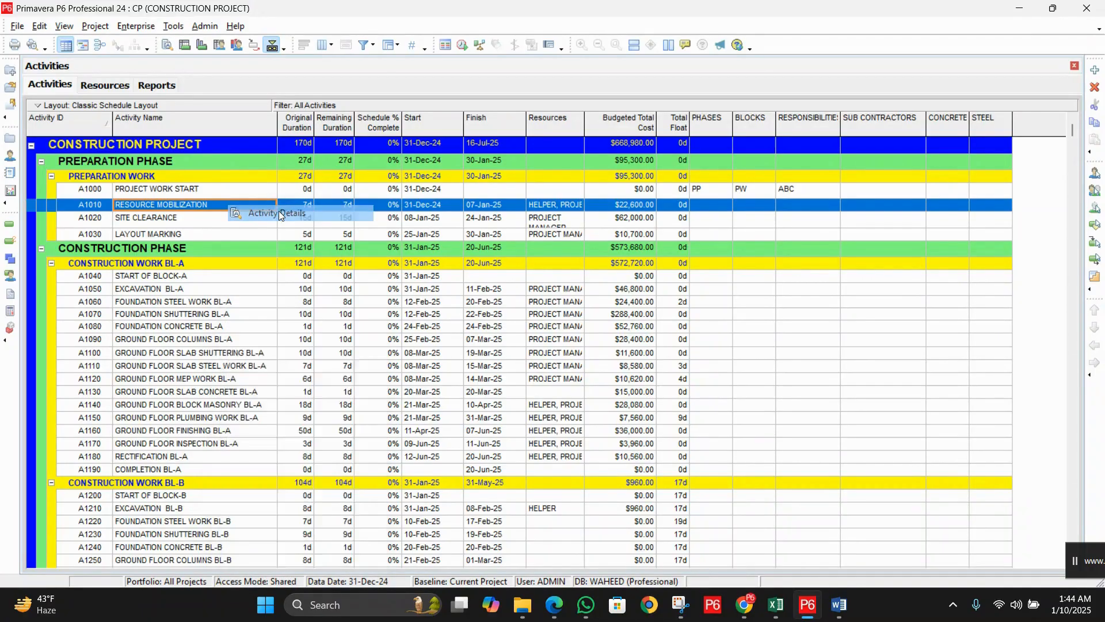
{"action": "left_click", "coordinate": [157, 363]}
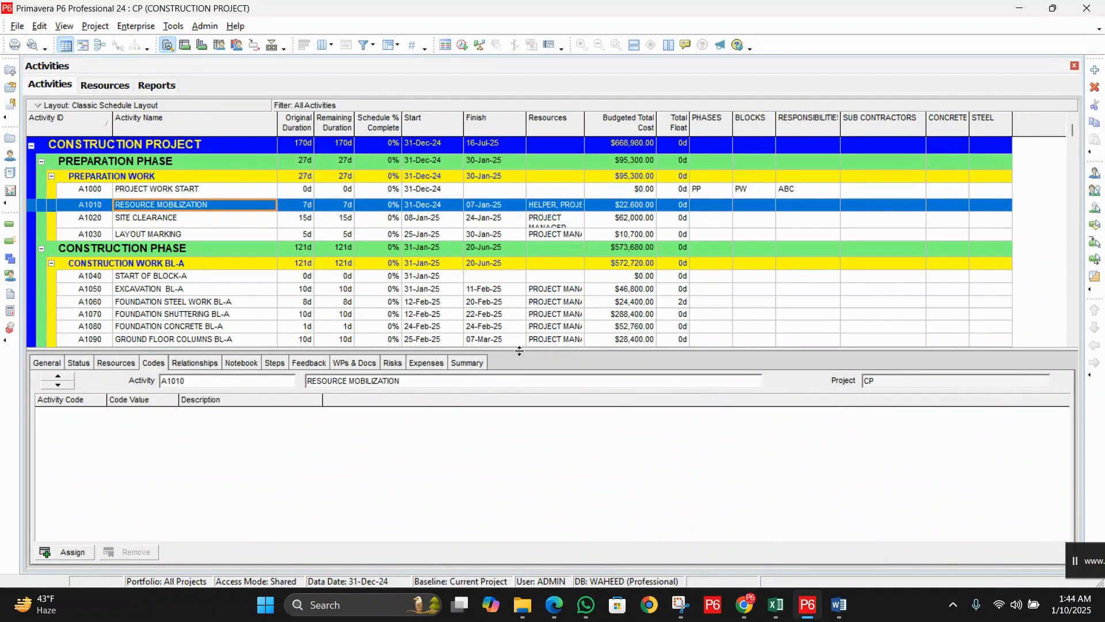
{"action": "left_click_drag", "start_coordinate": [518, 352], "coordinate": [519, 358]}
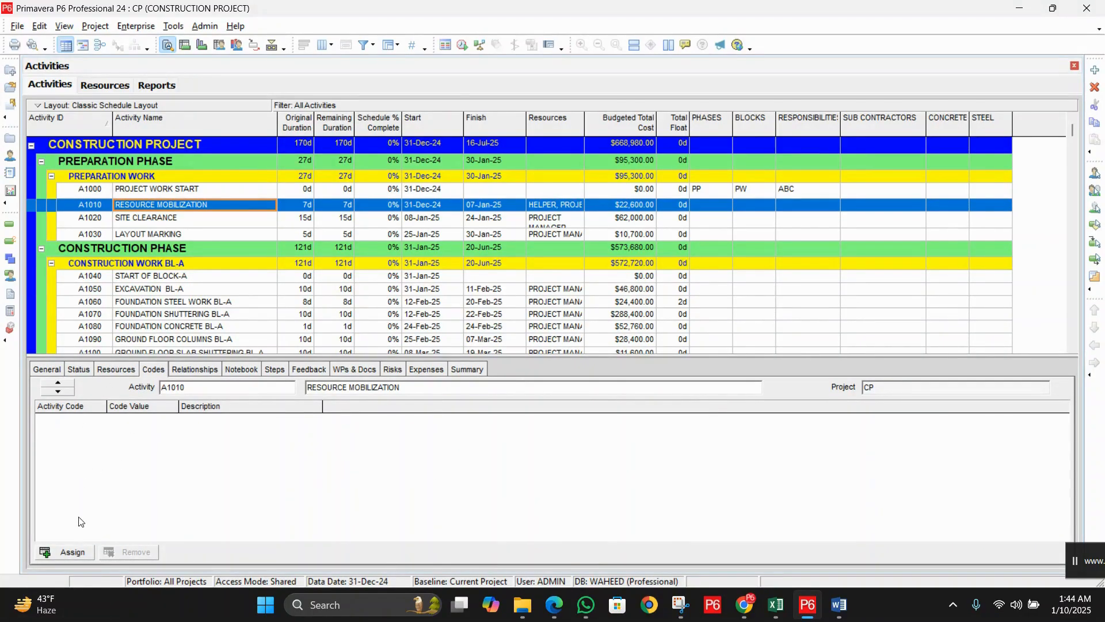
{"action": "left_click", "coordinate": [77, 554]}
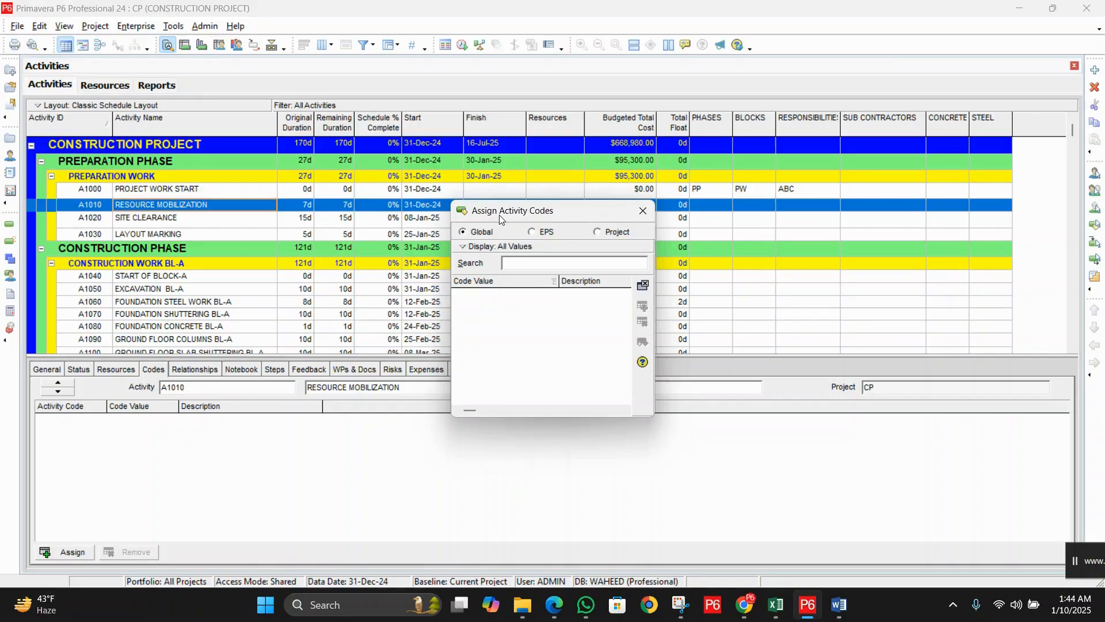
Step: List the project-level activity codes, enlarging and moving the code list beside the table
{"action": "left_click", "coordinate": [608, 232]}
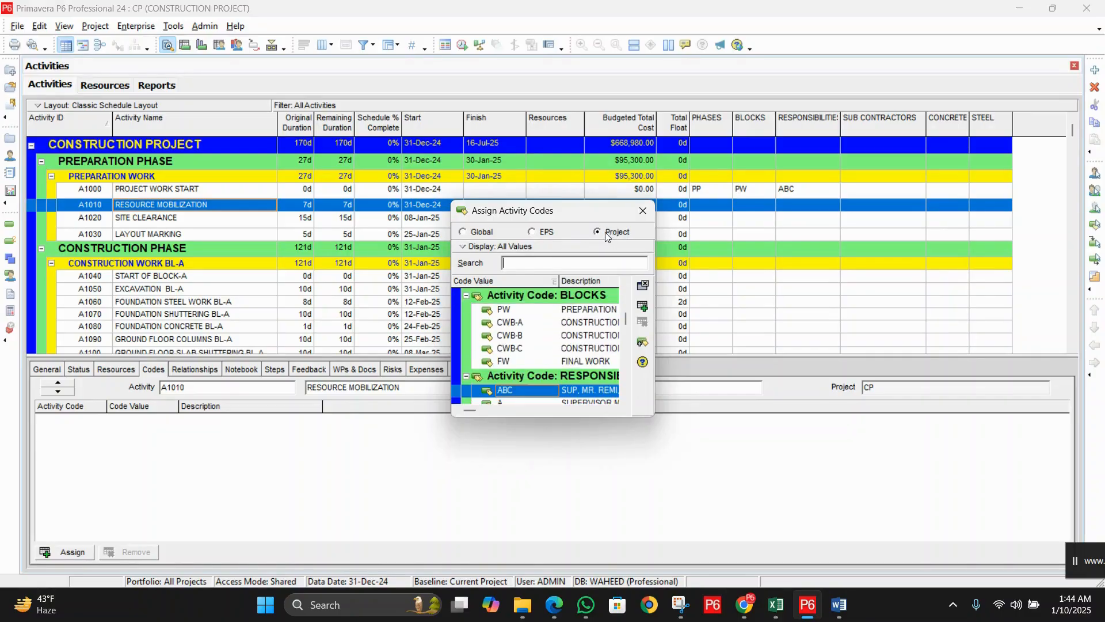
{"action": "left_click_drag", "start_coordinate": [655, 420], "coordinate": [831, 617]}
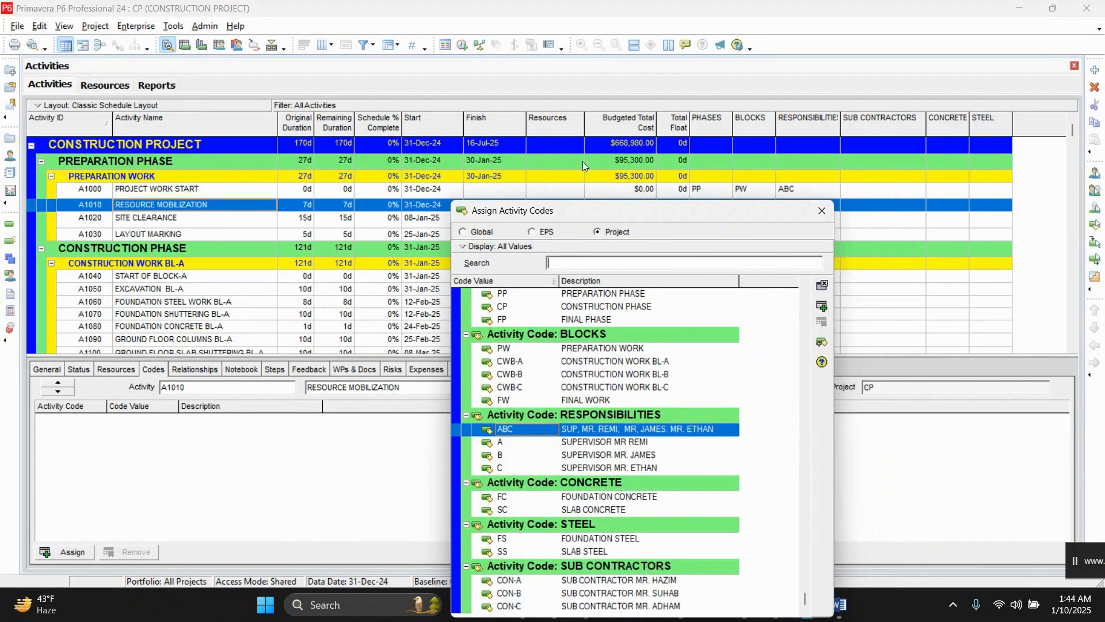
{"action": "left_click_drag", "start_coordinate": [575, 215], "coordinate": [325, 83]}
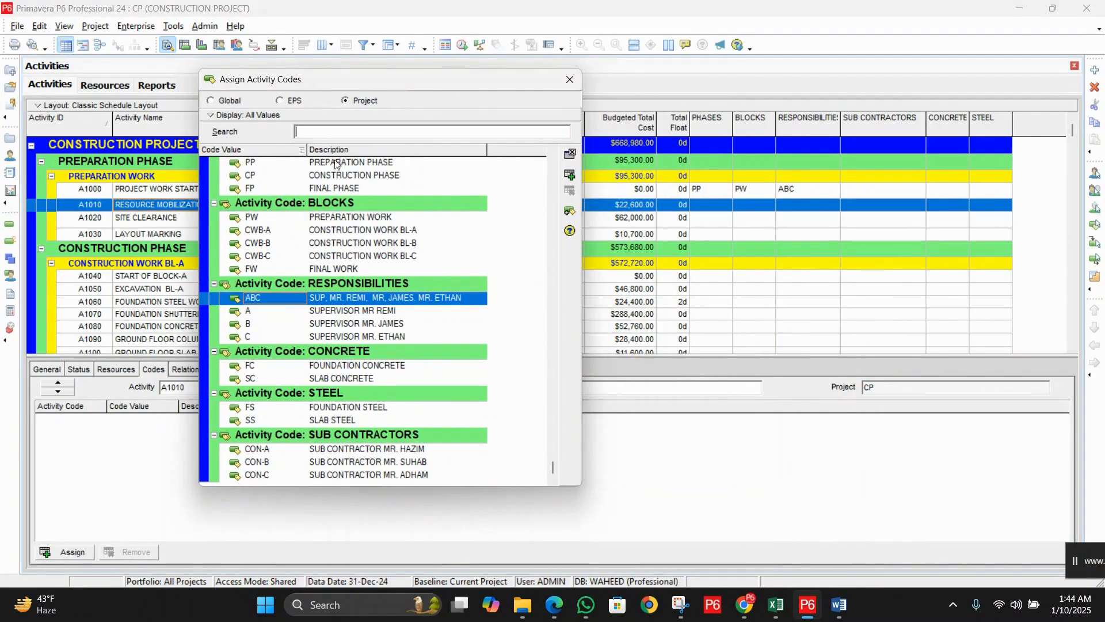
{"action": "scroll", "coordinate": [533, 224], "scroll_direction": "up", "scroll_amount": 1}
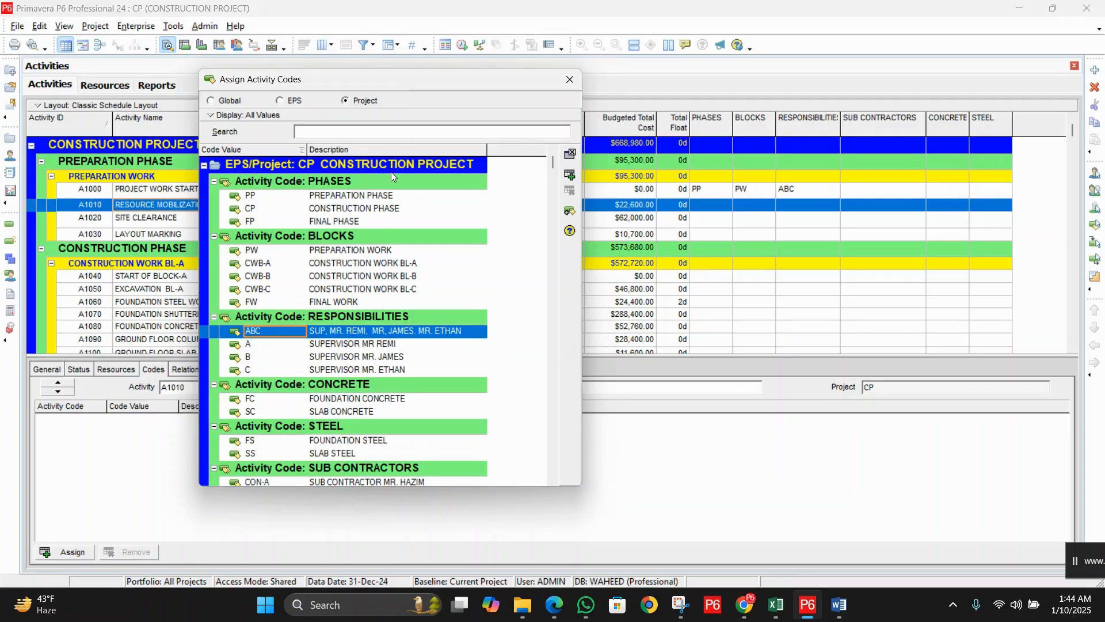
Step: Assign phase PP, block PW and responsibility ABC to activity A1010
{"action": "left_click", "coordinate": [356, 196]}
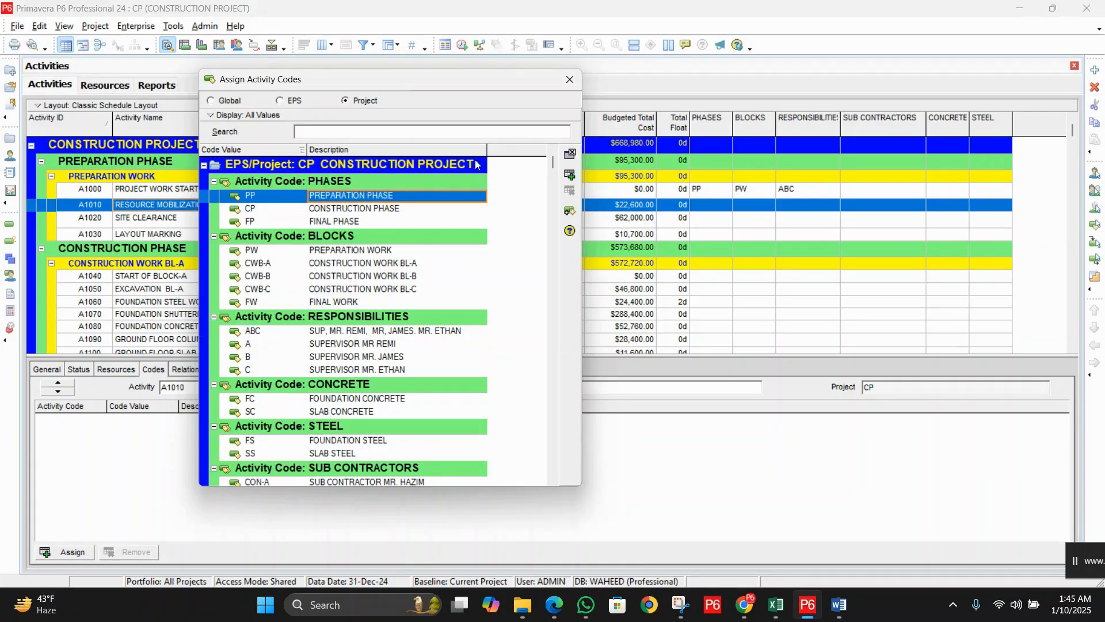
{"action": "left_click", "coordinate": [569, 176]}
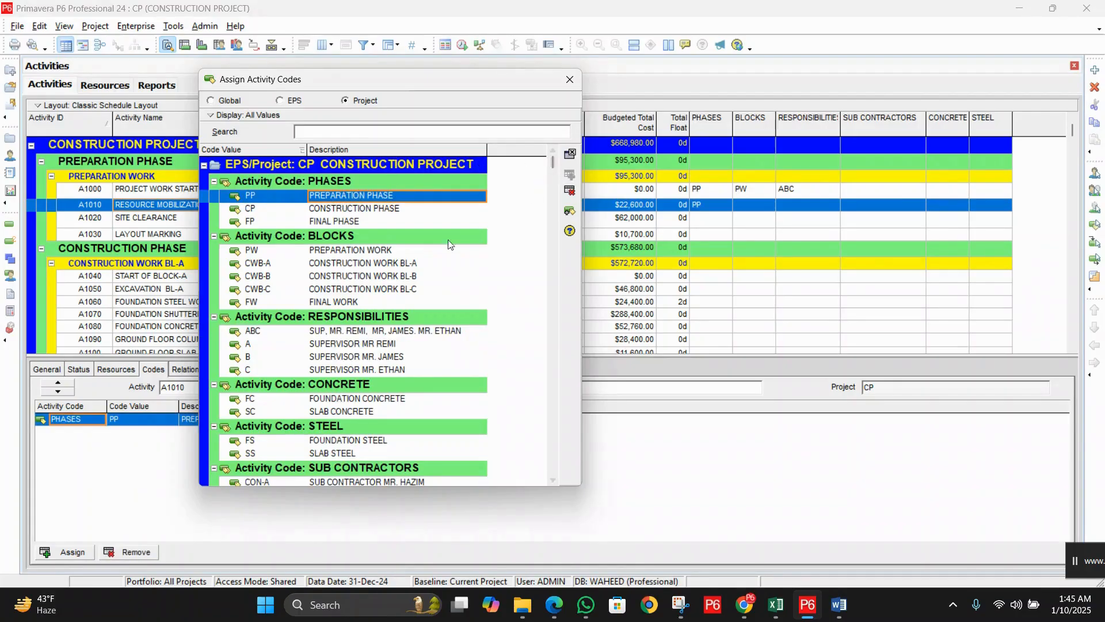
{"action": "left_click", "coordinate": [392, 256]}
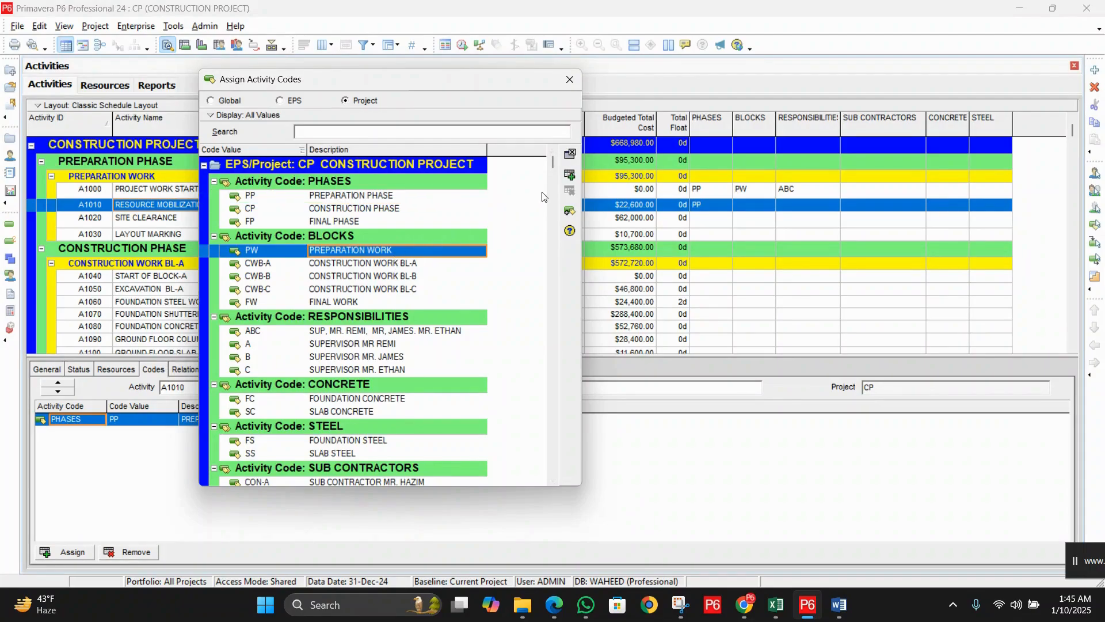
{"action": "left_click", "coordinate": [571, 177]}
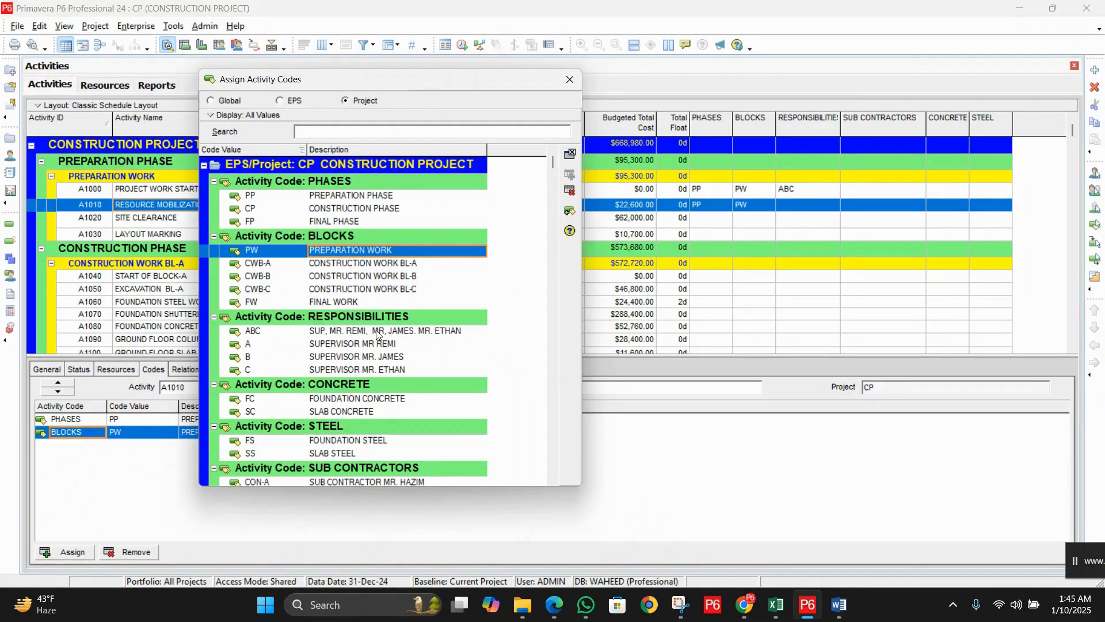
{"action": "left_click", "coordinate": [377, 331]}
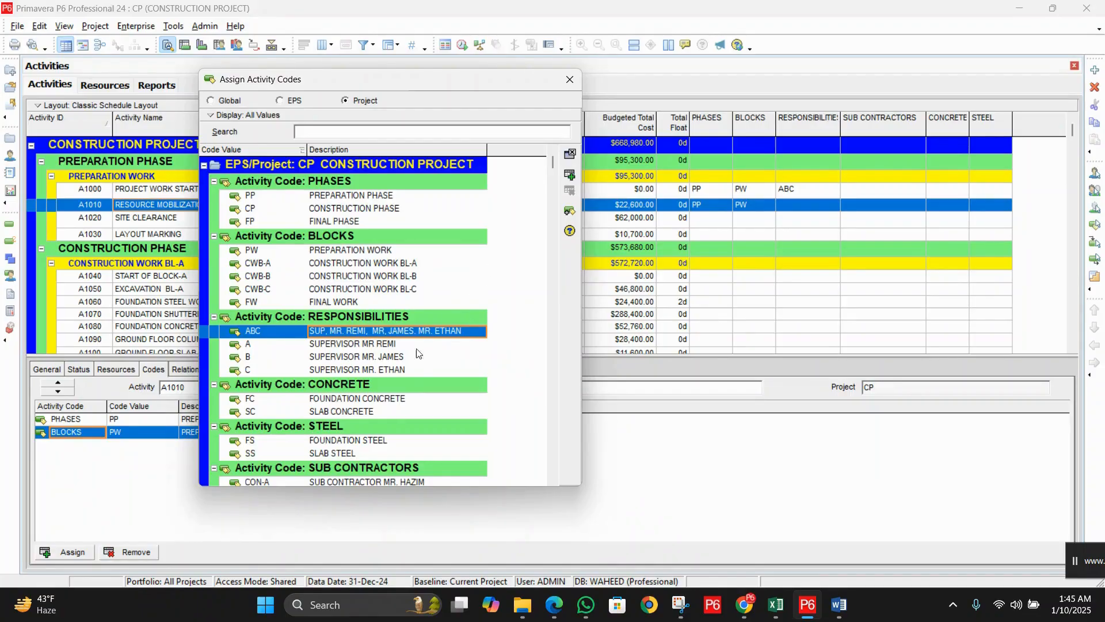
{"action": "left_click", "coordinate": [571, 174]}
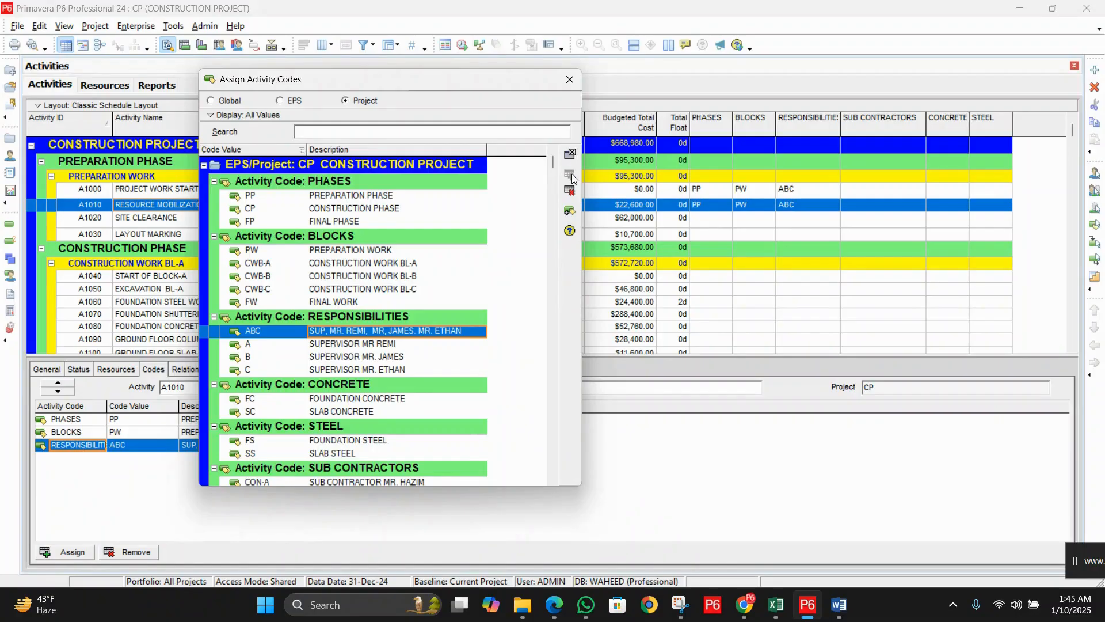
{"action": "left_click", "coordinate": [570, 79]}
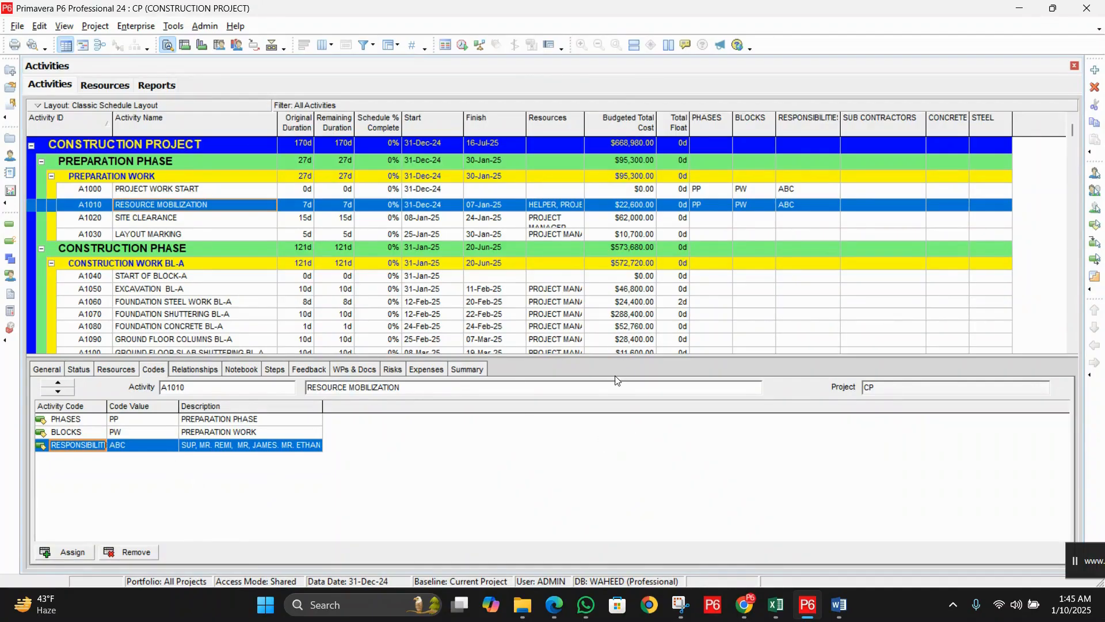
Step: Hide the activity details area below the table with No Bottom Layout
{"action": "right_click", "coordinate": [598, 373]}
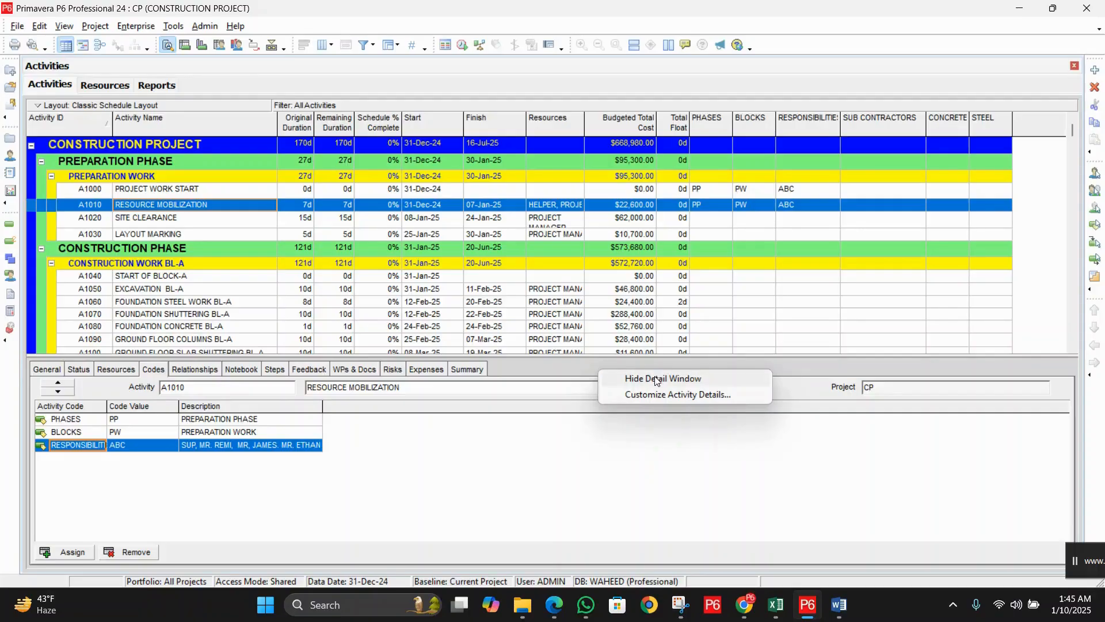
{"action": "right_click", "coordinate": [568, 369]}
{"action": "left_click", "coordinate": [521, 366]}
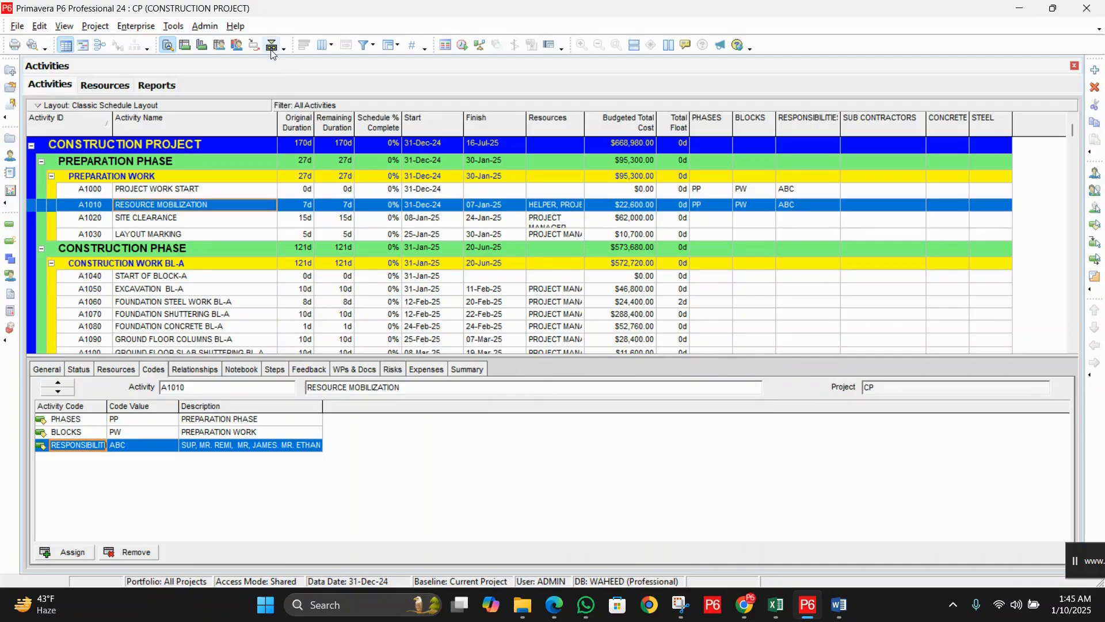
{"action": "left_click", "coordinate": [271, 46]}
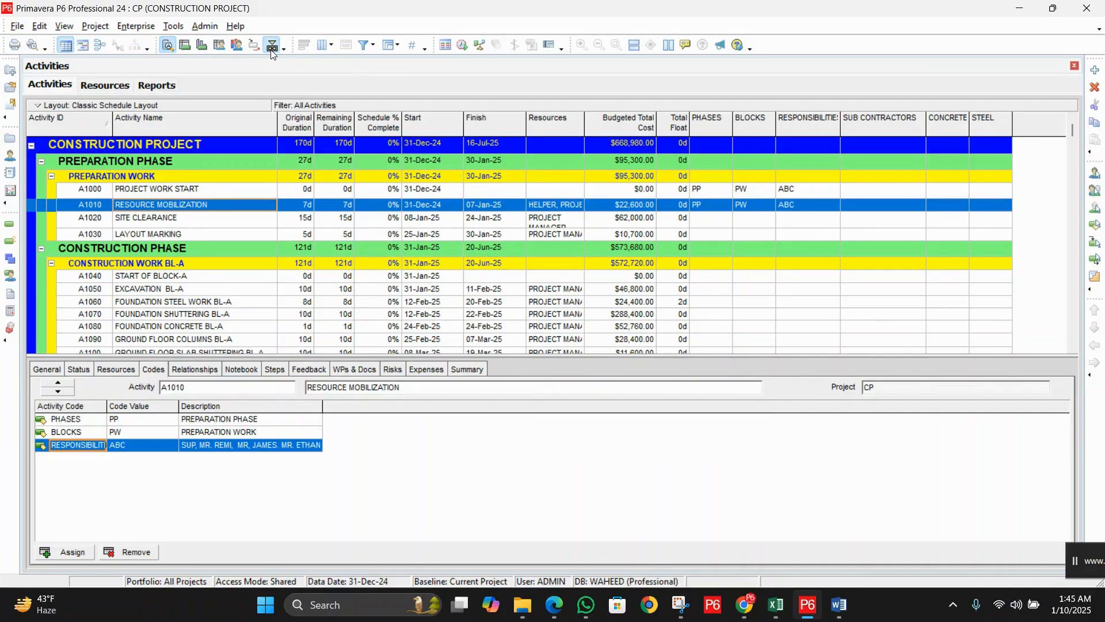
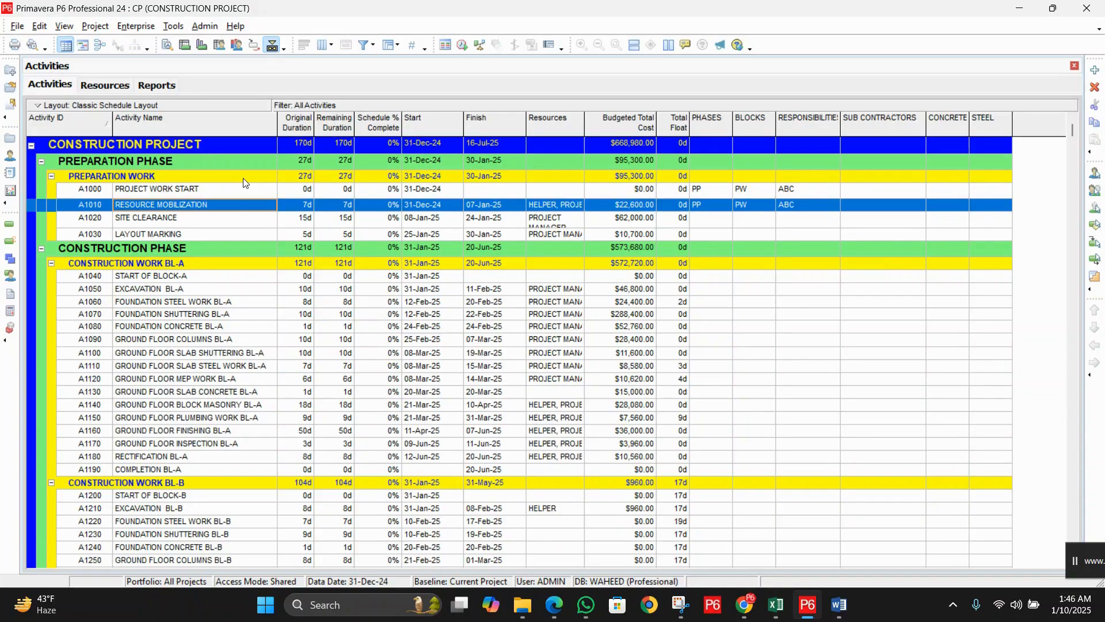
Step: Select activities A1000 through A1030 and bring up the Assign > Activity Codes menu option
{"action": "left_click", "coordinate": [216, 190]}
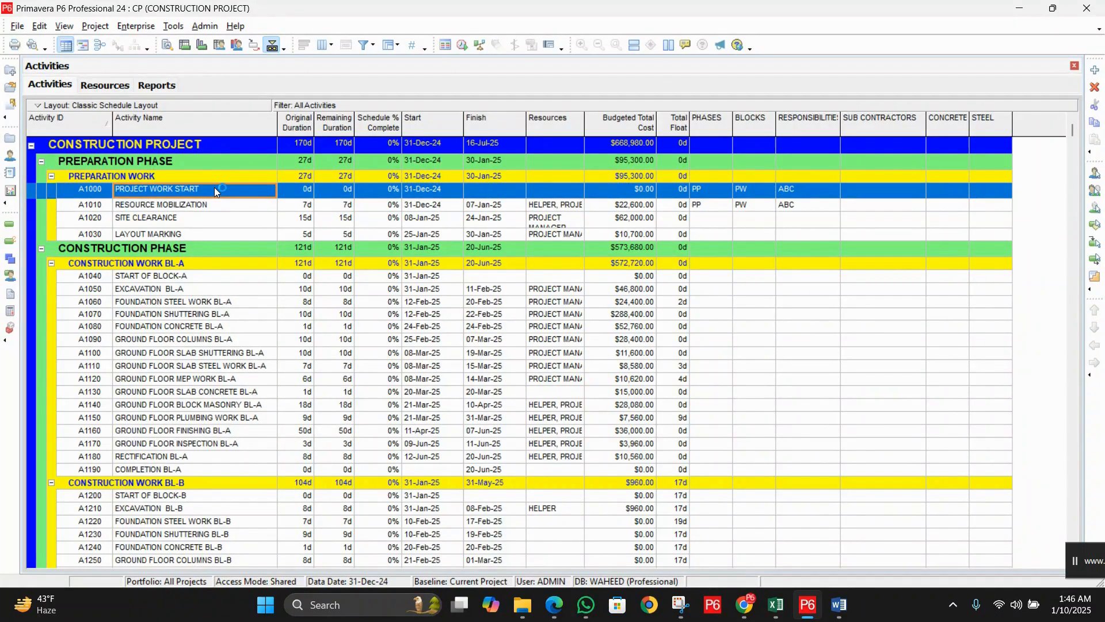
{"action": "left_click", "coordinate": [225, 234], "text": "shift"}
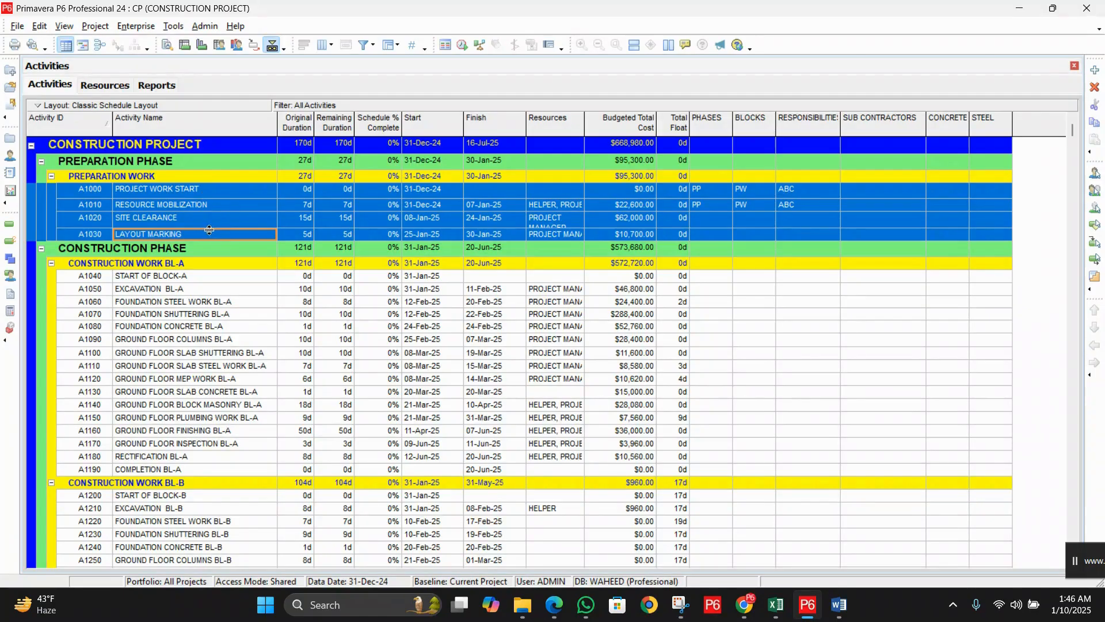
{"action": "right_click", "coordinate": [229, 202]}
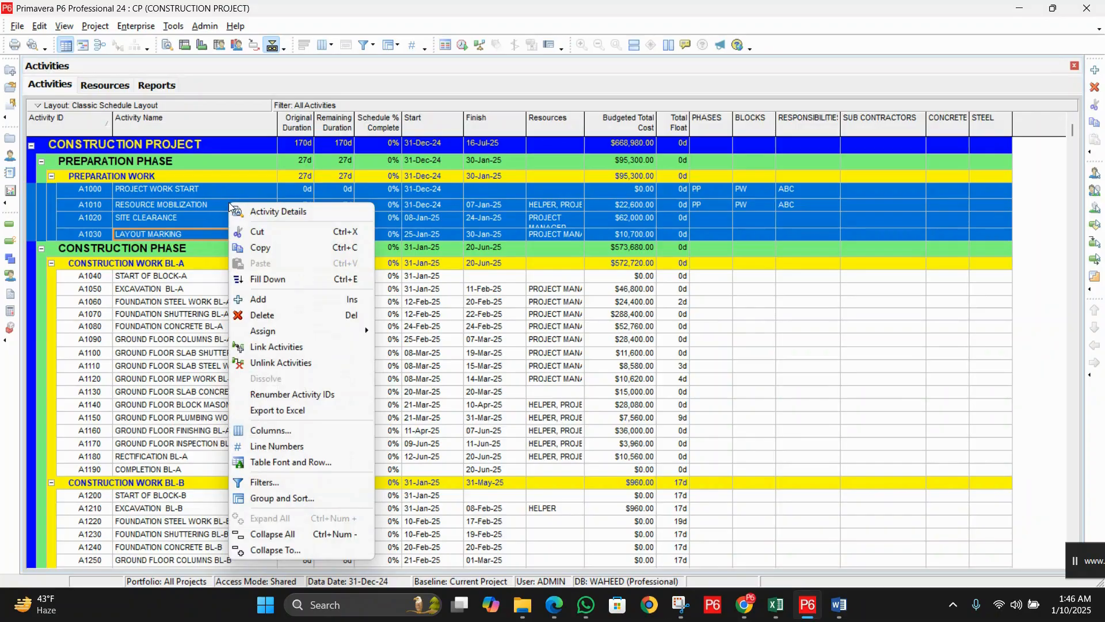
{"action": "mouse_move", "coordinate": [288, 333]}
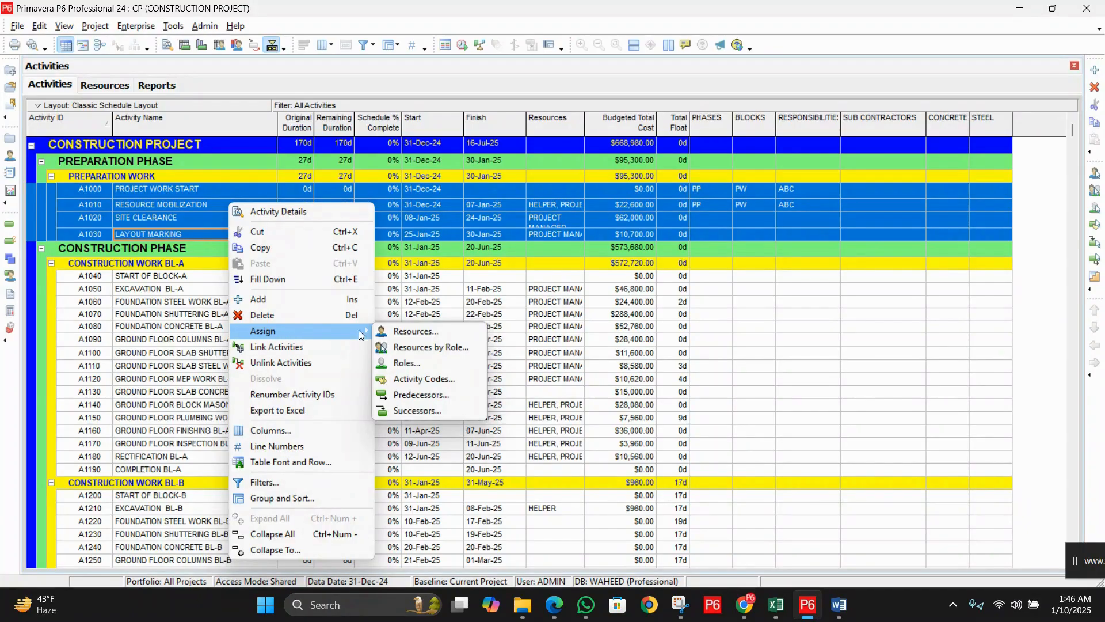
Step: Assign project codes PP, PW and ABC to activities A1000–A1030
{"action": "left_click", "coordinate": [439, 381]}
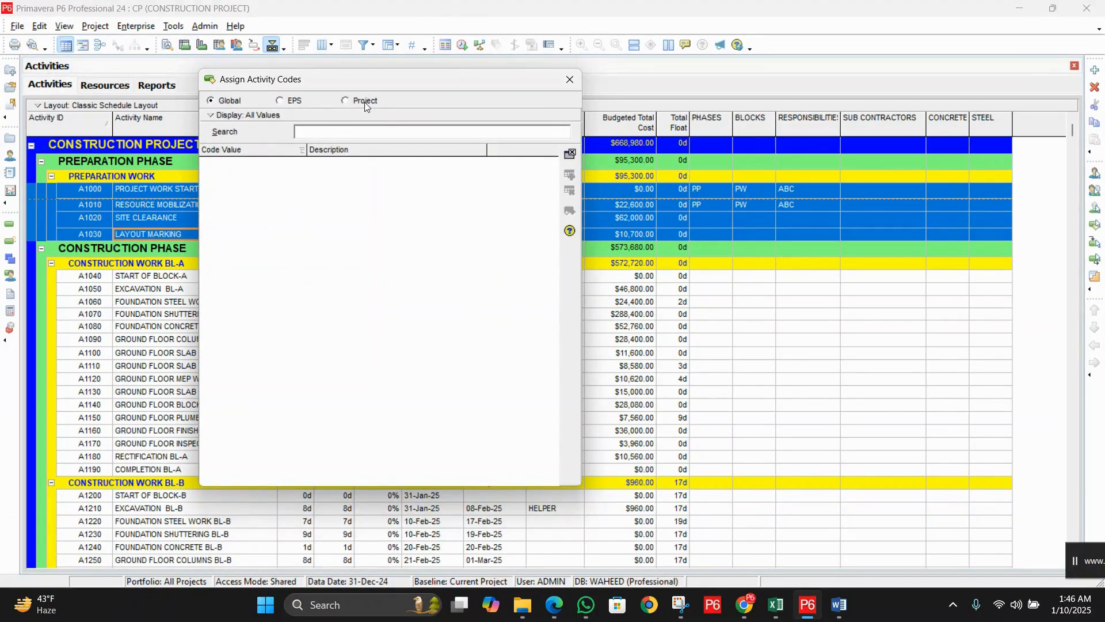
{"action": "left_click", "coordinate": [346, 101]}
{"action": "mouse_move", "coordinate": [383, 80]}
{"action": "left_mouse_down"}
{"action": "mouse_move", "coordinate": [351, 69]}
{"action": "mouse_move", "coordinate": [369, 69]}
{"action": "left_mouse_up"}
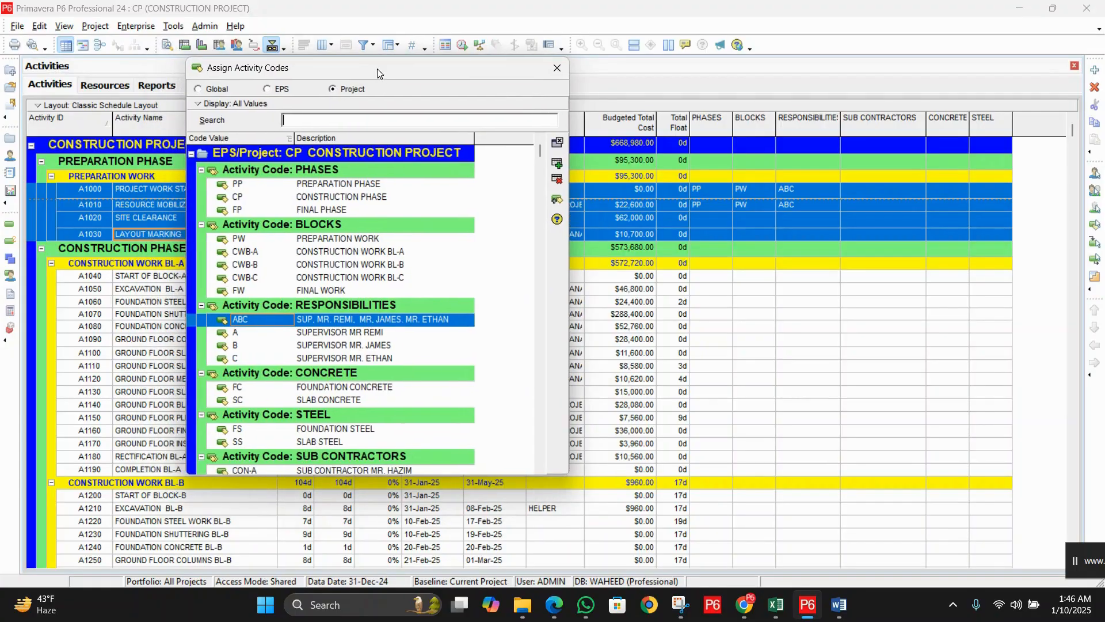
{"action": "double_click", "coordinate": [350, 185]}
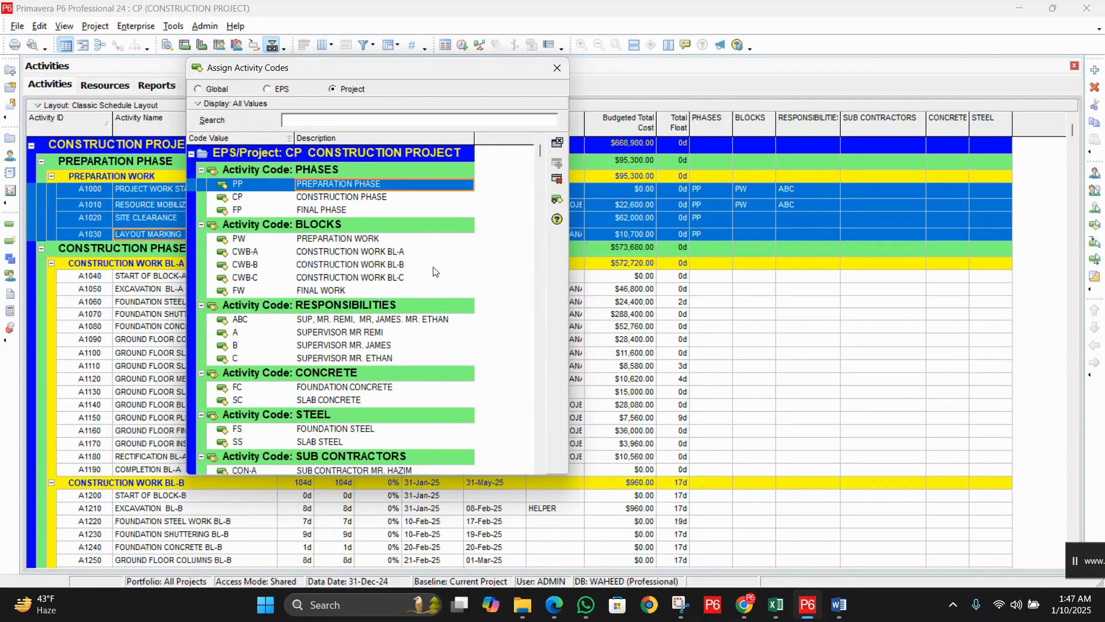
{"action": "left_click", "coordinate": [386, 238]}
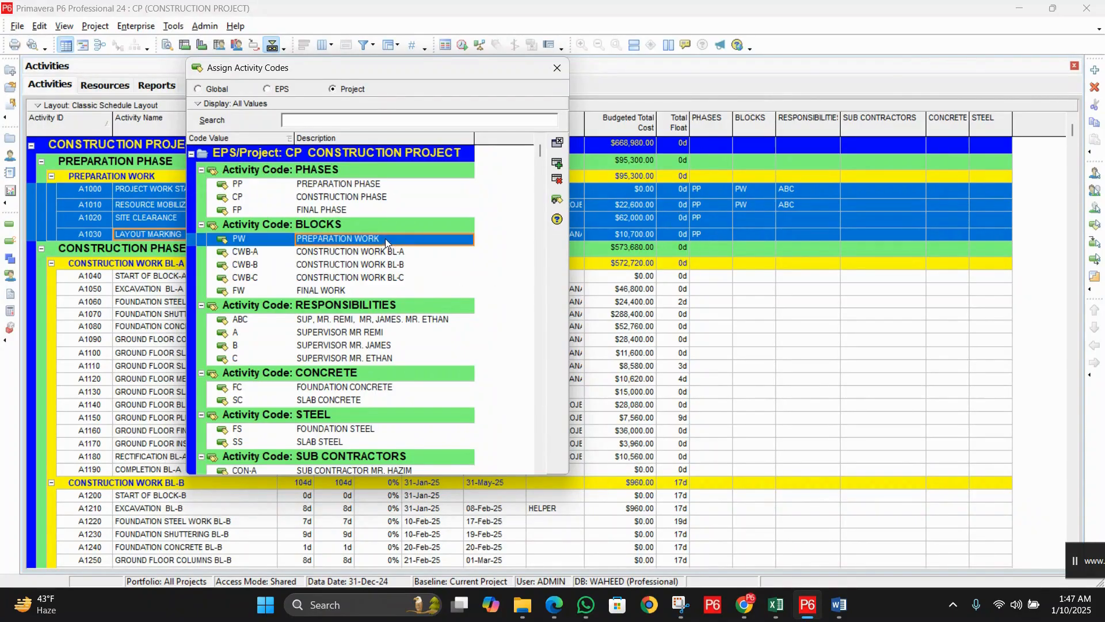
{"action": "left_click", "coordinate": [558, 166]}
{"action": "double_click", "coordinate": [410, 320]}
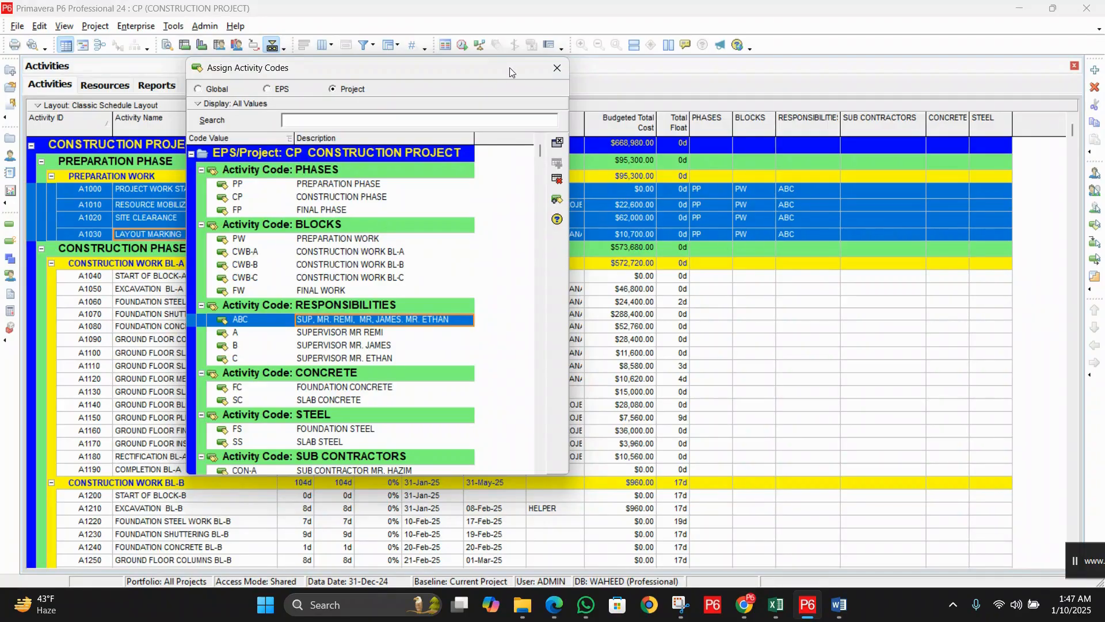
{"action": "left_click", "coordinate": [557, 68]}
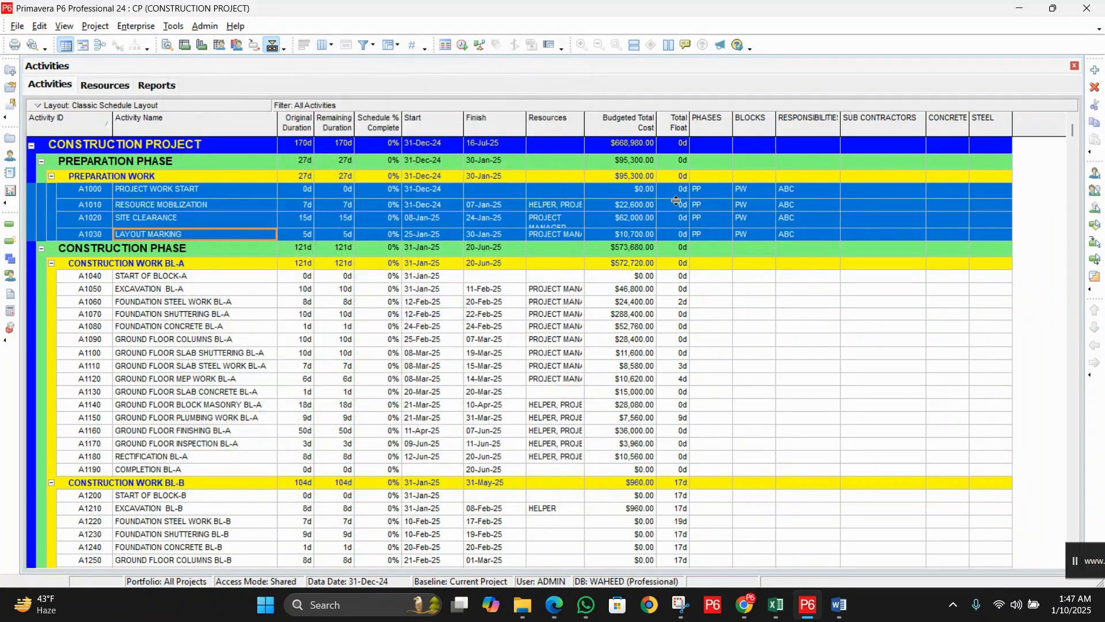
Step: Select activities A1040 through A1190 and open the Assign Activity Codes window
{"action": "left_click", "coordinate": [254, 278]}
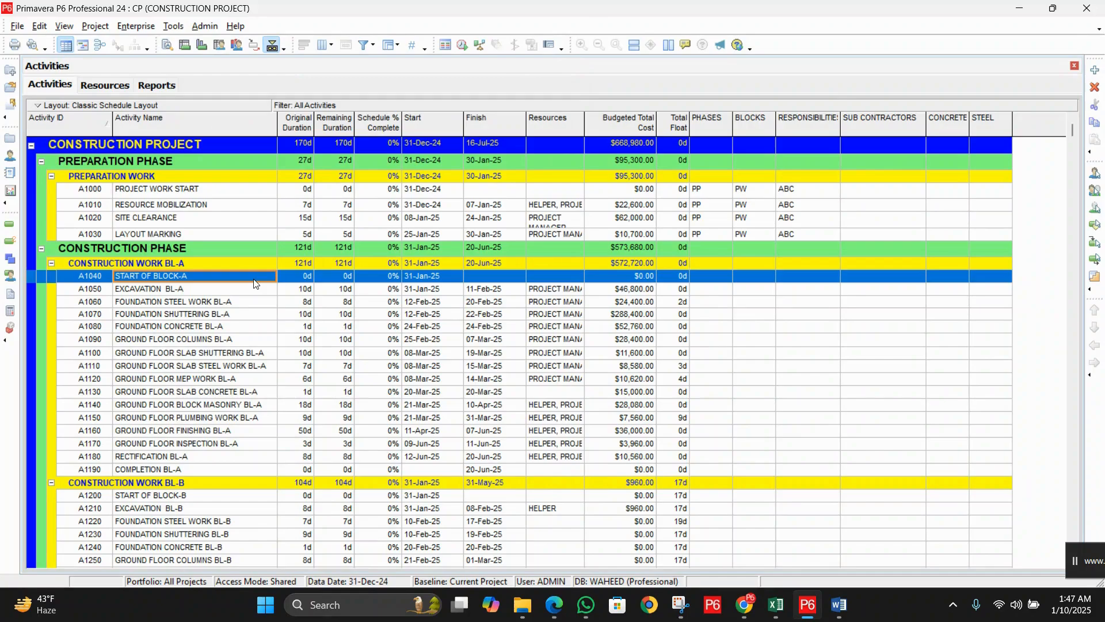
{"action": "key", "text": "shift+Down"}
{"action": "key", "text": "shift+Down"}
{"action": "key", "text": "shift+Down"}
{"action": "key", "text": "shift+Down"}
{"action": "key", "text": "shift+Down"}
{"action": "key", "text": "shift+Down"}
{"action": "key", "text": "shift+Down"}
{"action": "key", "text": "shift+Down"}
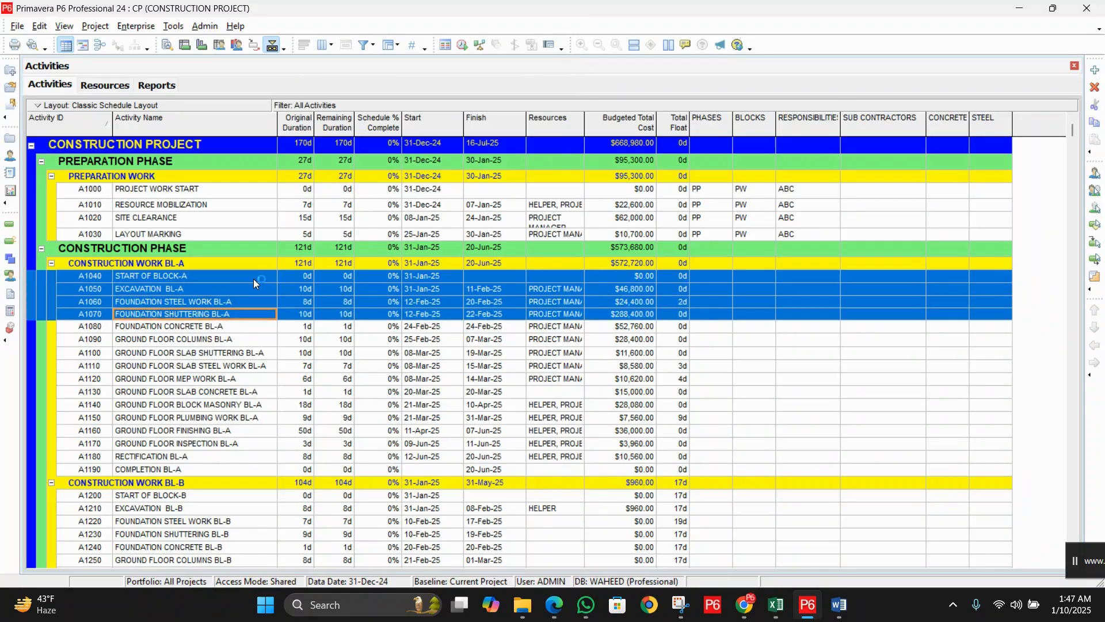
{"action": "key", "text": "shift+Down"}
{"action": "key", "text": "shift+Down"}
{"action": "key", "text": "shift+Down"}
{"action": "key", "text": "shift+Down"}
{"action": "key", "text": "shift+Down"}
{"action": "key", "text": "shift+Down"}
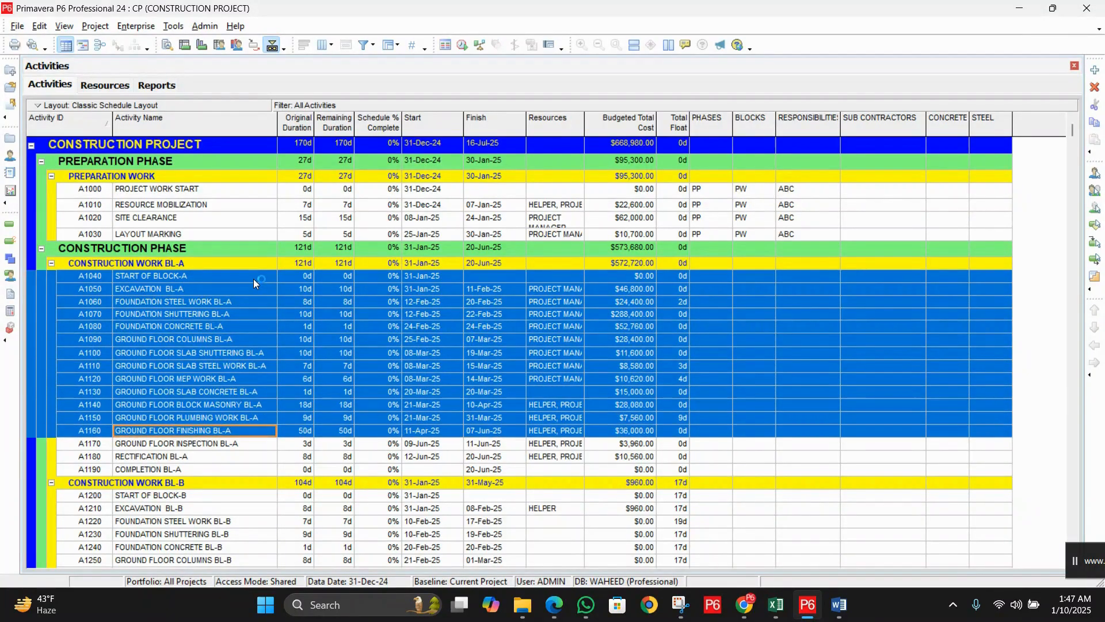
{"action": "key", "text": "shift+Down"}
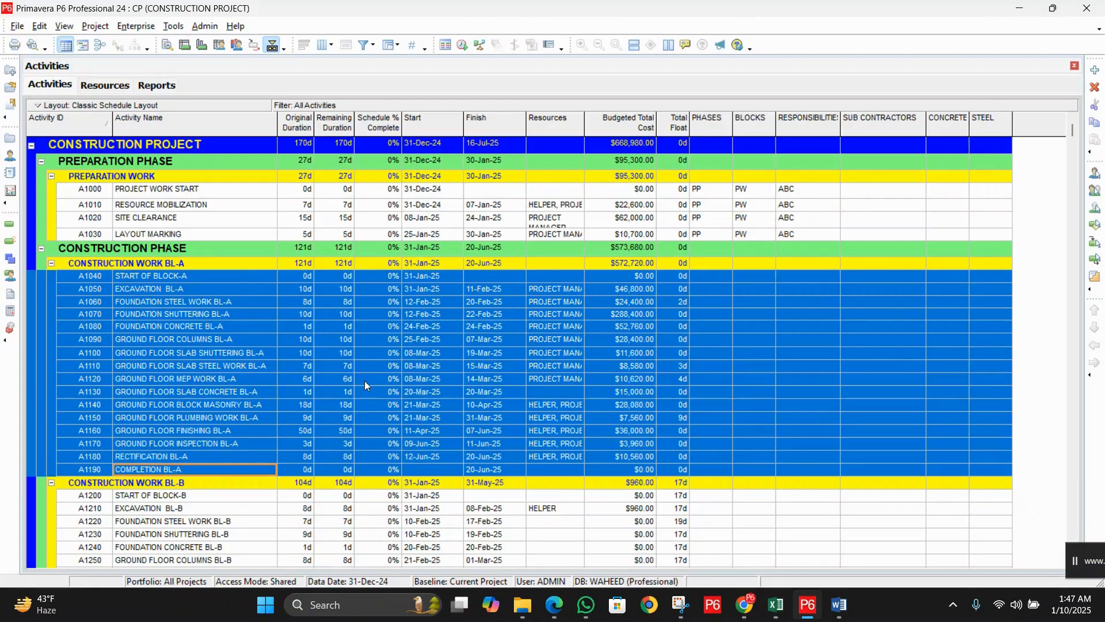
{"action": "right_click", "coordinate": [233, 305]}
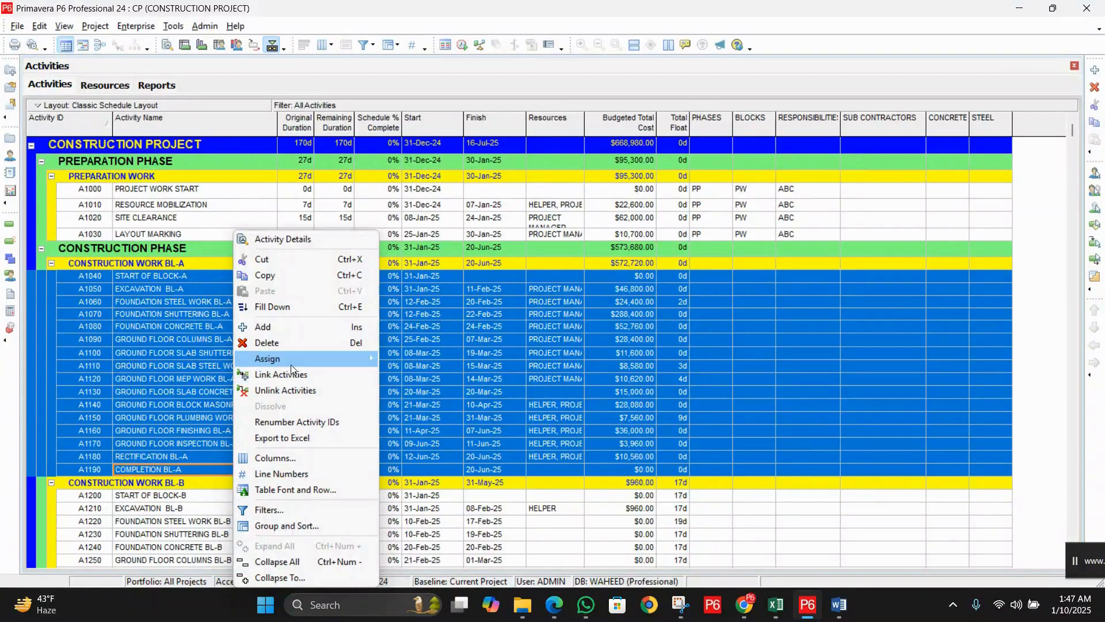
{"action": "mouse_move", "coordinate": [292, 363]}
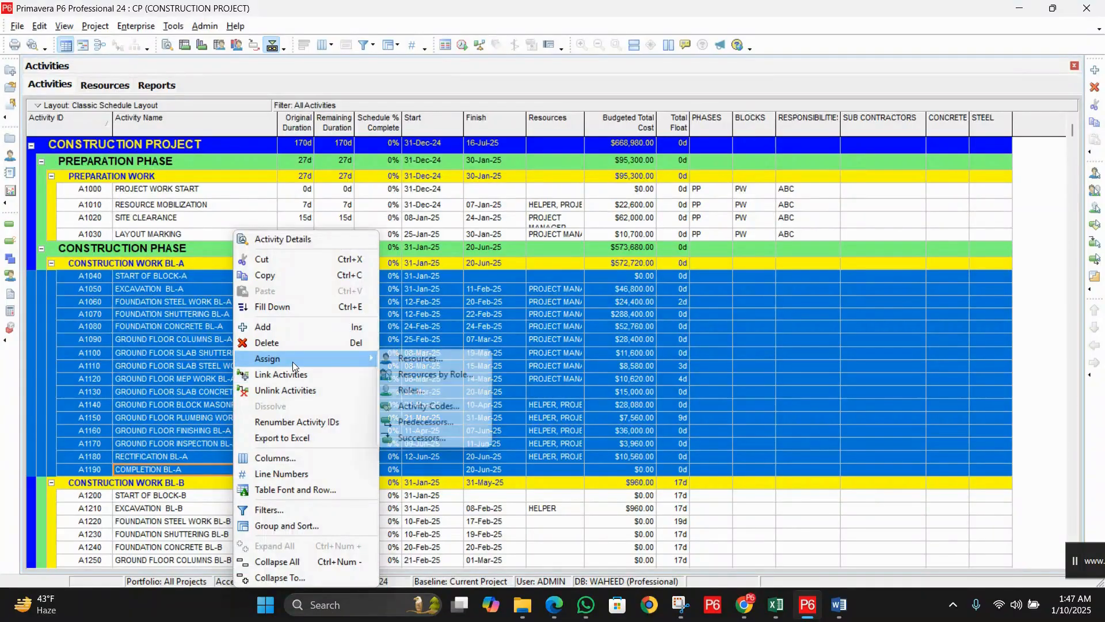
{"action": "left_click", "coordinate": [442, 408]}
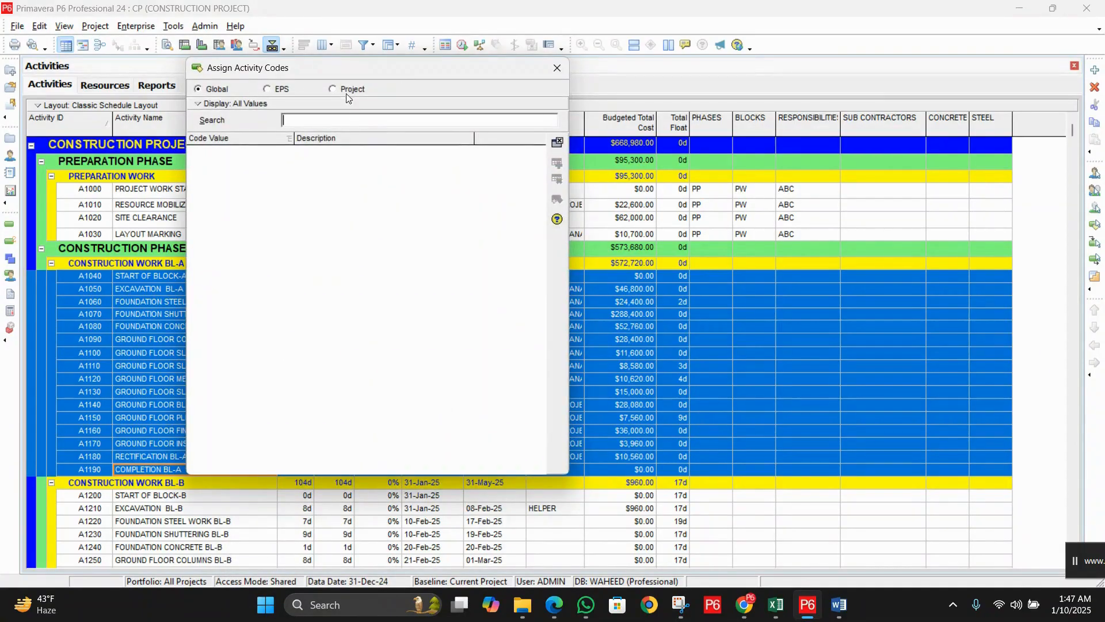
Step: Assign project codes CP, CWB-A, A and CON-A to activities A1040–A1190
{"action": "left_click", "coordinate": [345, 90]}
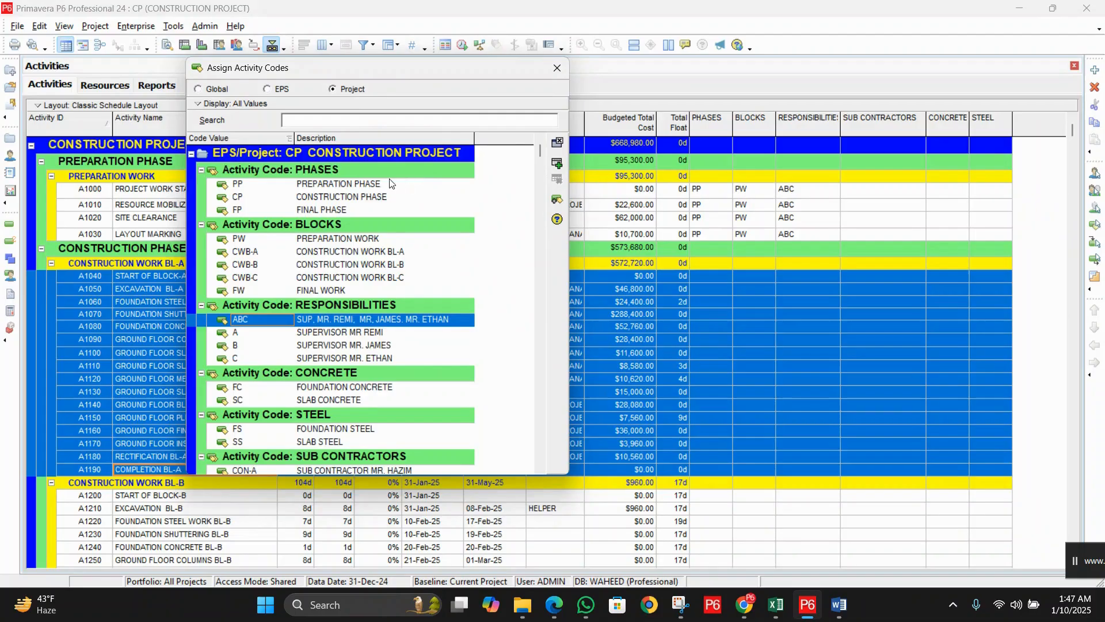
{"action": "double_click", "coordinate": [367, 199]}
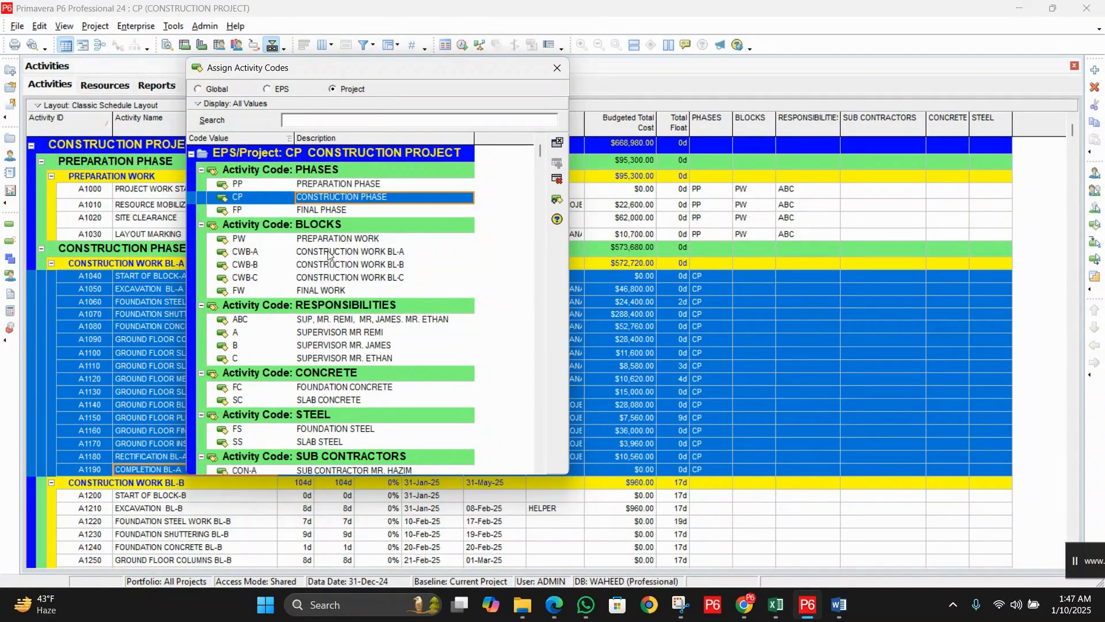
{"action": "double_click", "coordinate": [376, 255]}
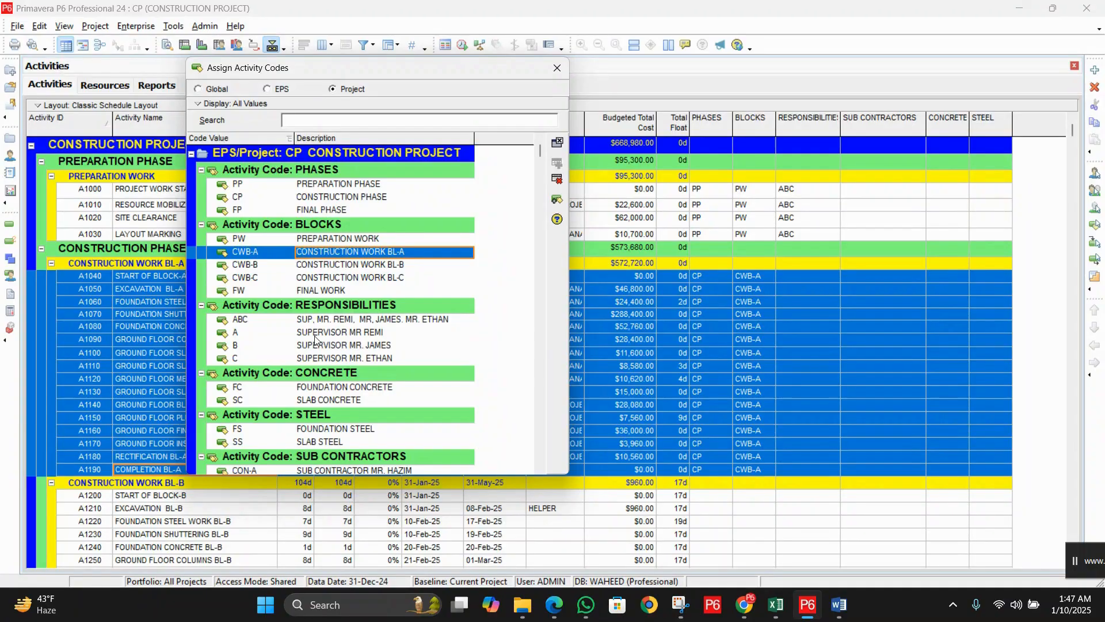
{"action": "left_click", "coordinate": [374, 335]}
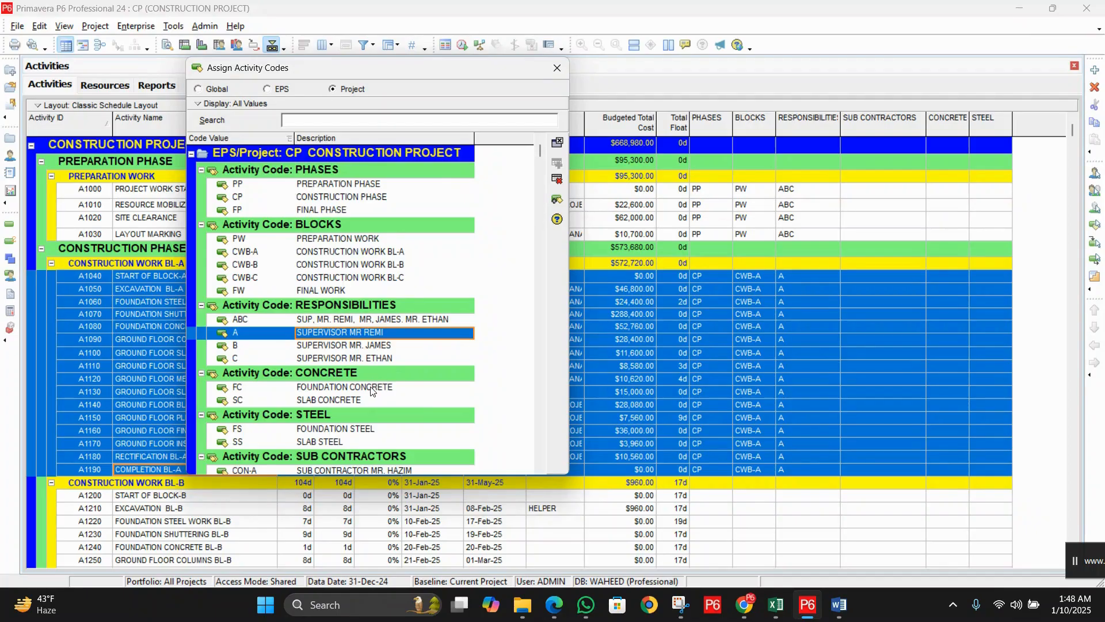
{"action": "scroll", "coordinate": [369, 379], "scroll_direction": "down", "scroll_amount": 1}
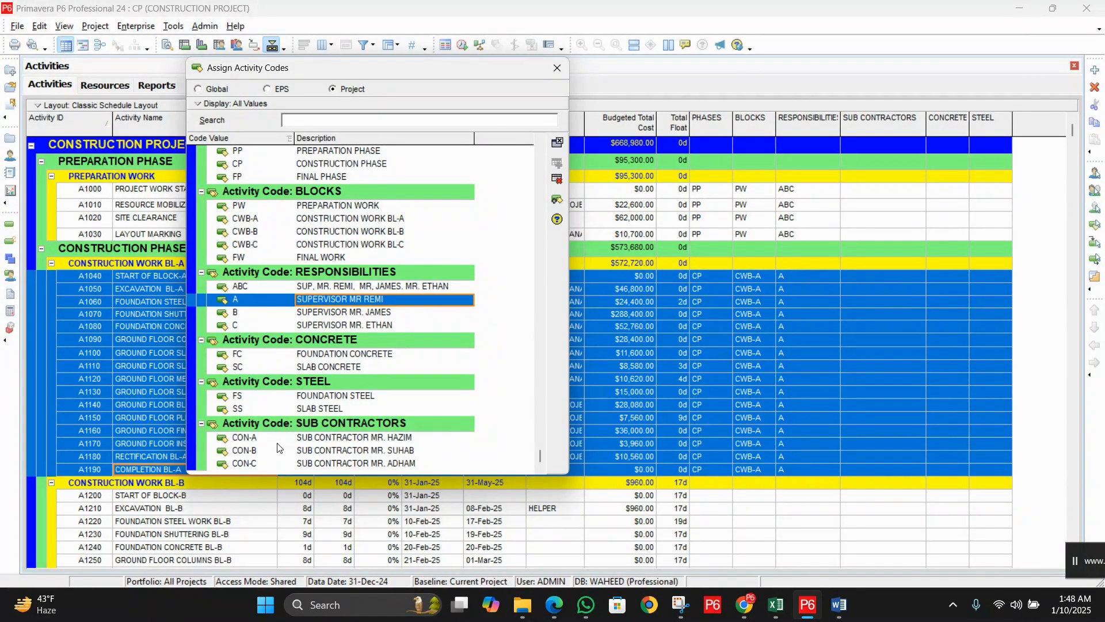
{"action": "double_click", "coordinate": [377, 440]}
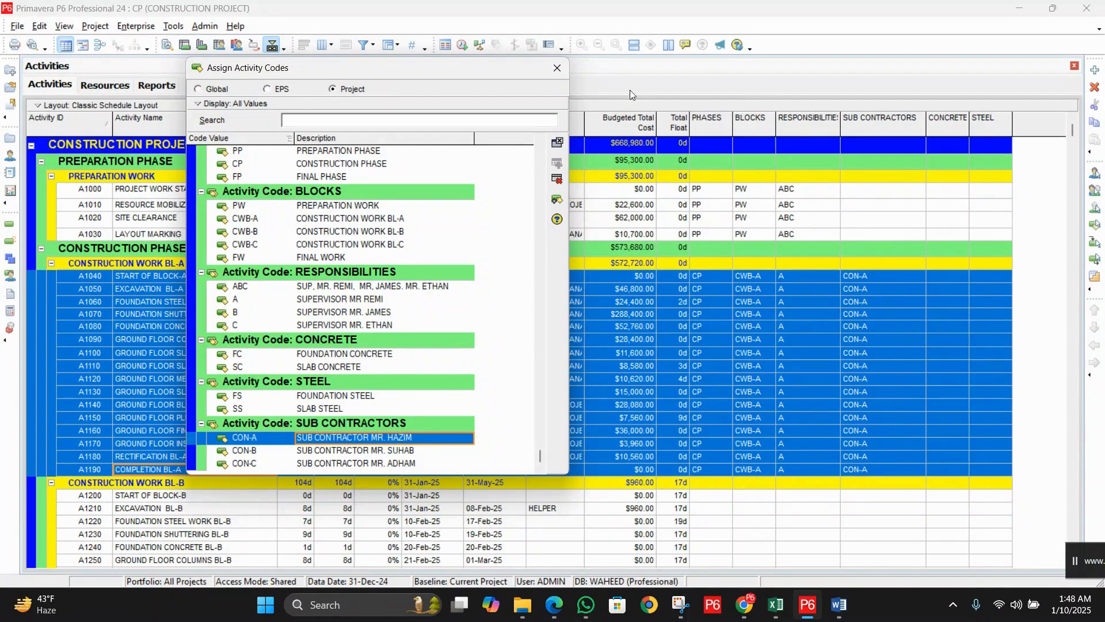
{"action": "left_click", "coordinate": [556, 68]}
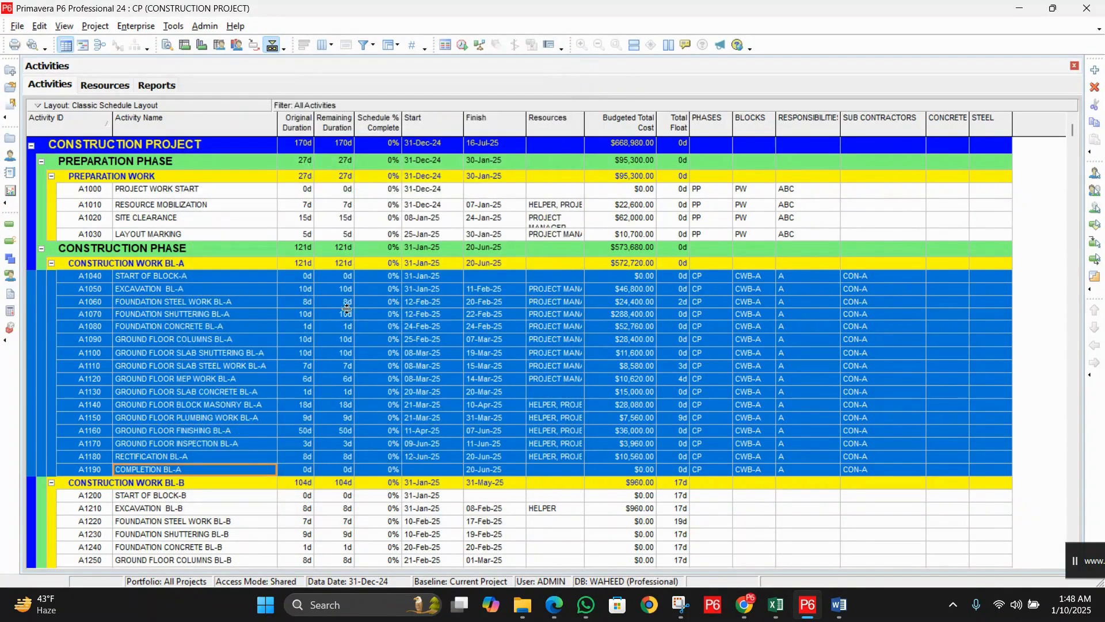
Step: Give A1060 steel code FS and A1080 concrete code FC
{"action": "left_click", "coordinate": [208, 302]}
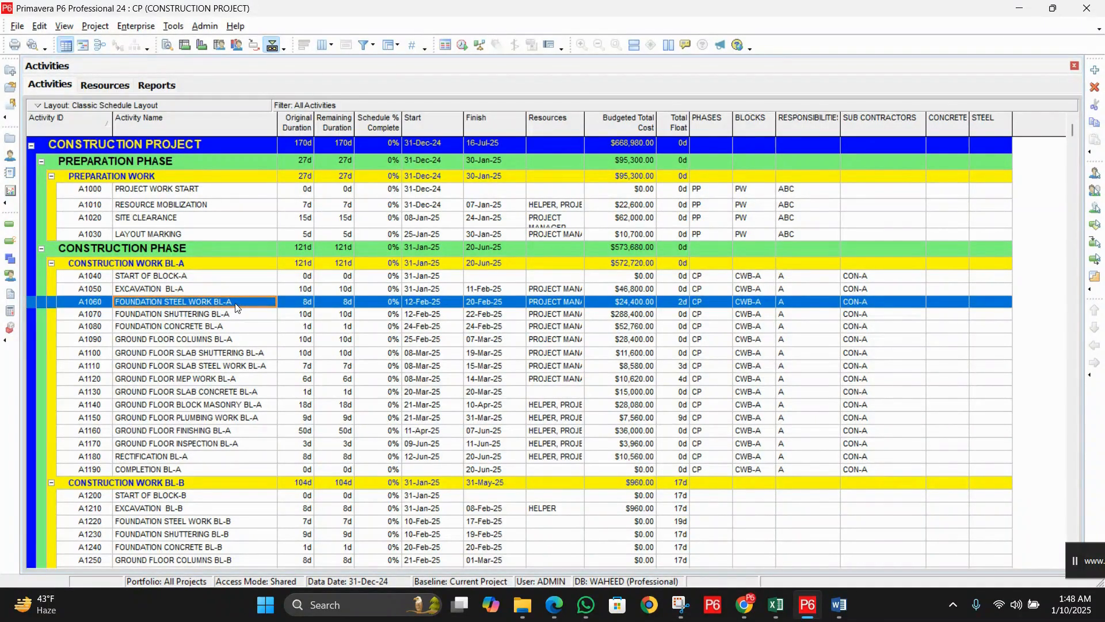
{"action": "double_click", "coordinate": [994, 308]}
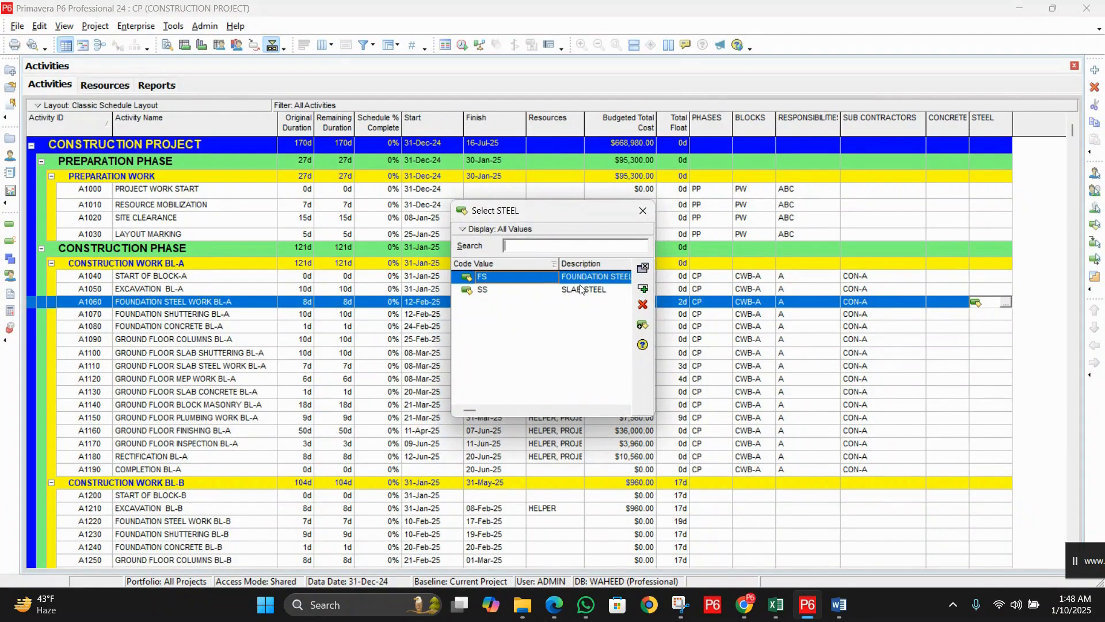
{"action": "double_click", "coordinate": [594, 277]}
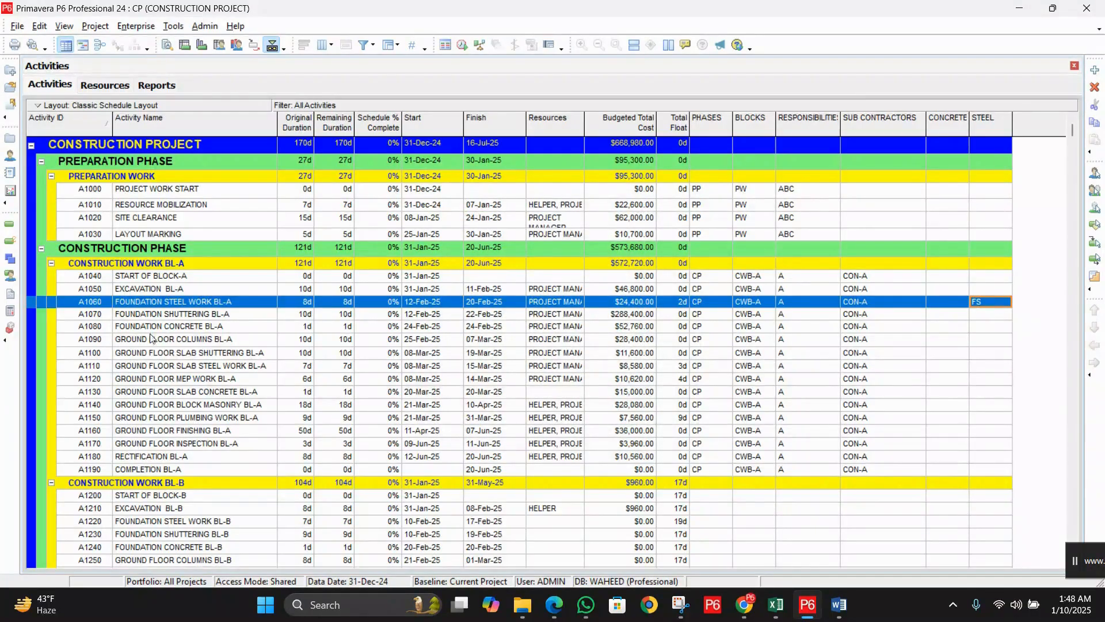
{"action": "left_click", "coordinate": [191, 318]}
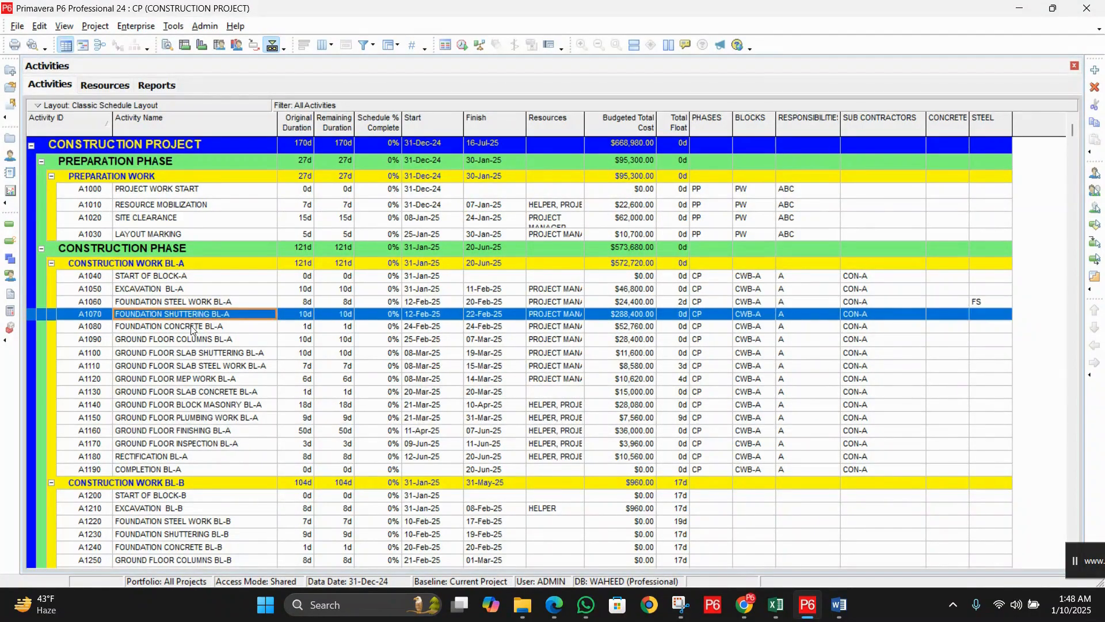
{"action": "left_click", "coordinate": [174, 328]}
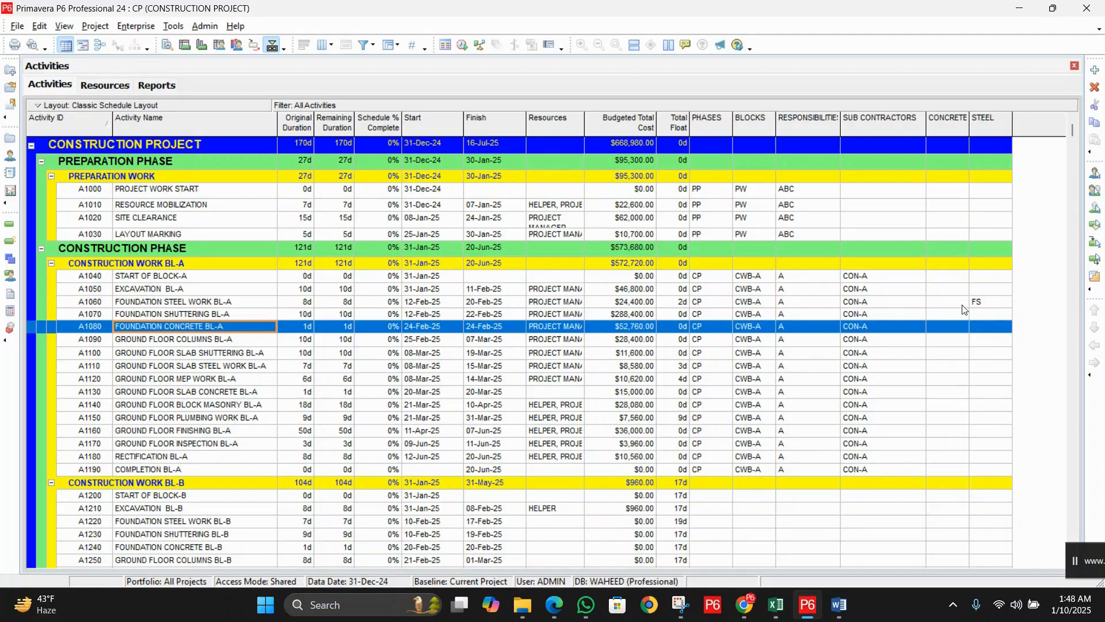
{"action": "left_click", "coordinate": [951, 330]}
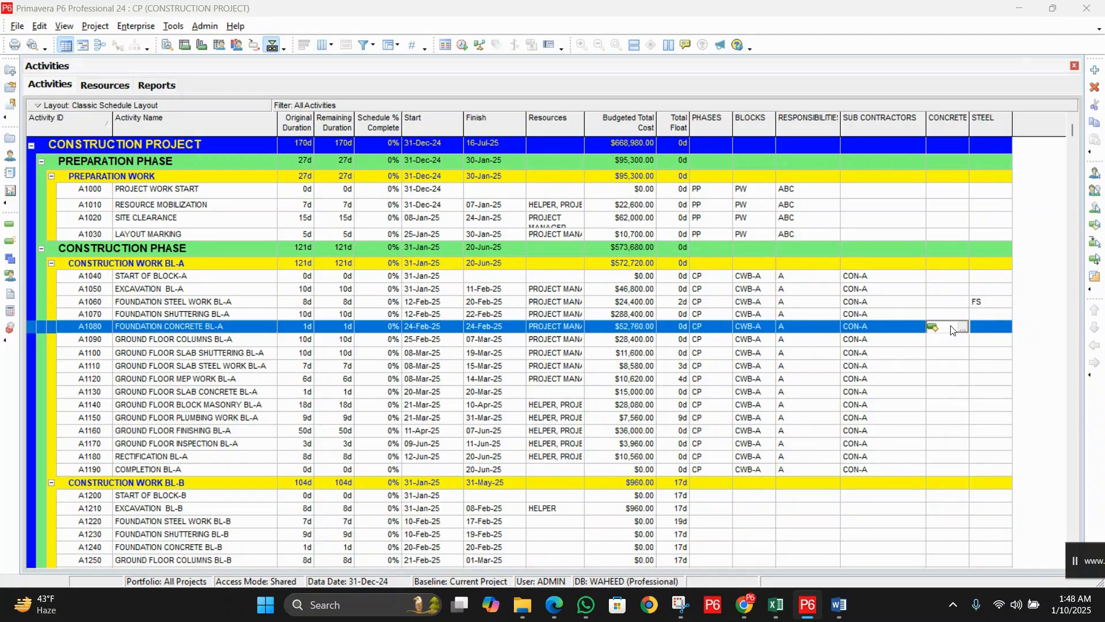
{"action": "left_click", "coordinate": [962, 327]}
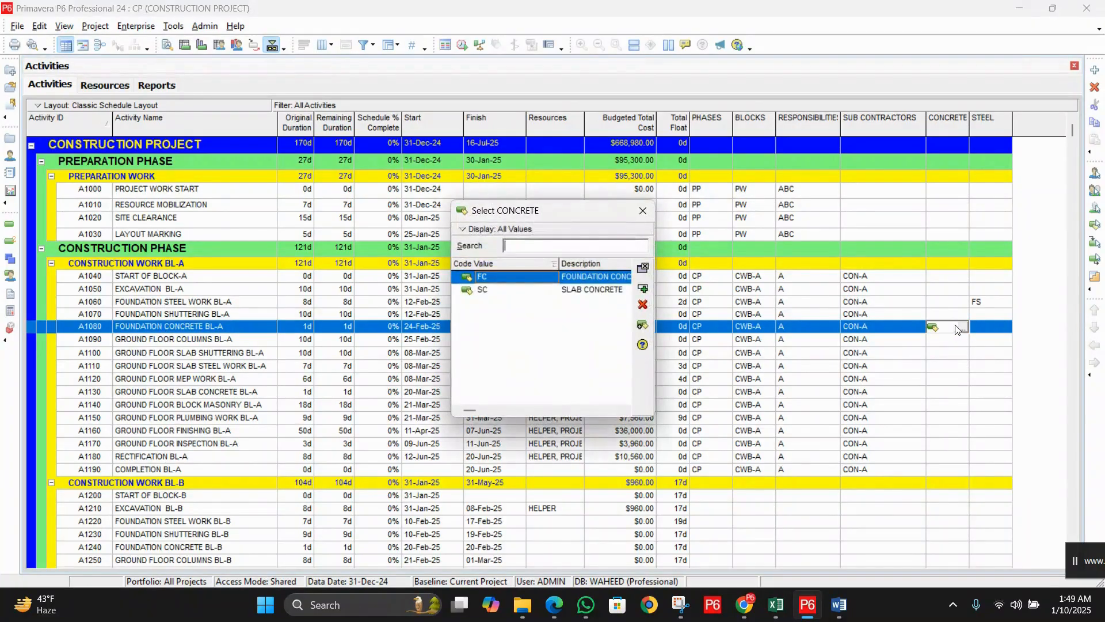
{"action": "double_click", "coordinate": [588, 277]}
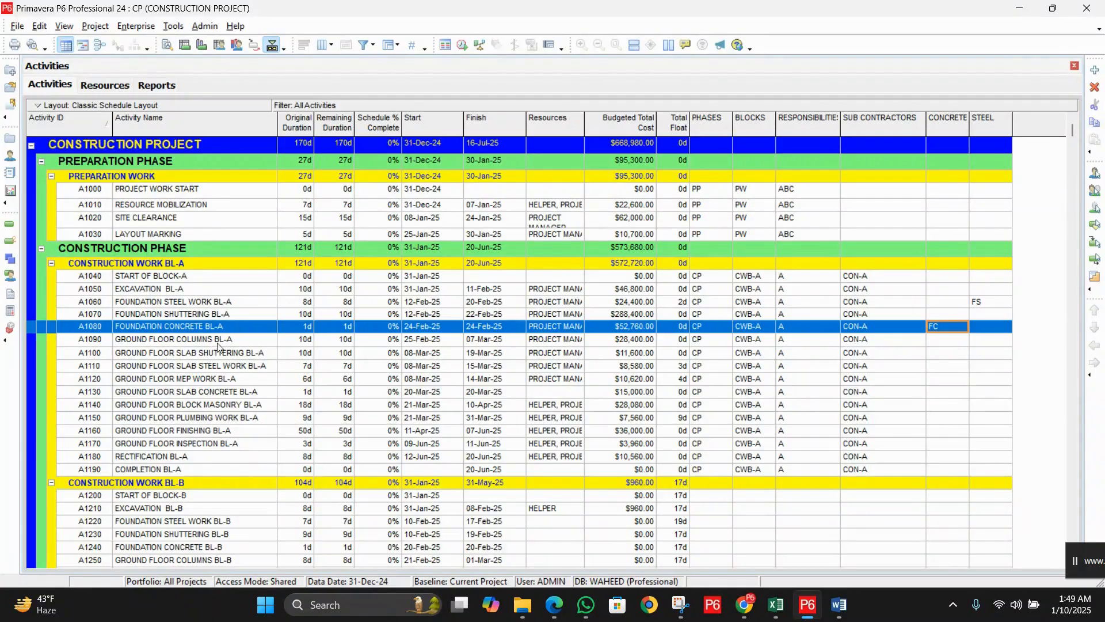
Step: Give A1110 steel code SS and A1130 concrete code SC
{"action": "left_click", "coordinate": [202, 368]}
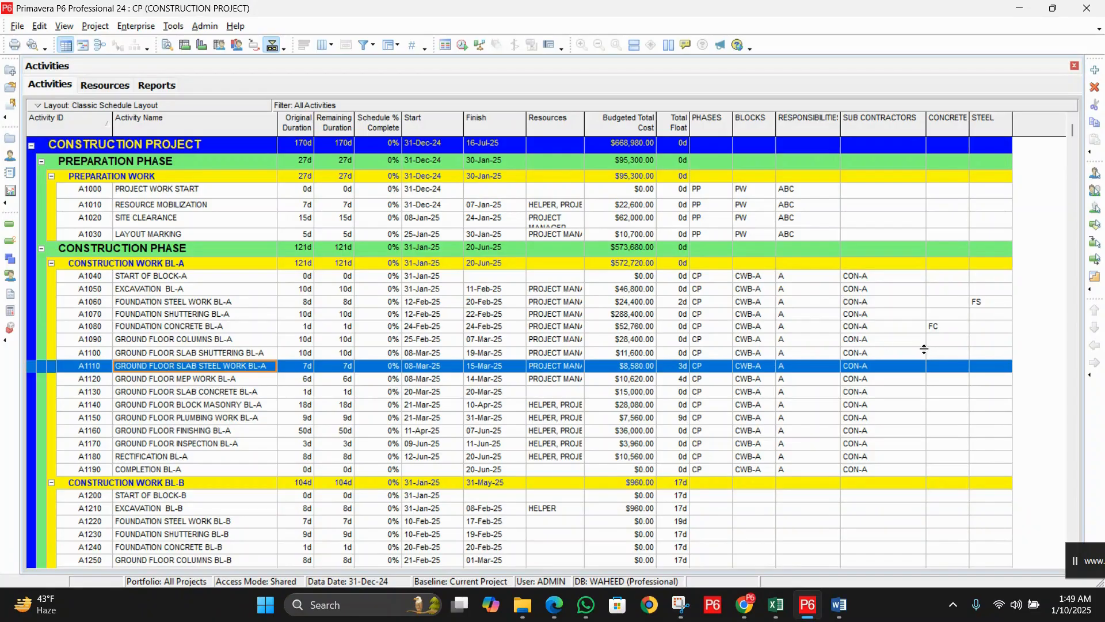
{"action": "left_click", "coordinate": [993, 369]}
{"action": "left_click", "coordinate": [994, 369]}
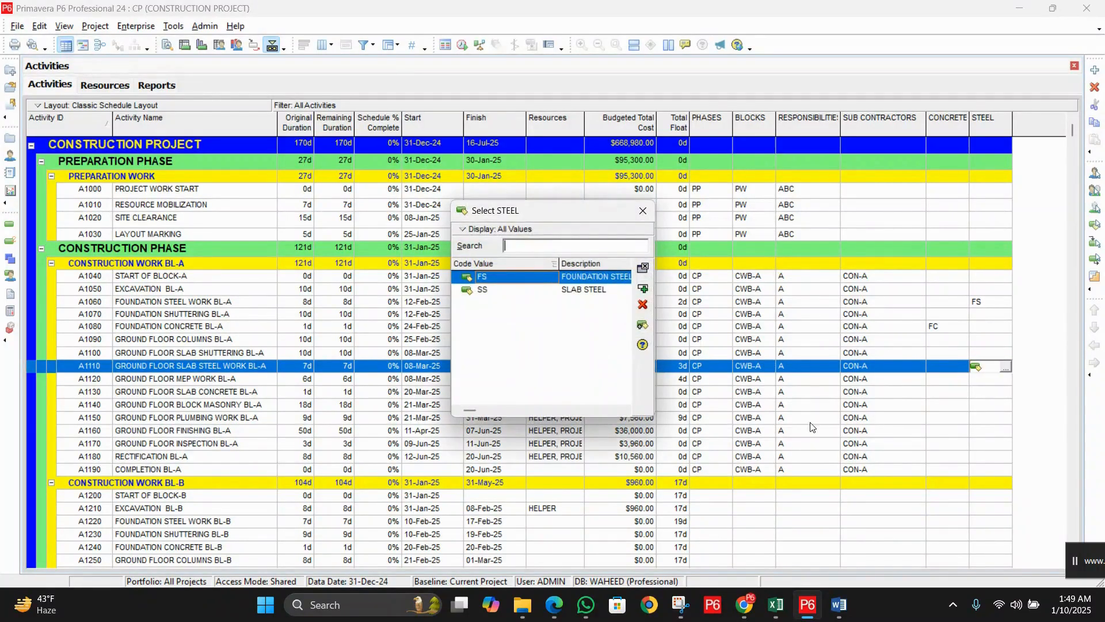
{"action": "double_click", "coordinate": [581, 290]}
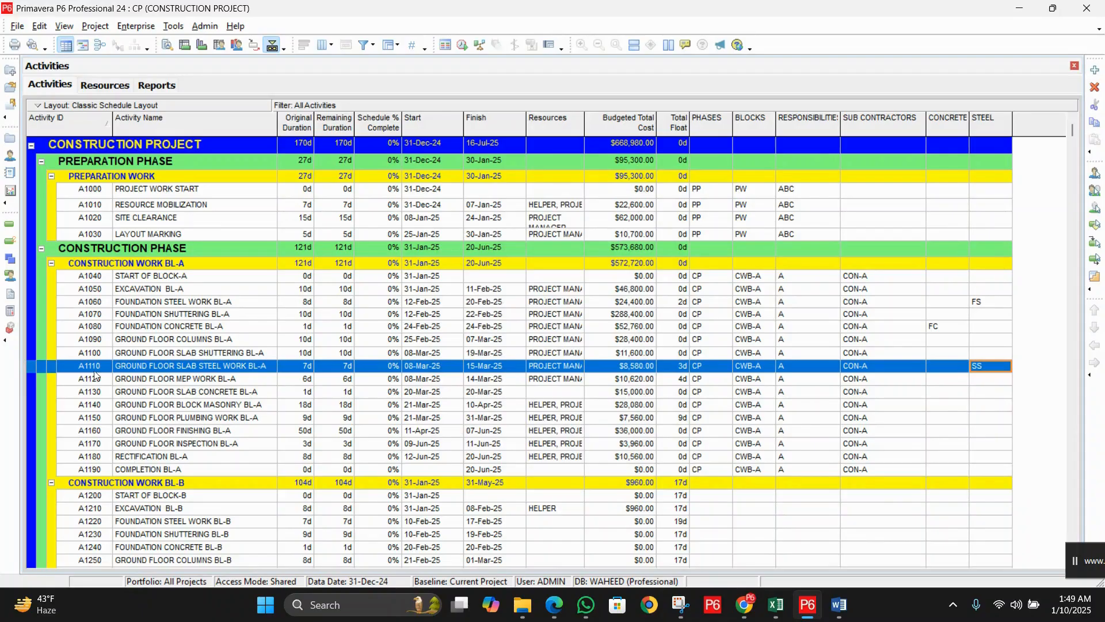
{"action": "left_click", "coordinate": [201, 393]}
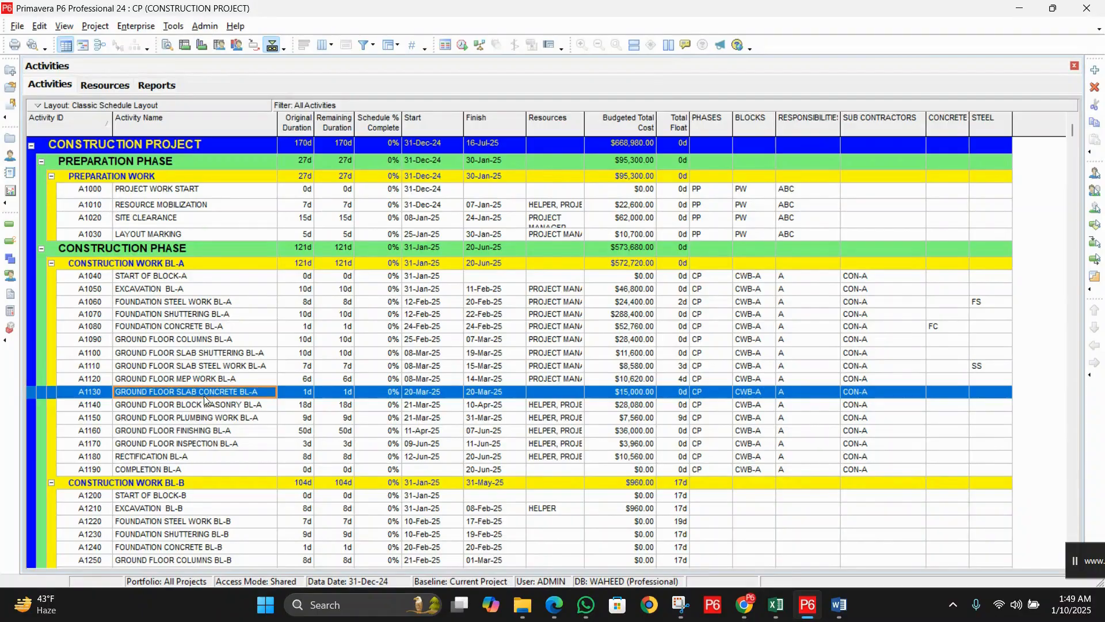
{"action": "double_click", "coordinate": [951, 397]}
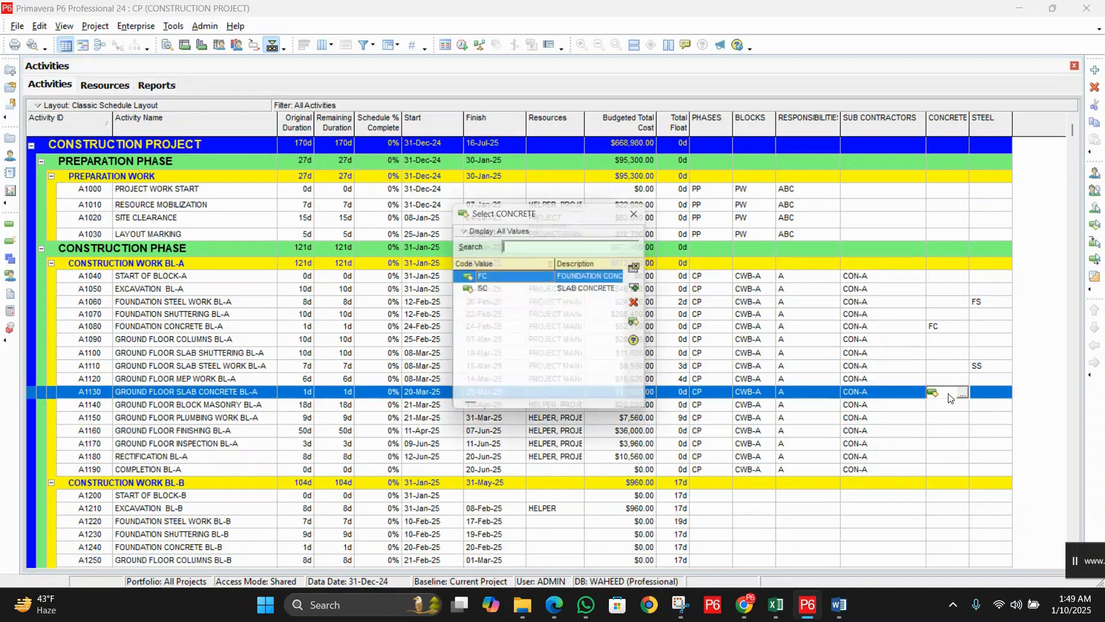
{"action": "double_click", "coordinate": [559, 293]}
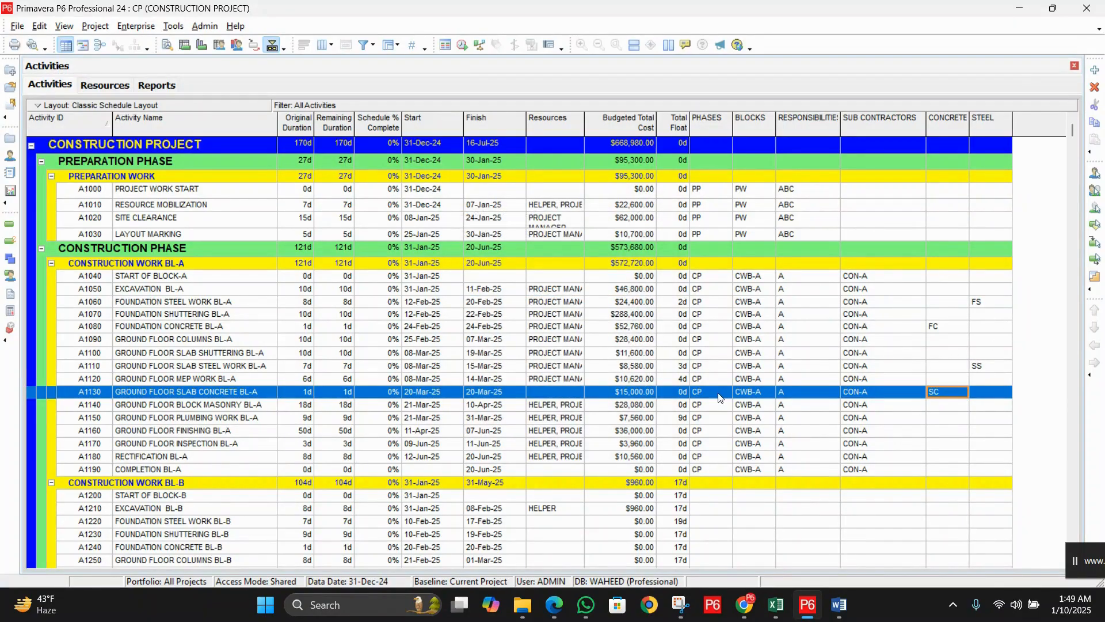
Step: Scroll the table and step through EXCAVATION, FOUNDATION SHUTTERING and FOUNDATION STEEL WORK BL-A
{"action": "scroll", "coordinate": [720, 397], "scroll_direction": "down", "scroll_amount": 4}
{"action": "scroll", "coordinate": [719, 398], "scroll_direction": "up", "scroll_amount": 1}
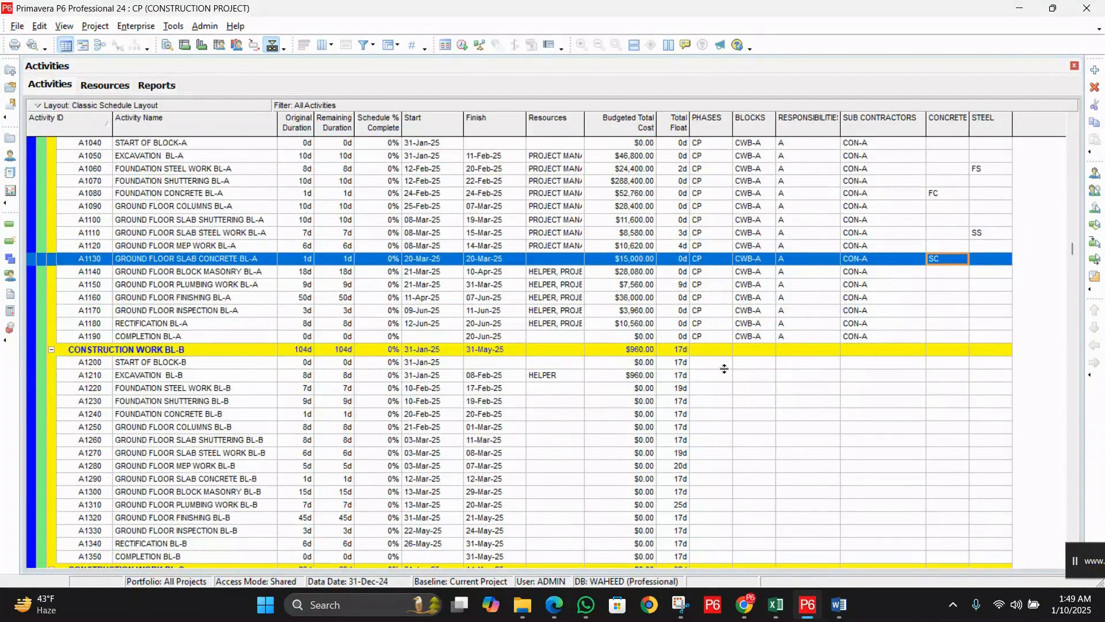
{"action": "scroll", "coordinate": [557, 380], "scroll_direction": "up", "scroll_amount": 3}
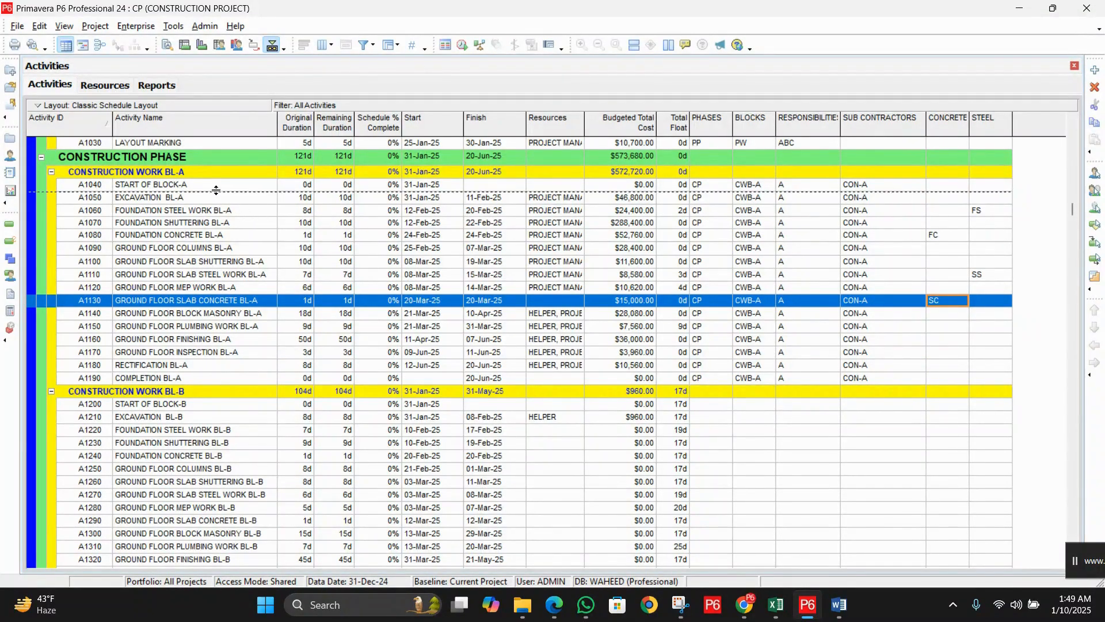
{"action": "left_click", "coordinate": [223, 198]}
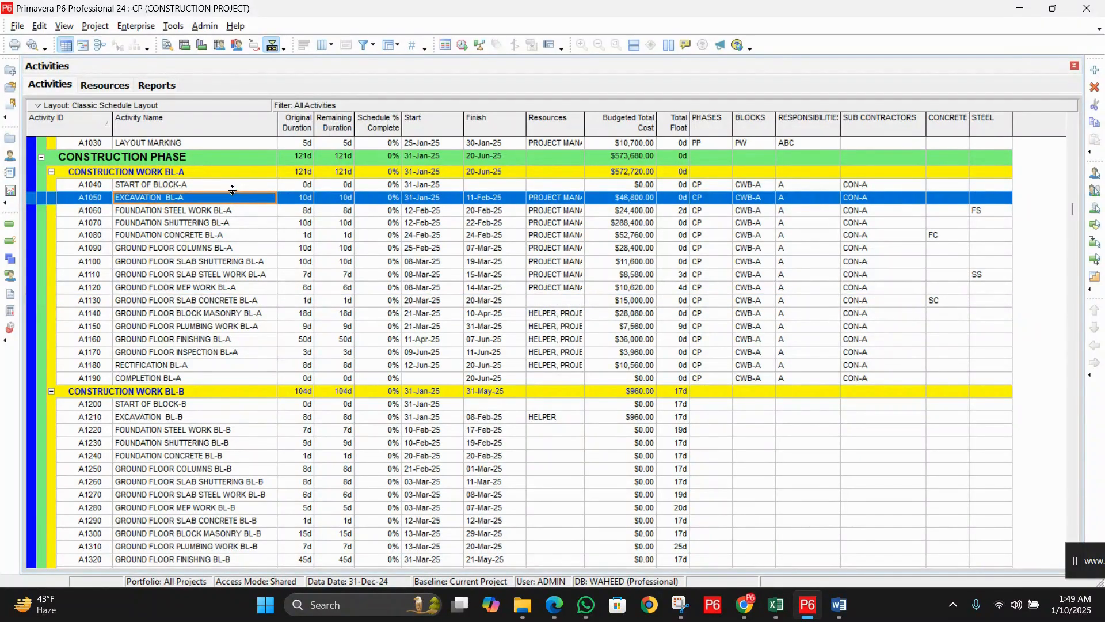
{"action": "left_click", "coordinate": [233, 186]}
{"action": "left_click", "coordinate": [233, 200]}
{"action": "left_click", "coordinate": [231, 212]}
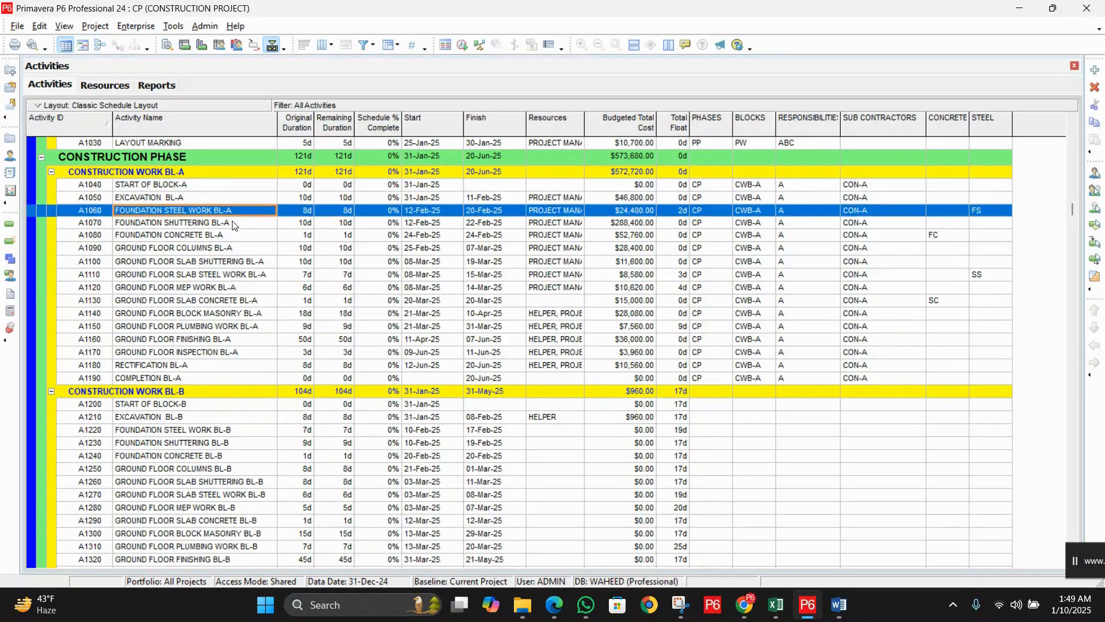
{"action": "left_click", "coordinate": [236, 224]}
{"action": "left_click", "coordinate": [238, 240]}
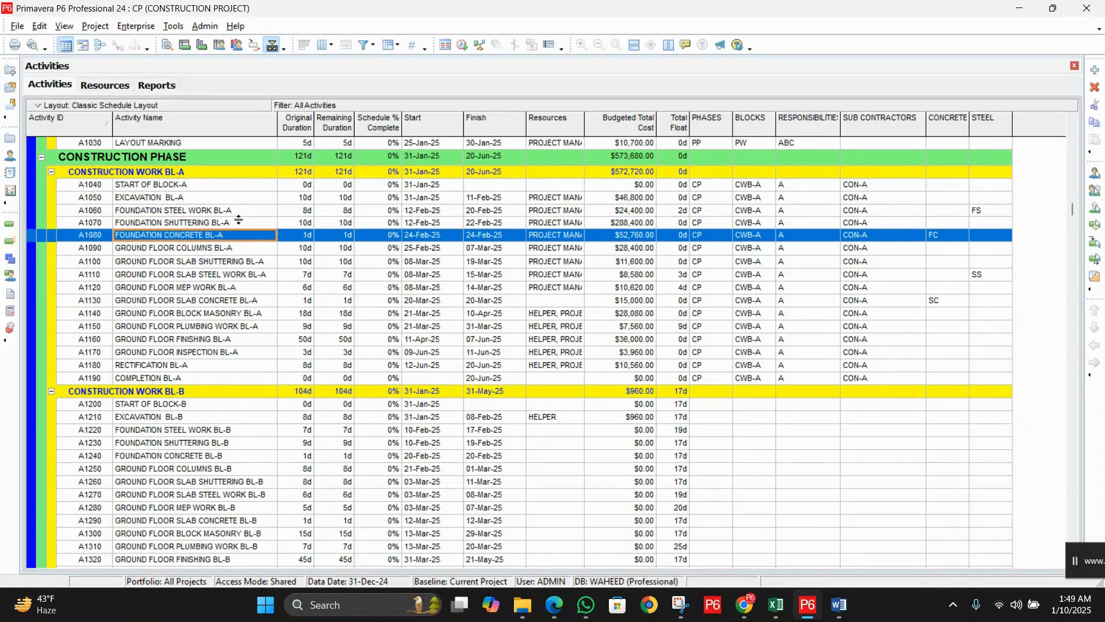
{"action": "left_click", "coordinate": [244, 216]}
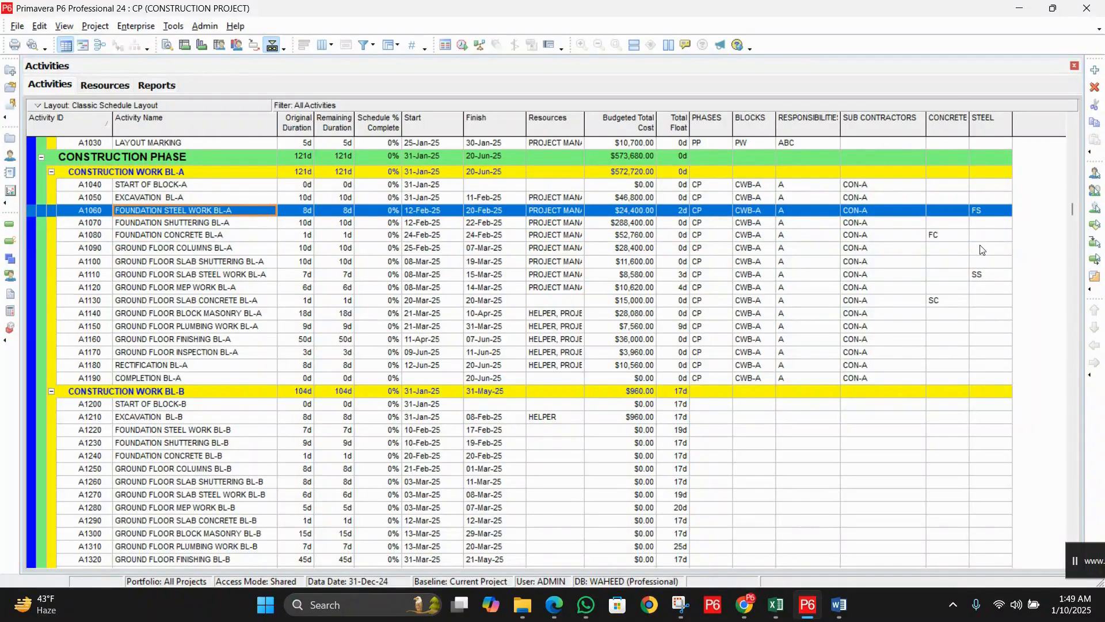
{"action": "scroll", "coordinate": [796, 397], "scroll_direction": "down", "scroll_amount": 2}
{"action": "scroll", "coordinate": [796, 397], "scroll_direction": "down", "scroll_amount": 6}
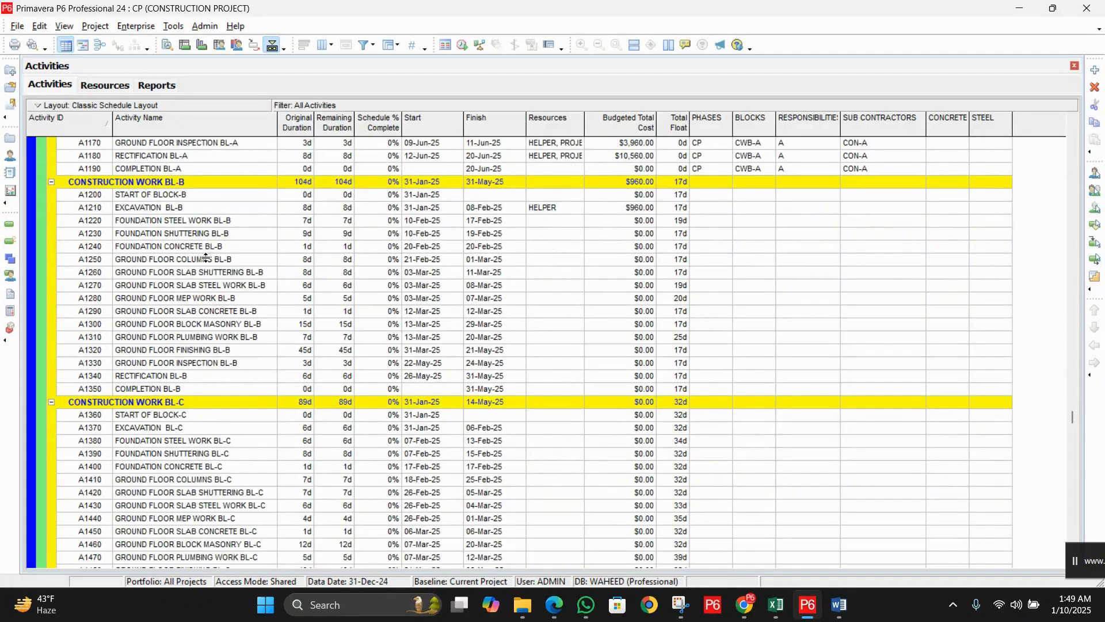
Step: Select activities A1200 through A1350 and open the Assign Activity Codes window
{"action": "left_click", "coordinate": [200, 196]}
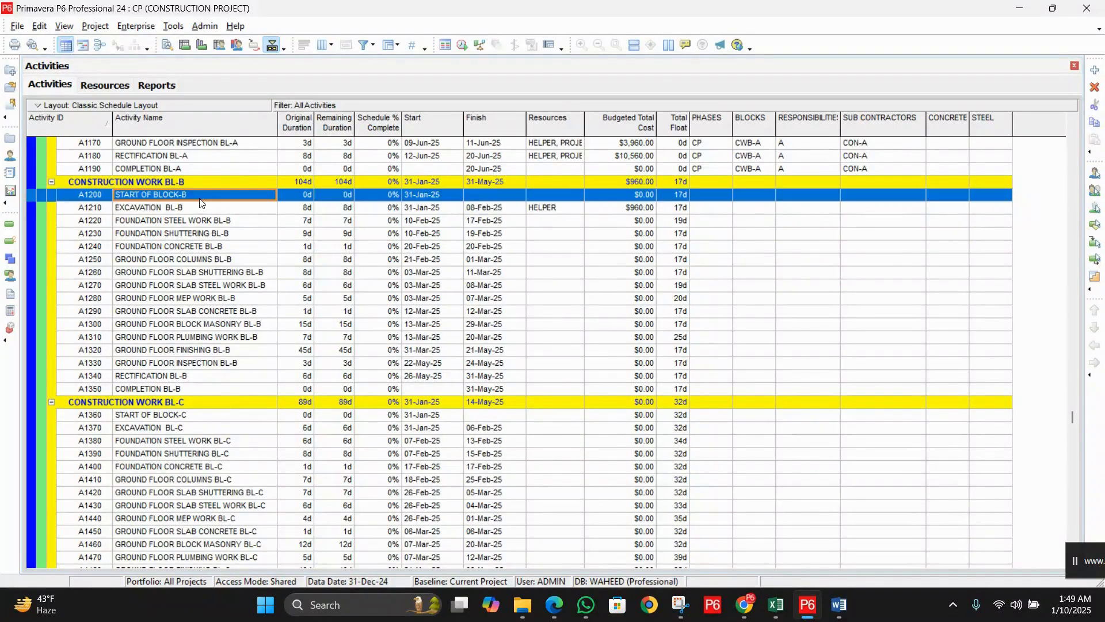
{"action": "left_click", "coordinate": [251, 389], "text": "shift"}
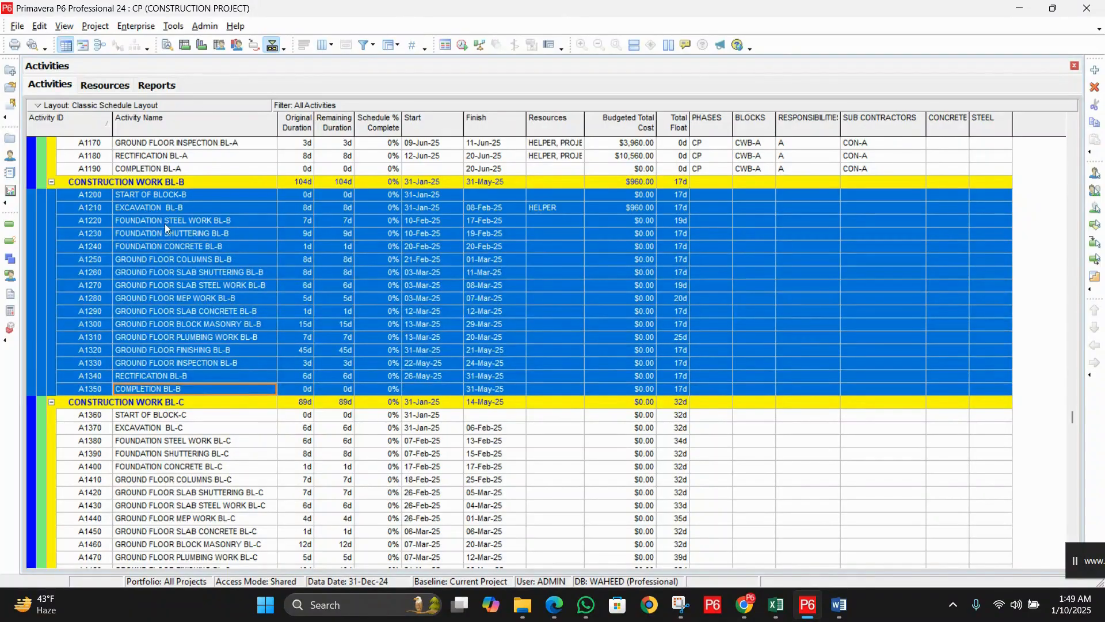
{"action": "right_click", "coordinate": [231, 218]}
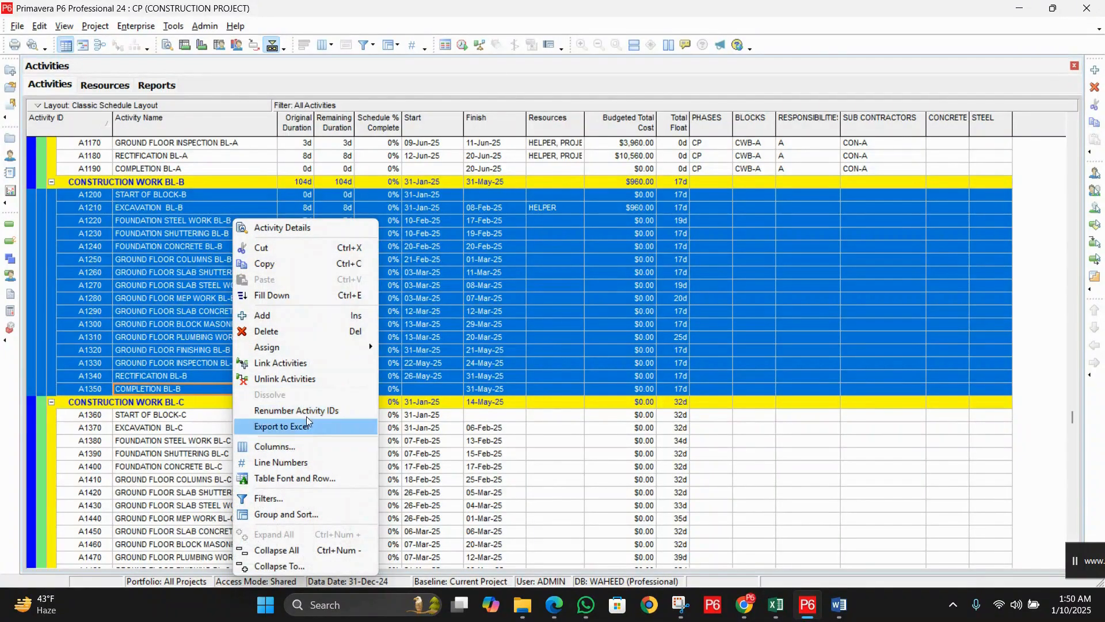
{"action": "mouse_move", "coordinate": [308, 348]}
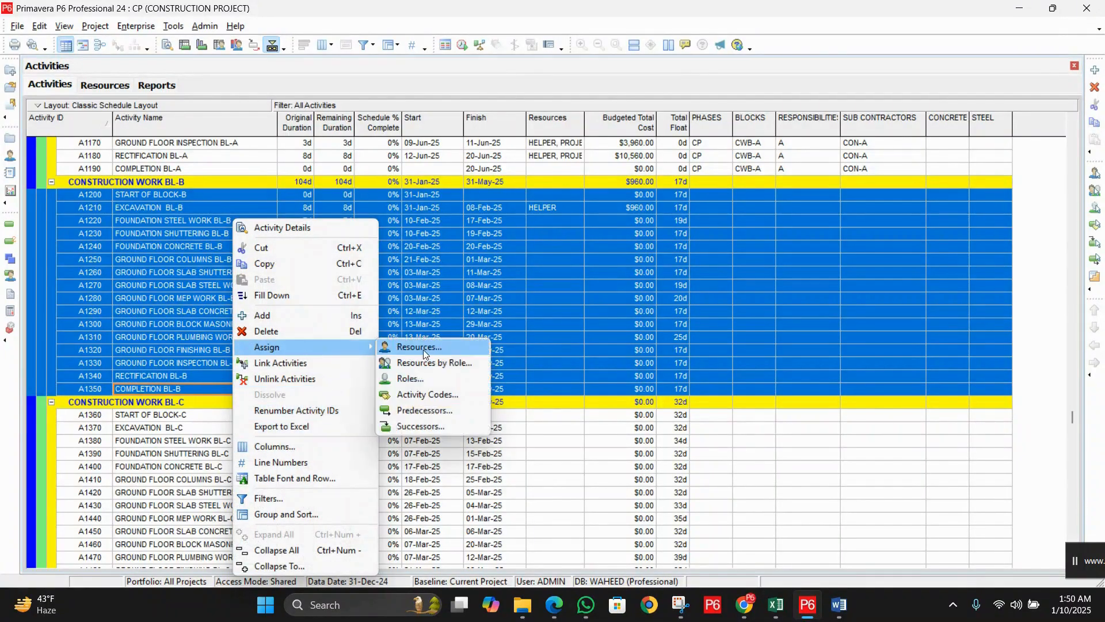
{"action": "left_click", "coordinate": [435, 396]}
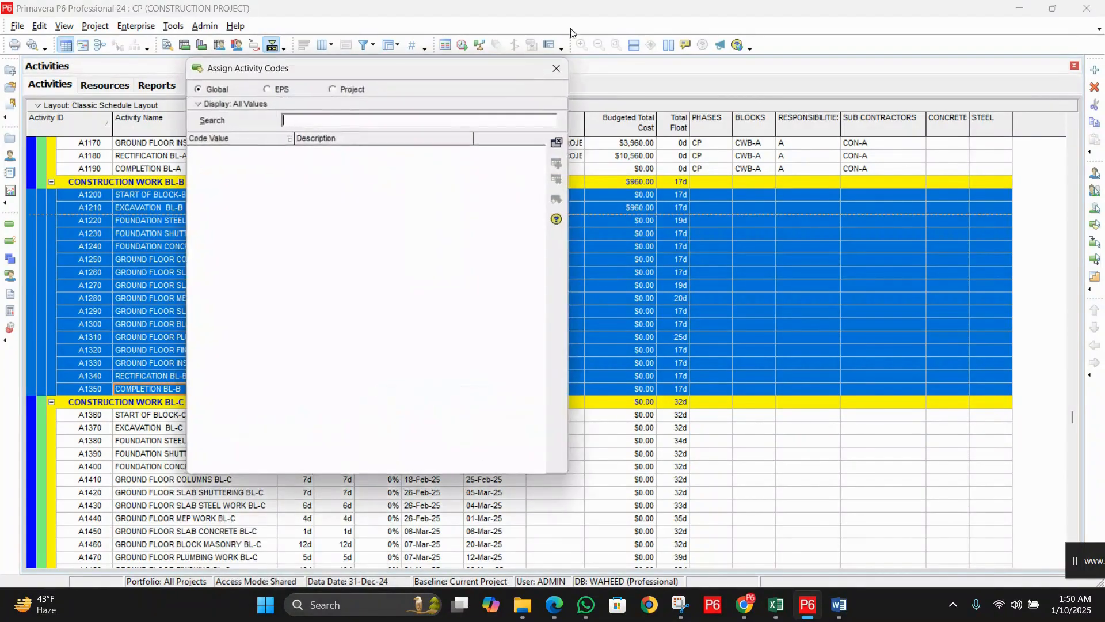
Step: Assign project codes CP, CWB-B, B and CON-B to the Block B activities
{"action": "left_click", "coordinate": [345, 90]}
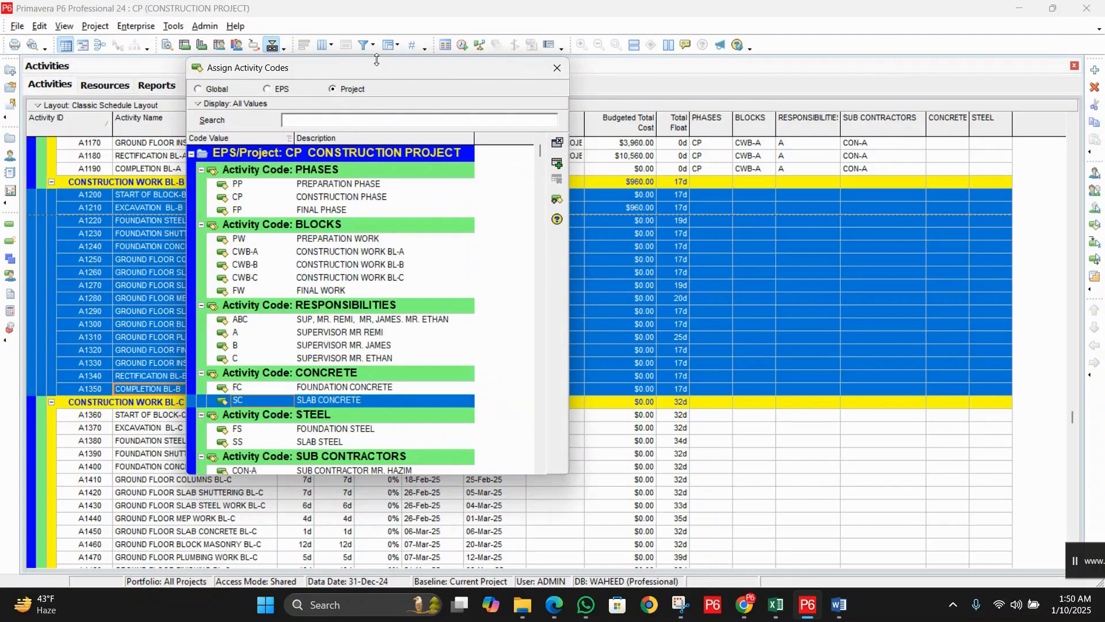
{"action": "left_click_drag", "start_coordinate": [382, 76], "coordinate": [376, 75]}
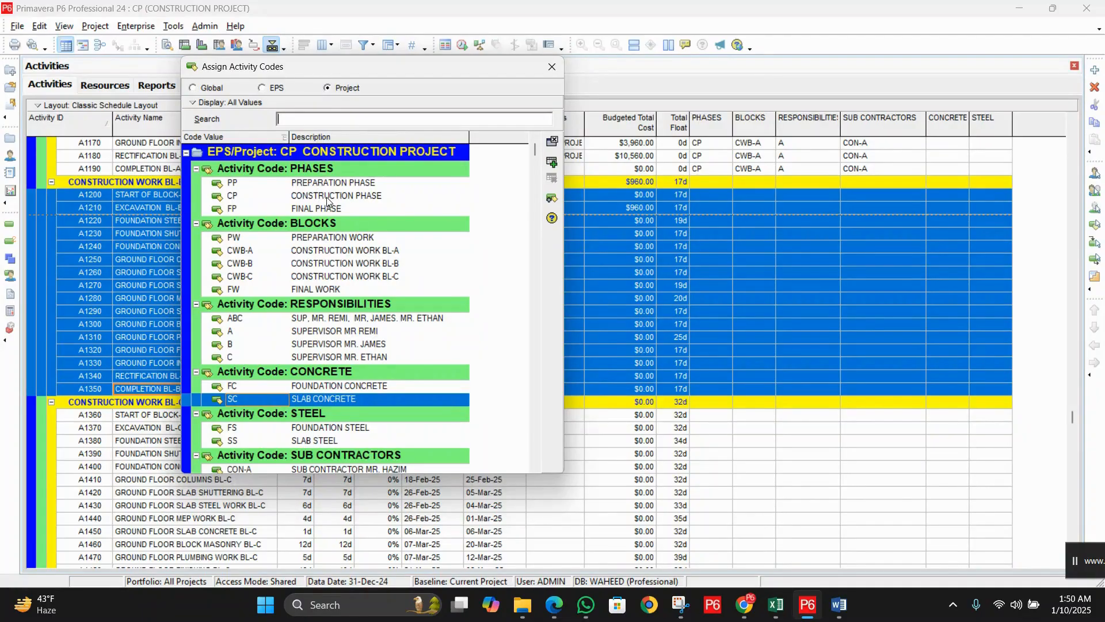
{"action": "double_click", "coordinate": [327, 199]}
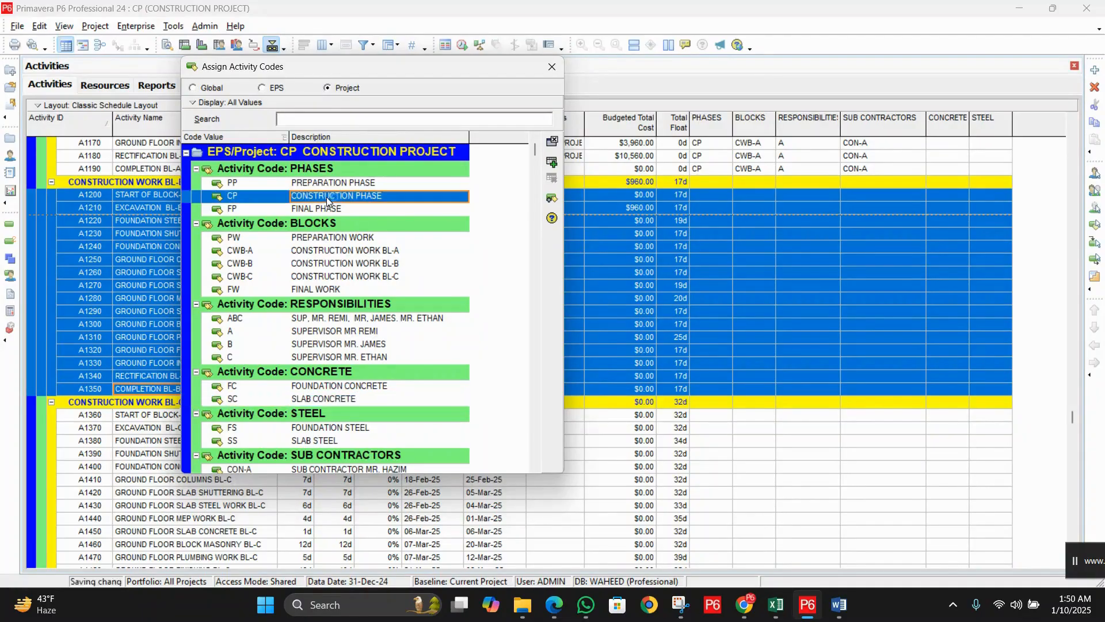
{"action": "double_click", "coordinate": [394, 266]}
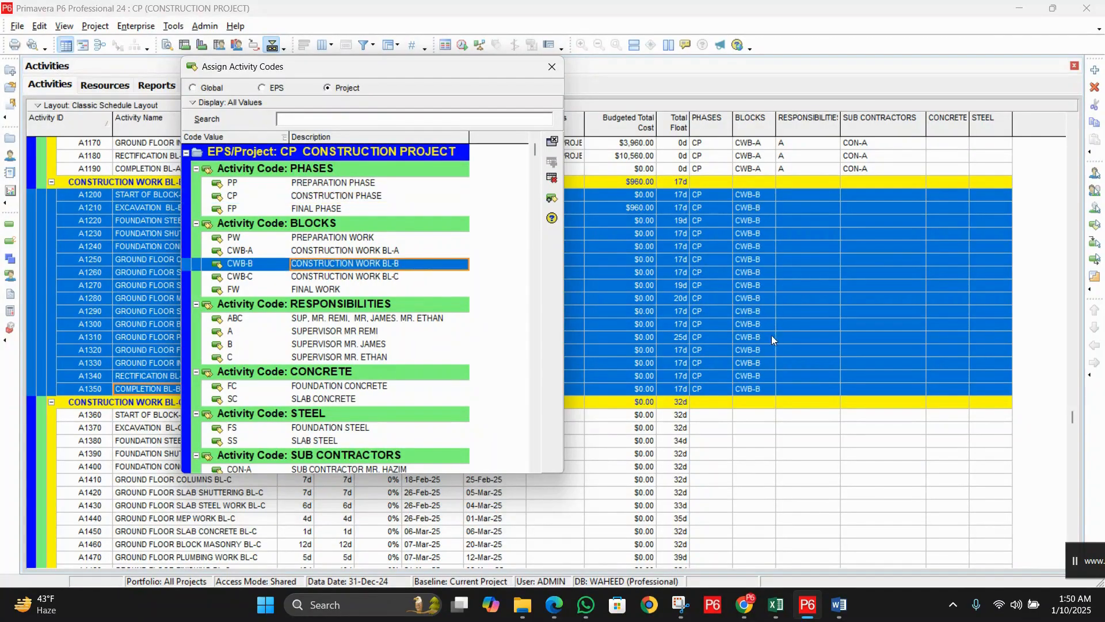
{"action": "double_click", "coordinate": [357, 345]}
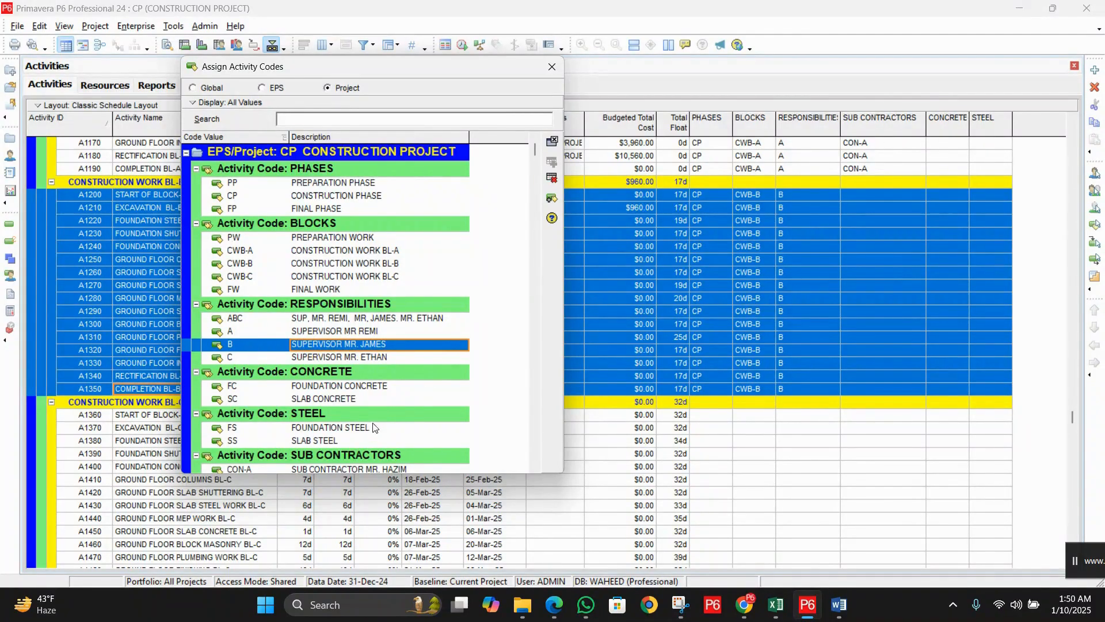
{"action": "scroll", "coordinate": [374, 427], "scroll_direction": "down", "scroll_amount": 1}
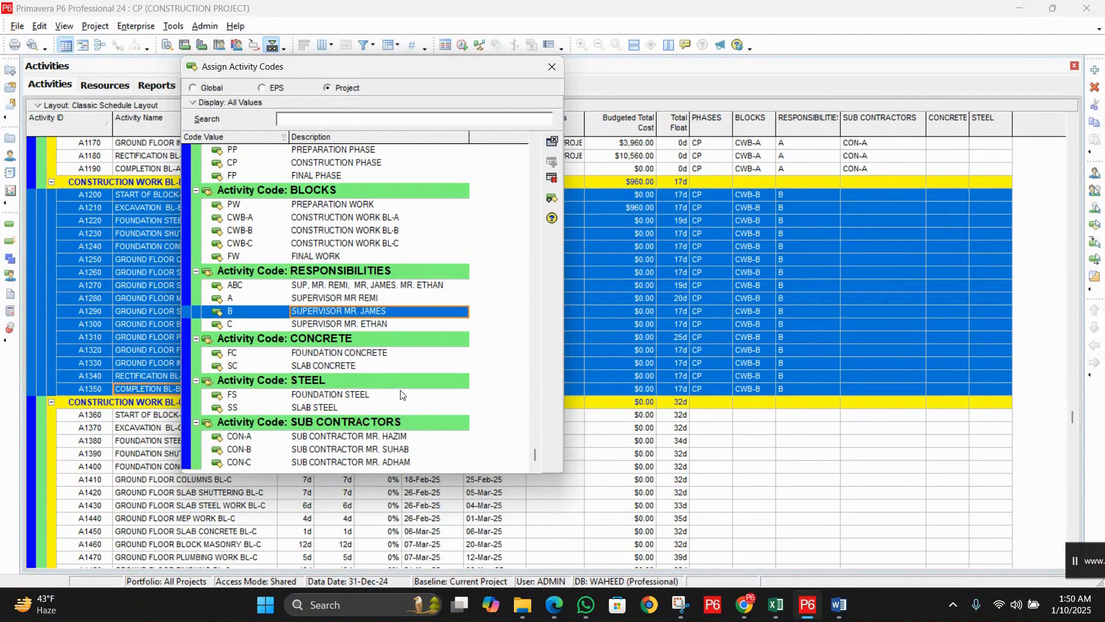
{"action": "double_click", "coordinate": [354, 450]}
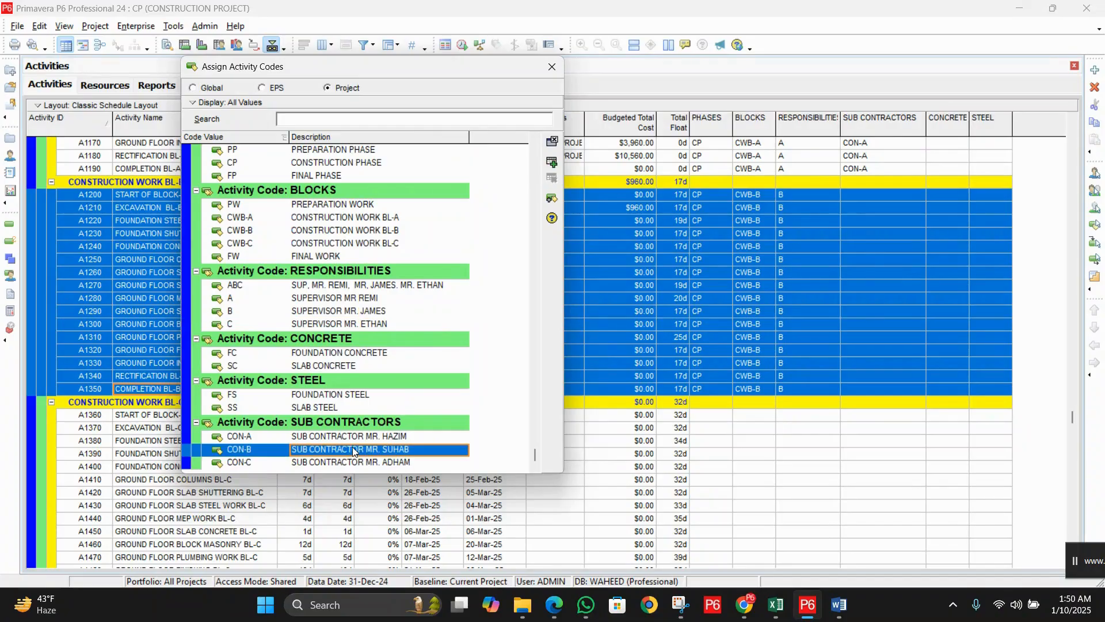
{"action": "left_click", "coordinate": [553, 67]}
{"action": "left_click", "coordinate": [215, 222]}
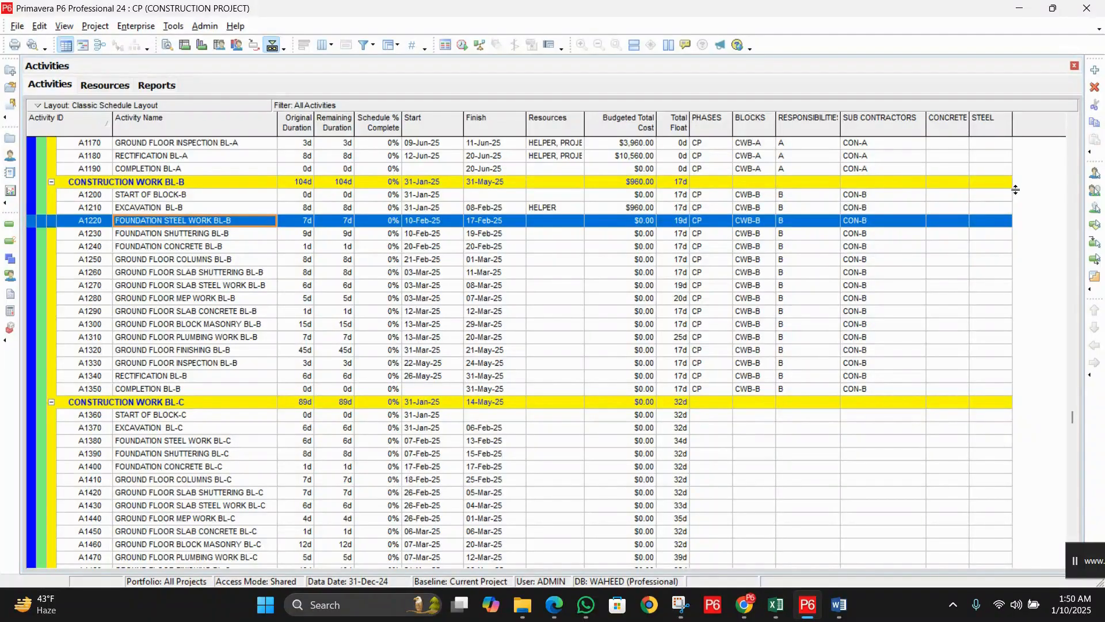
Step: Give A1220 steel code FS and A1240 concrete code FC
{"action": "left_click", "coordinate": [998, 224]}
{"action": "left_click", "coordinate": [1004, 221]}
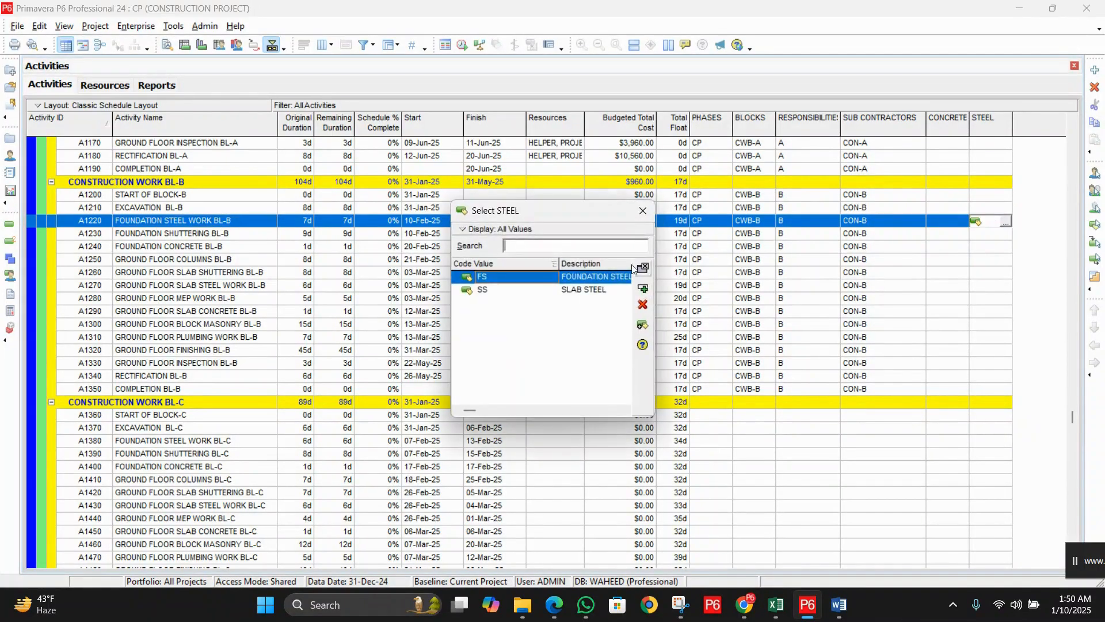
{"action": "left_click", "coordinate": [600, 278]}
{"action": "double_click", "coordinate": [600, 282]}
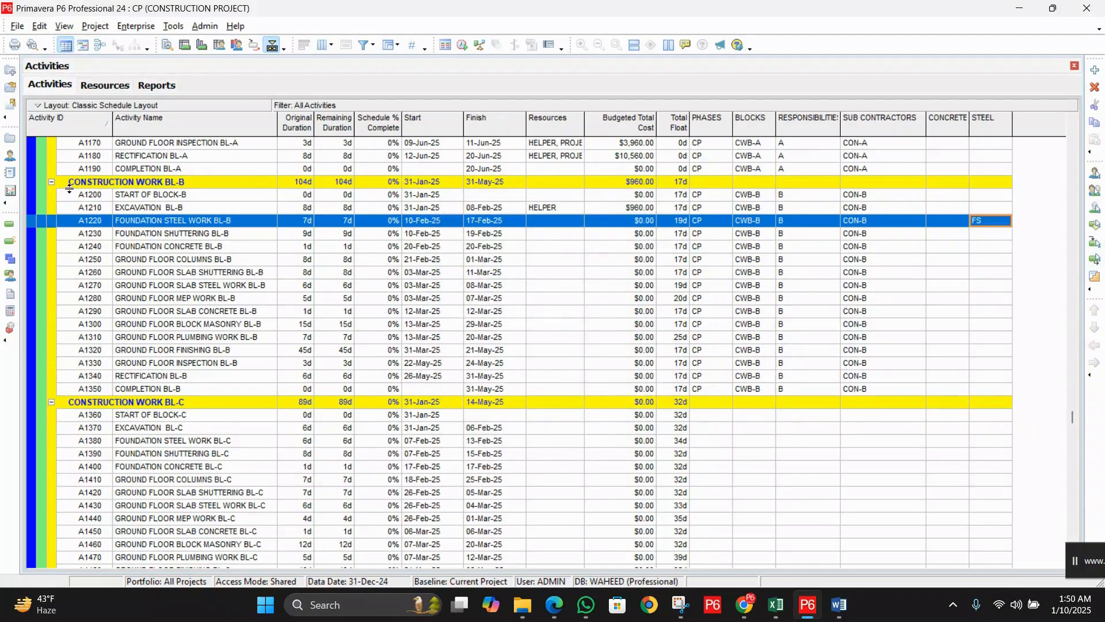
{"action": "left_click", "coordinate": [192, 251]}
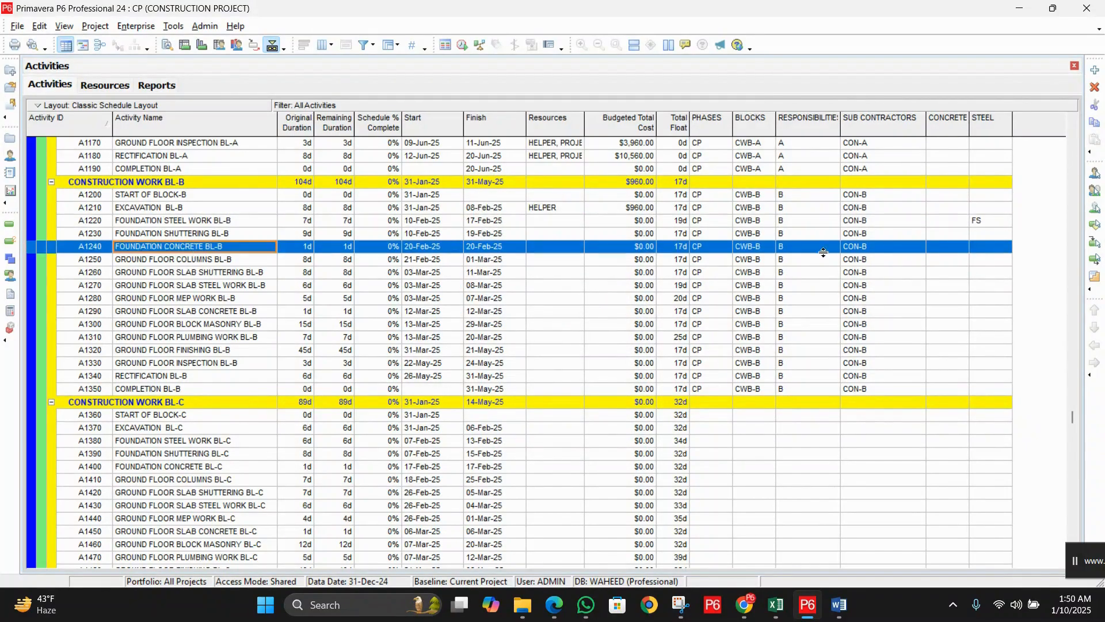
{"action": "left_click", "coordinate": [952, 252]}
{"action": "left_click", "coordinate": [962, 247]}
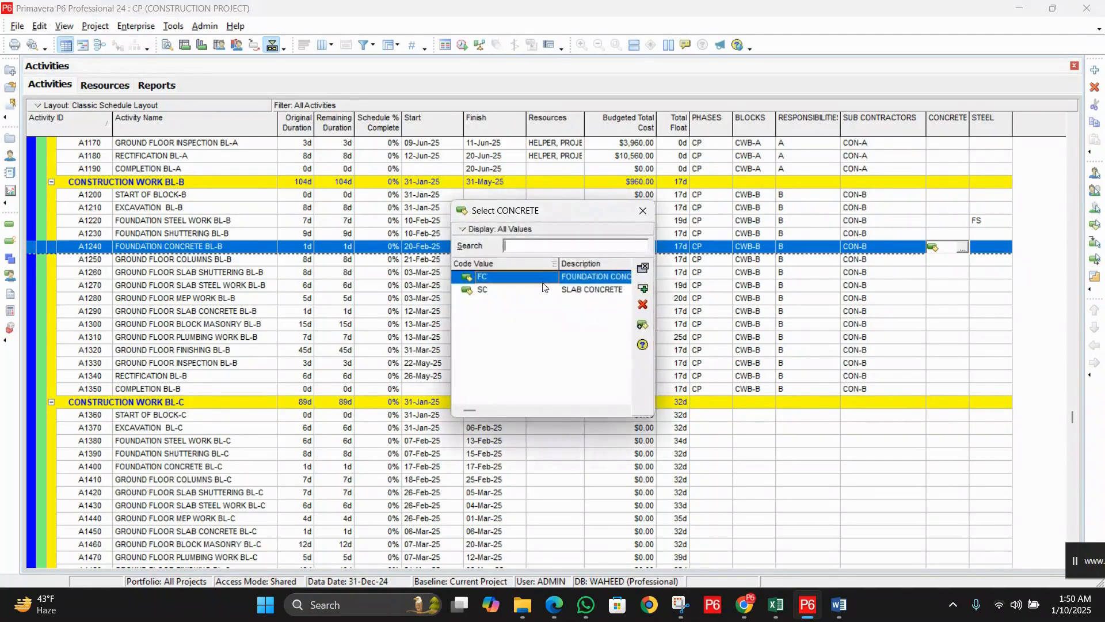
{"action": "double_click", "coordinate": [592, 278]}
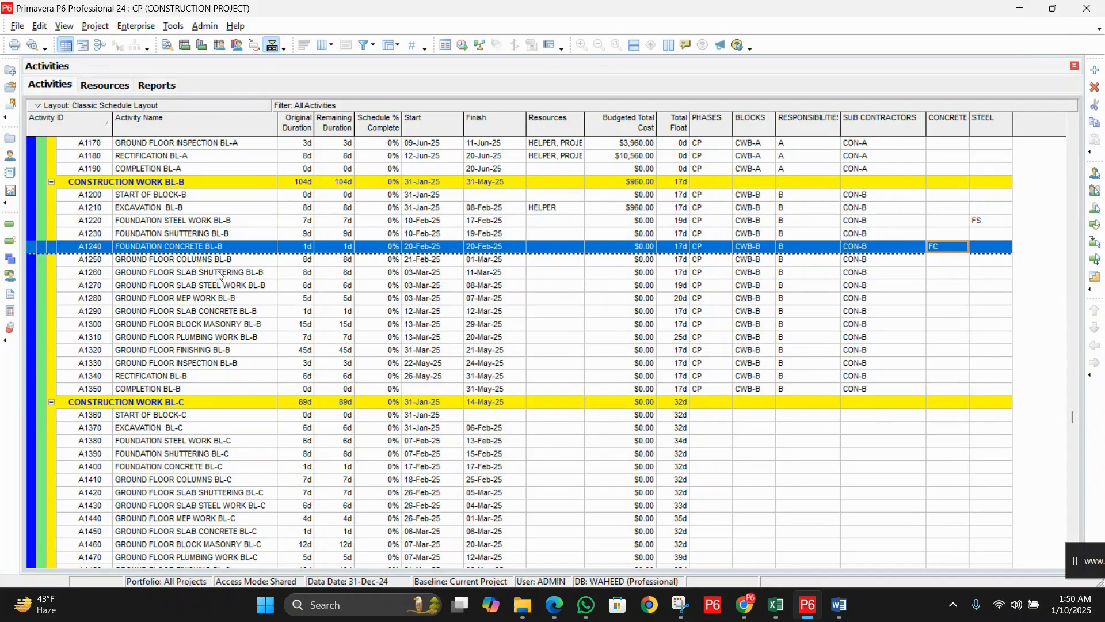
Step: Give A1270 steel code SS and A1290 concrete code SC
{"action": "left_click", "coordinate": [233, 312]}
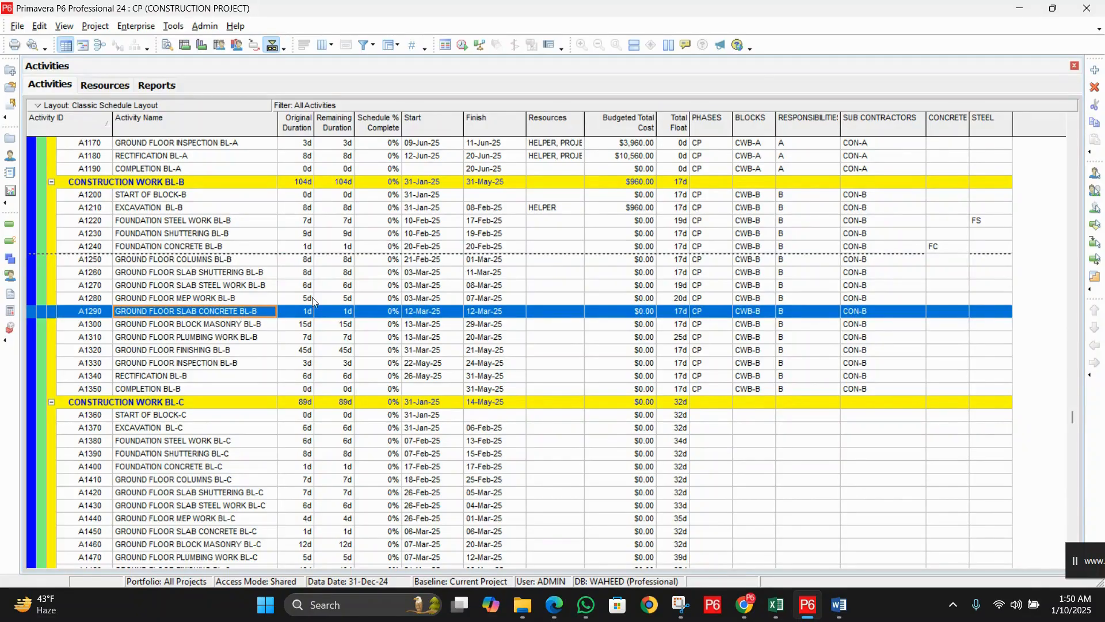
{"action": "left_click", "coordinate": [212, 287]}
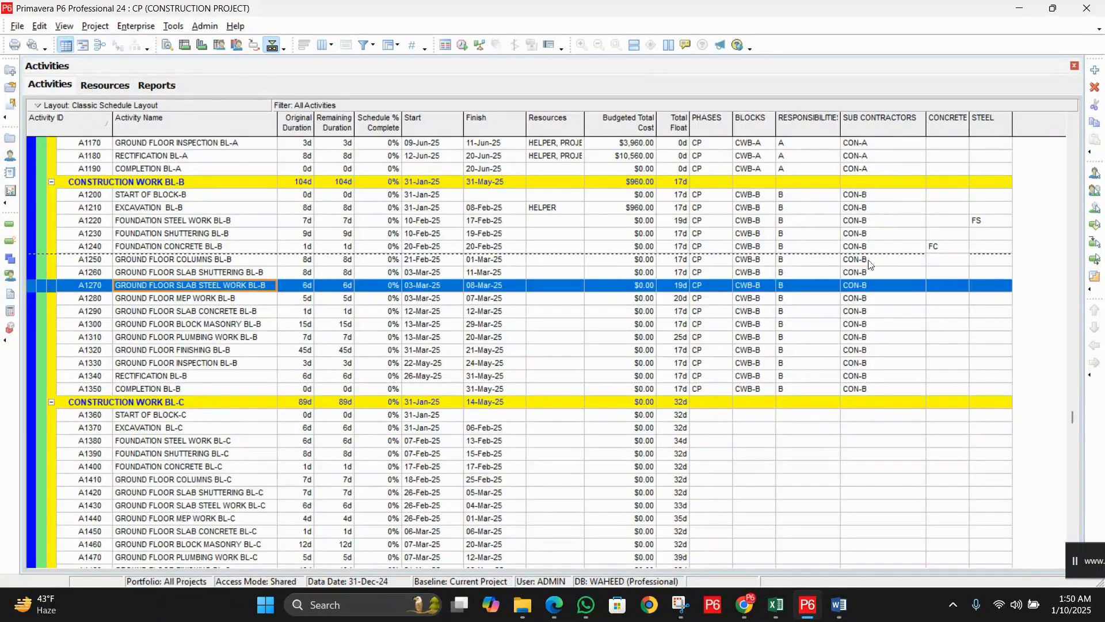
{"action": "double_click", "coordinate": [991, 288]}
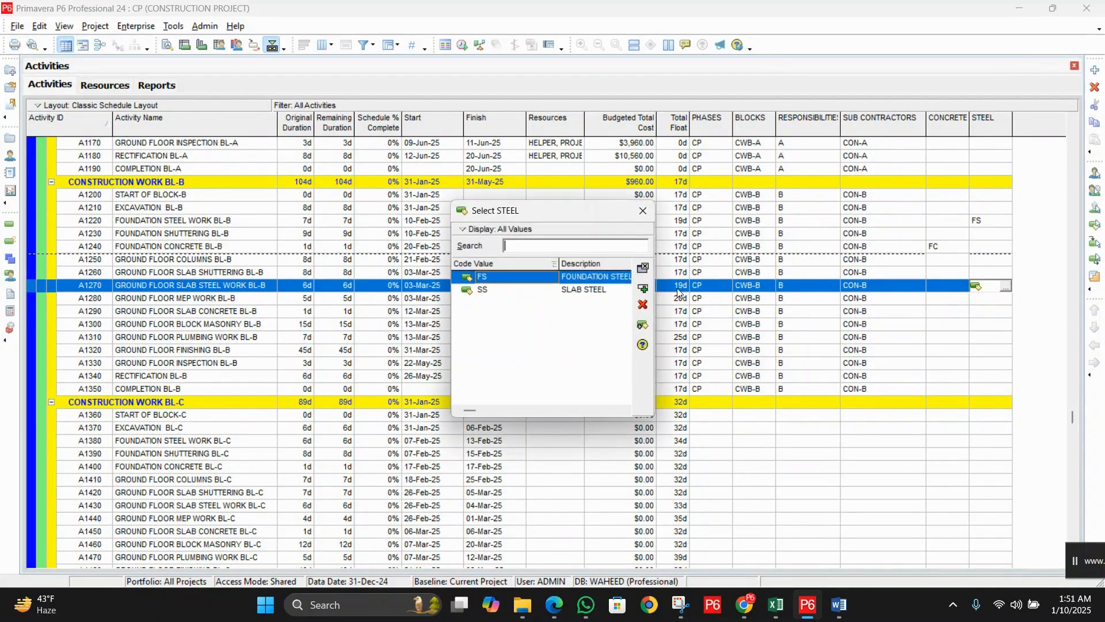
{"action": "left_click", "coordinate": [588, 290]}
{"action": "double_click", "coordinate": [588, 291]}
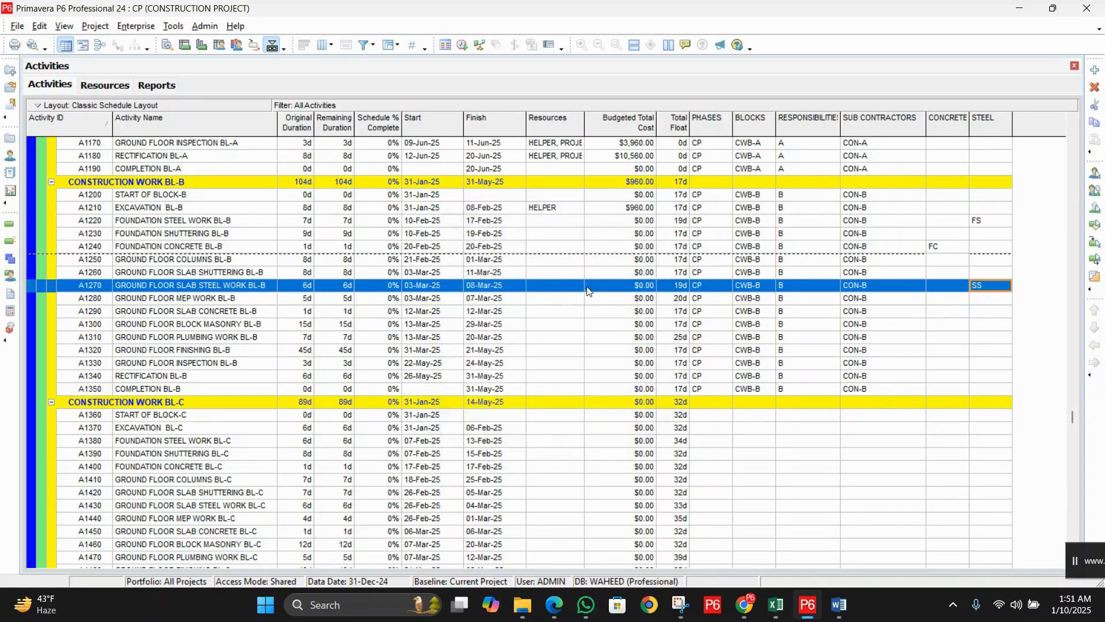
{"action": "left_click", "coordinate": [216, 310]}
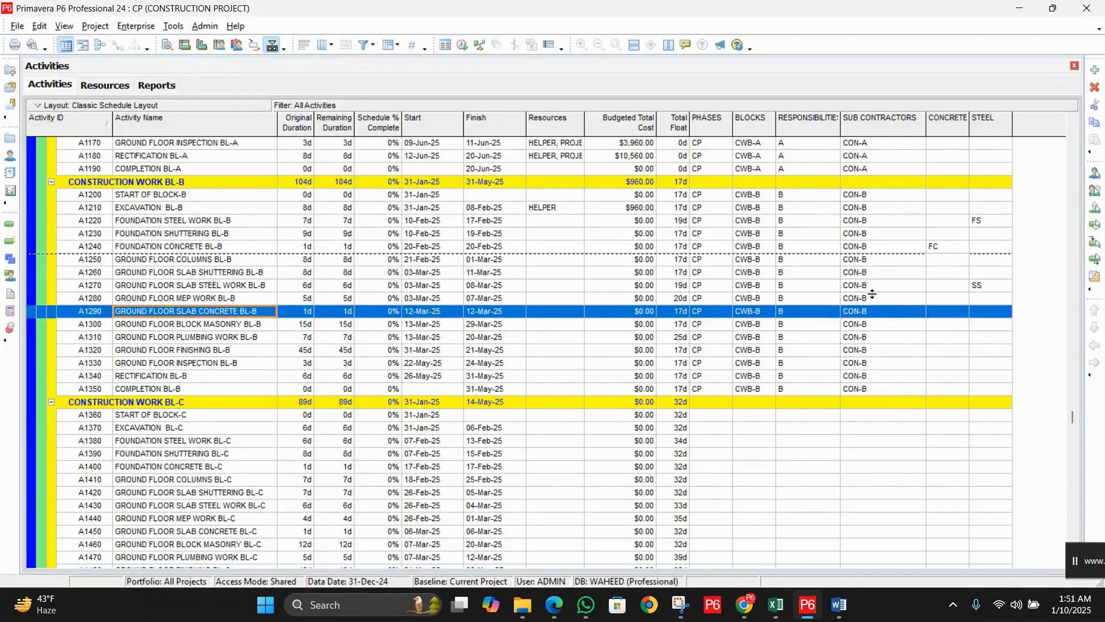
{"action": "double_click", "coordinate": [944, 309]}
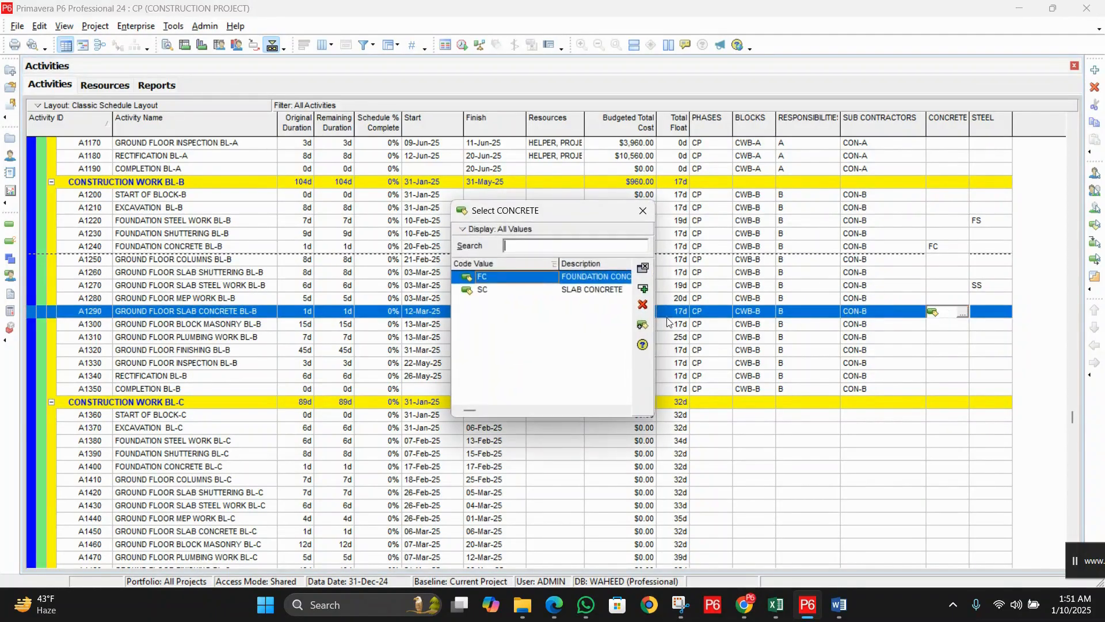
{"action": "double_click", "coordinate": [588, 290]}
{"action": "scroll", "coordinate": [596, 322], "scroll_direction": "down", "scroll_amount": 1}
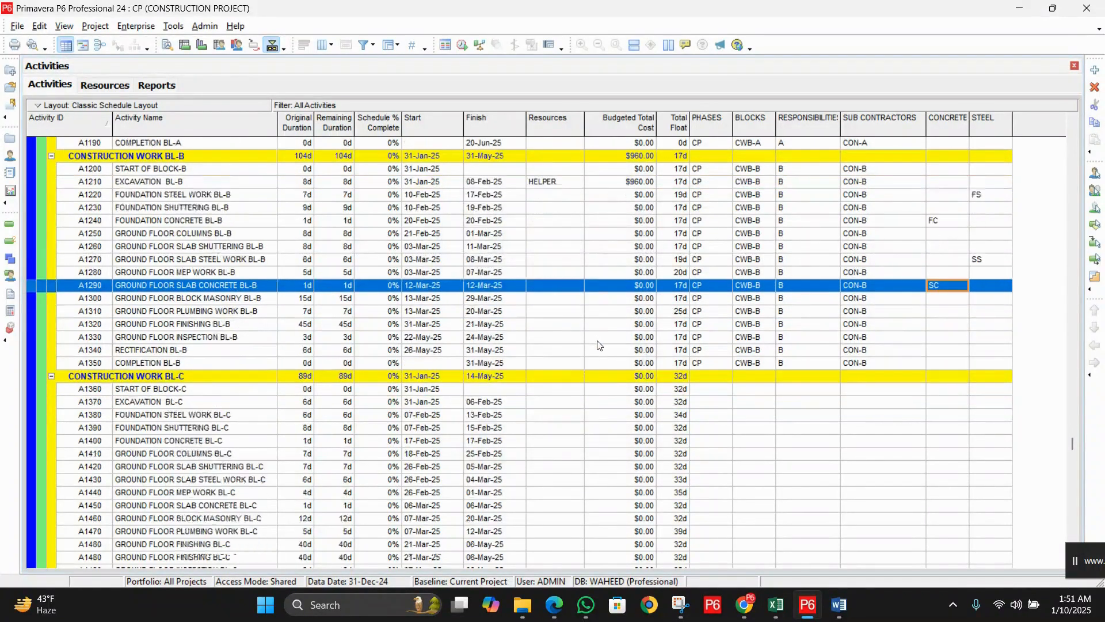
{"action": "scroll", "coordinate": [597, 345], "scroll_direction": "down", "scroll_amount": 2}
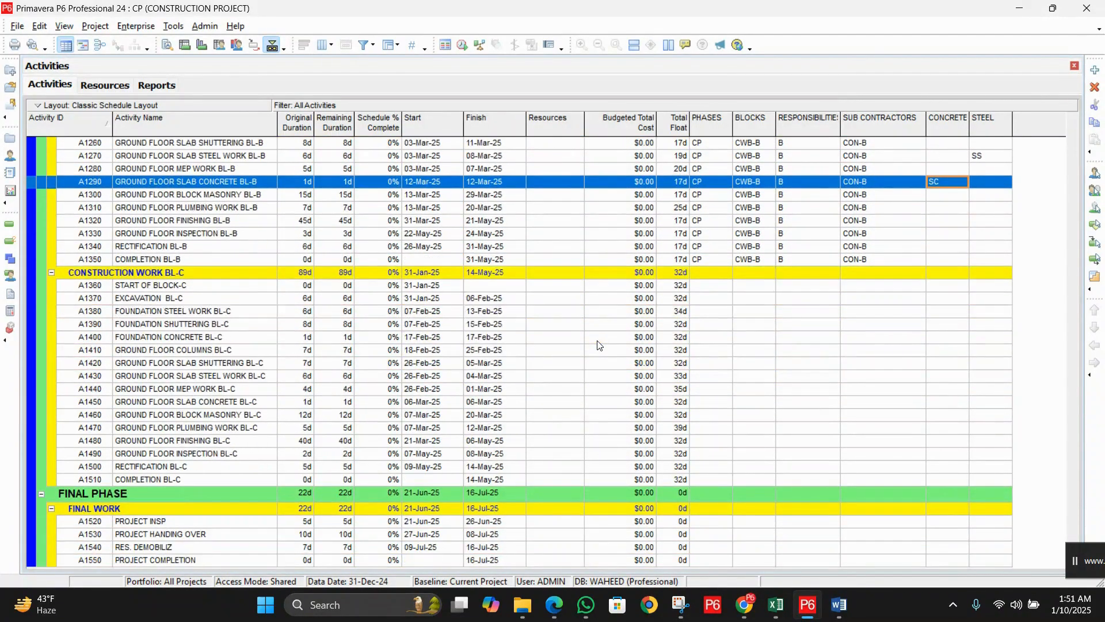
Step: Select activities A1360 through A1510 and open the Assign Activity Codes window
{"action": "left_click", "coordinate": [244, 288]}
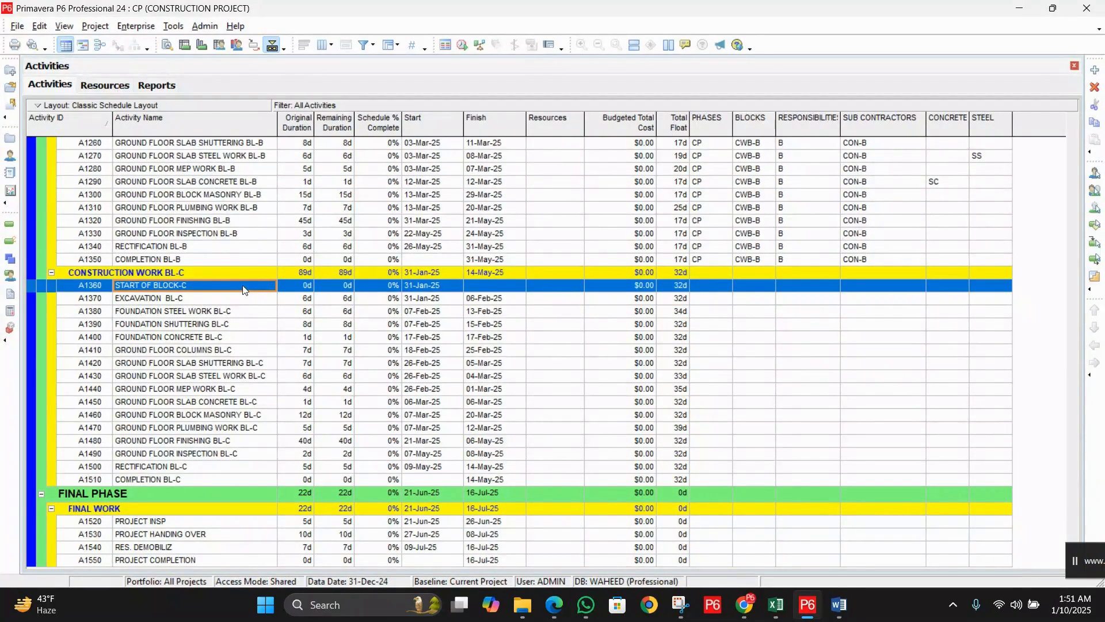
{"action": "left_click", "coordinate": [212, 479], "text": "shift"}
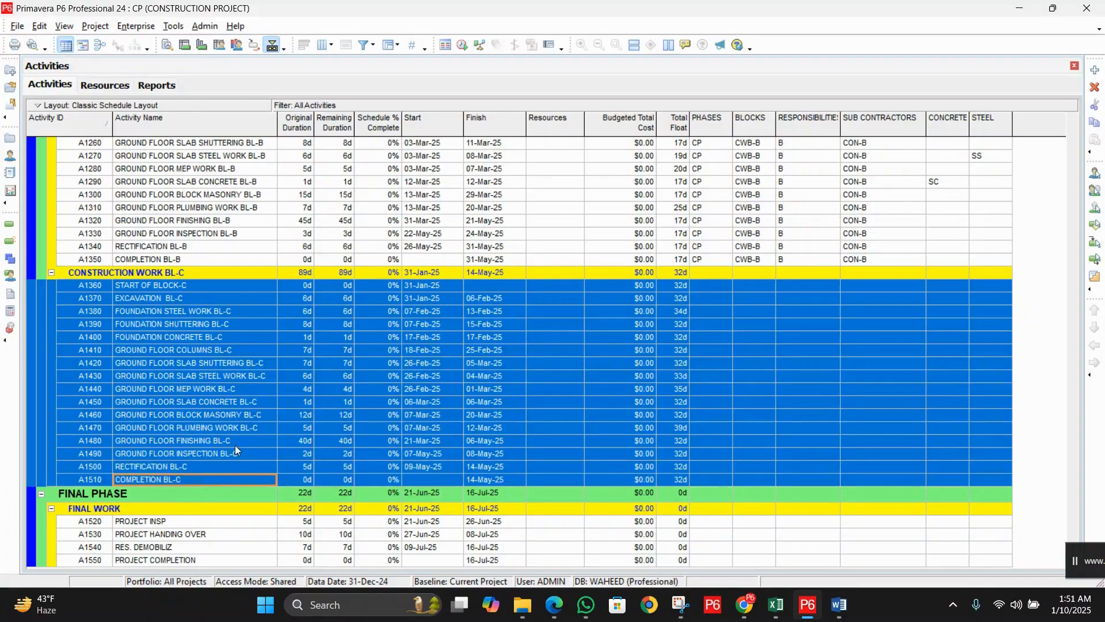
{"action": "right_click", "coordinate": [244, 403]}
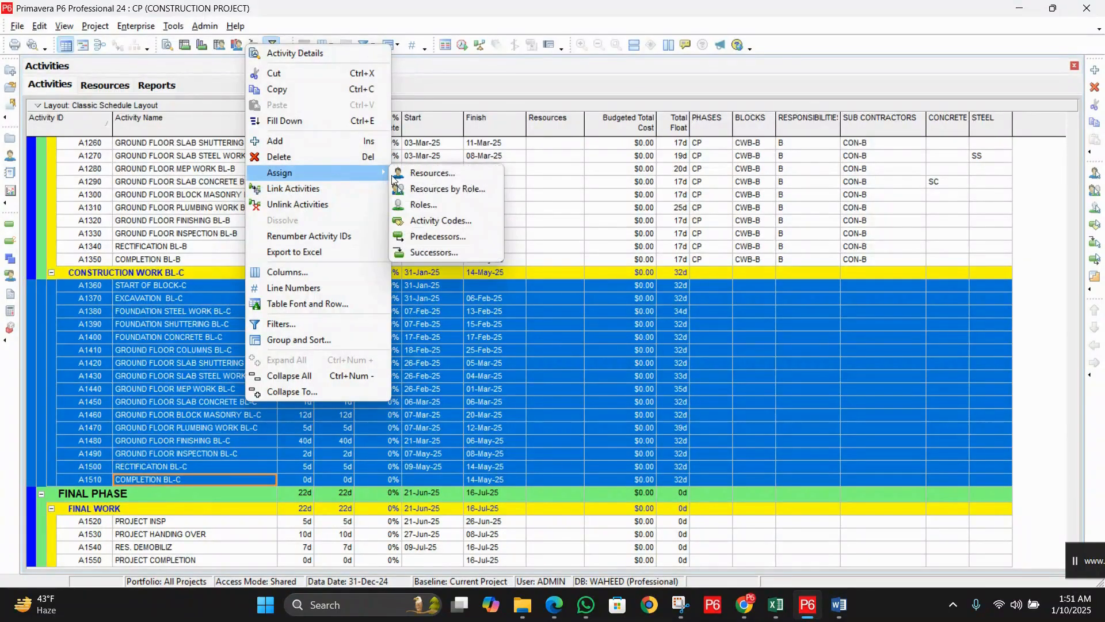
{"action": "left_click", "coordinate": [450, 223]}
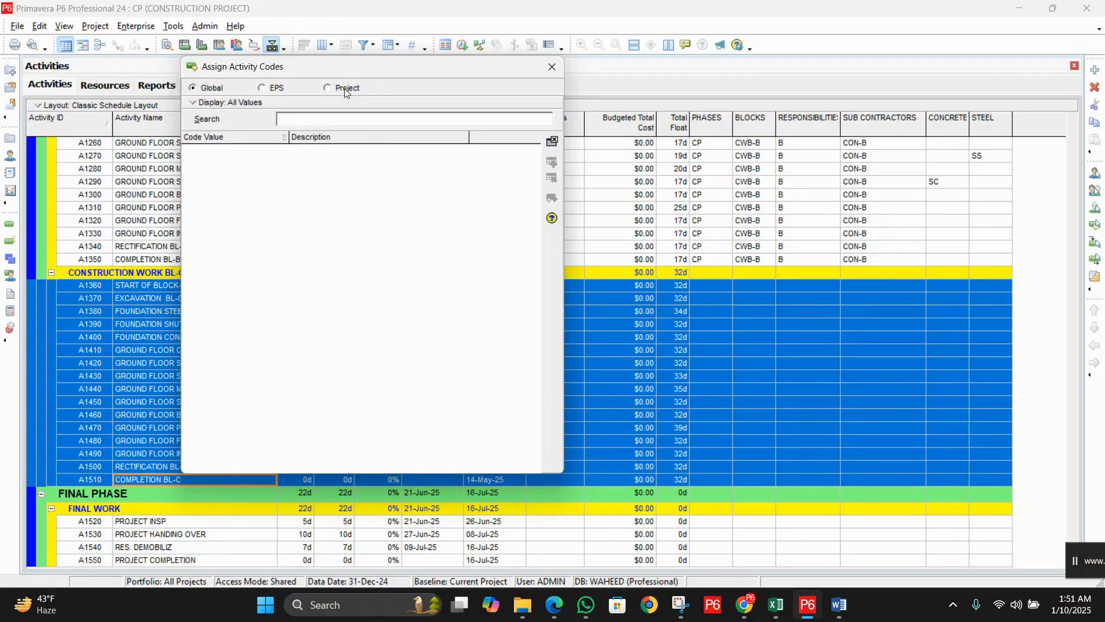
Step: Assign project codes CP, CWB-C, C and CON-C to the Block C activities
{"action": "left_click", "coordinate": [346, 90]}
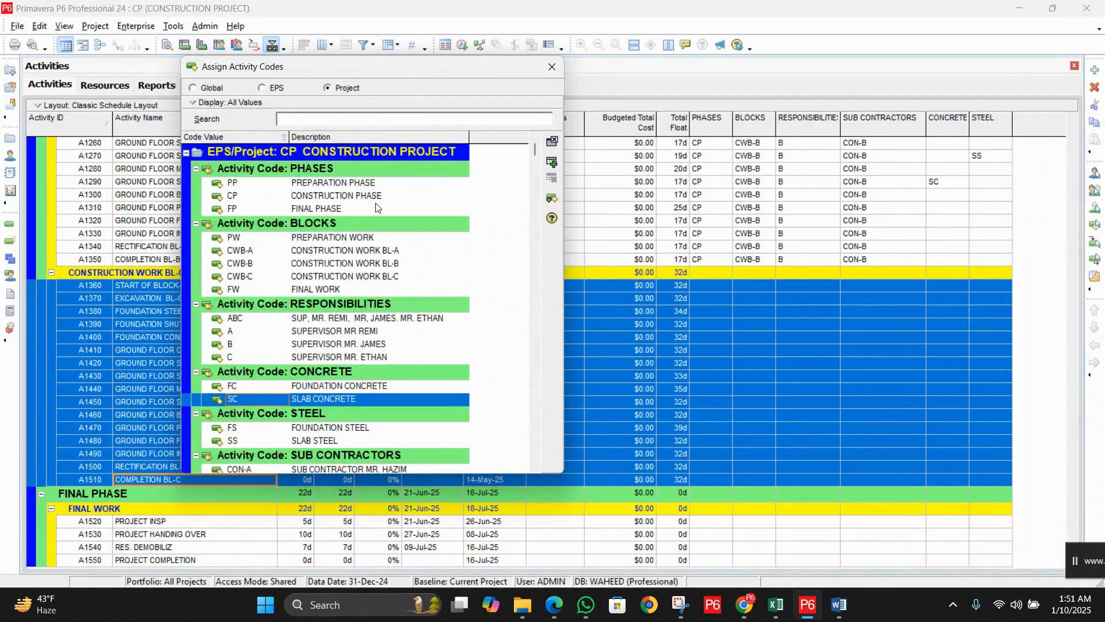
{"action": "double_click", "coordinate": [356, 199]}
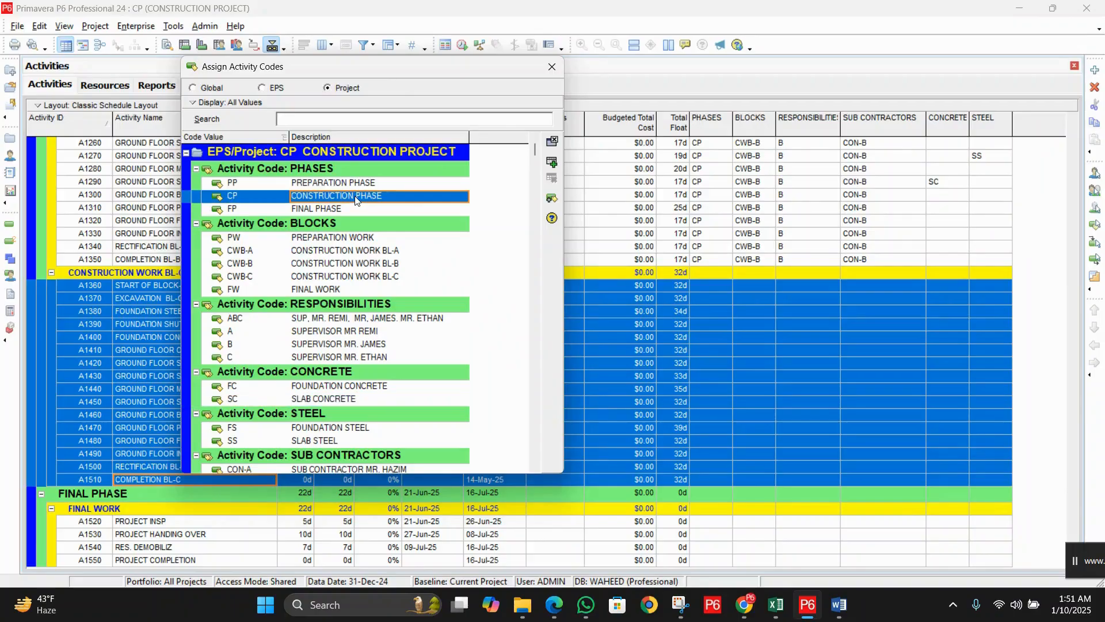
{"action": "double_click", "coordinate": [378, 276]}
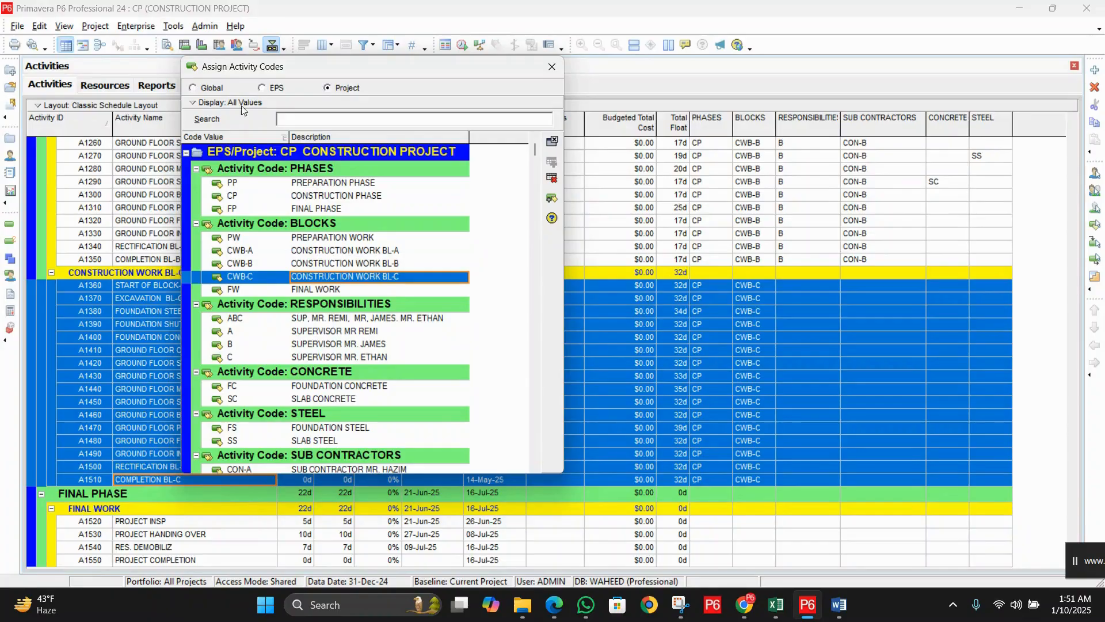
{"action": "double_click", "coordinate": [374, 355]}
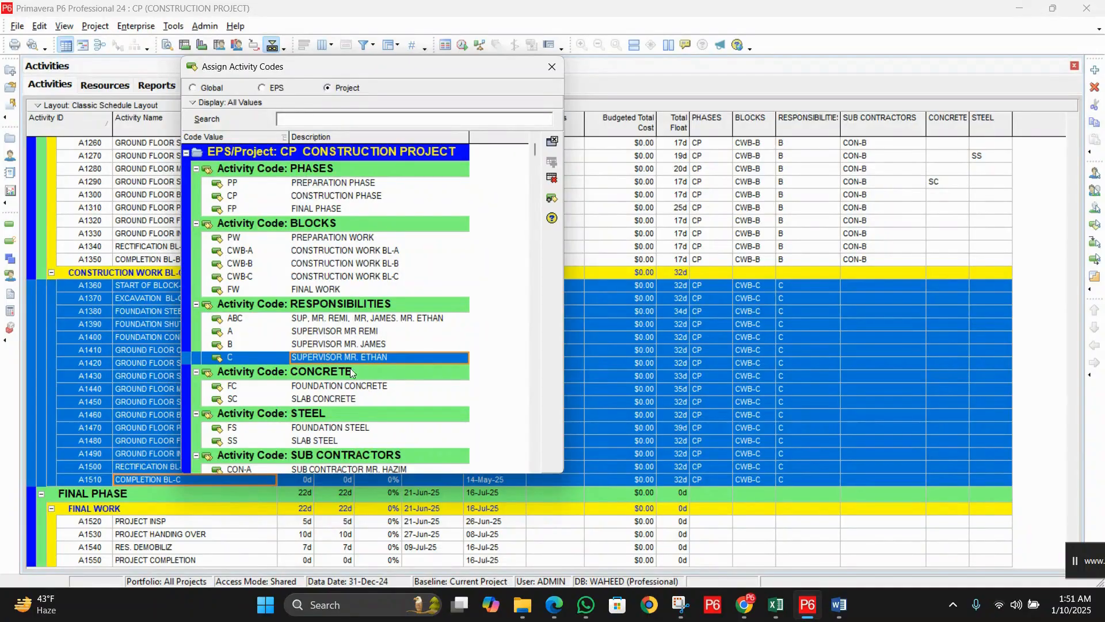
{"action": "scroll", "coordinate": [345, 359], "scroll_direction": "down", "scroll_amount": 1}
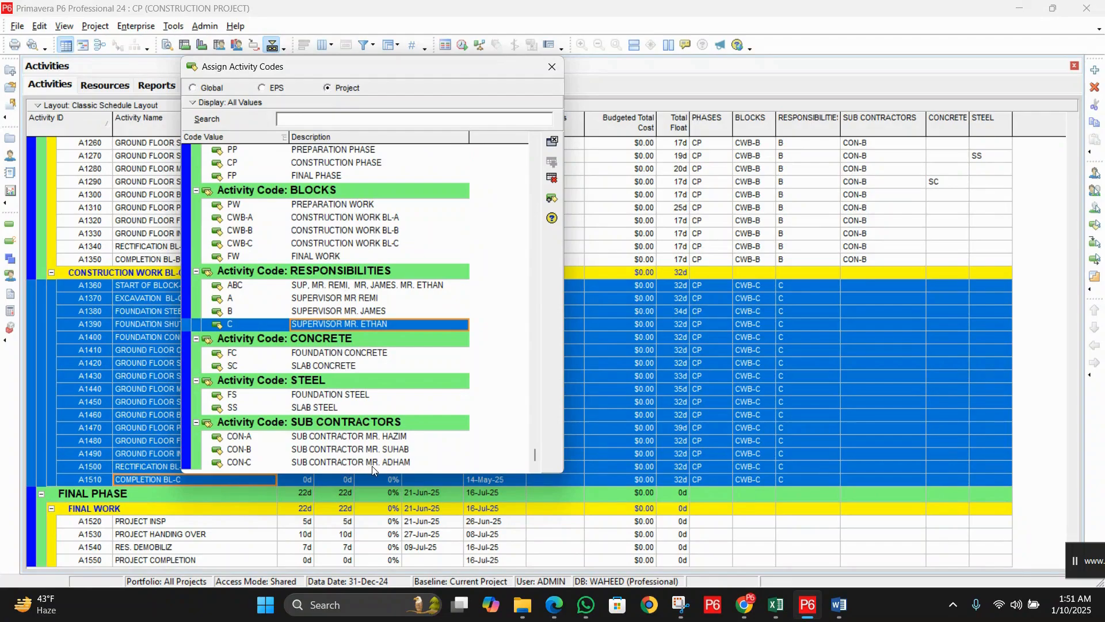
{"action": "double_click", "coordinate": [398, 464]}
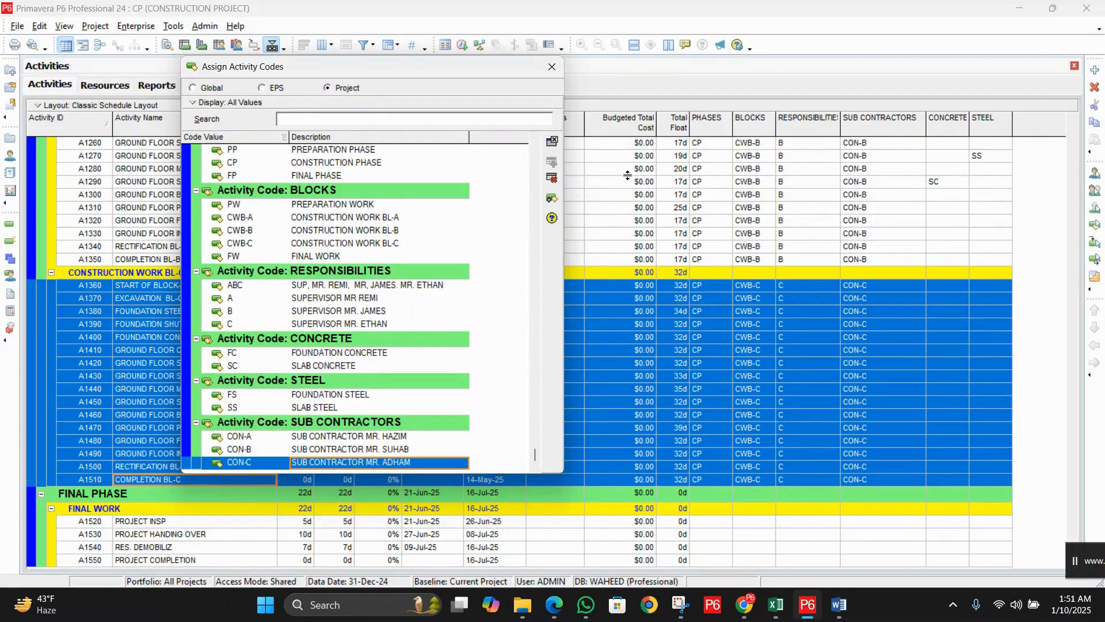
{"action": "left_click", "coordinate": [552, 65]}
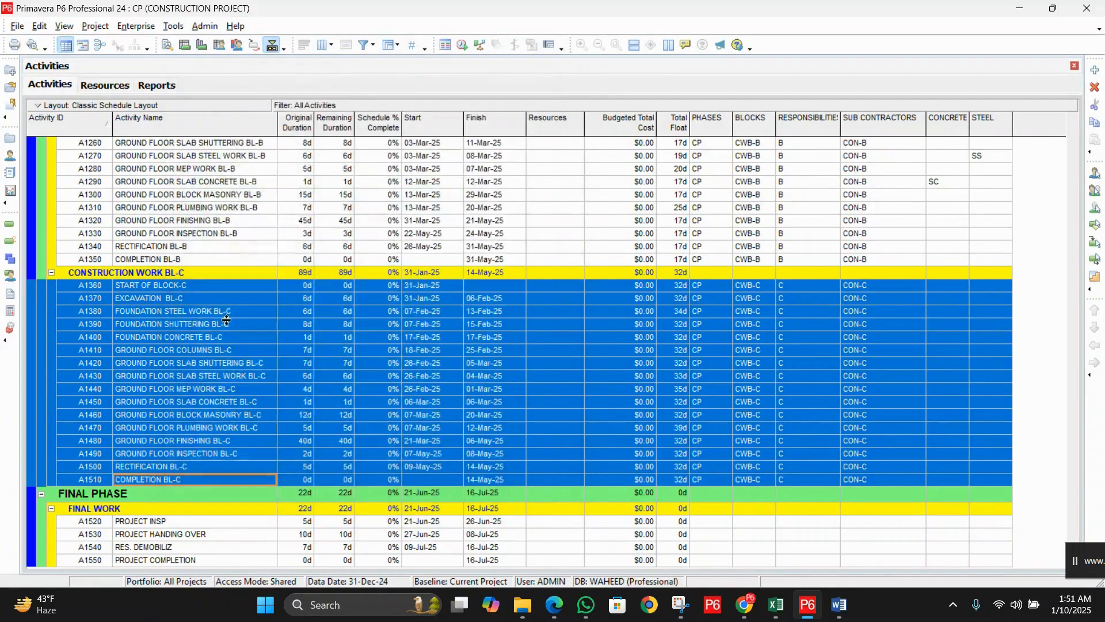
Step: Give A1380 steel code FS and A1400 concrete code FC
{"action": "left_click", "coordinate": [206, 311]}
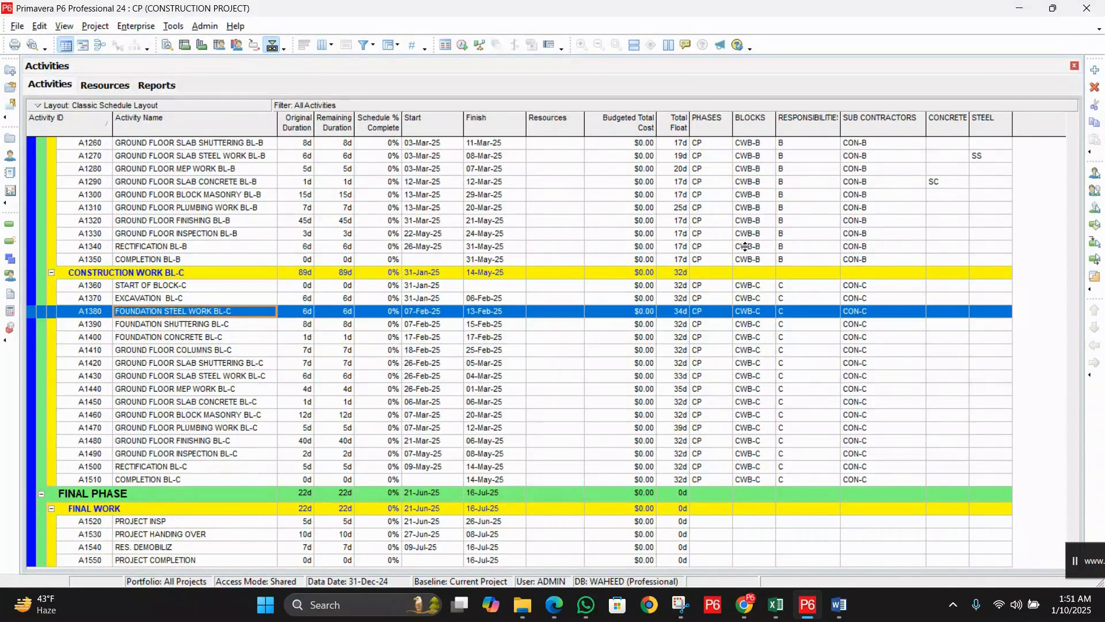
{"action": "double_click", "coordinate": [991, 316]}
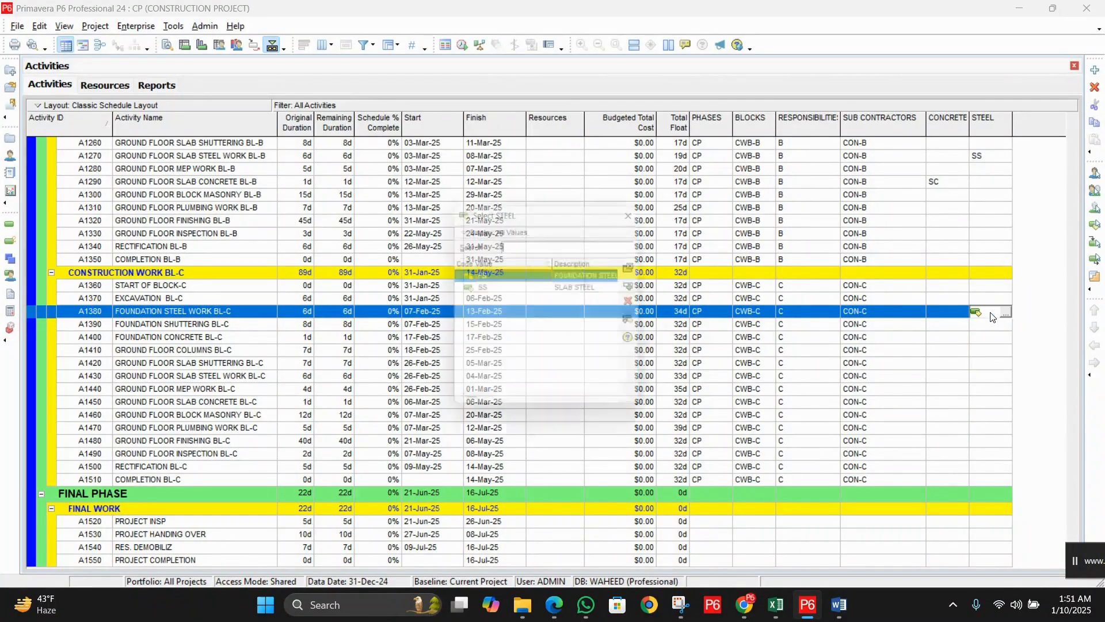
{"action": "double_click", "coordinate": [605, 280]}
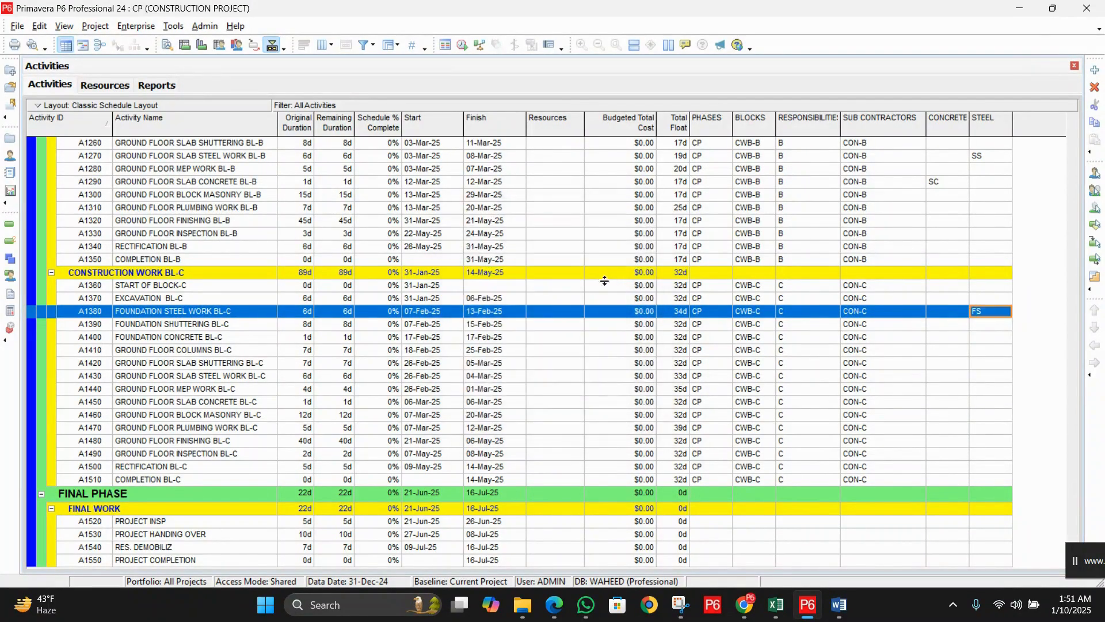
{"action": "left_click", "coordinate": [236, 340]}
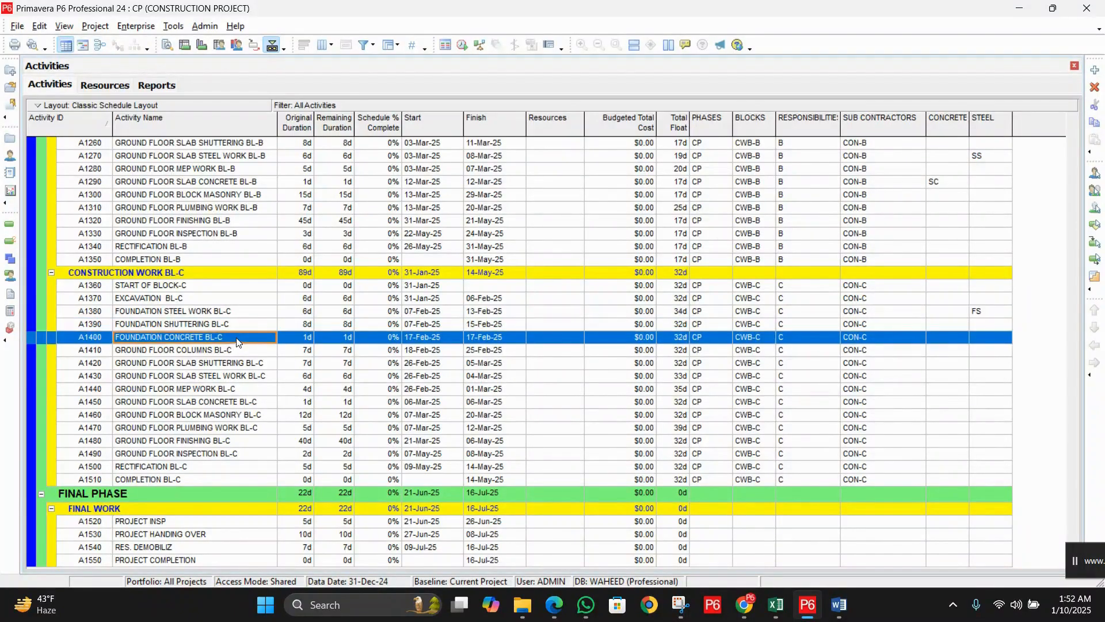
{"action": "left_click", "coordinate": [946, 339]}
{"action": "double_click", "coordinate": [945, 340]}
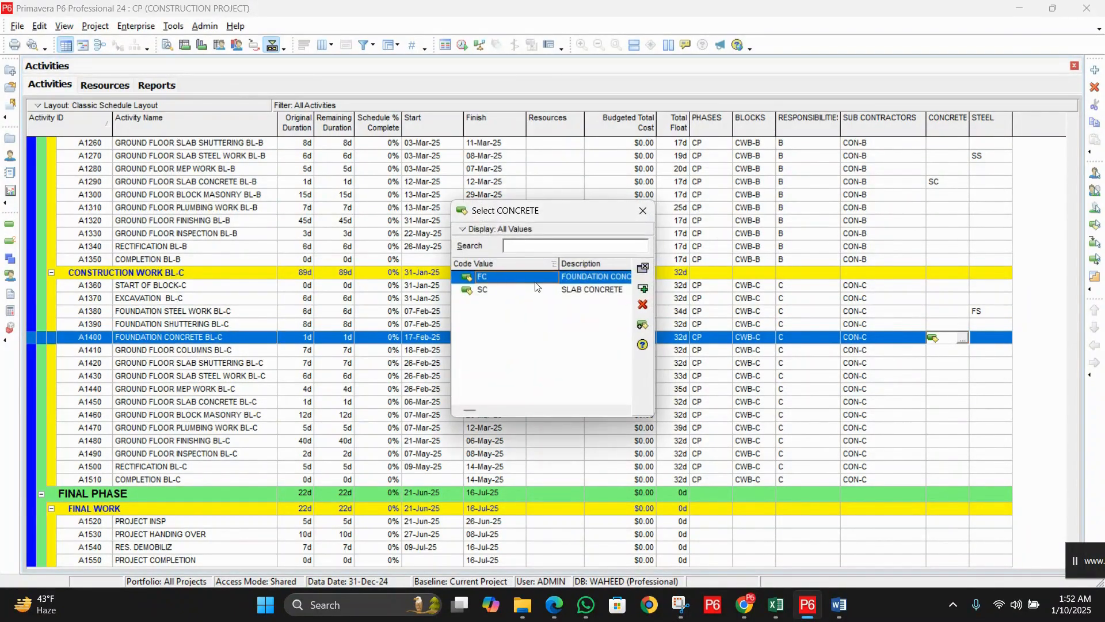
{"action": "double_click", "coordinate": [582, 276]}
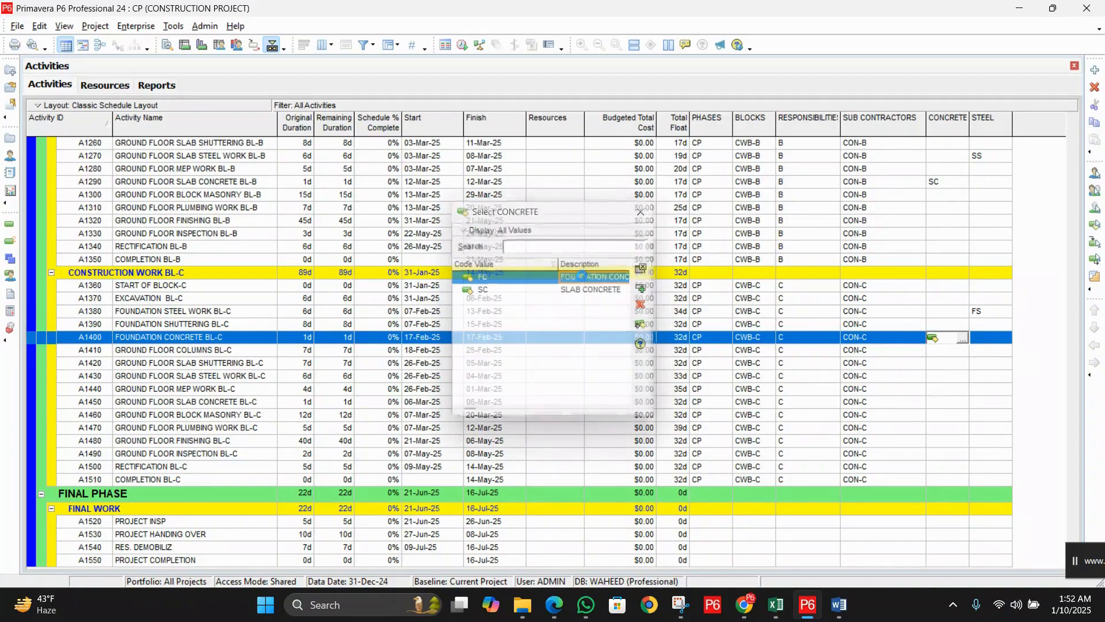
Step: Give A1430 steel code SS and A1450 concrete code SC
{"action": "left_click", "coordinate": [245, 377]}
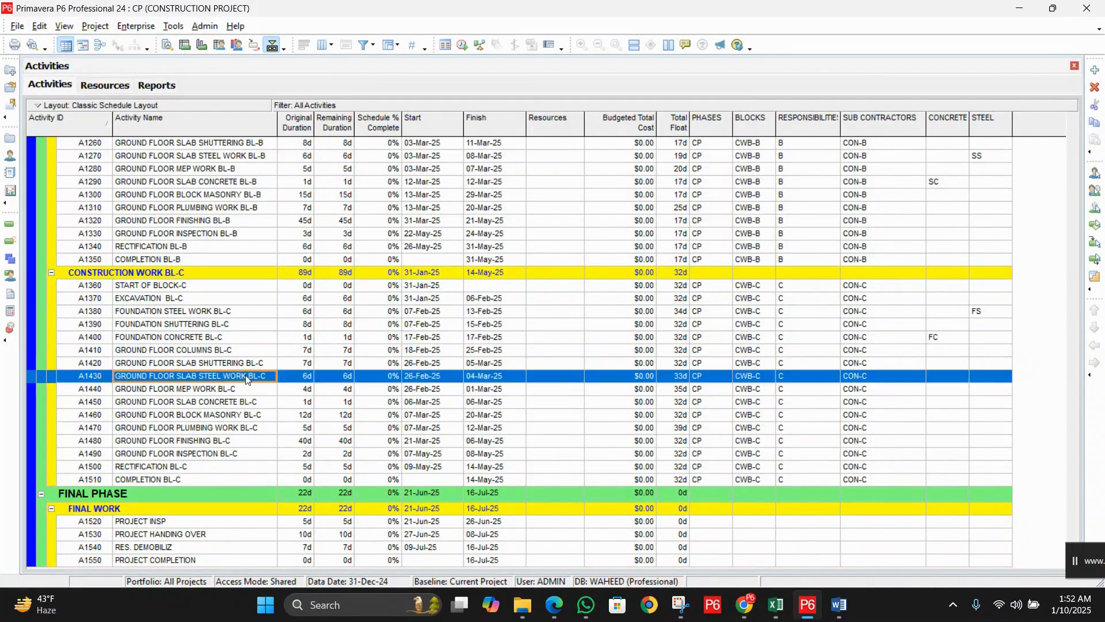
{"action": "double_click", "coordinate": [1000, 381]}
{"action": "double_click", "coordinate": [601, 289]}
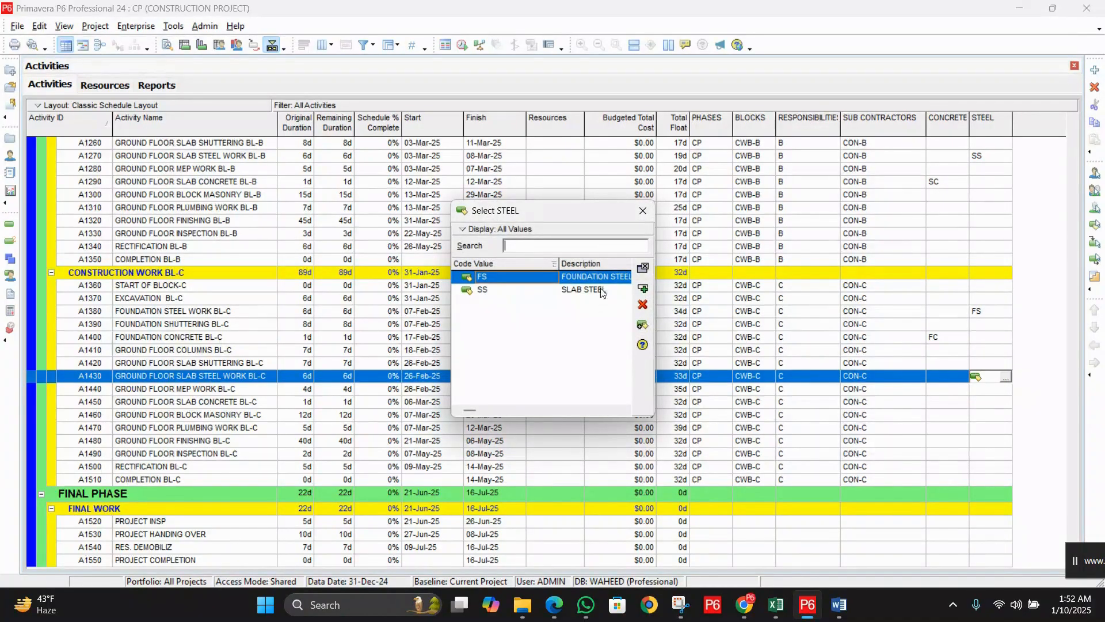
{"action": "left_click", "coordinate": [232, 402]}
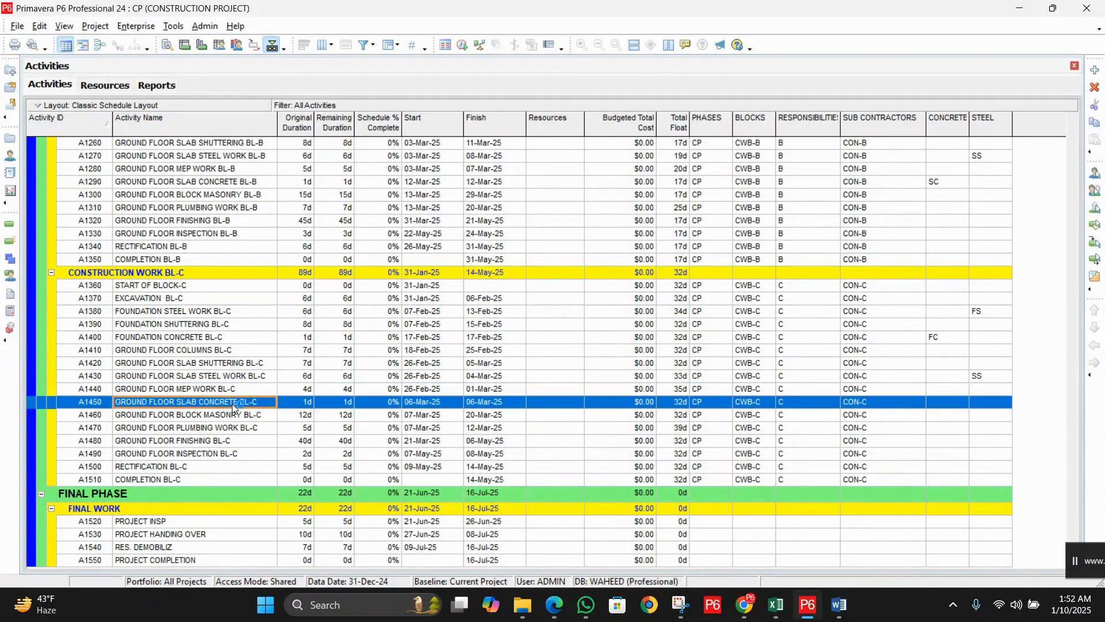
{"action": "double_click", "coordinate": [947, 403]}
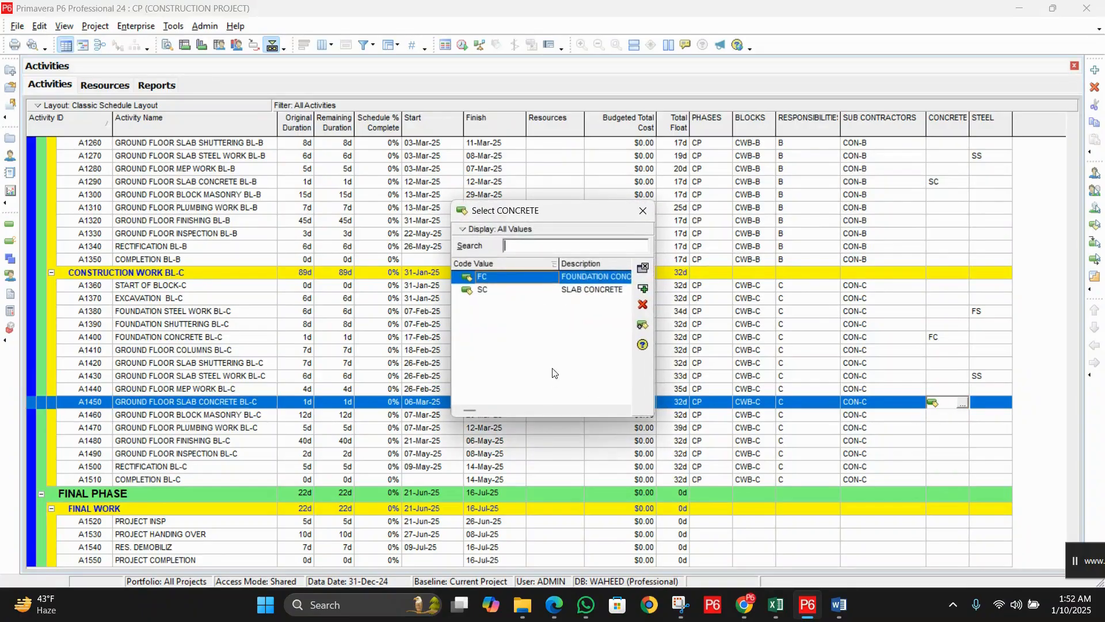
{"action": "left_click", "coordinate": [587, 291]}
{"action": "double_click", "coordinate": [587, 291]}
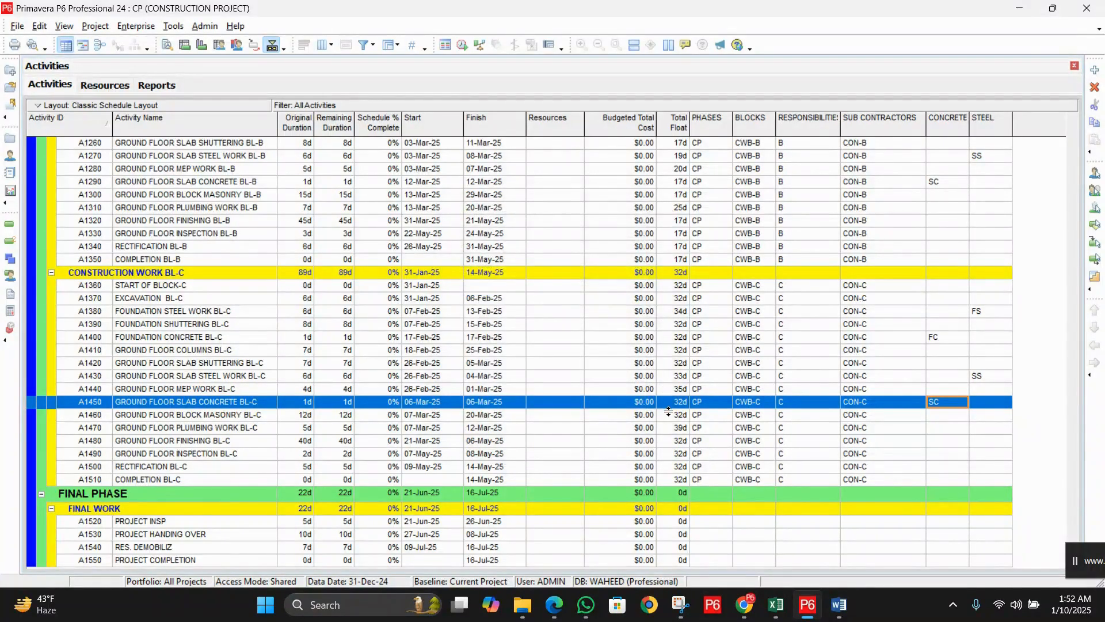
{"action": "left_click", "coordinate": [171, 522]}
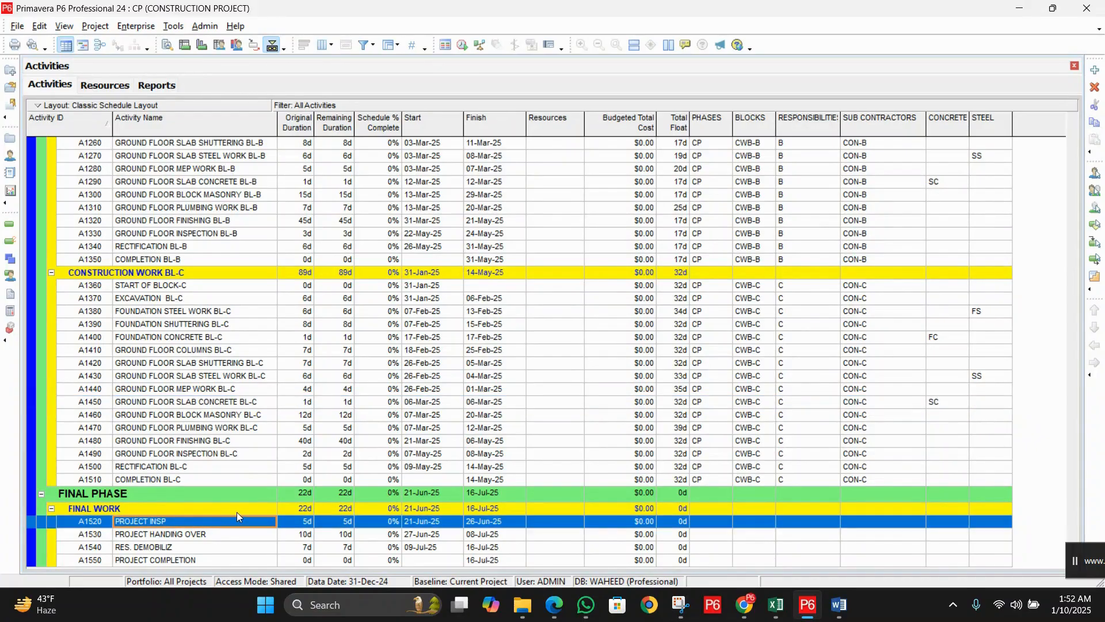
Step: Extend the selection to A1520–A1550 and open the Assign Activity Codes window
{"action": "key", "text": "shift+Down"}
{"action": "key", "text": "shift+Down"}
{"action": "key", "text": "shift+Down"}
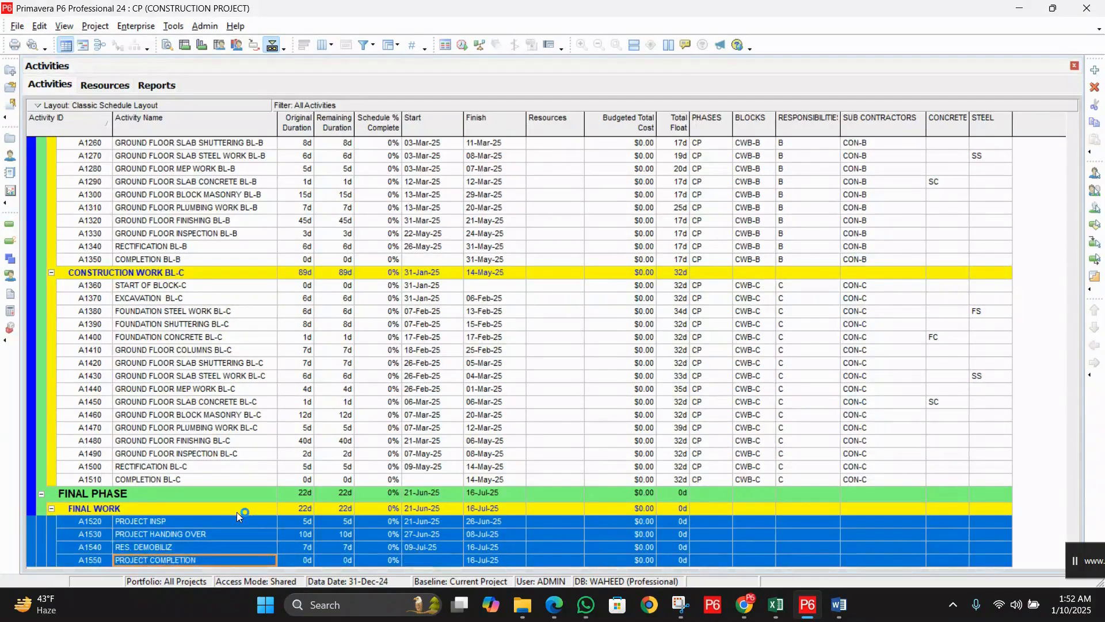
{"action": "right_click", "coordinate": [233, 544]}
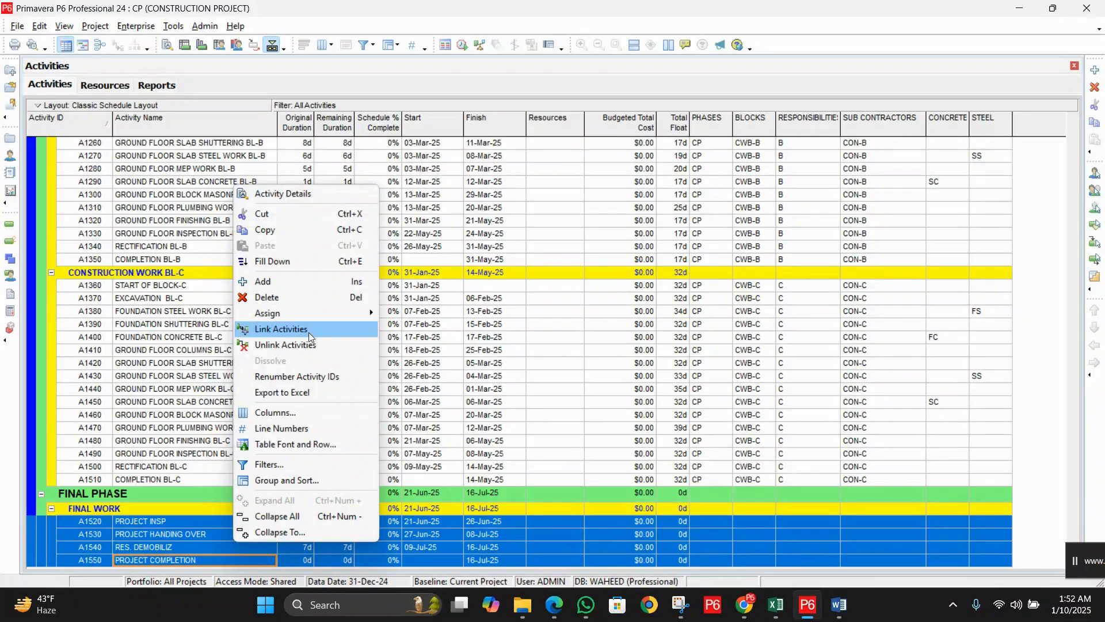
{"action": "mouse_move", "coordinate": [309, 314]}
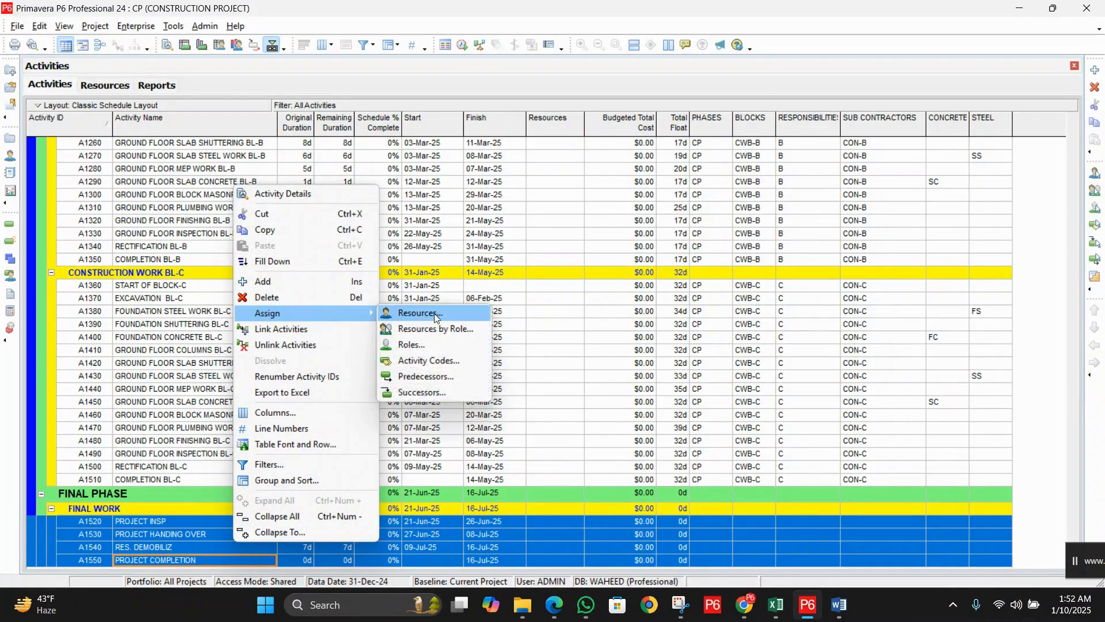
{"action": "left_click", "coordinate": [428, 360]}
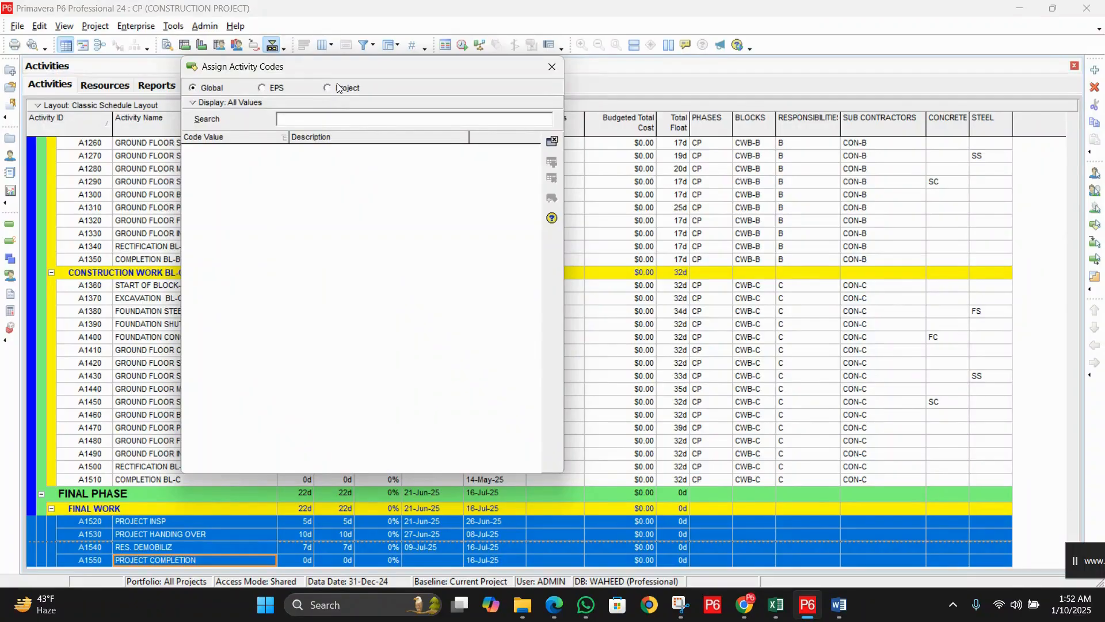
Step: Assign project codes FP, FW and ABC to the final work activities
{"action": "left_click", "coordinate": [339, 87]}
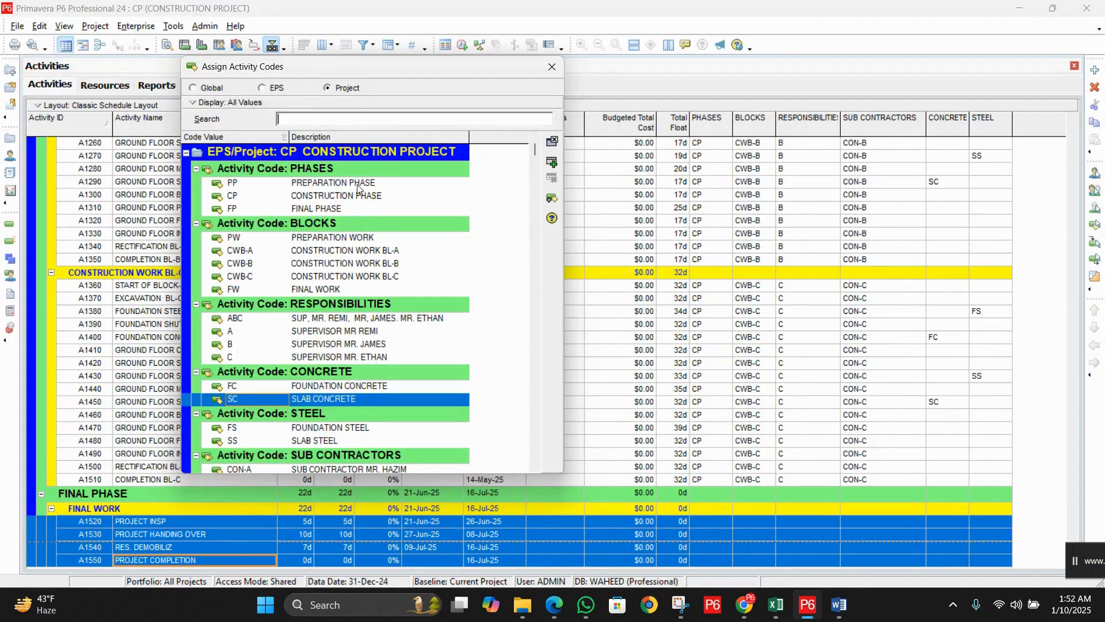
{"action": "double_click", "coordinate": [350, 207]}
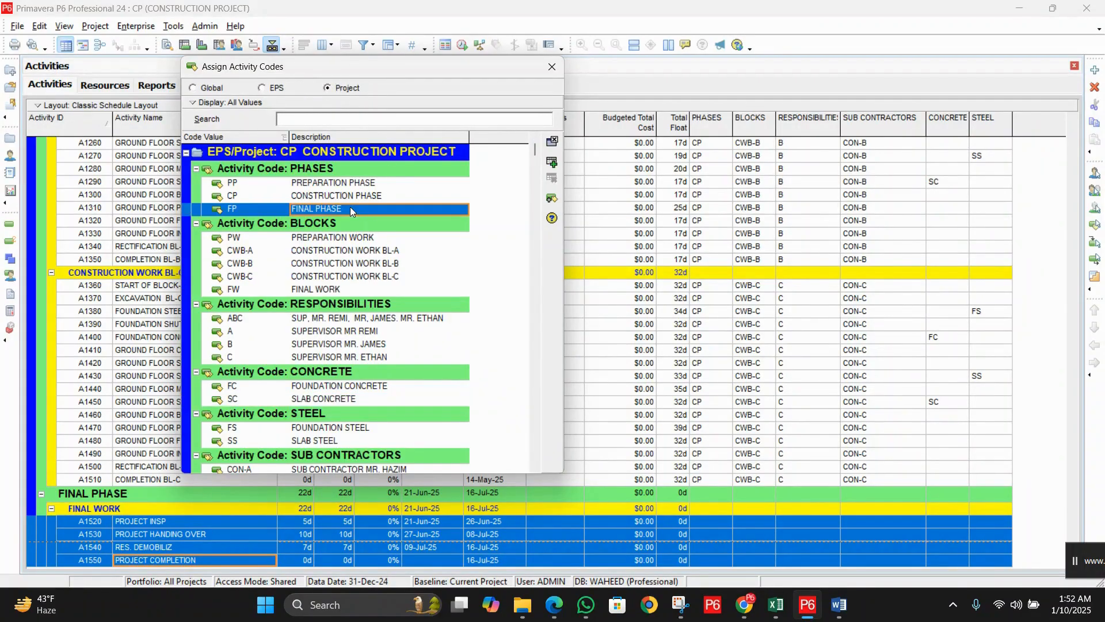
{"action": "double_click", "coordinate": [351, 291]}
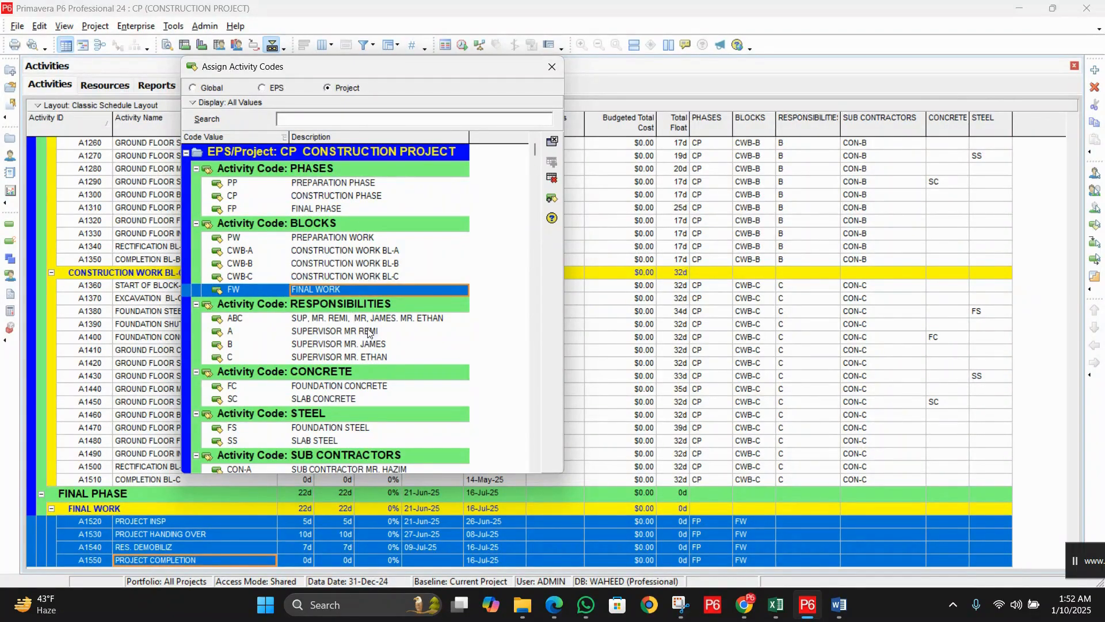
{"action": "double_click", "coordinate": [335, 317]}
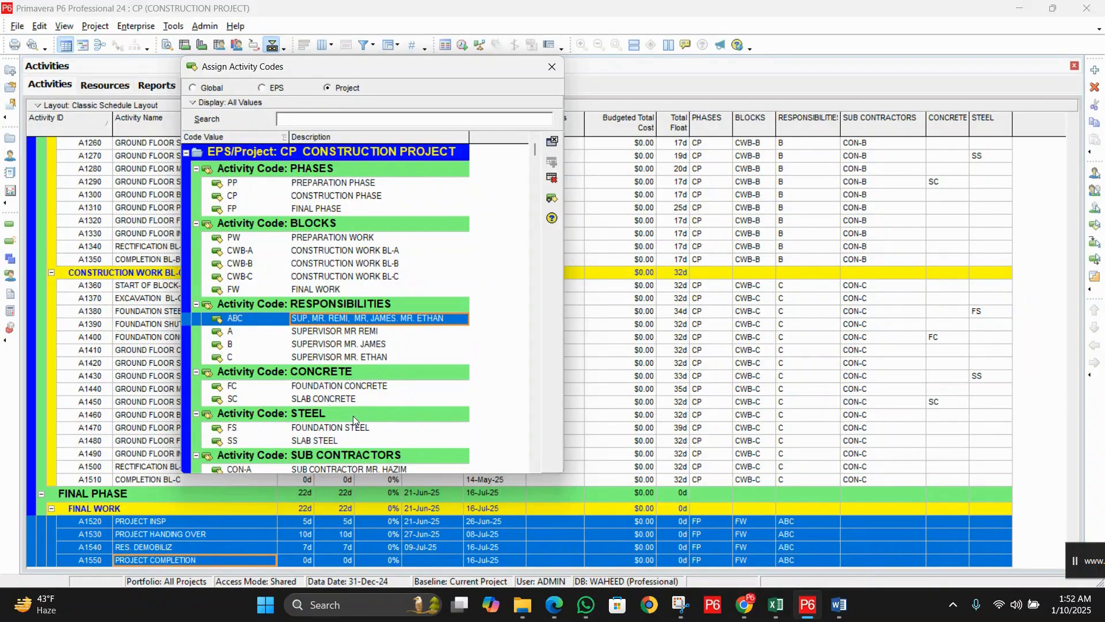
{"action": "scroll", "coordinate": [353, 457], "scroll_direction": "down", "scroll_amount": 1}
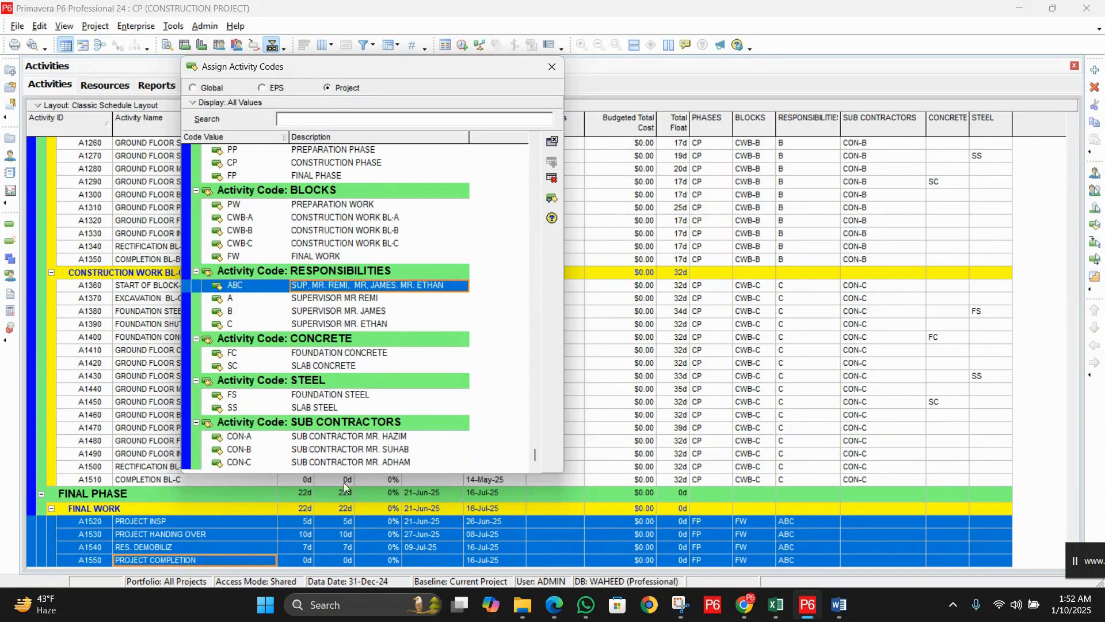
{"action": "left_click", "coordinate": [553, 67]}
{"action": "scroll", "coordinate": [721, 345], "scroll_direction": "up", "scroll_amount": 3}
{"action": "scroll", "coordinate": [721, 345], "scroll_direction": "up", "scroll_amount": 8}
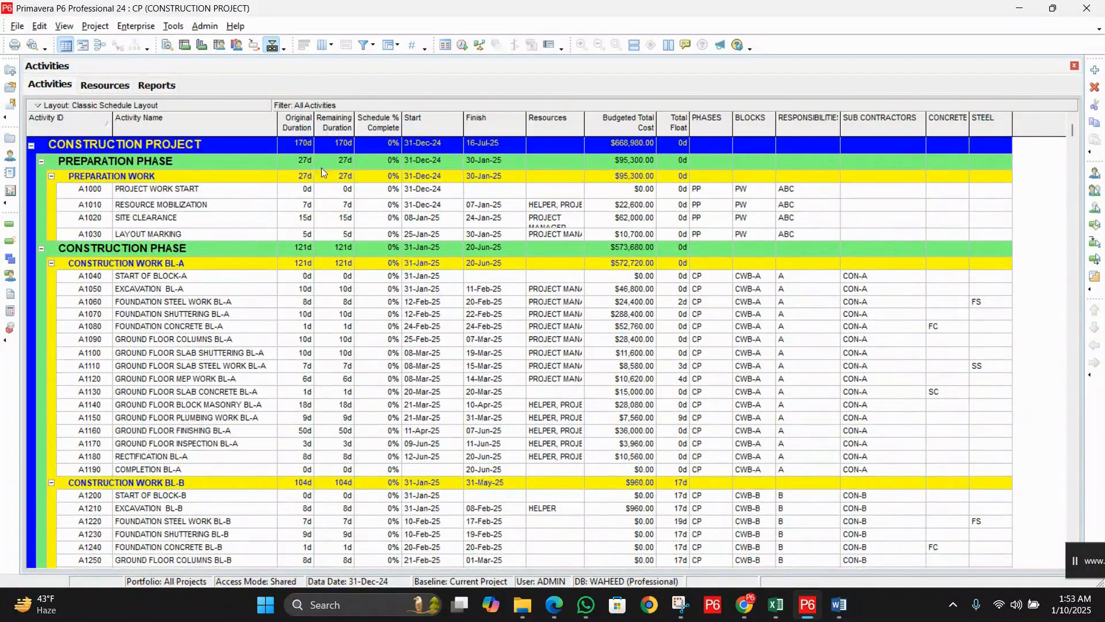
Step: Remove the STEEL, CONCRETE, SUB CONTRACTORS, RESPONSIBILITIES, BLOCKS and PHASES columns from the table
{"action": "right_click", "coordinate": [328, 205]}
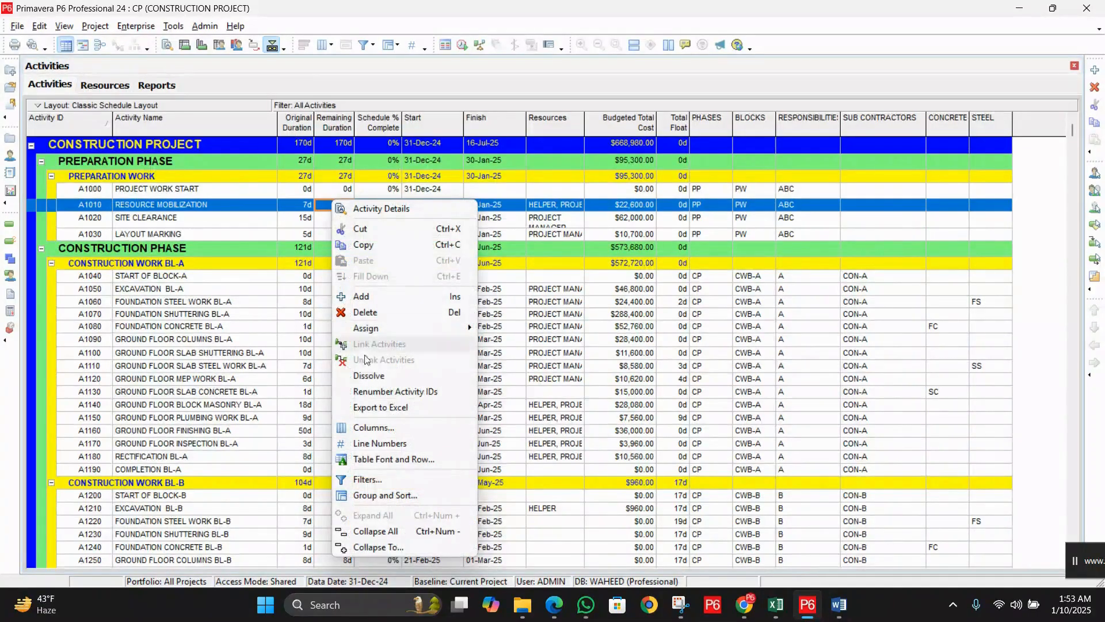
{"action": "left_click", "coordinate": [389, 427]}
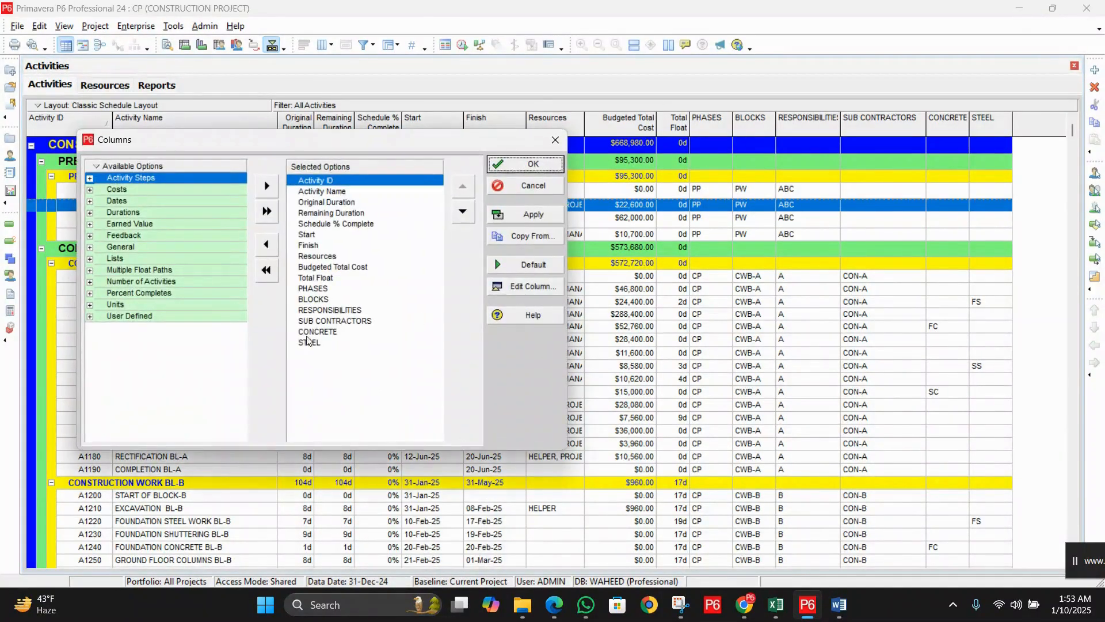
{"action": "double_click", "coordinate": [322, 343]}
{"action": "double_click", "coordinate": [328, 333]}
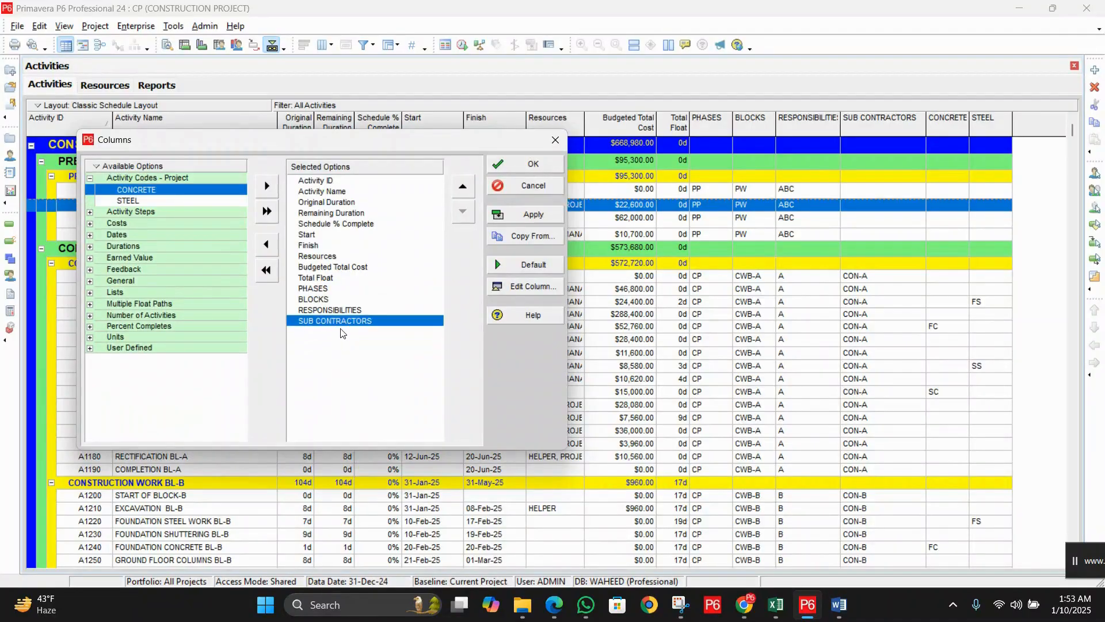
{"action": "double_click", "coordinate": [345, 321]}
{"action": "double_click", "coordinate": [348, 311]}
{"action": "double_click", "coordinate": [348, 299]}
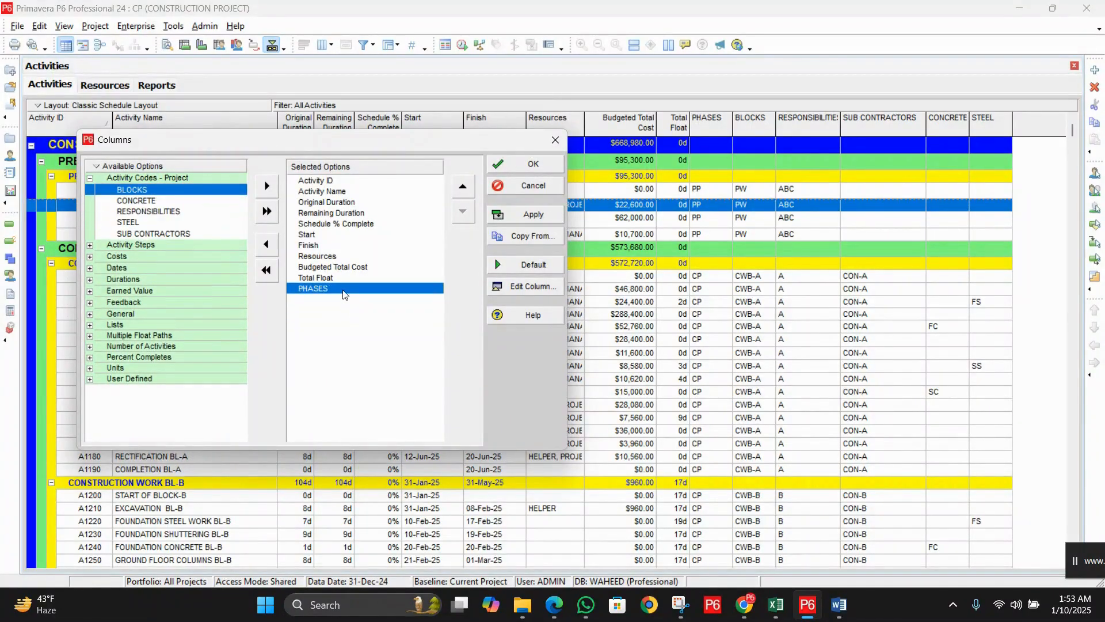
{"action": "double_click", "coordinate": [344, 289]}
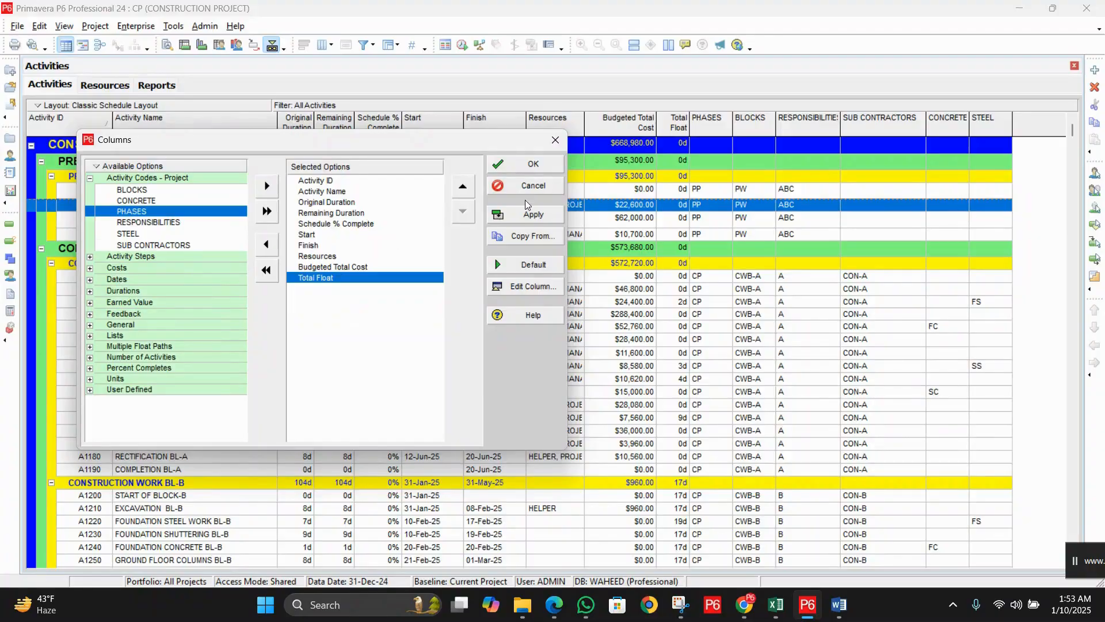
{"action": "left_click", "coordinate": [531, 219]}
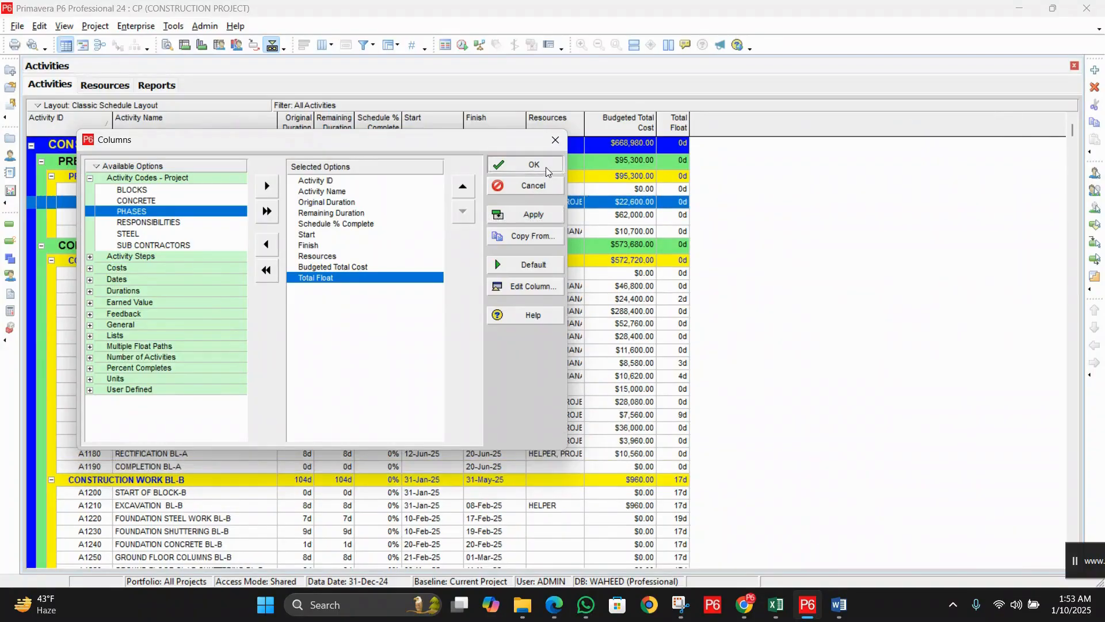
{"action": "left_click", "coordinate": [544, 167]}
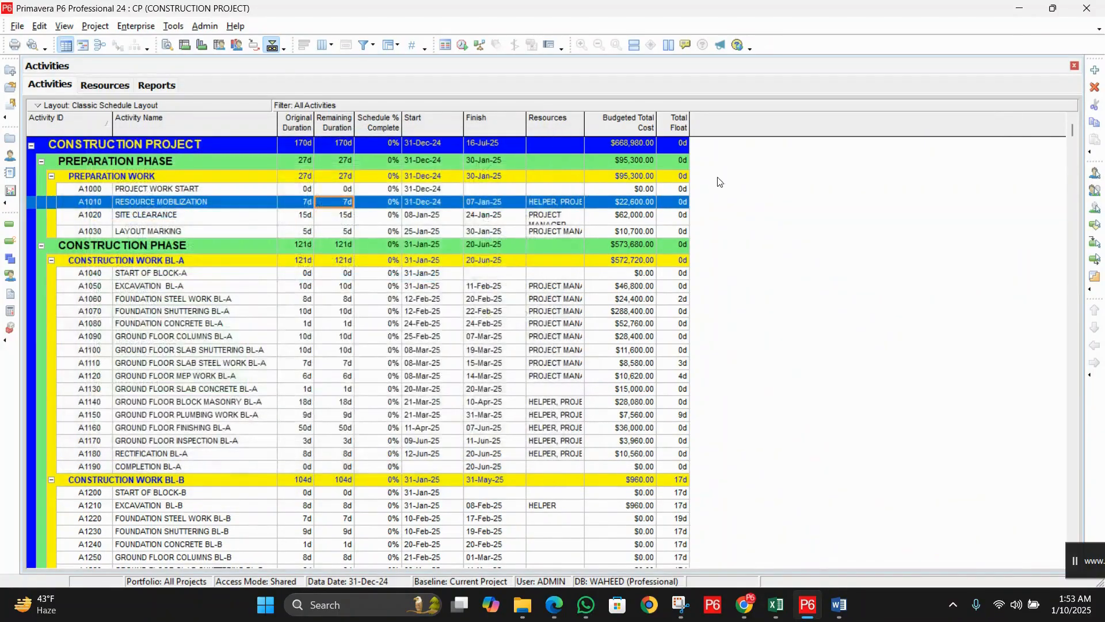
Step: Show the Gantt chart beside the activity table and expand the View menu to its full list
{"action": "left_click", "coordinate": [85, 45]}
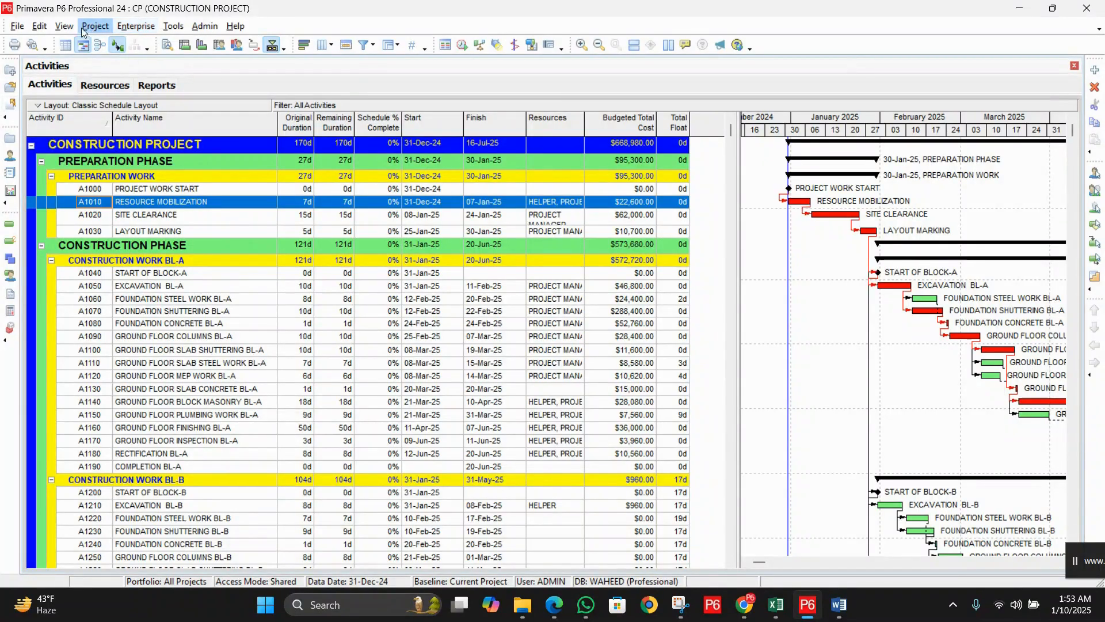
{"action": "left_click", "coordinate": [67, 27]}
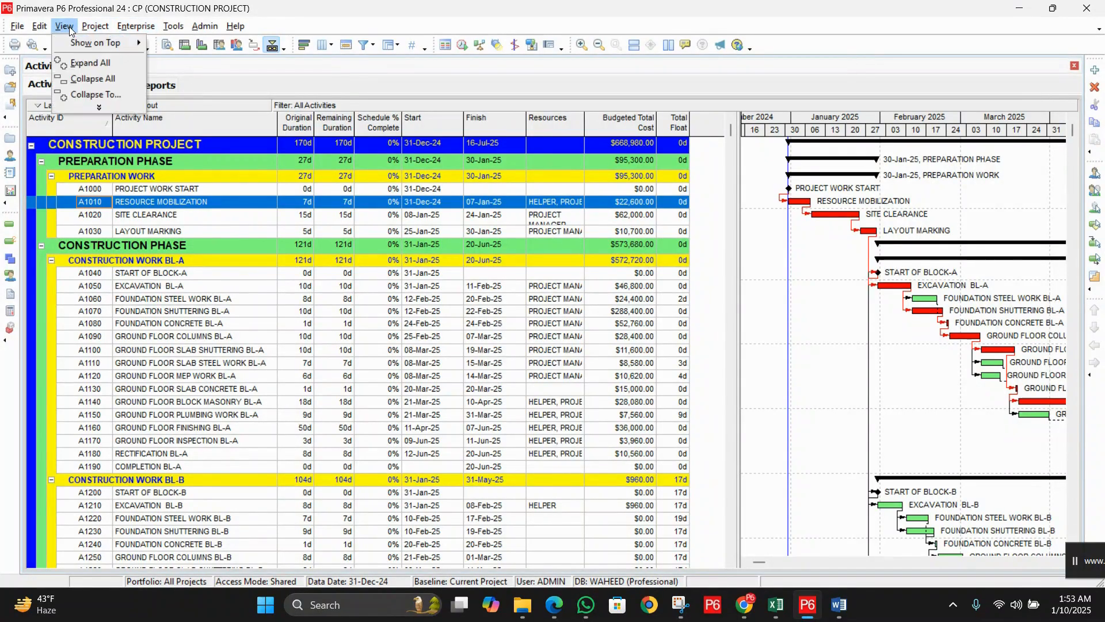
{"action": "left_click", "coordinate": [98, 109]}
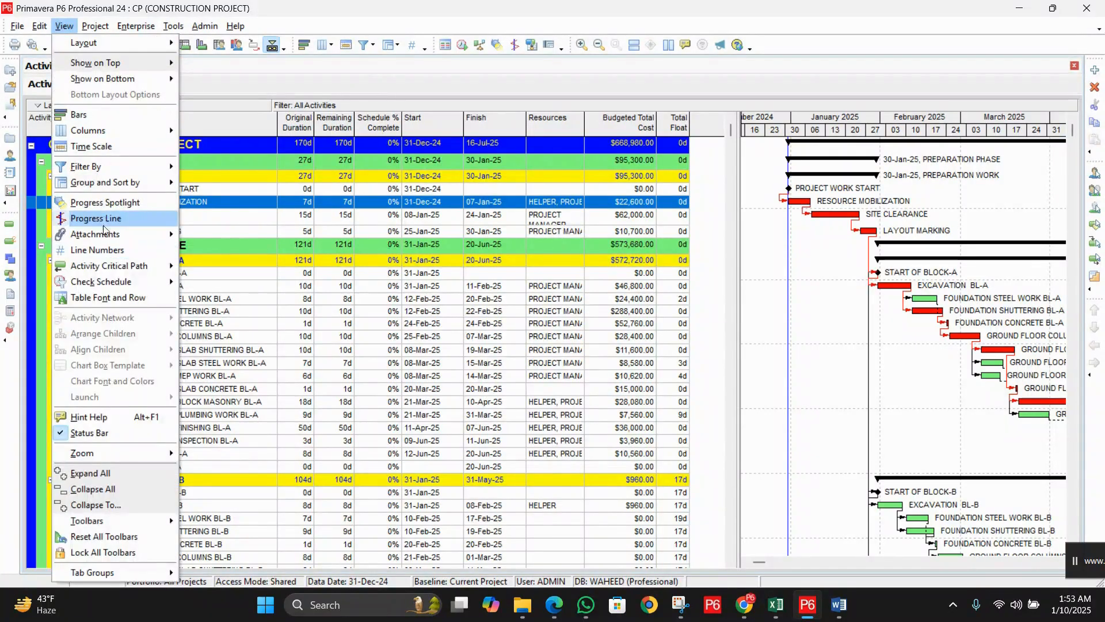
Step: Reset Group and Sort to Default to clear the WBS levels, then apply and close
{"action": "left_click", "coordinate": [126, 190]}
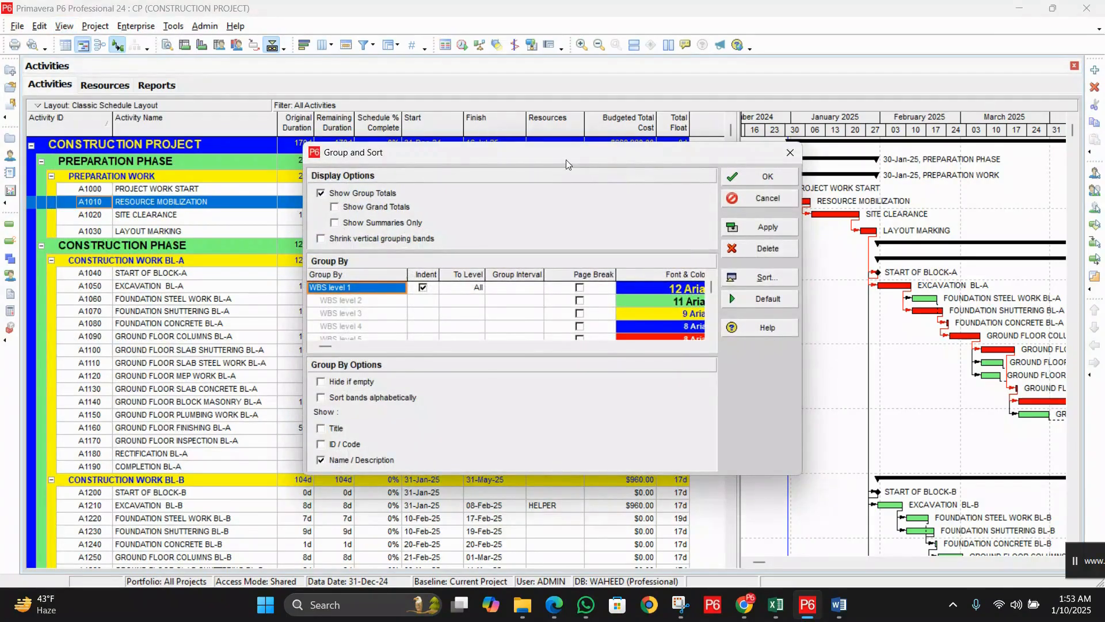
{"action": "left_click_drag", "start_coordinate": [565, 160], "coordinate": [637, 199]}
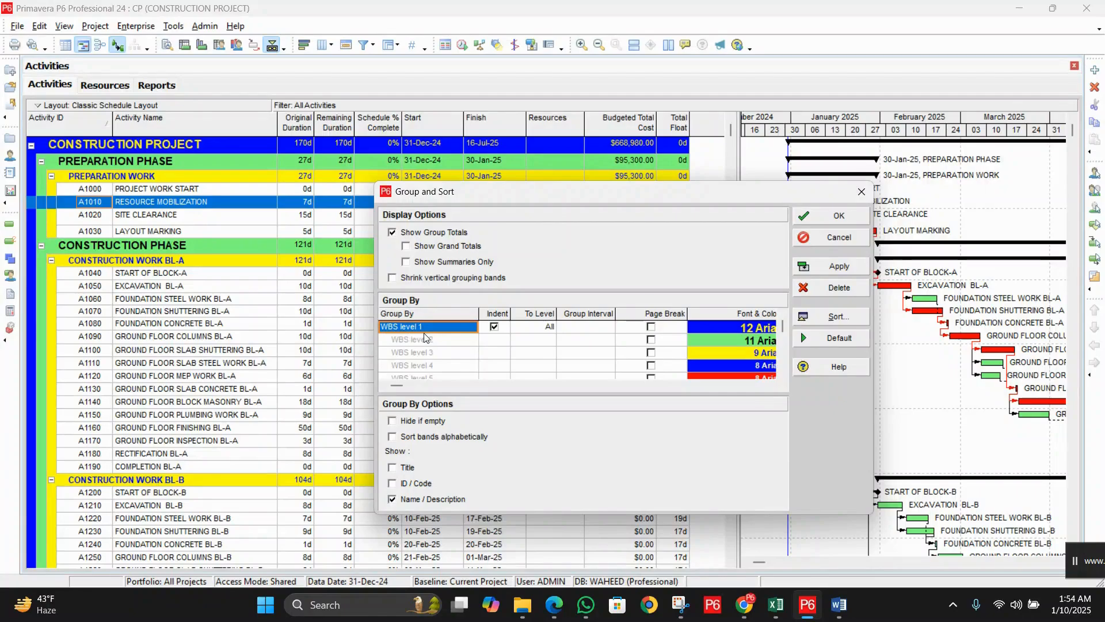
{"action": "left_click", "coordinate": [823, 339]}
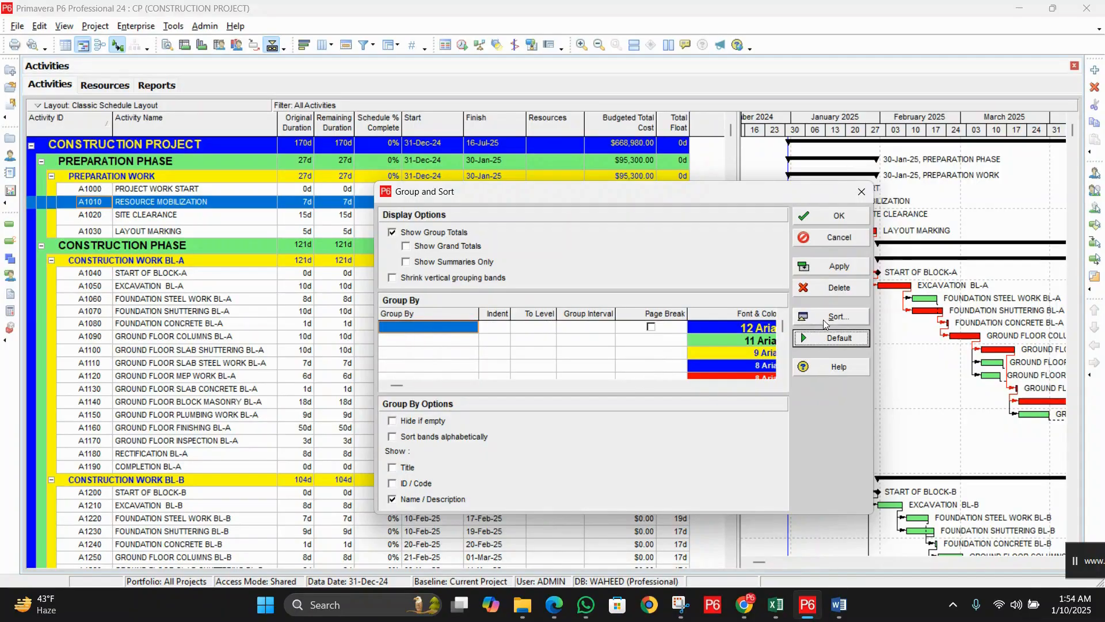
{"action": "left_click", "coordinate": [838, 265]}
{"action": "left_click", "coordinate": [835, 216]}
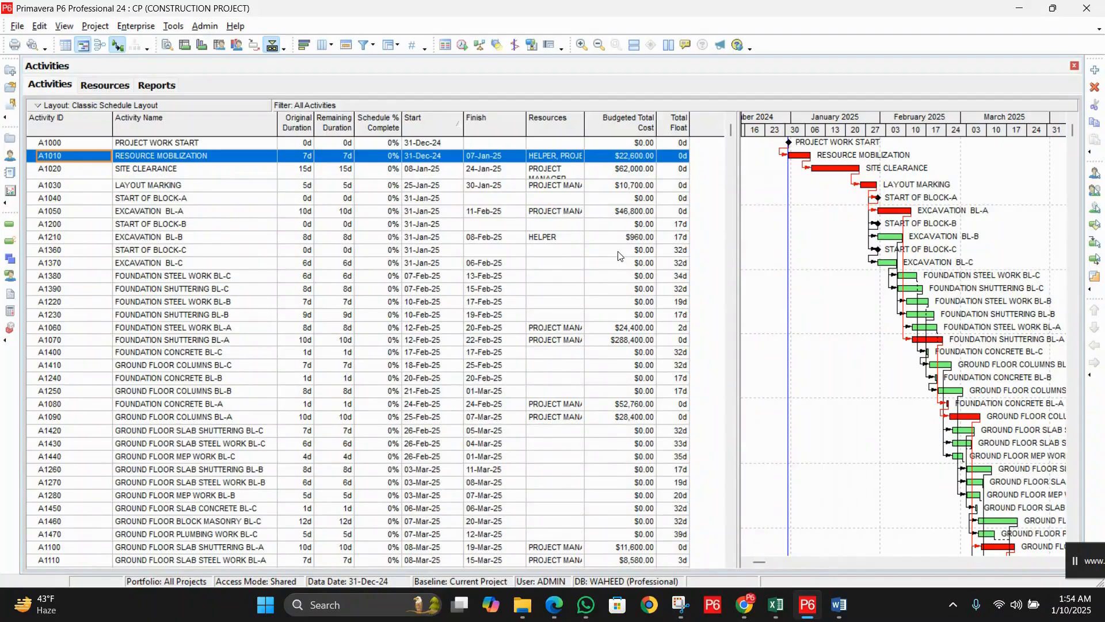
{"action": "scroll", "coordinate": [619, 255], "scroll_direction": "down", "scroll_amount": 2}
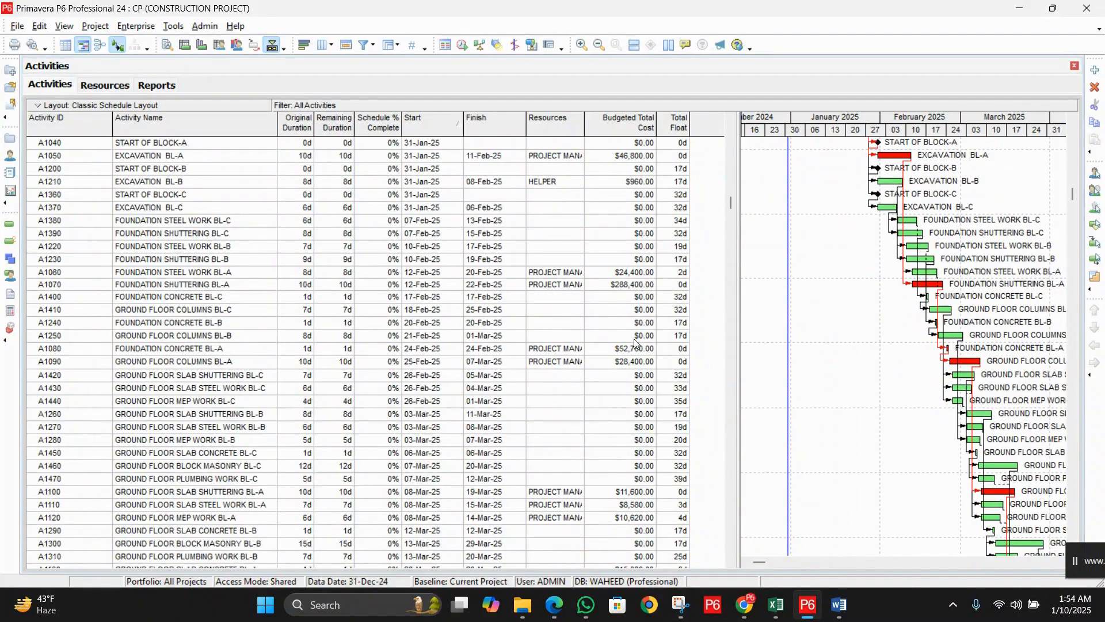
{"action": "scroll", "coordinate": [634, 342], "scroll_direction": "up", "scroll_amount": 2}
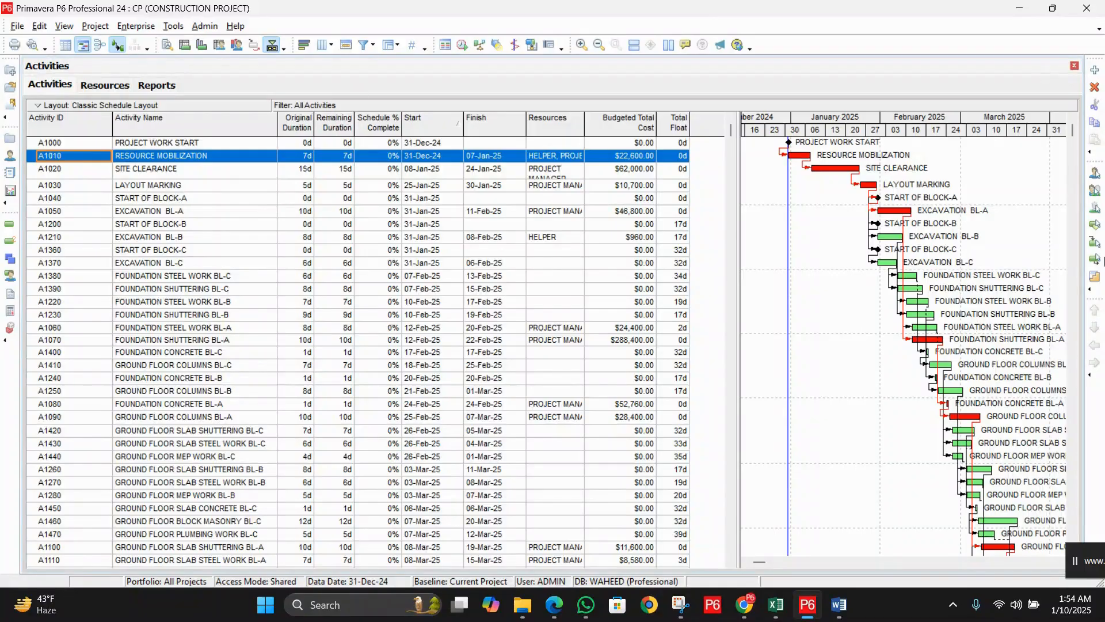
Step: In Group and Sort, set the first Group By level to Project
{"action": "left_click", "coordinate": [64, 27]}
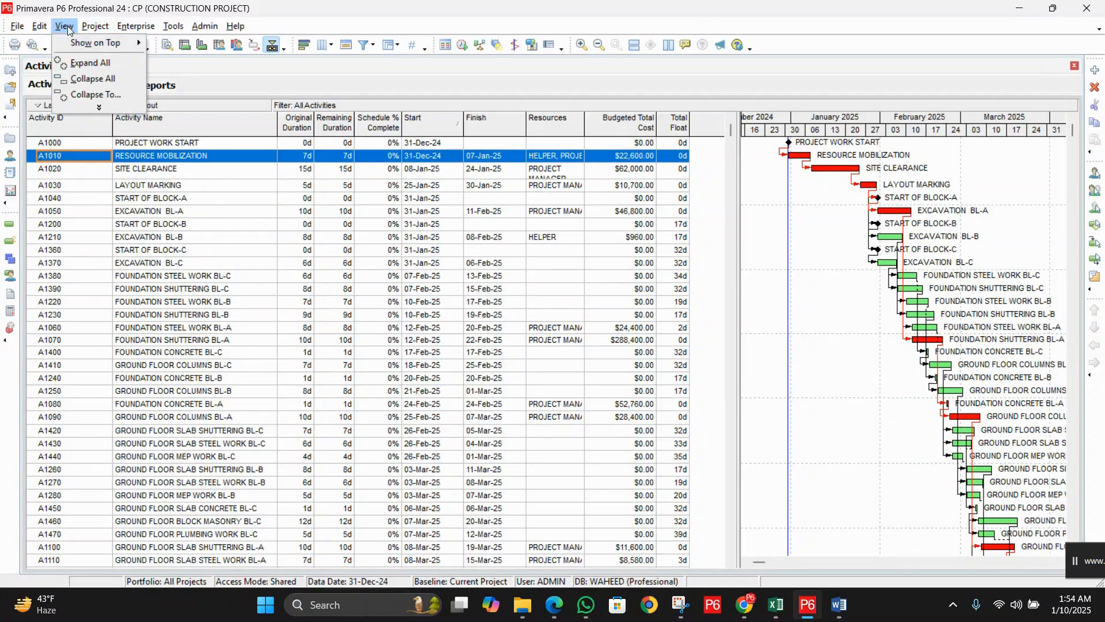
{"action": "left_click", "coordinate": [112, 108]}
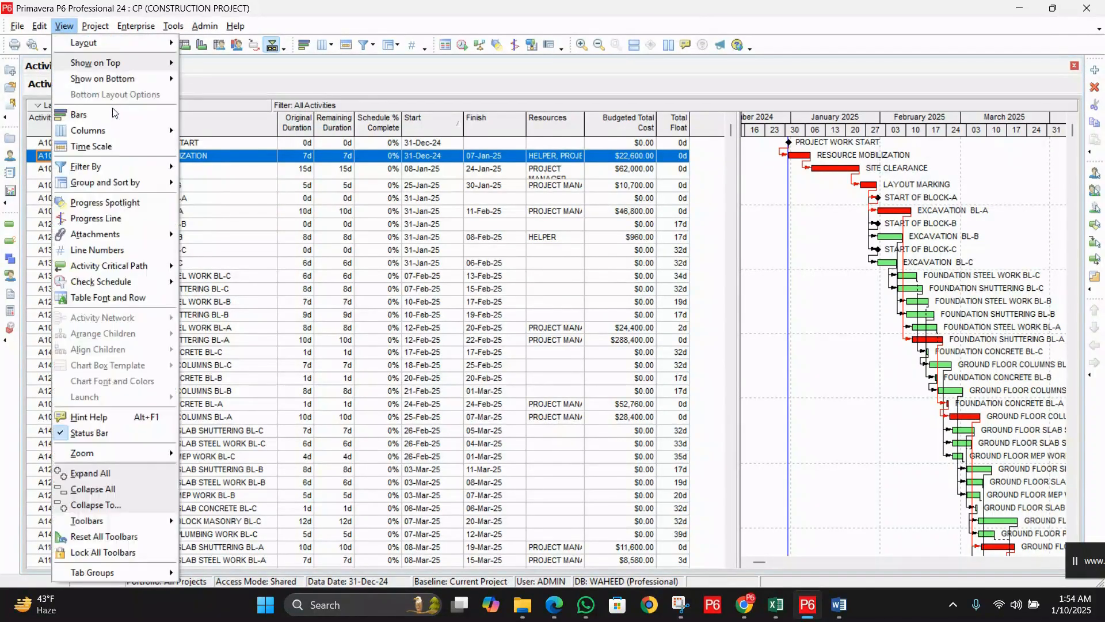
{"action": "left_click", "coordinate": [115, 183]}
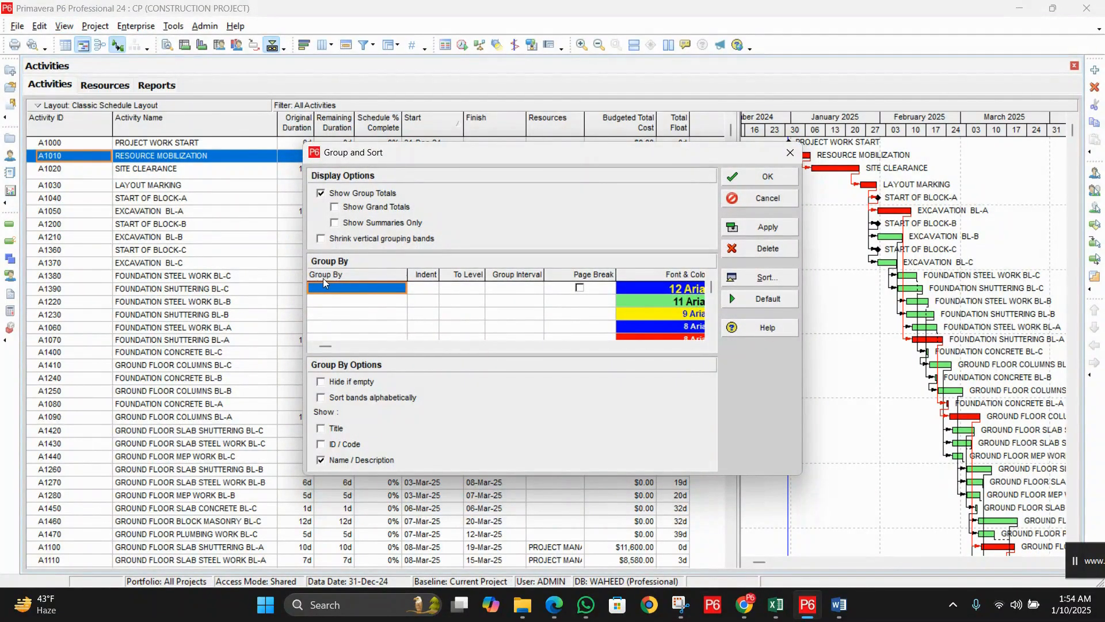
{"action": "left_click", "coordinate": [368, 291]}
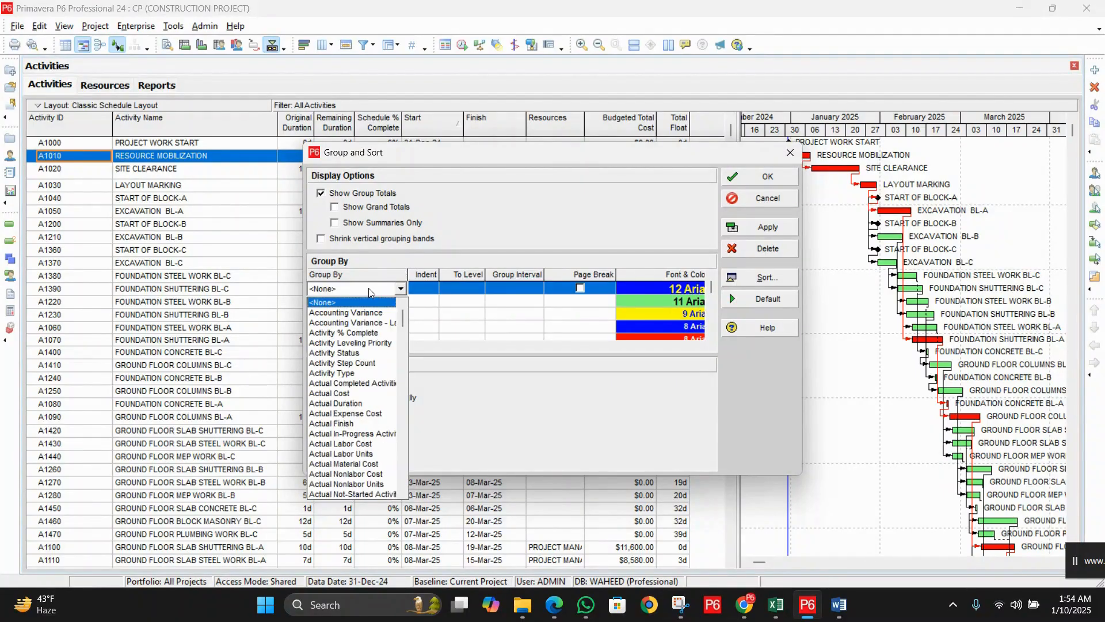
{"action": "key", "text": "p"}
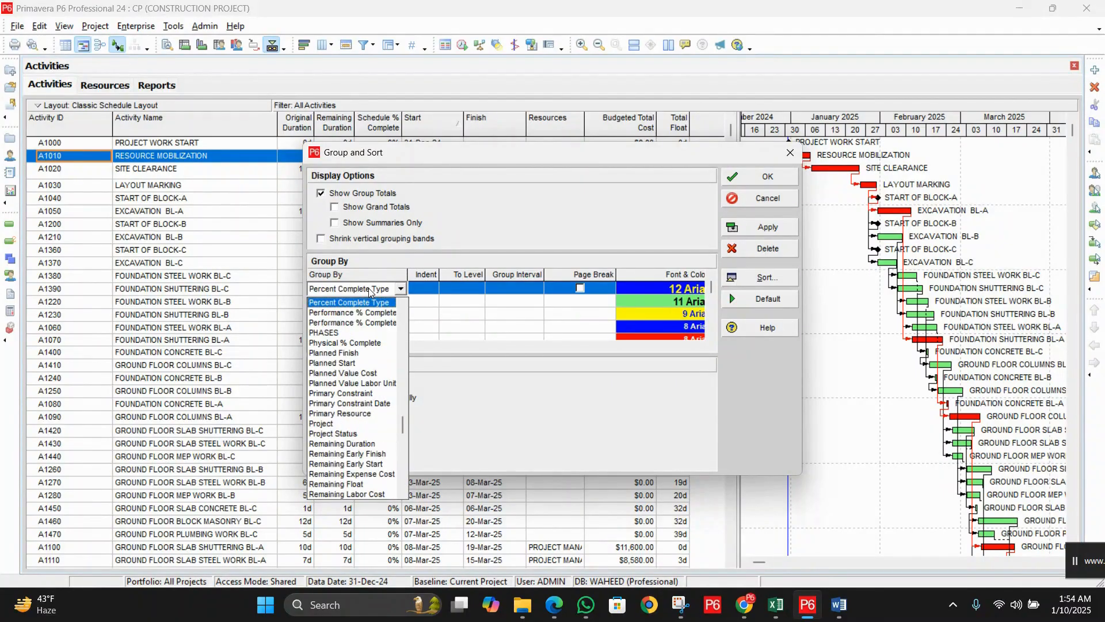
{"action": "left_click", "coordinate": [343, 426]}
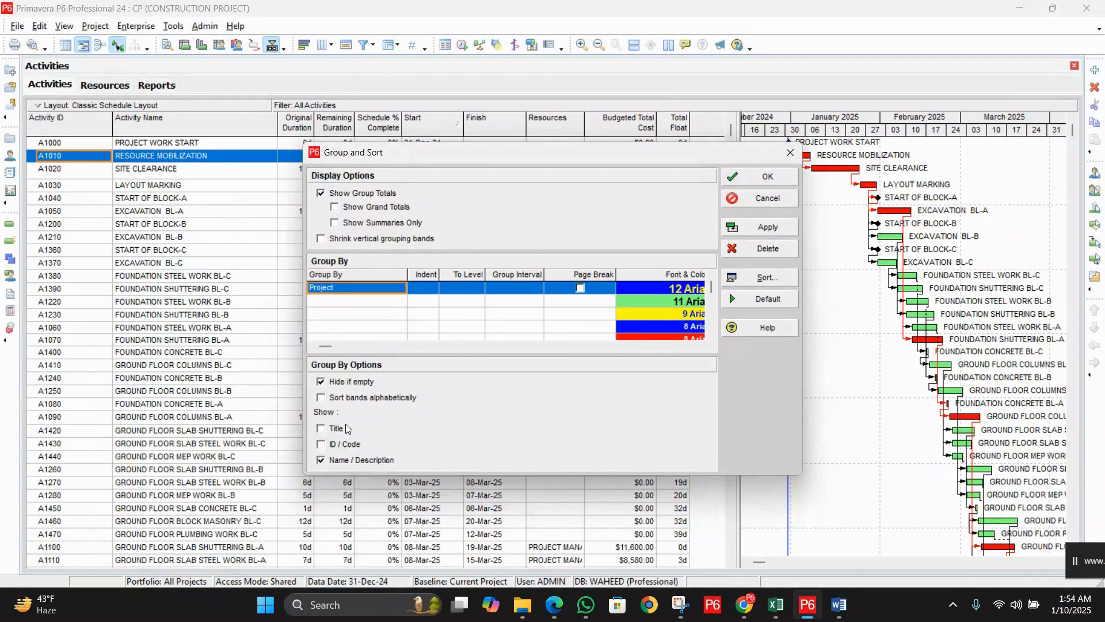
Step: Add PHASES and BLOCKS as the second and third grouping levels
{"action": "left_click", "coordinate": [377, 303]}
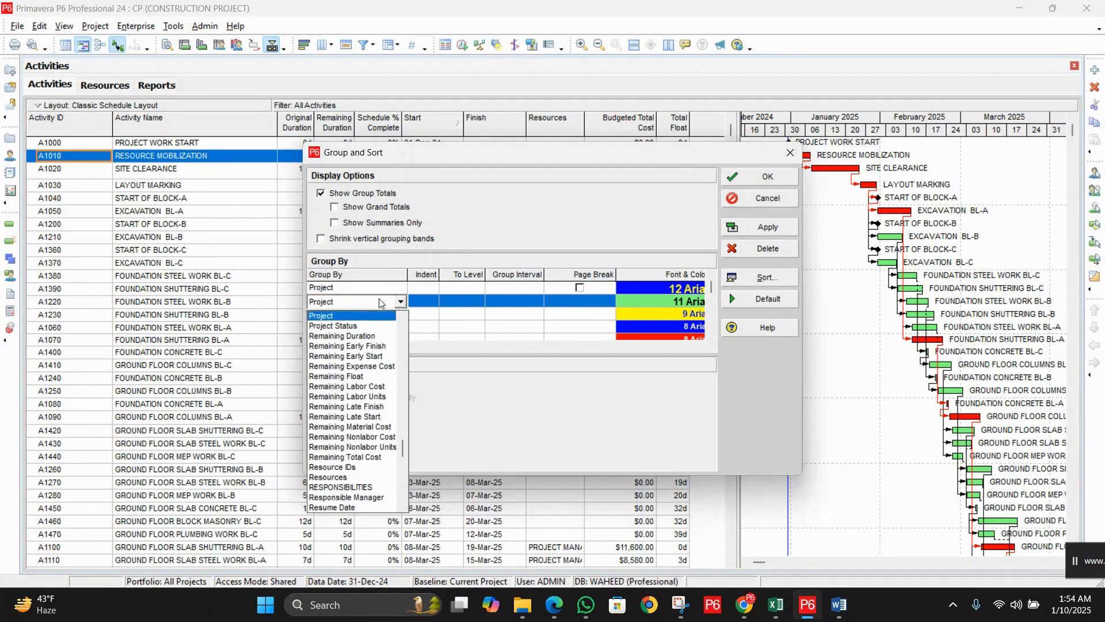
{"action": "scroll", "coordinate": [379, 303], "scroll_direction": "up", "scroll_amount": 3}
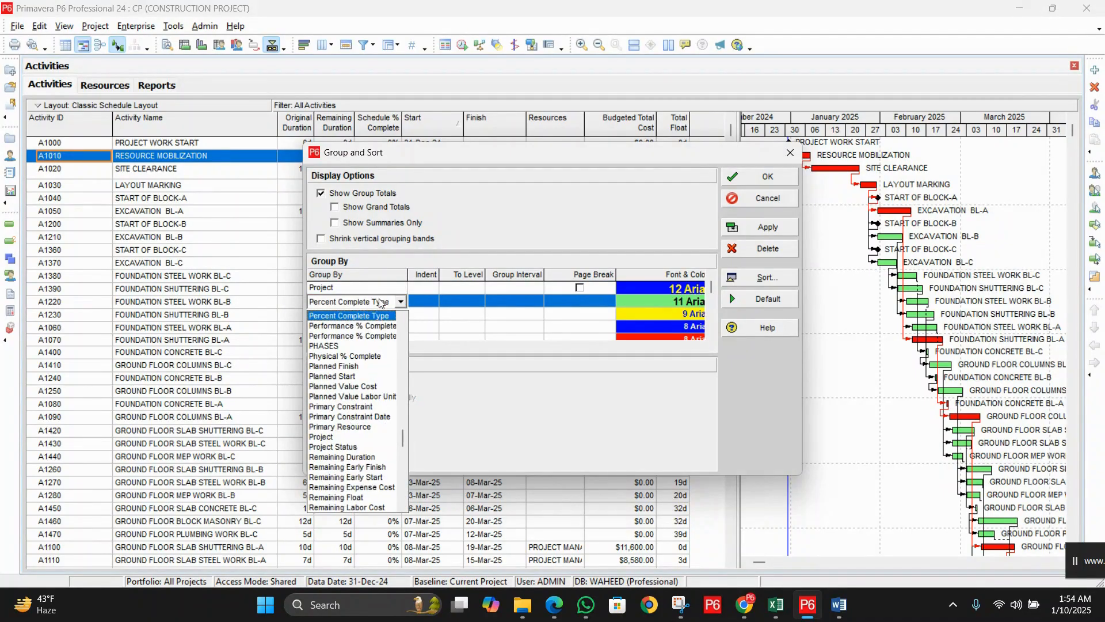
{"action": "left_click", "coordinate": [360, 325]}
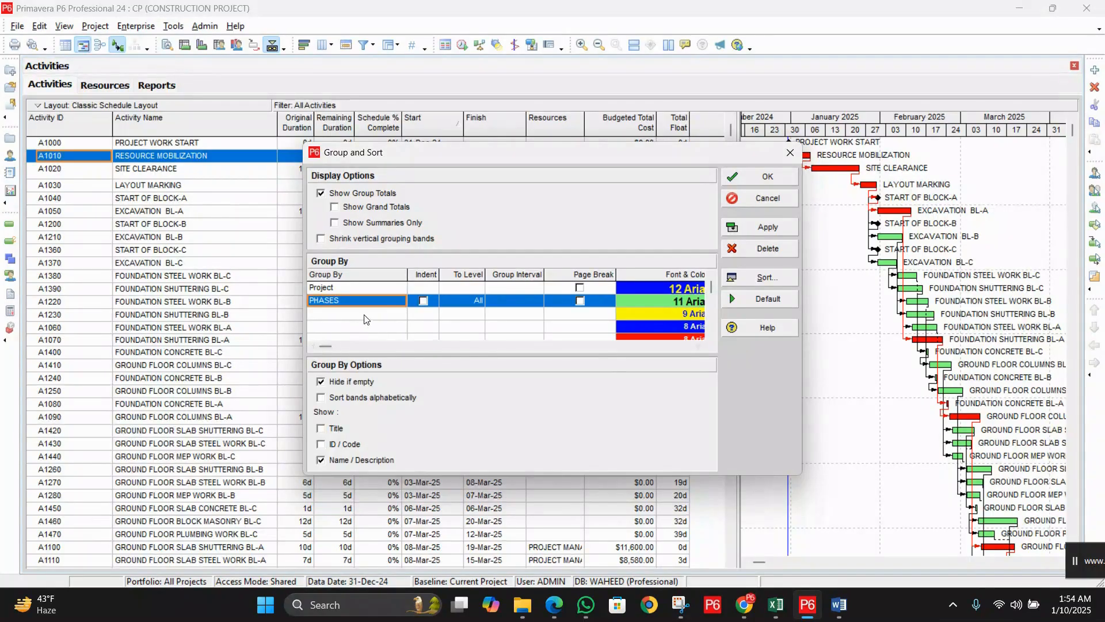
{"action": "left_click", "coordinate": [364, 315]}
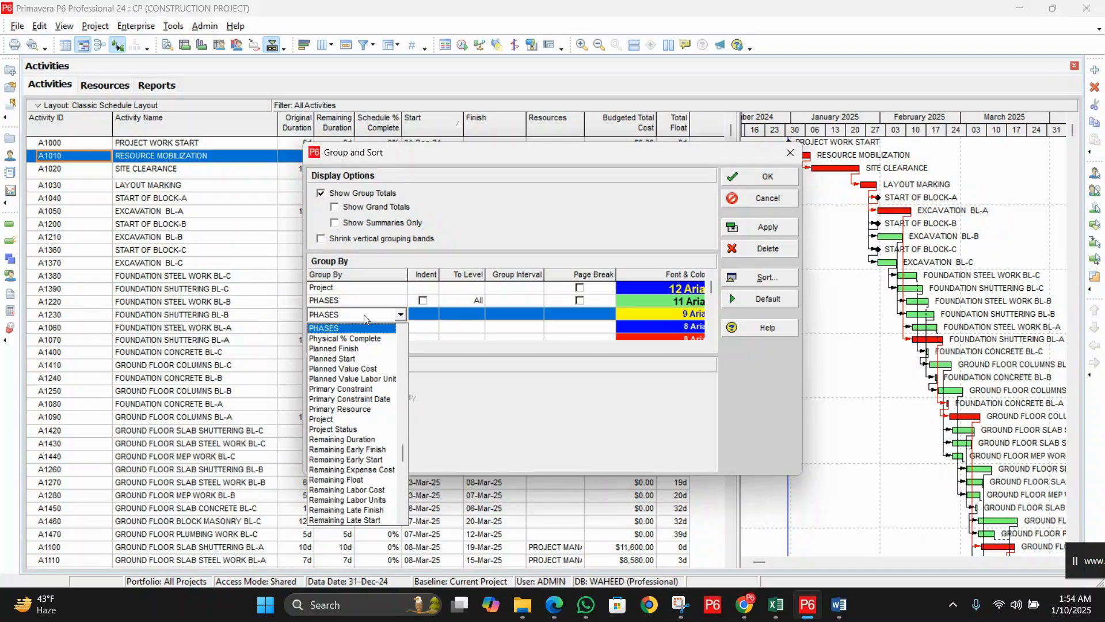
{"action": "key", "text": "b"}
{"action": "scroll", "coordinate": [352, 454], "scroll_direction": "down", "scroll_amount": 1}
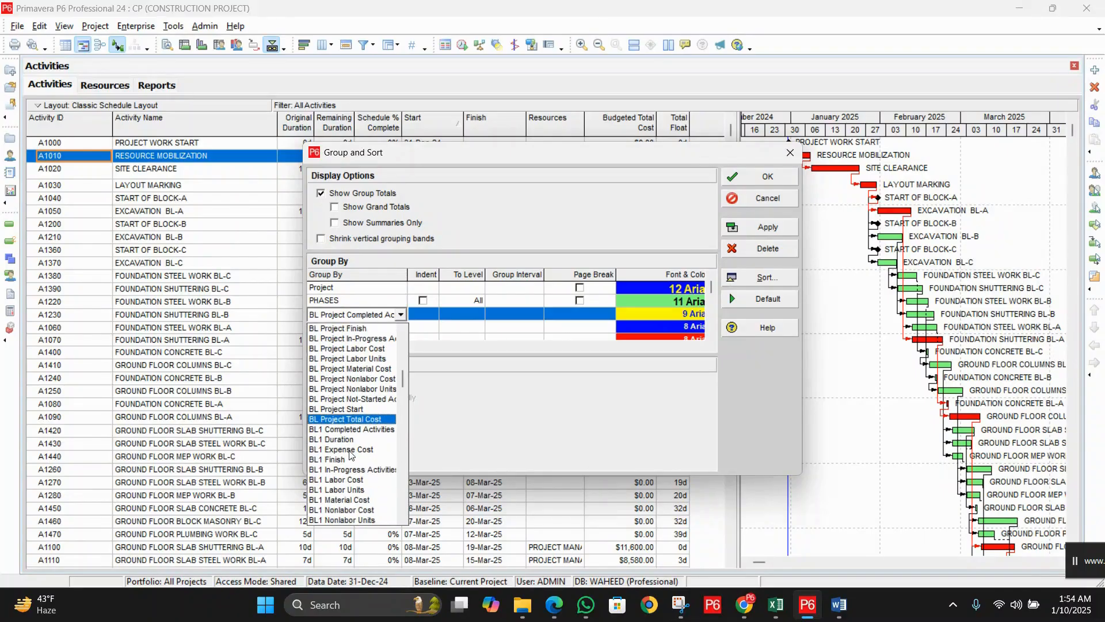
{"action": "scroll", "coordinate": [349, 450], "scroll_direction": "down", "scroll_amount": 3}
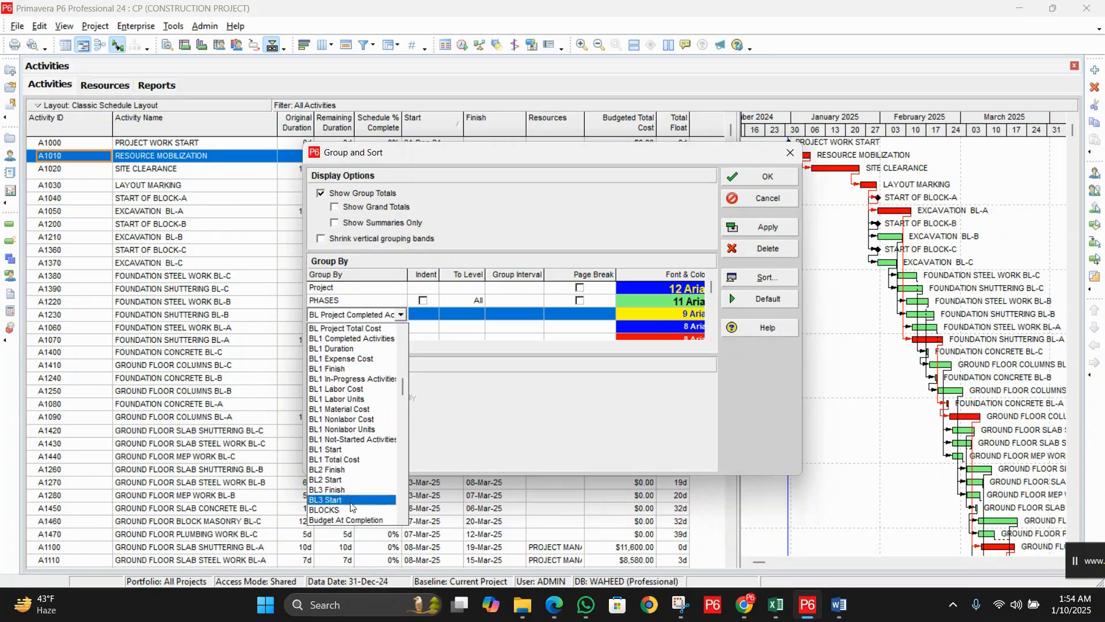
{"action": "left_click", "coordinate": [351, 510]}
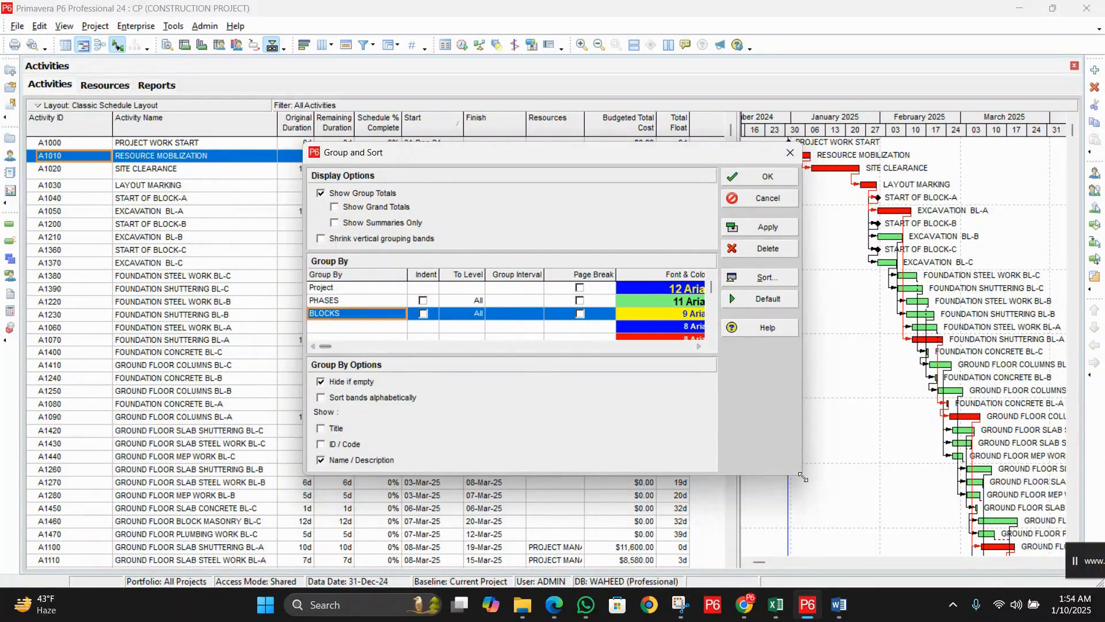
Step: Add RESPONSIBILITIES as the fourth grouping level and apply the grouping
{"action": "left_click_drag", "start_coordinate": [803, 475], "coordinate": [850, 530]}
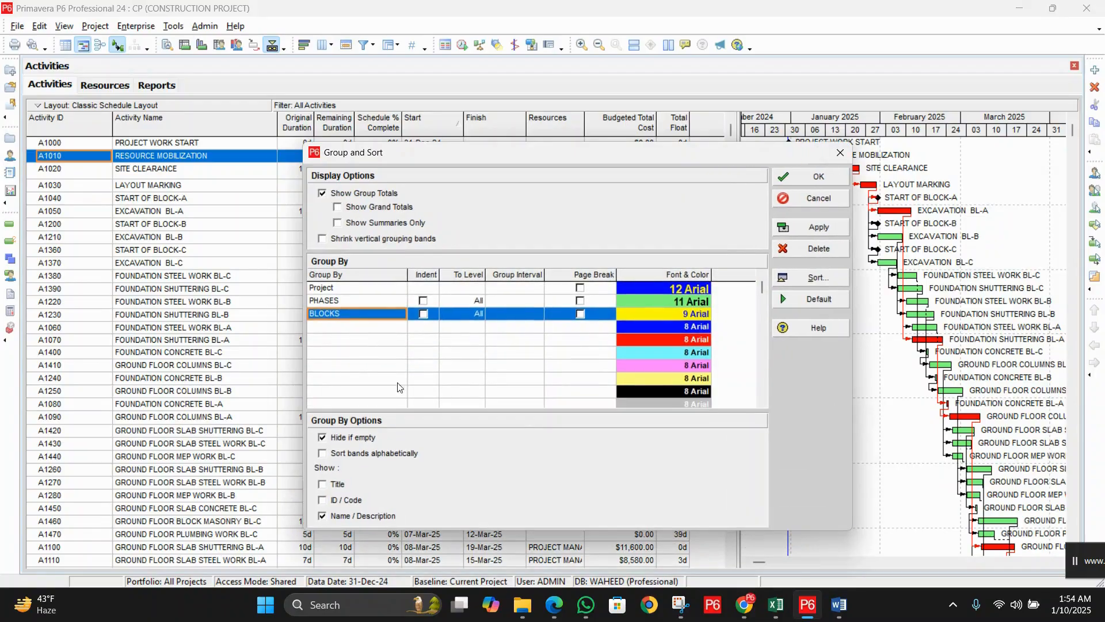
{"action": "left_click", "coordinate": [351, 327]}
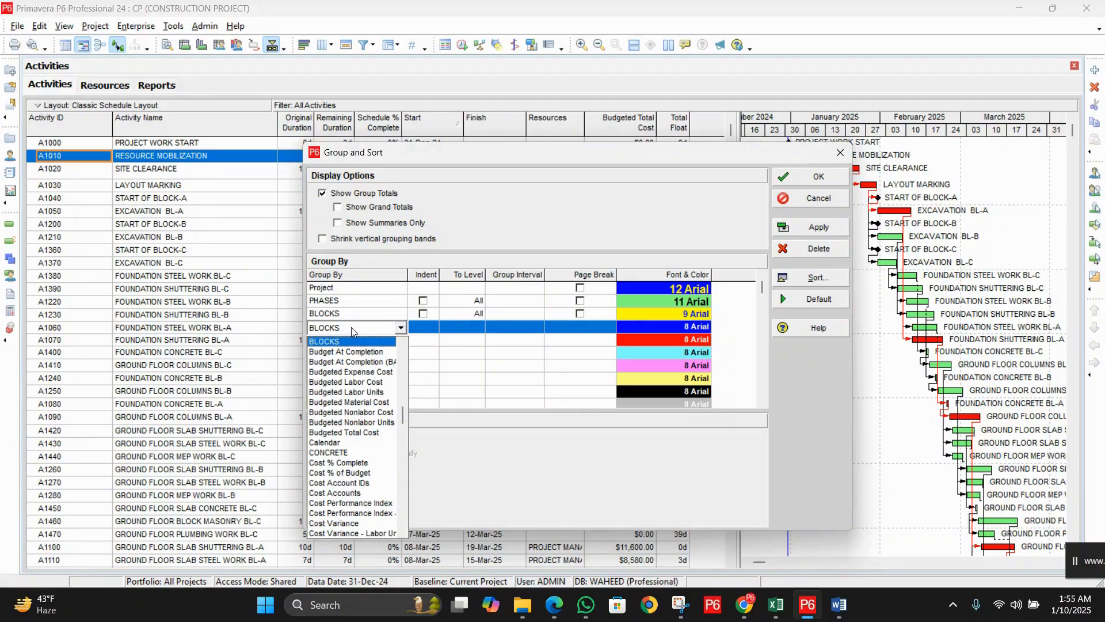
{"action": "key", "text": "r"}
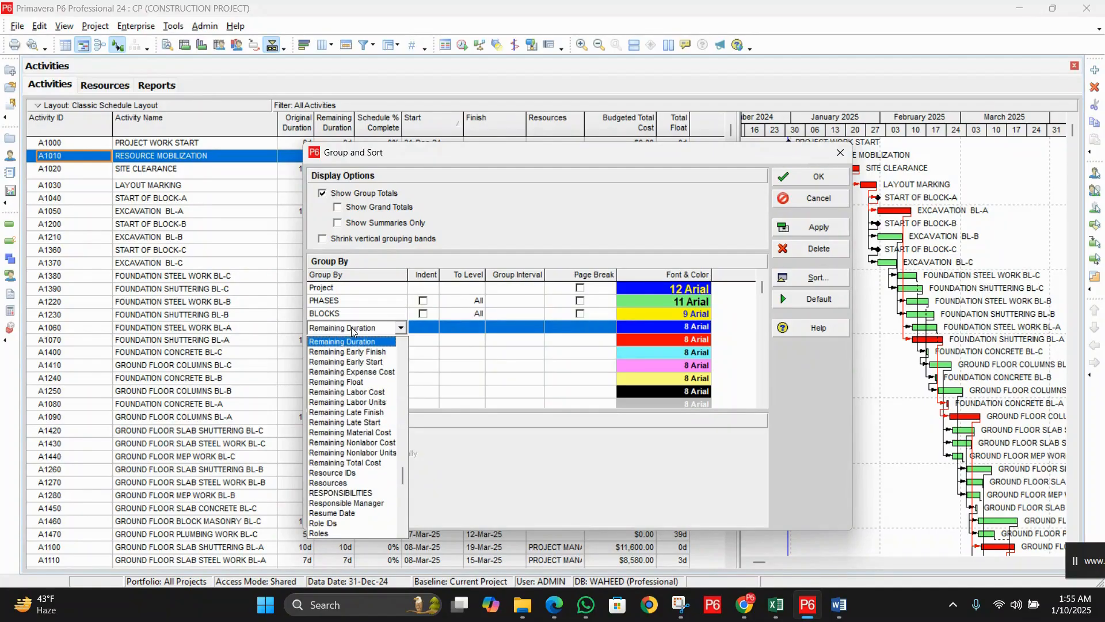
{"action": "left_click", "coordinate": [366, 493]}
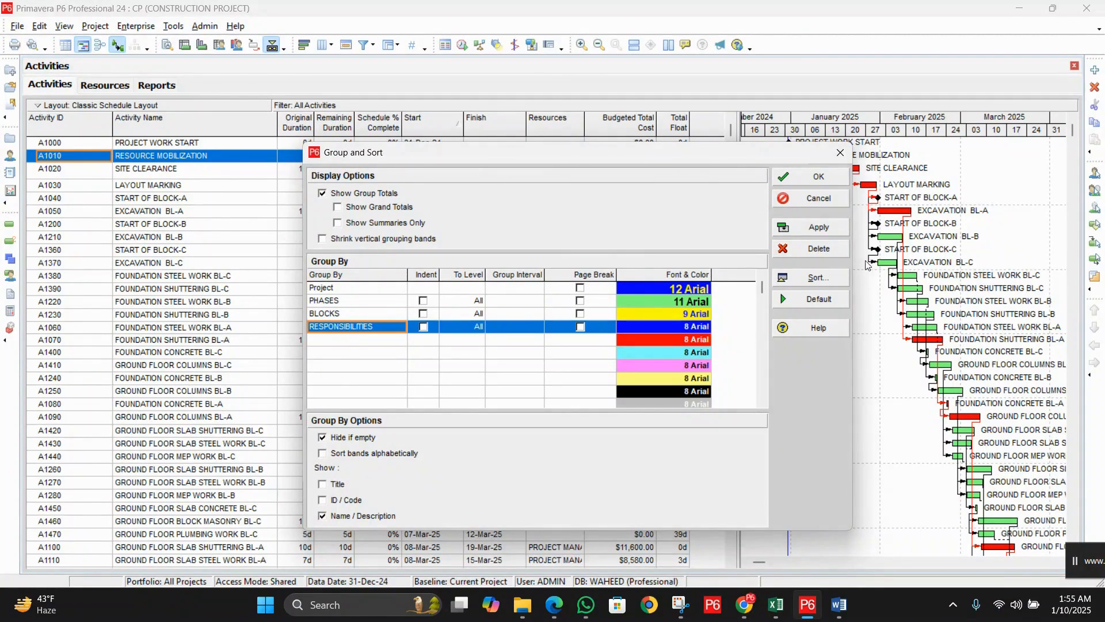
{"action": "left_click", "coordinate": [815, 226]}
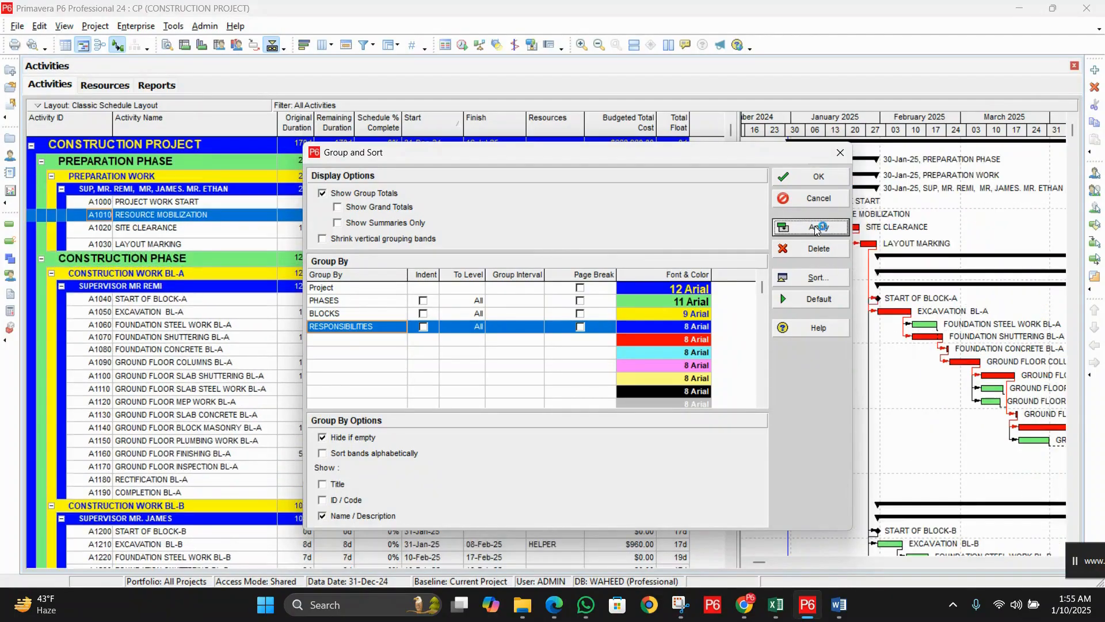
Step: Close Group and Sort and adjust the split between the activity table and Gantt chart
{"action": "left_click", "coordinate": [811, 178]}
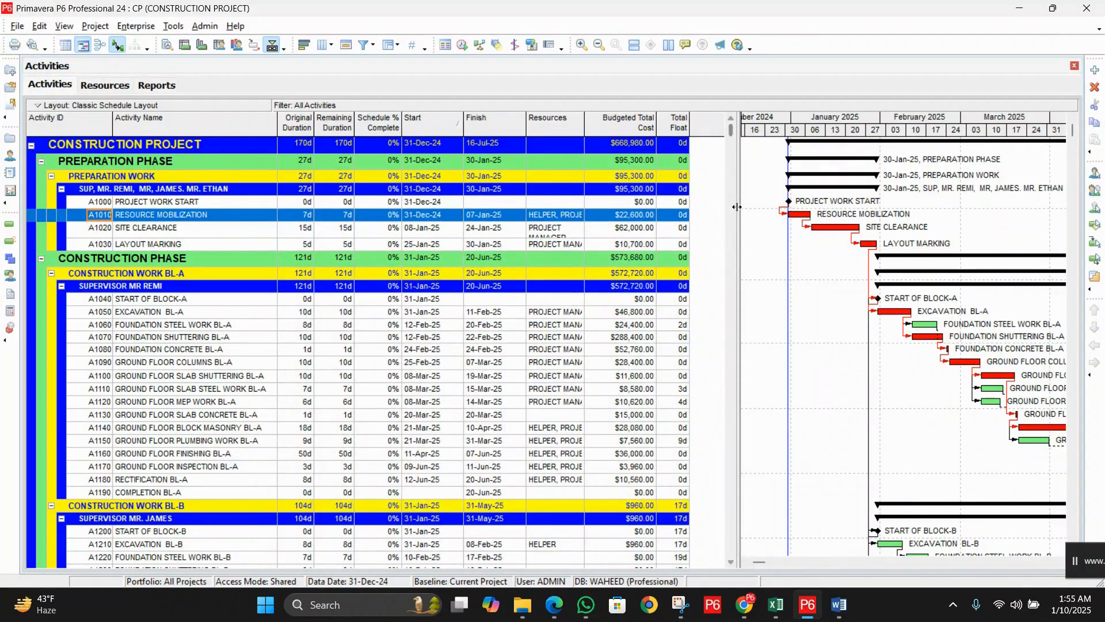
{"action": "left_click_drag", "start_coordinate": [737, 206], "coordinate": [790, 207]}
{"action": "scroll", "coordinate": [446, 265], "scroll_direction": "down", "scroll_amount": 5}
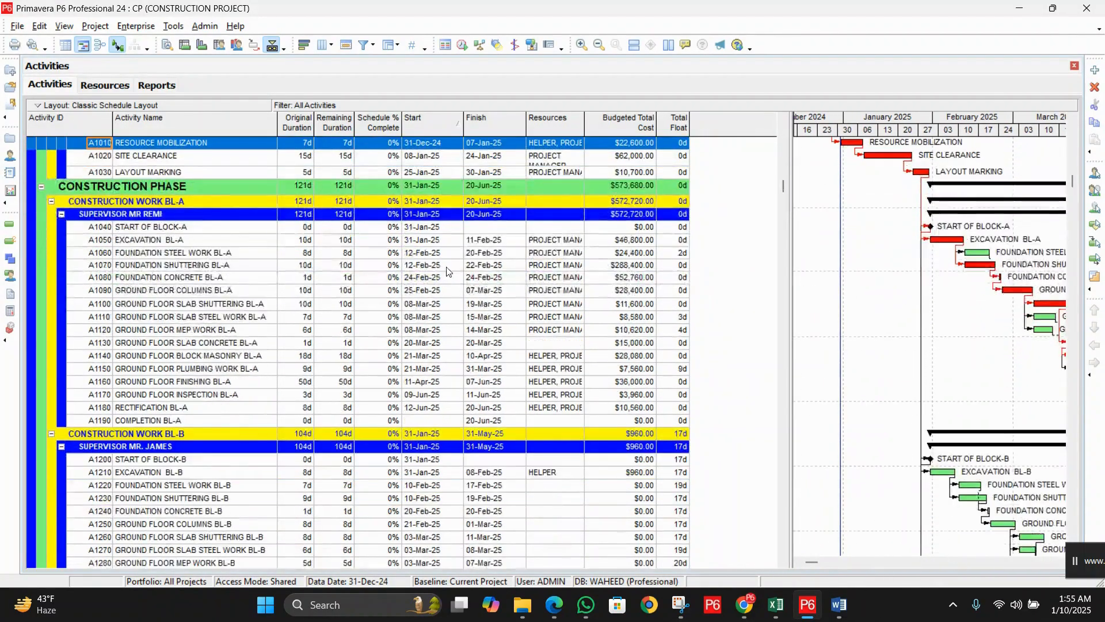
{"action": "scroll", "coordinate": [446, 265], "scroll_direction": "down", "scroll_amount": 8}
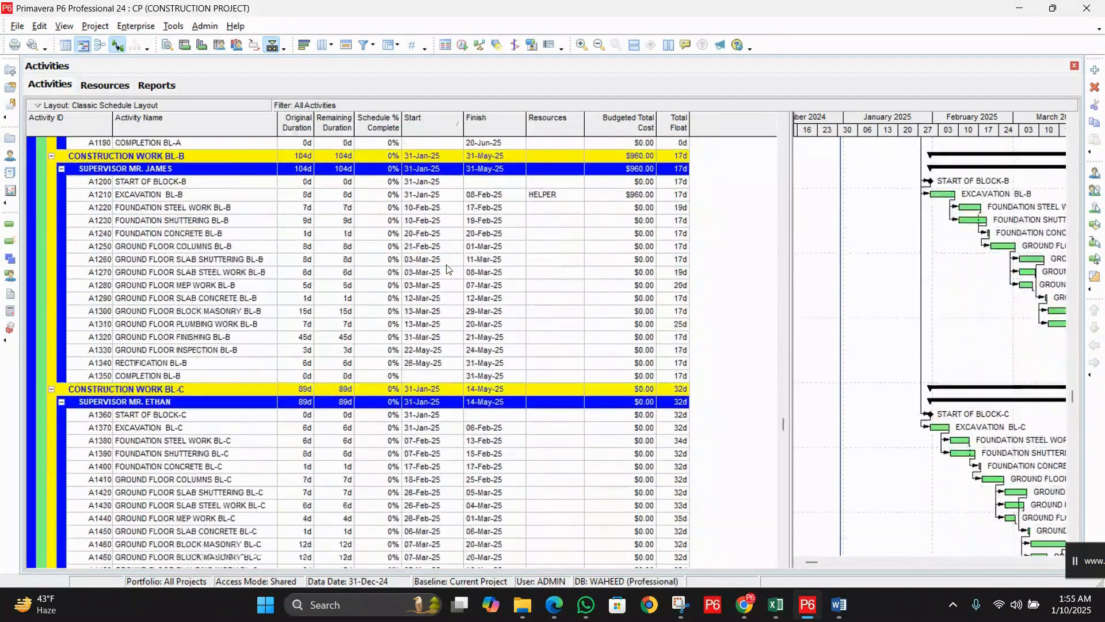
{"action": "scroll", "coordinate": [449, 267], "scroll_direction": "up", "scroll_amount": 10}
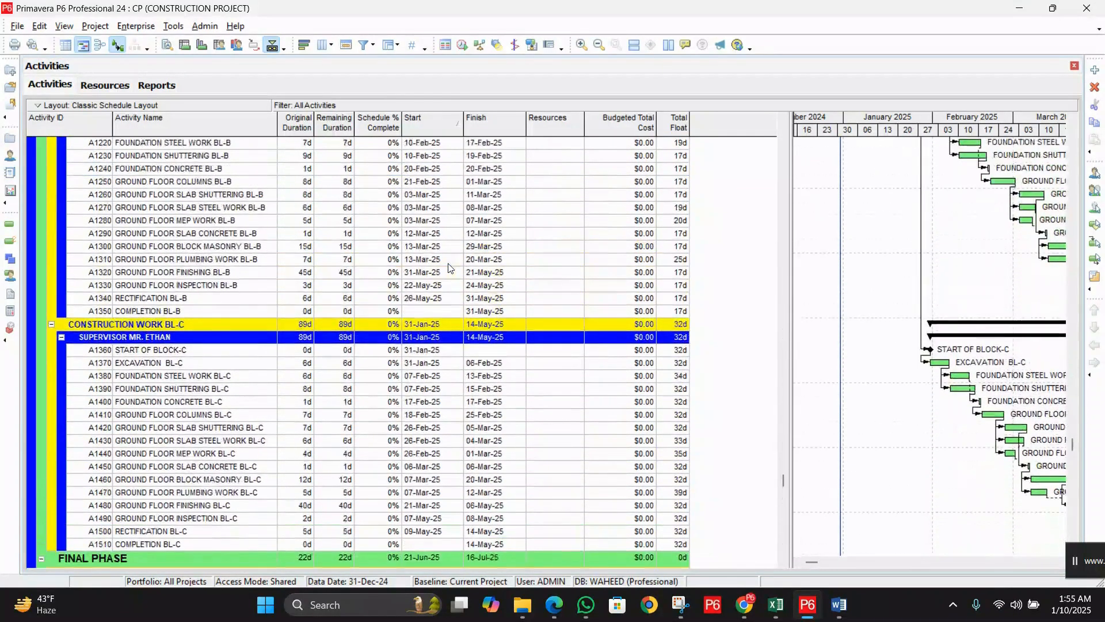
{"action": "scroll", "coordinate": [448, 268], "scroll_direction": "up", "scroll_amount": 3}
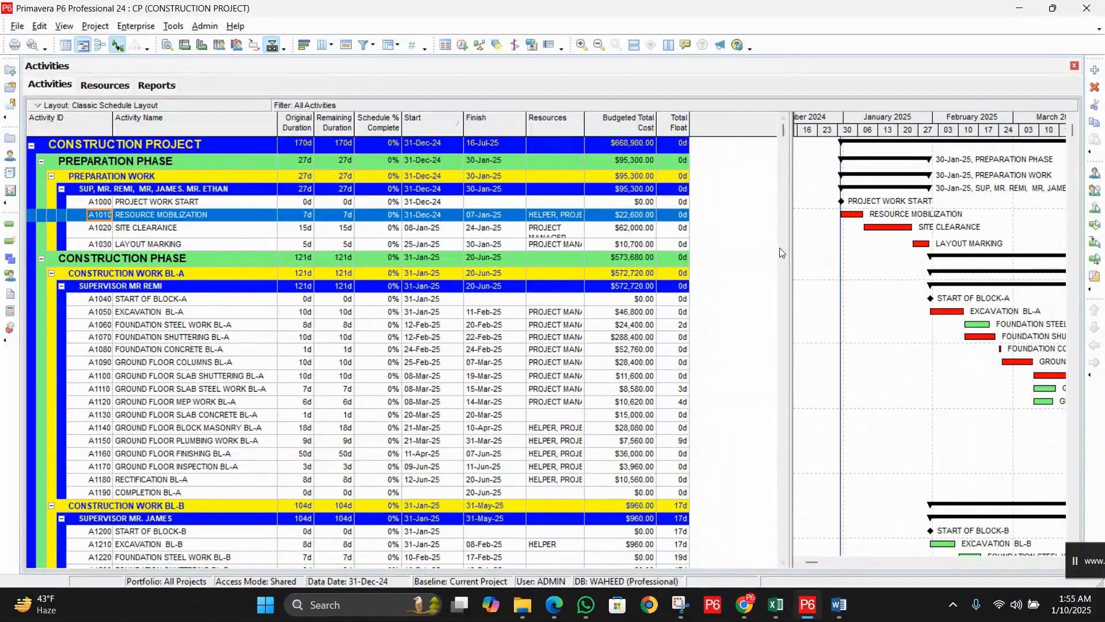
{"action": "left_click_drag", "start_coordinate": [789, 245], "coordinate": [764, 245]}
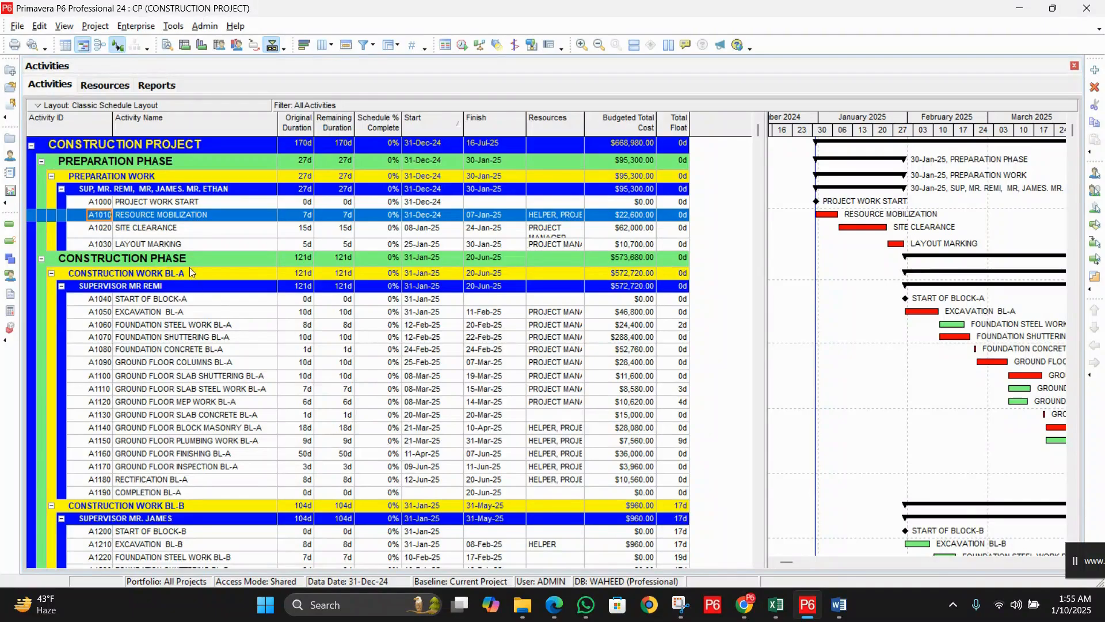
Step: Select activities A1000, A1010, A1020, A1040 and A1060 within their grouped bands
{"action": "left_click", "coordinate": [171, 203]}
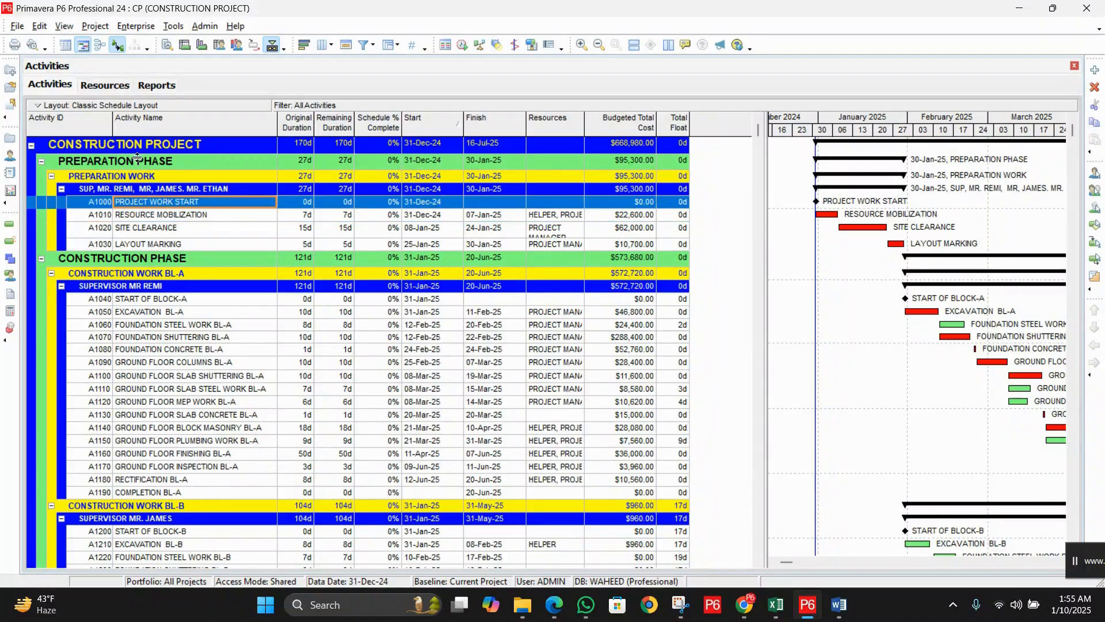
{"action": "left_click", "coordinate": [205, 214]}
{"action": "left_click", "coordinate": [206, 225]}
{"action": "scroll", "coordinate": [212, 231], "scroll_direction": "down", "scroll_amount": 1}
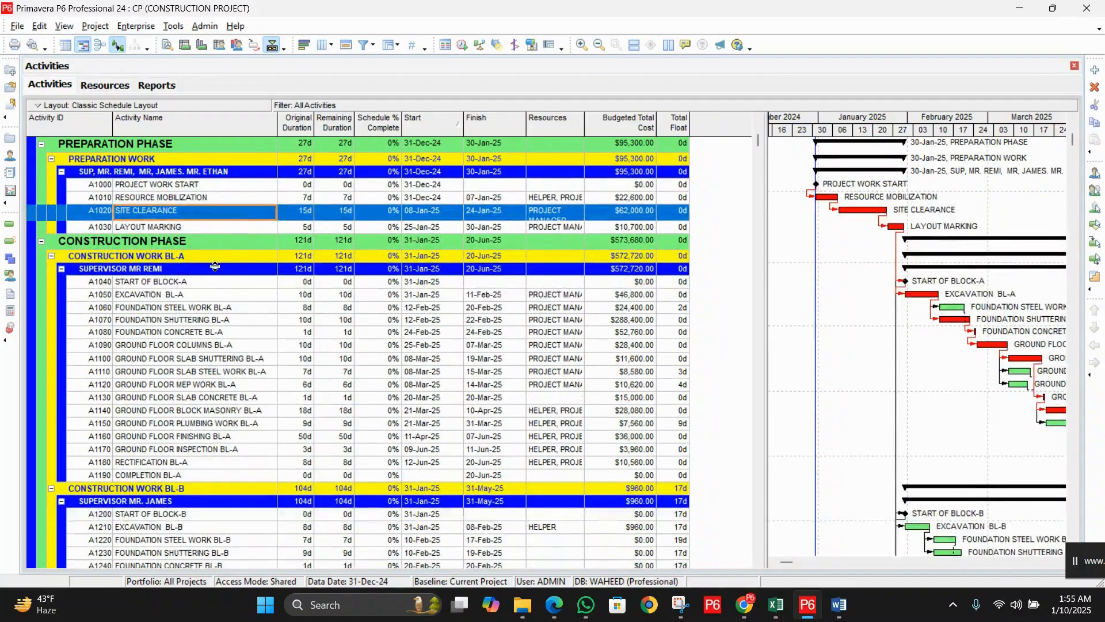
{"action": "left_click", "coordinate": [205, 283]}
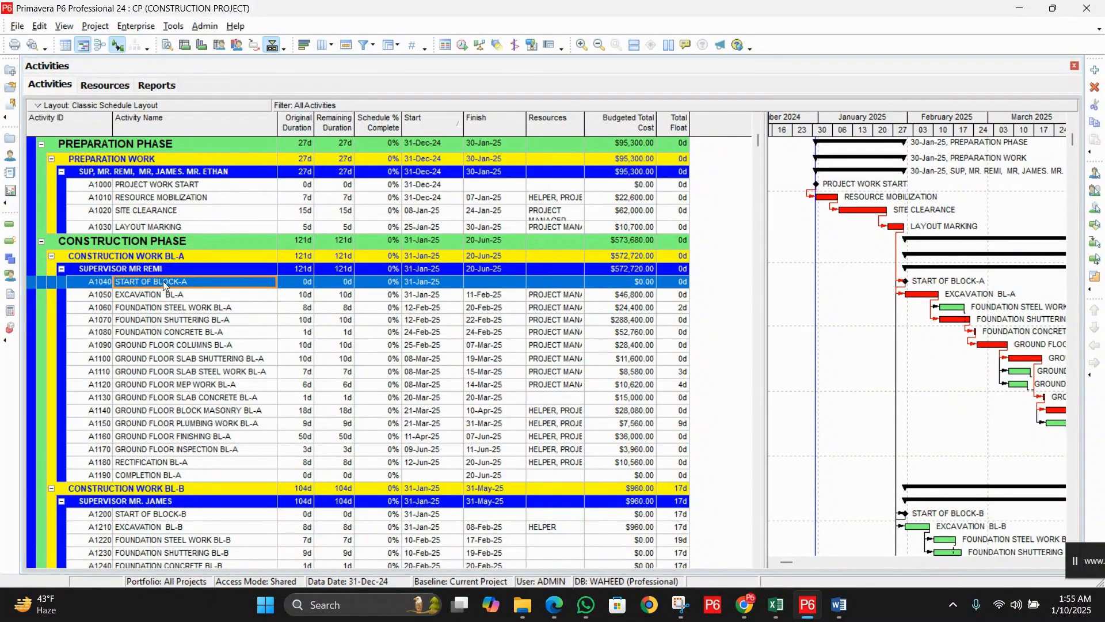
{"action": "scroll", "coordinate": [164, 281], "scroll_direction": "down", "scroll_amount": 1}
{"action": "left_click", "coordinate": [191, 267]}
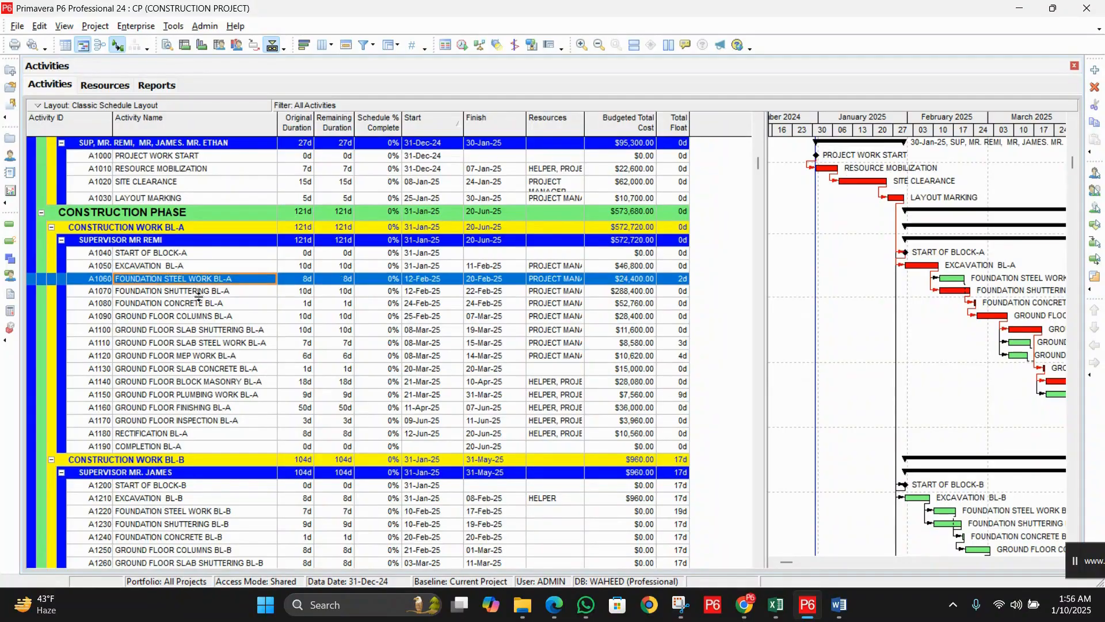
{"action": "scroll", "coordinate": [195, 273], "scroll_direction": "down", "scroll_amount": 6}
{"action": "scroll", "coordinate": [198, 278], "scroll_direction": "down", "scroll_amount": 6}
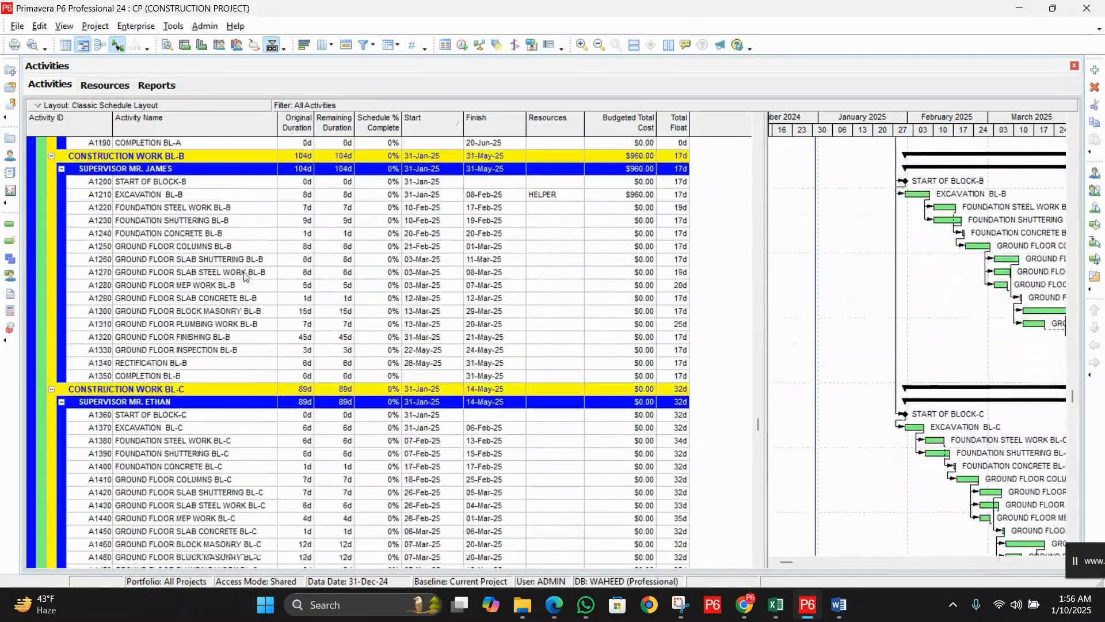
{"action": "scroll", "coordinate": [254, 270], "scroll_direction": "up", "scroll_amount": 11}
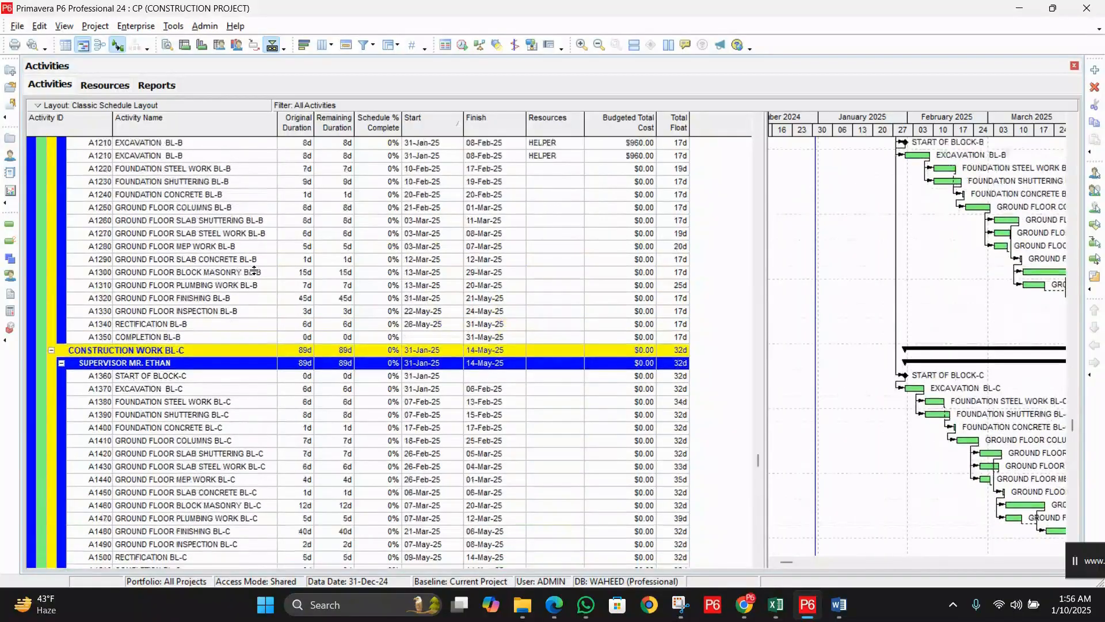
{"action": "scroll", "coordinate": [253, 270], "scroll_direction": "up", "scroll_amount": 2}
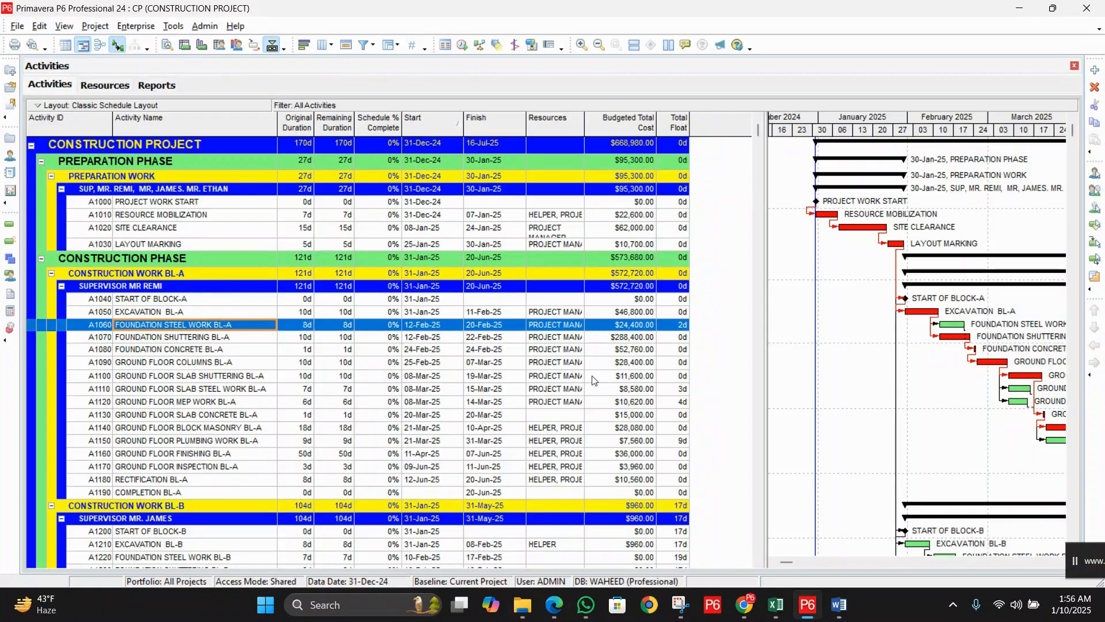
Step: Reset the Group and Sort levels to Default and apply, leaving a flat list
{"action": "left_click", "coordinate": [65, 27]}
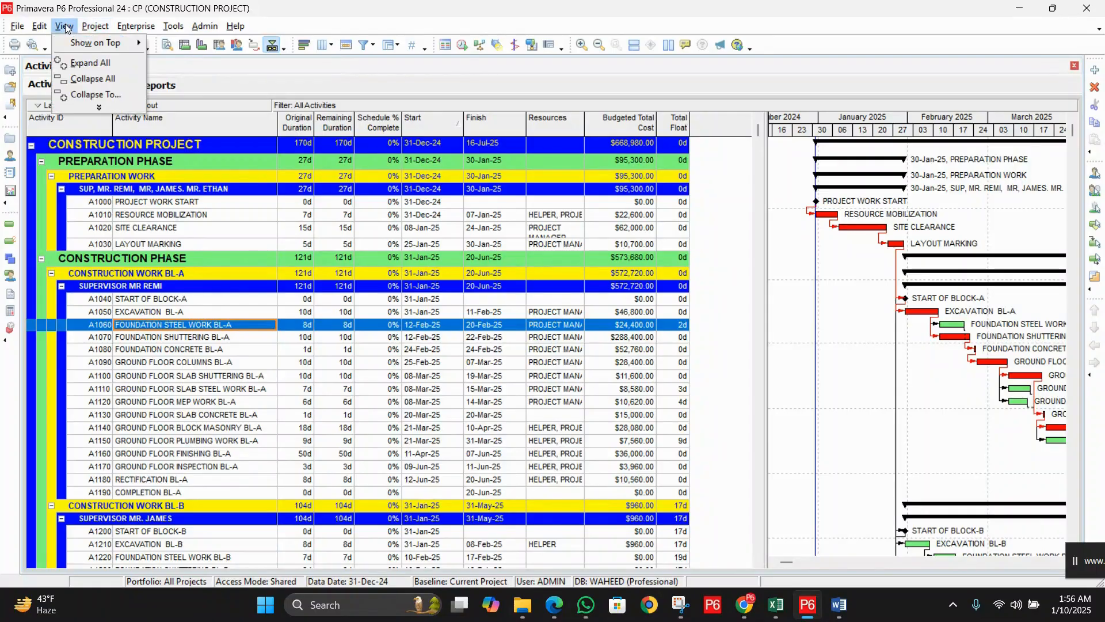
{"action": "left_click", "coordinate": [100, 107]}
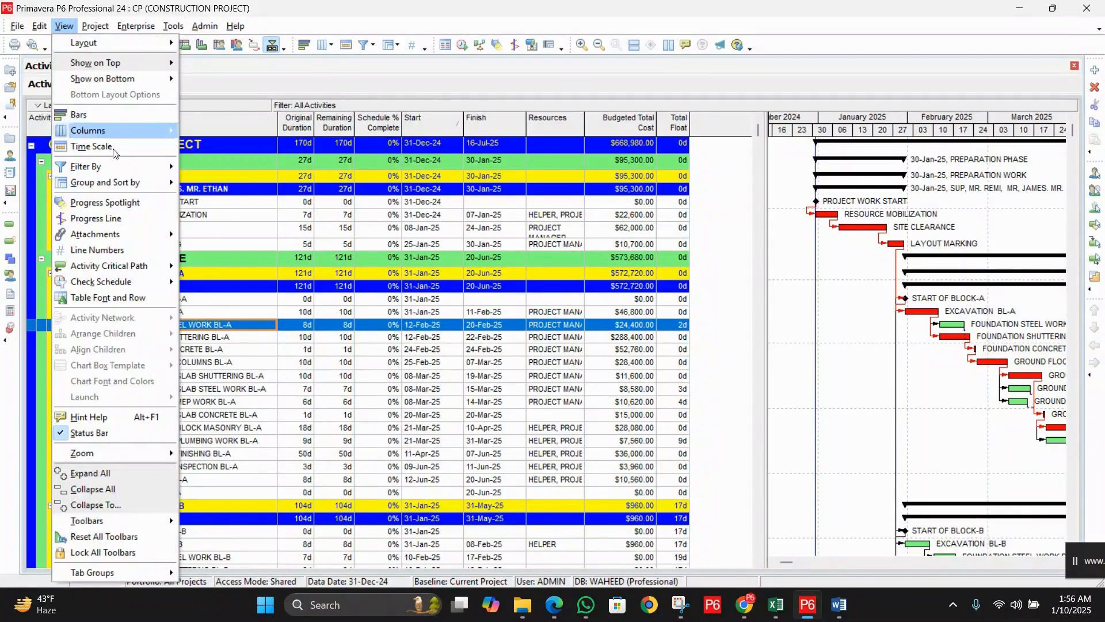
{"action": "left_click", "coordinate": [136, 182]}
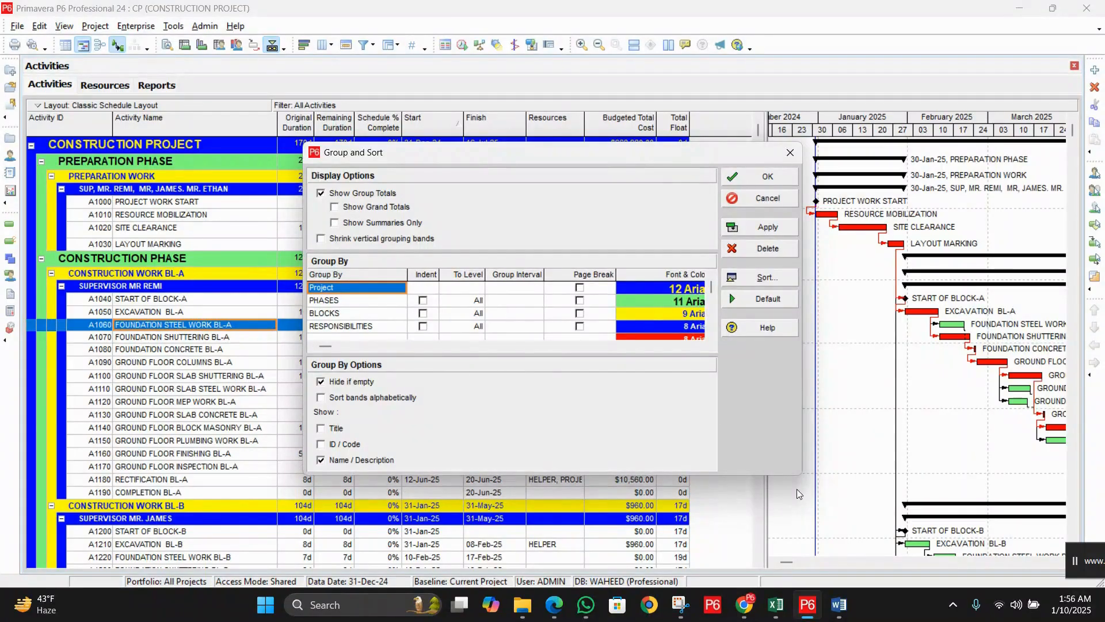
{"action": "left_click_drag", "start_coordinate": [801, 474], "coordinate": [872, 555]}
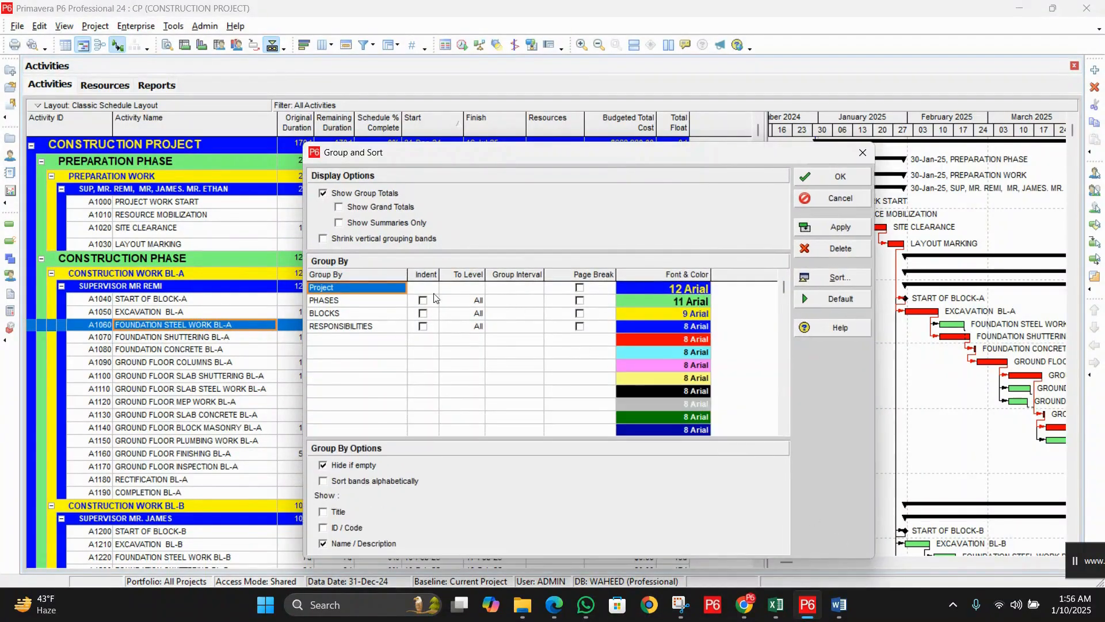
{"action": "left_click", "coordinate": [840, 299]}
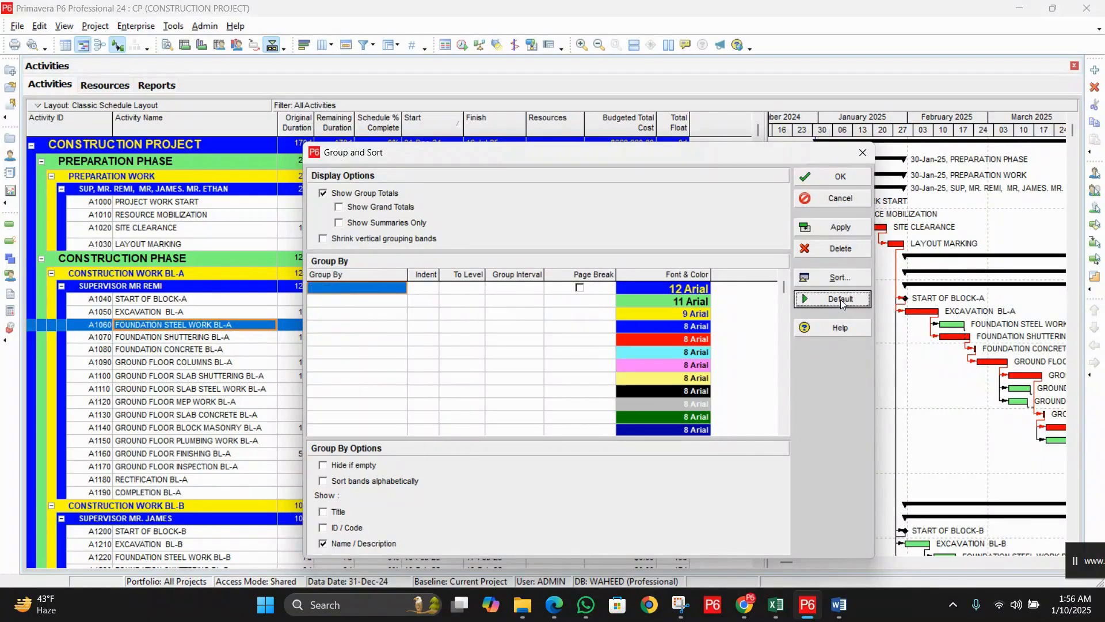
{"action": "left_click", "coordinate": [829, 229]}
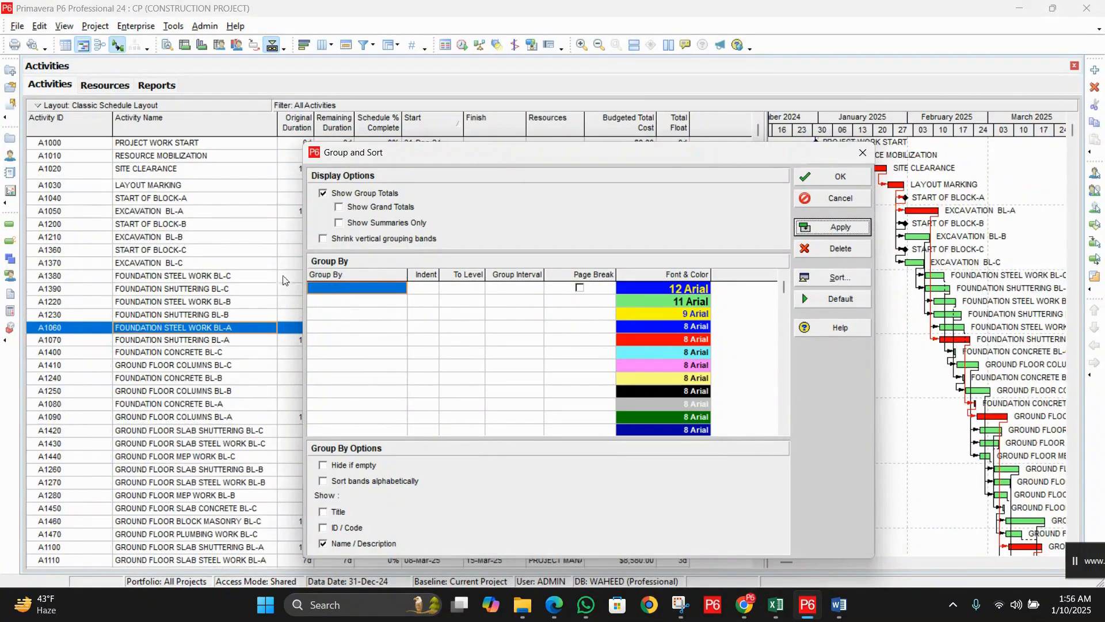
Step: Set Group By to SUB CONTRACTORS and apply
{"action": "left_click", "coordinate": [356, 289]}
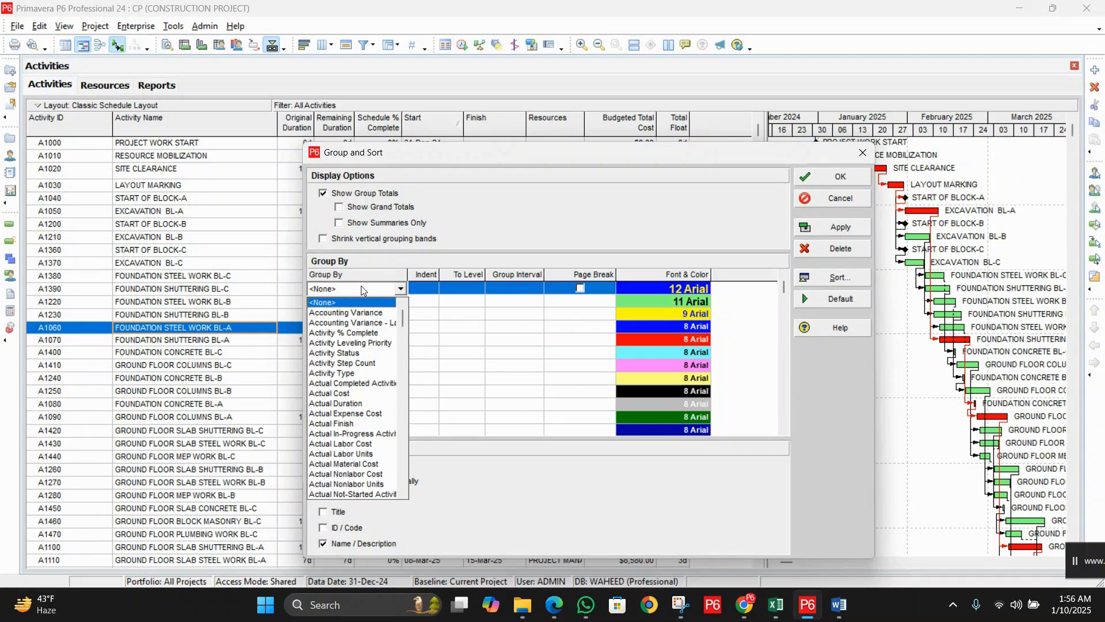
{"action": "key", "text": "s"}
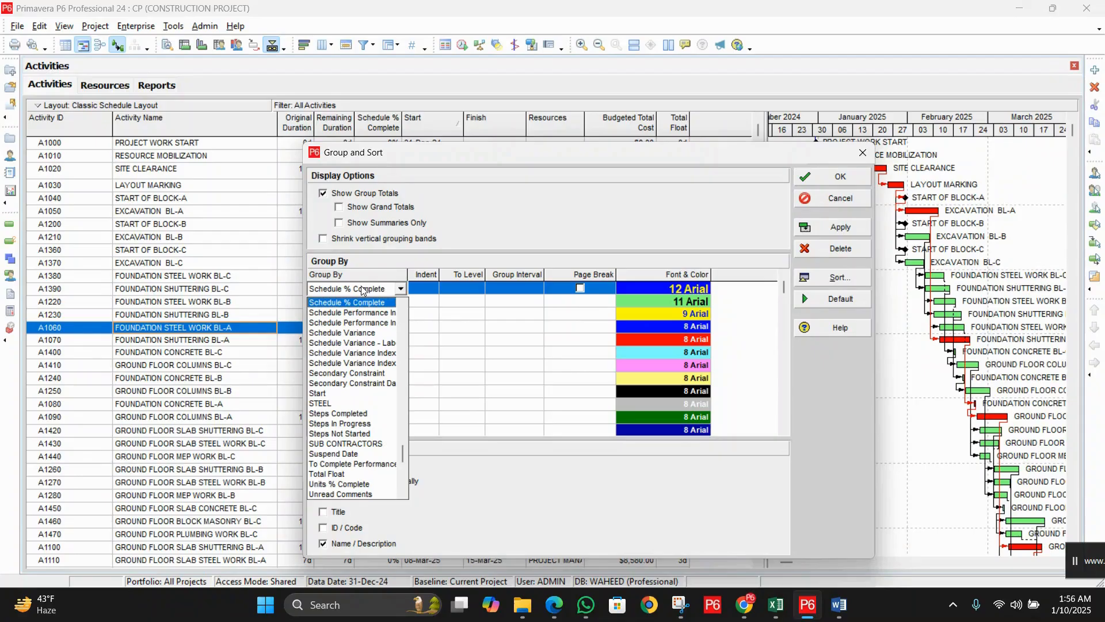
{"action": "left_click", "coordinate": [374, 445]}
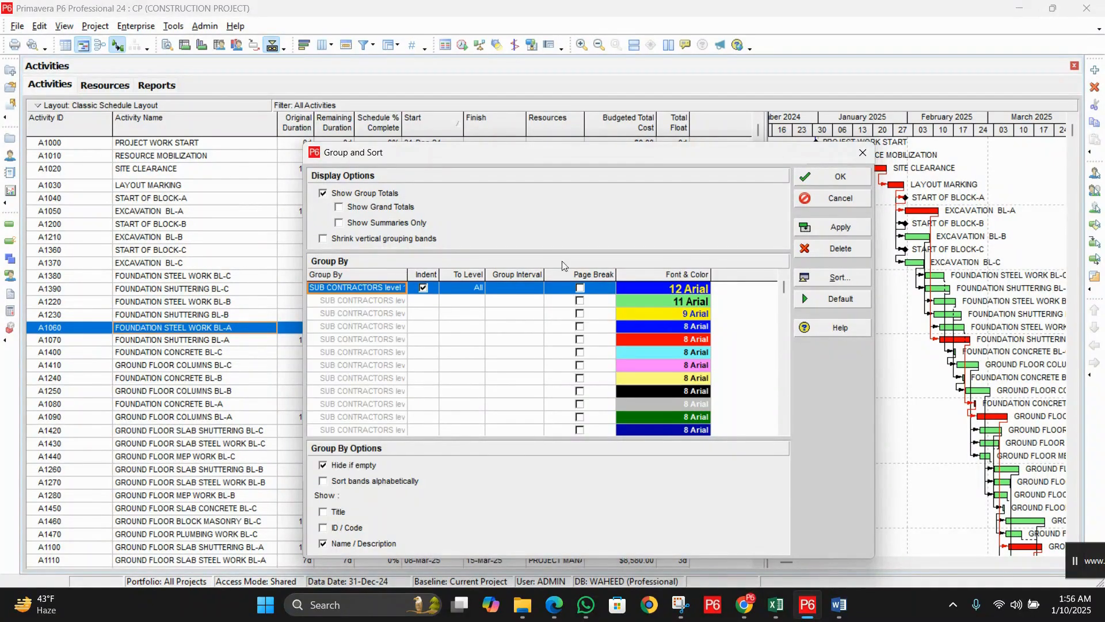
{"action": "left_click", "coordinate": [840, 228]}
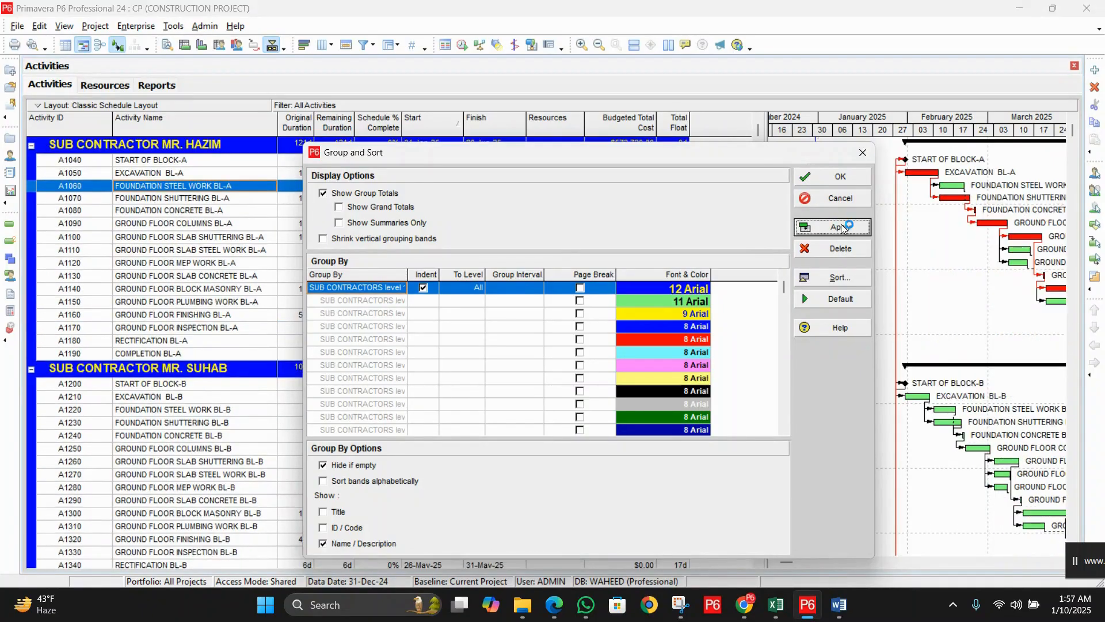
Step: Close Group and Sort and review the Block-A activities A1040 through A1190
{"action": "left_click", "coordinate": [832, 176]}
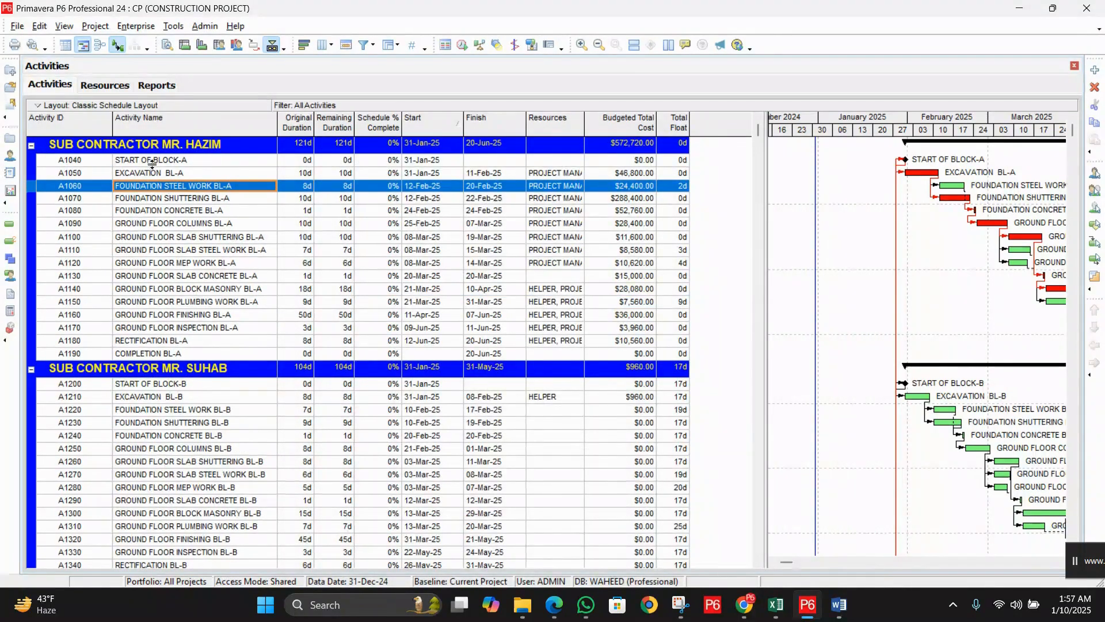
{"action": "left_click", "coordinate": [213, 161]}
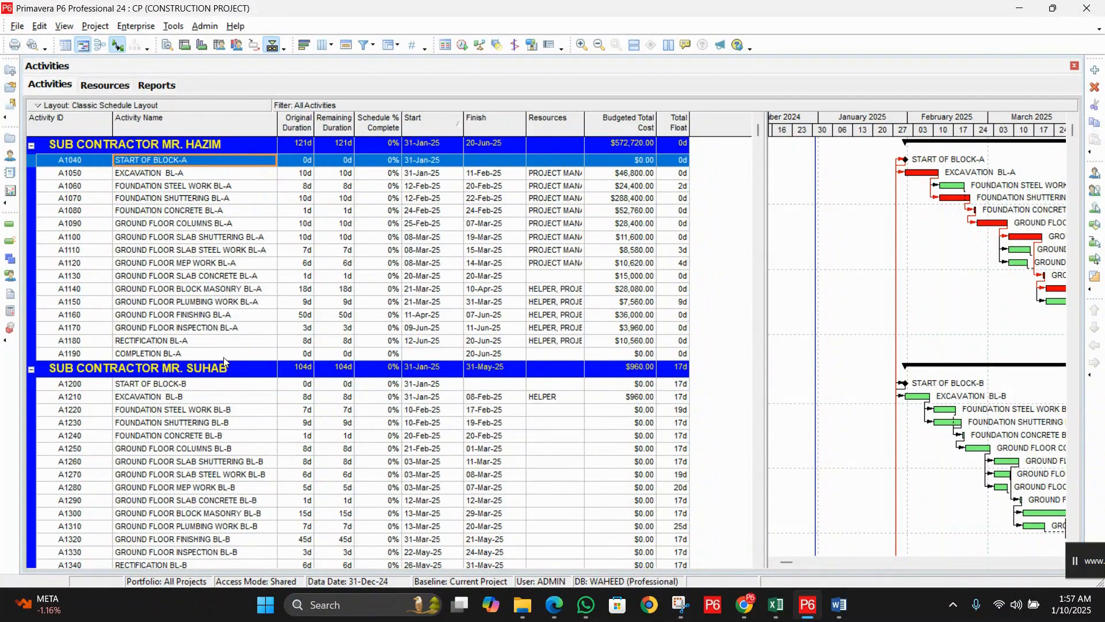
{"action": "left_click", "coordinate": [224, 358], "text": "shift"}
{"action": "left_click", "coordinate": [212, 238]}
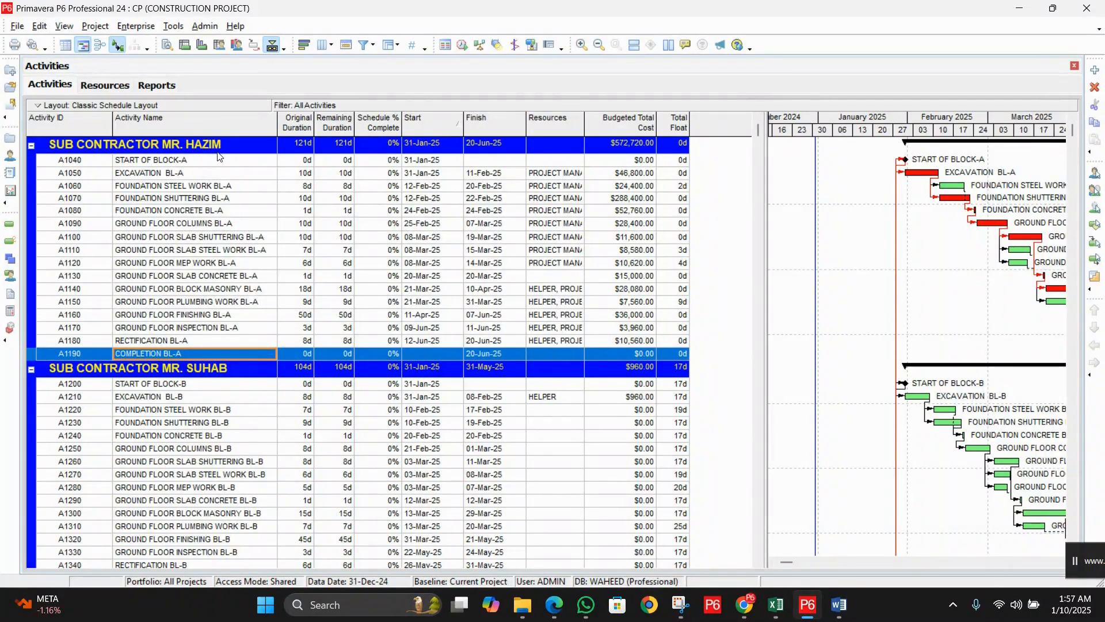
{"action": "left_click", "coordinate": [233, 187]}
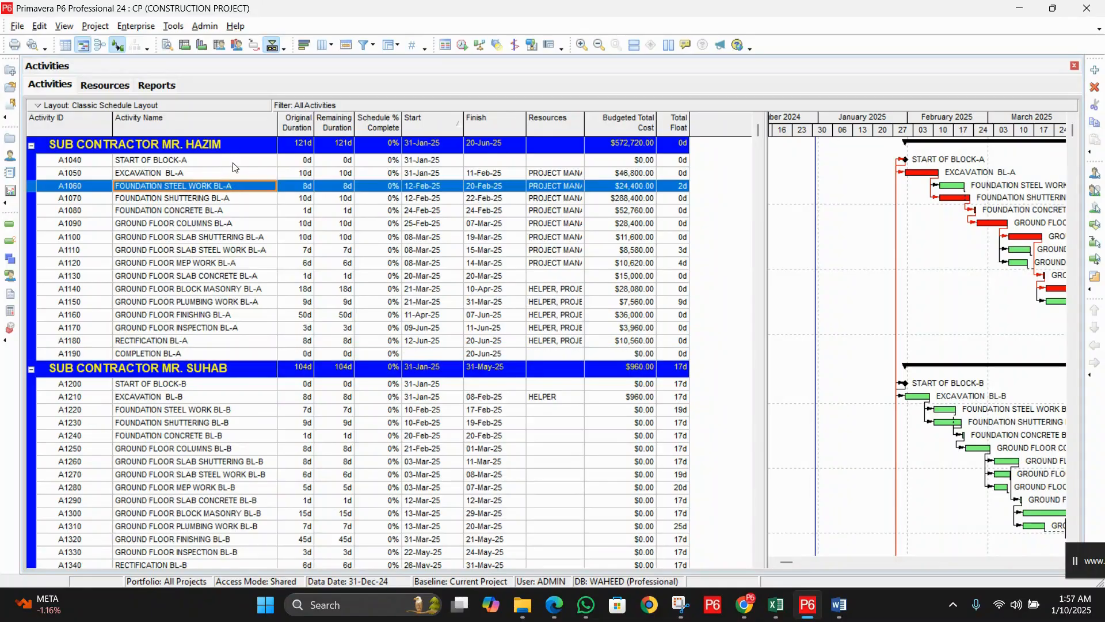
{"action": "left_click", "coordinate": [233, 166]}
{"action": "left_click", "coordinate": [240, 211]}
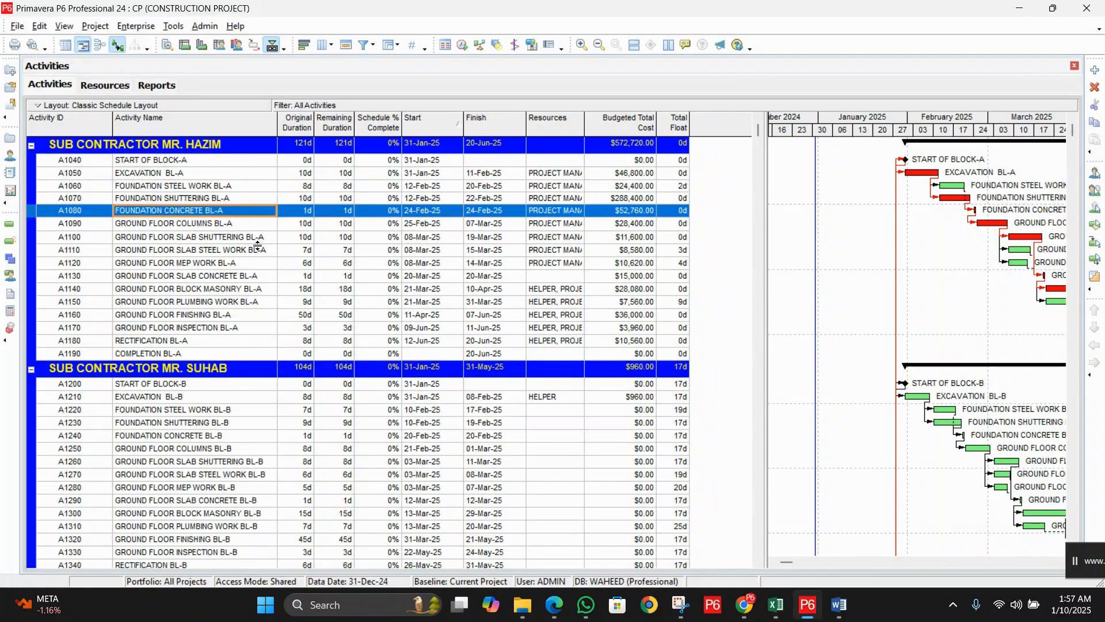
{"action": "left_click", "coordinate": [231, 345]}
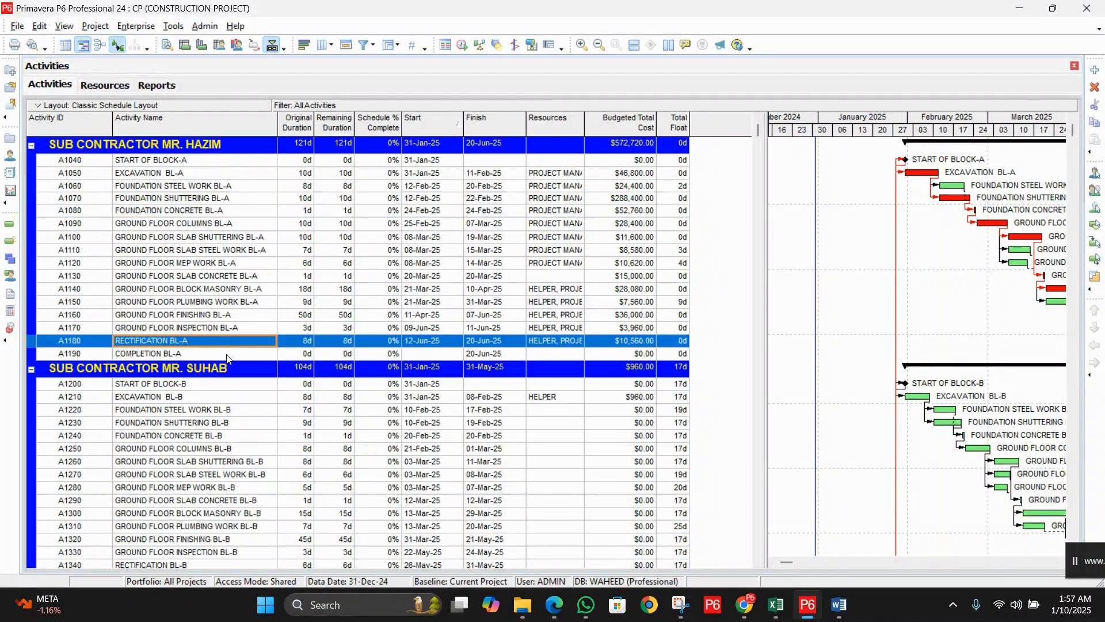
{"action": "left_click", "coordinate": [230, 354]}
{"action": "scroll", "coordinate": [213, 247], "scroll_direction": "down", "scroll_amount": 2}
{"action": "scroll", "coordinate": [212, 244], "scroll_direction": "down", "scroll_amount": 3}
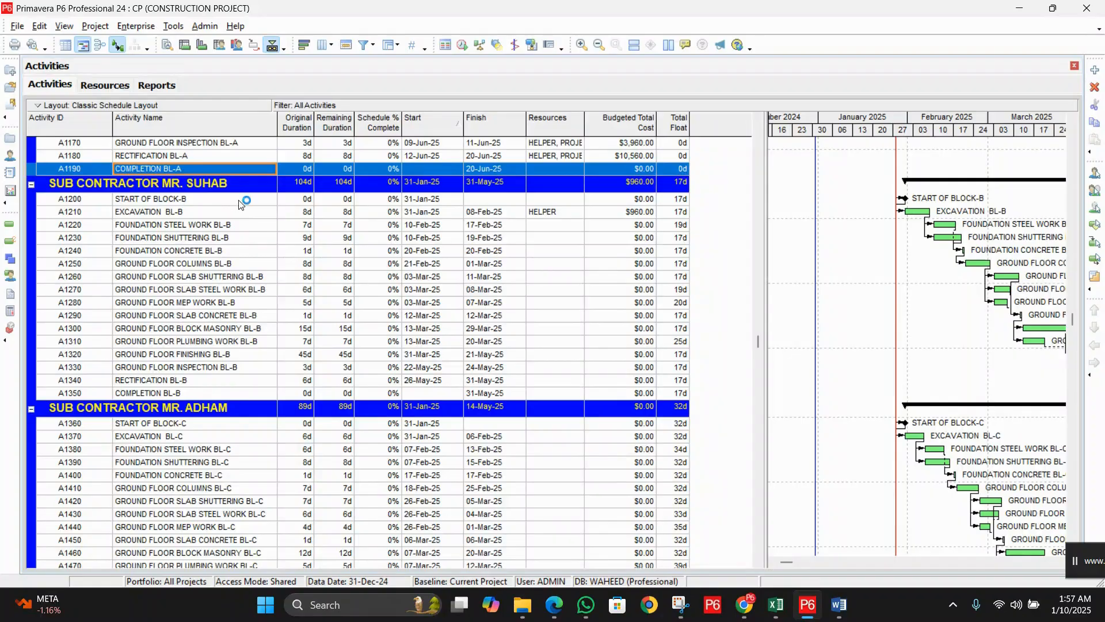
Step: Review Block-B and Block-C activities A1200, A1360, A1370 and A1400
{"action": "left_click", "coordinate": [240, 204]}
{"action": "scroll", "coordinate": [251, 288], "scroll_direction": "down", "scroll_amount": 1}
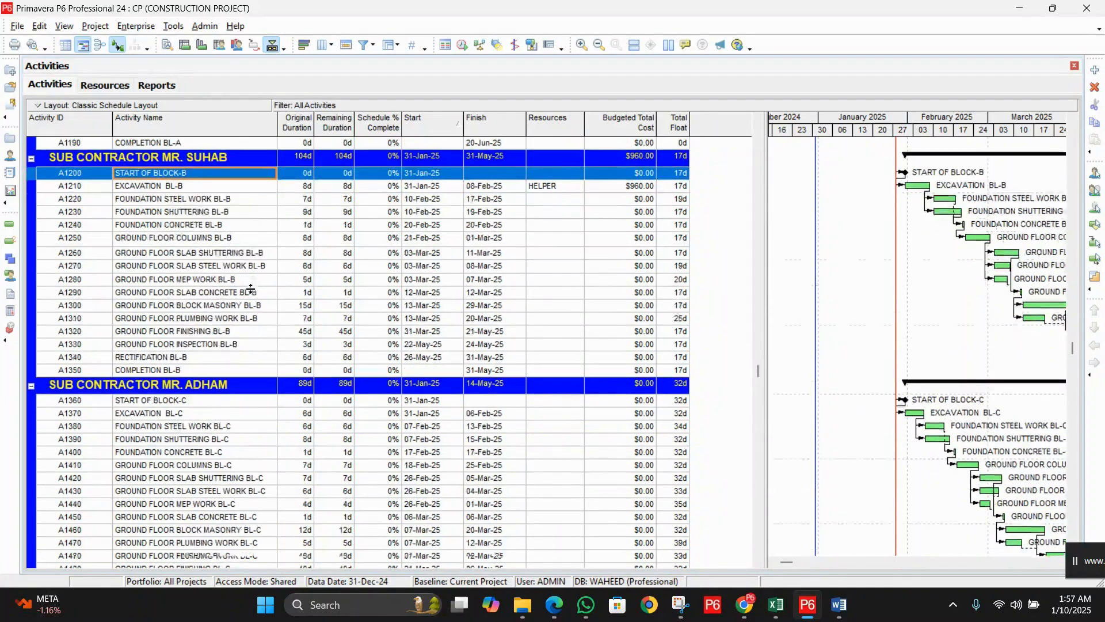
{"action": "scroll", "coordinate": [250, 288], "scroll_direction": "down", "scroll_amount": 5}
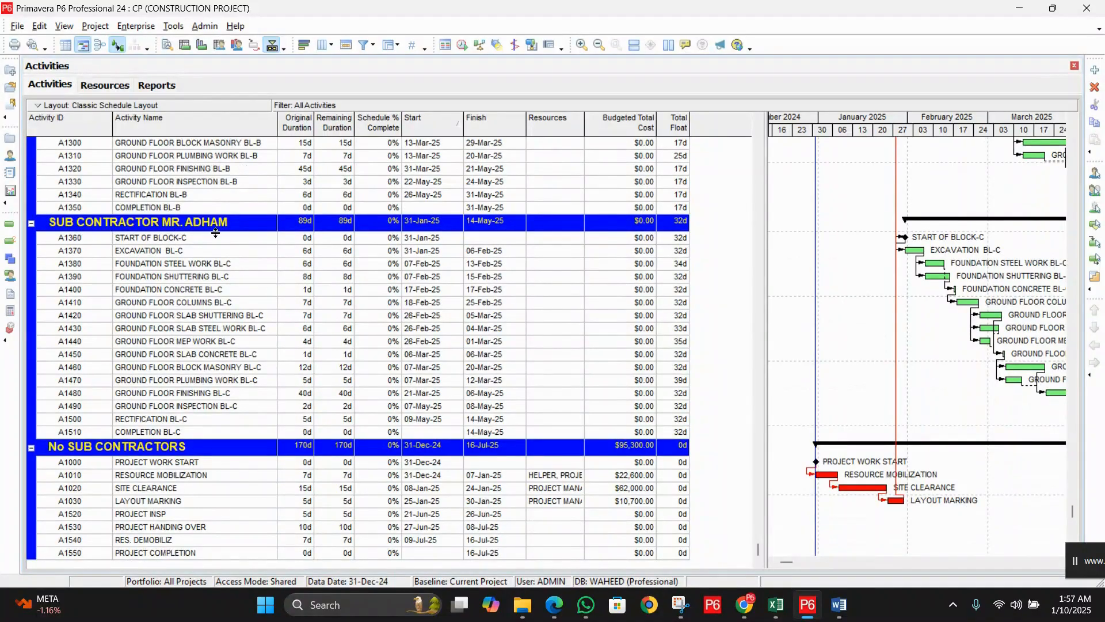
{"action": "left_click", "coordinate": [224, 241]}
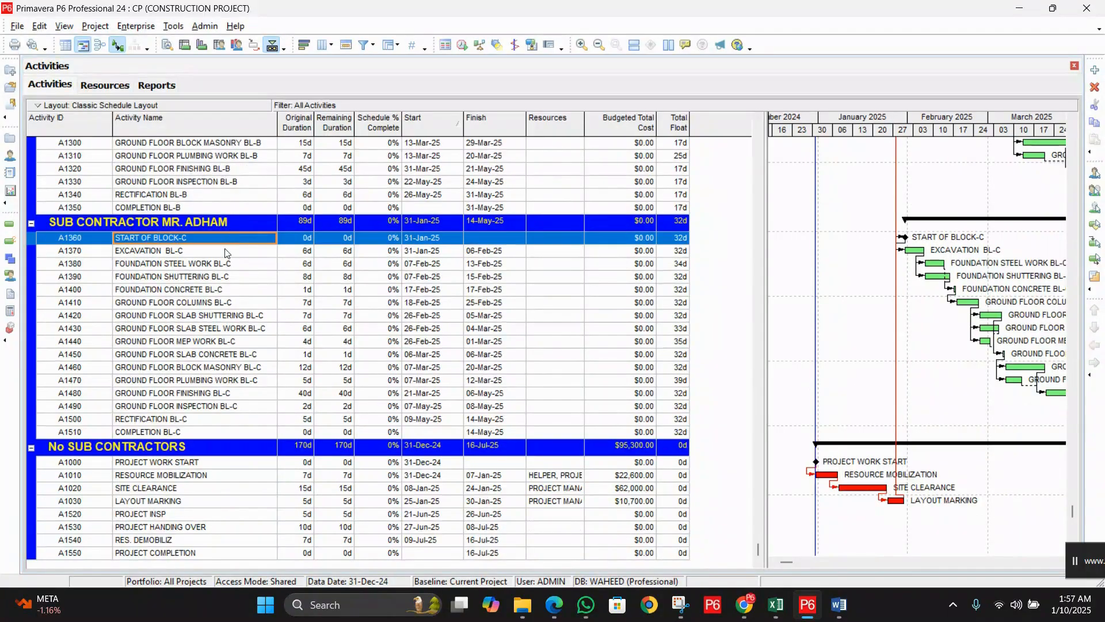
{"action": "left_click", "coordinate": [225, 252]}
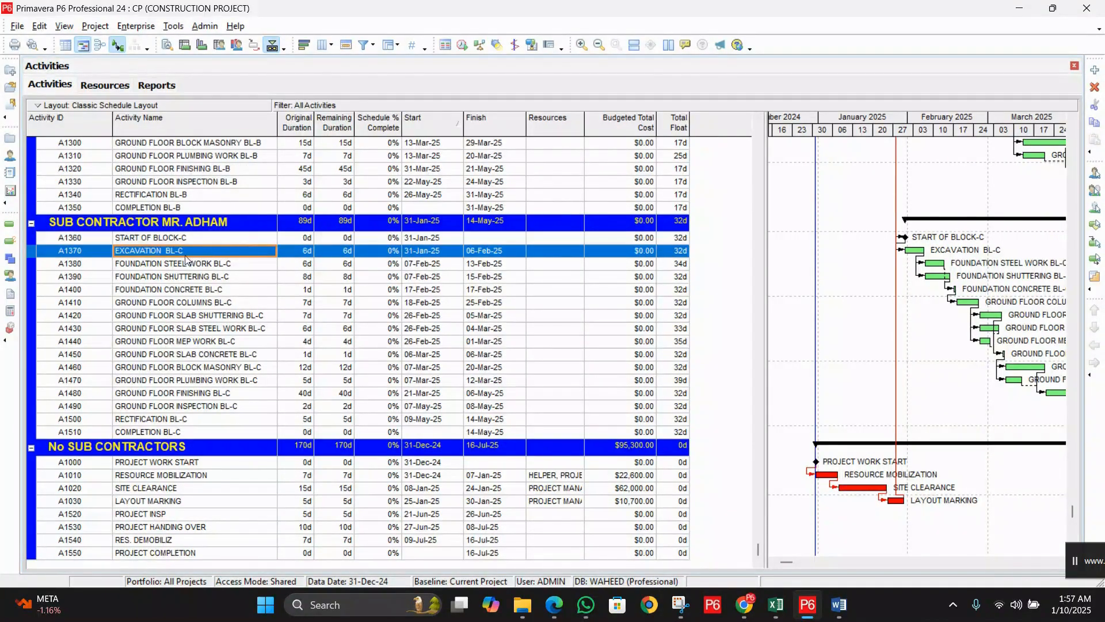
{"action": "left_click", "coordinate": [241, 293]}
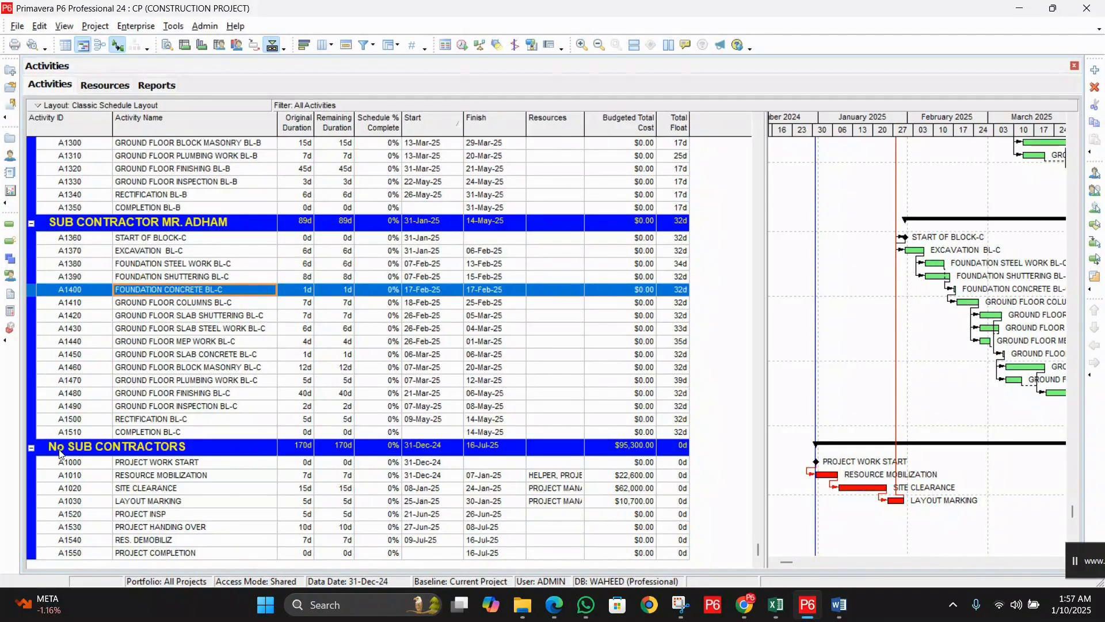
Step: Review the No SUB CONTRACTORS band activities A1000–A1030 and A1520–A1540
{"action": "left_click", "coordinate": [148, 466]}
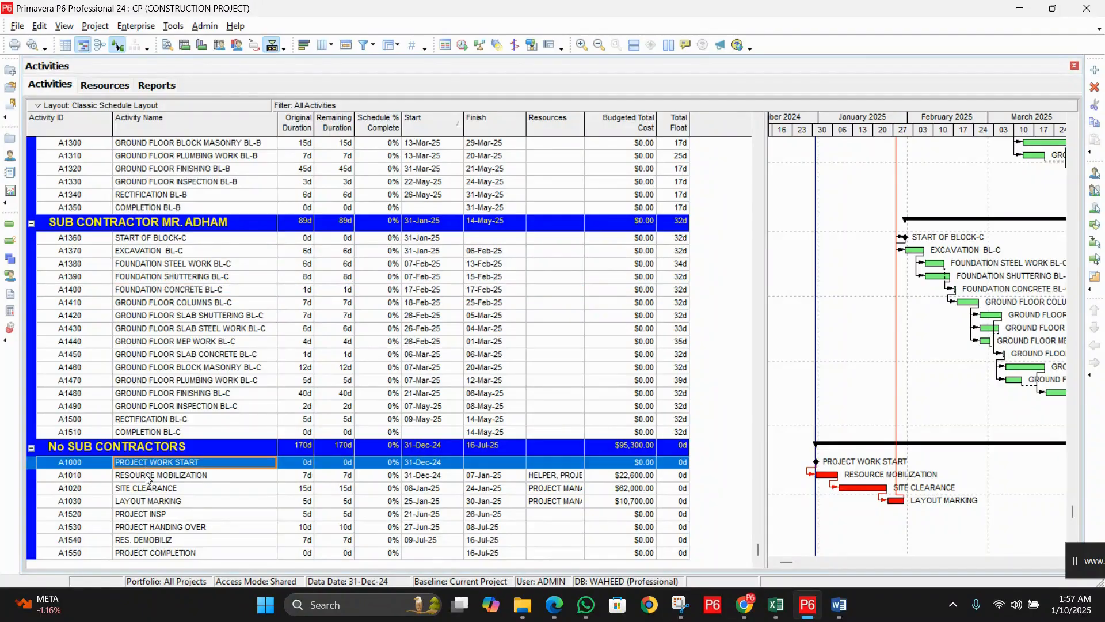
{"action": "left_click", "coordinate": [147, 477]}
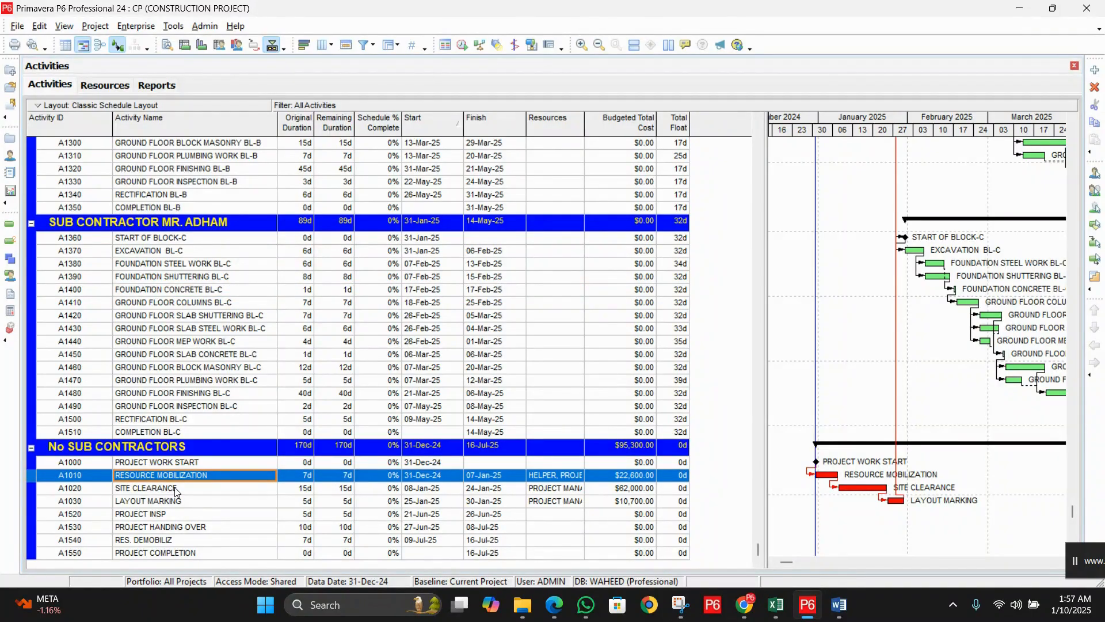
{"action": "left_click", "coordinate": [175, 487]}
{"action": "left_click", "coordinate": [198, 501]}
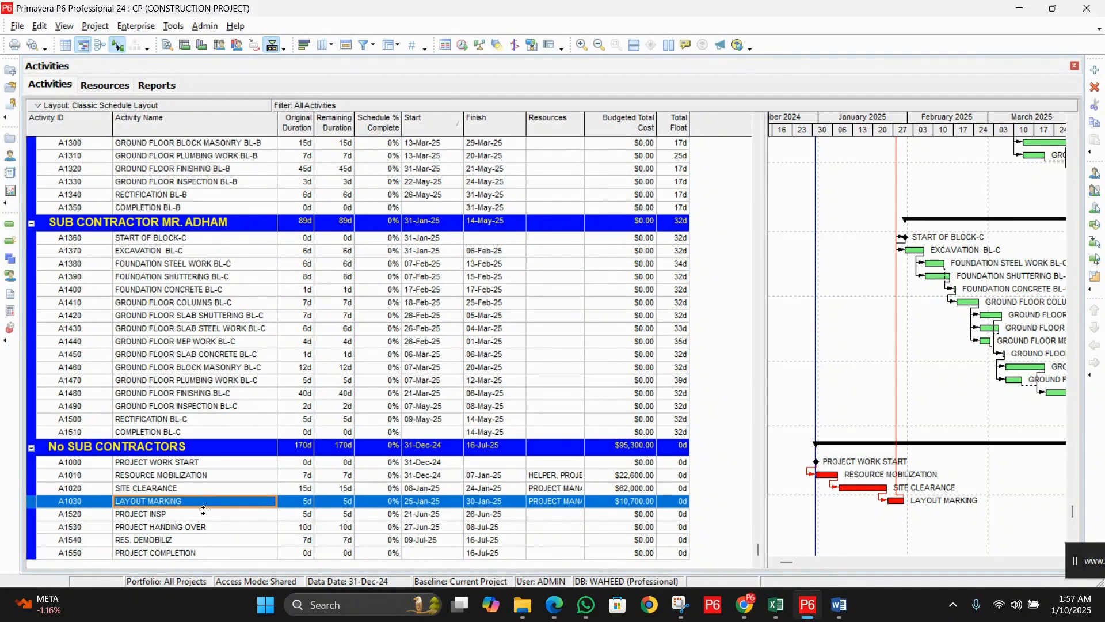
{"action": "left_click", "coordinate": [209, 515]}
{"action": "left_click", "coordinate": [222, 527]}
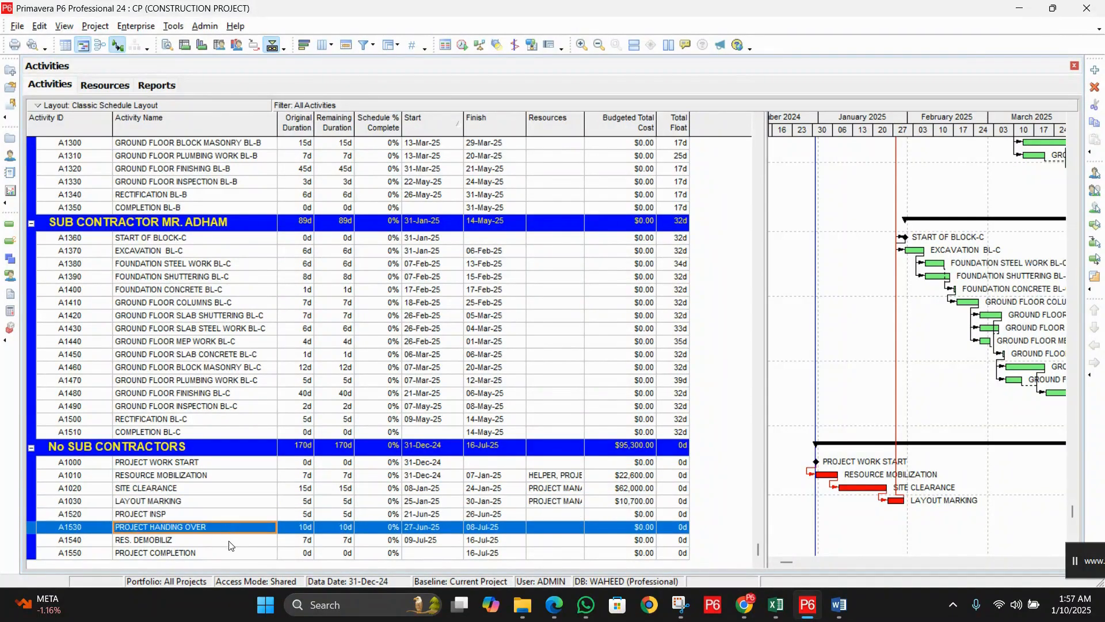
{"action": "left_click", "coordinate": [233, 541]}
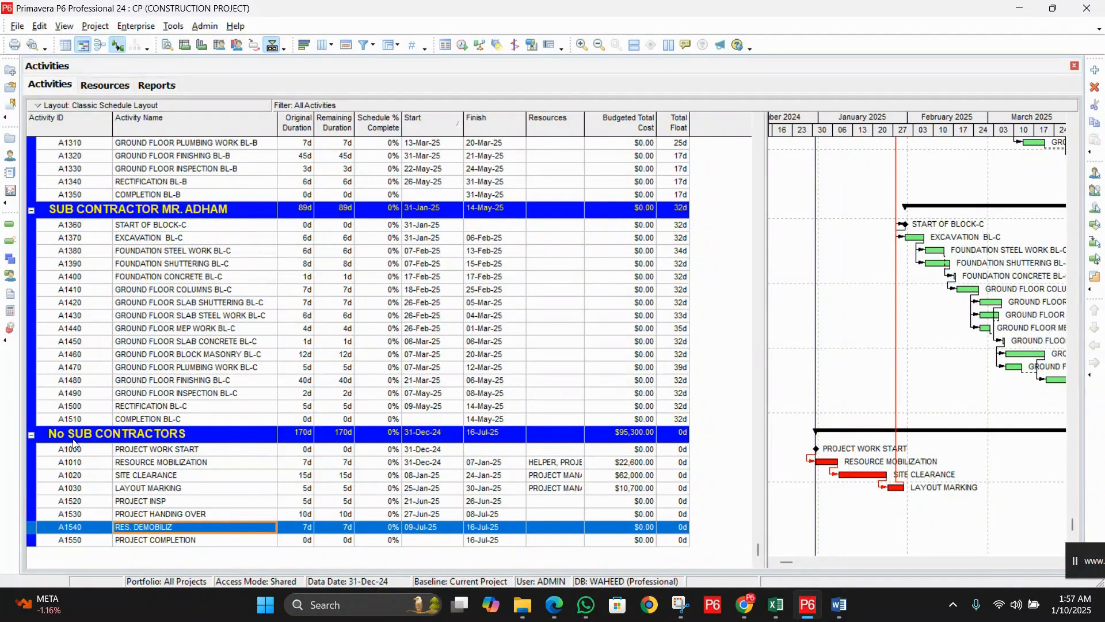
{"action": "scroll", "coordinate": [207, 409], "scroll_direction": "up", "scroll_amount": 10}
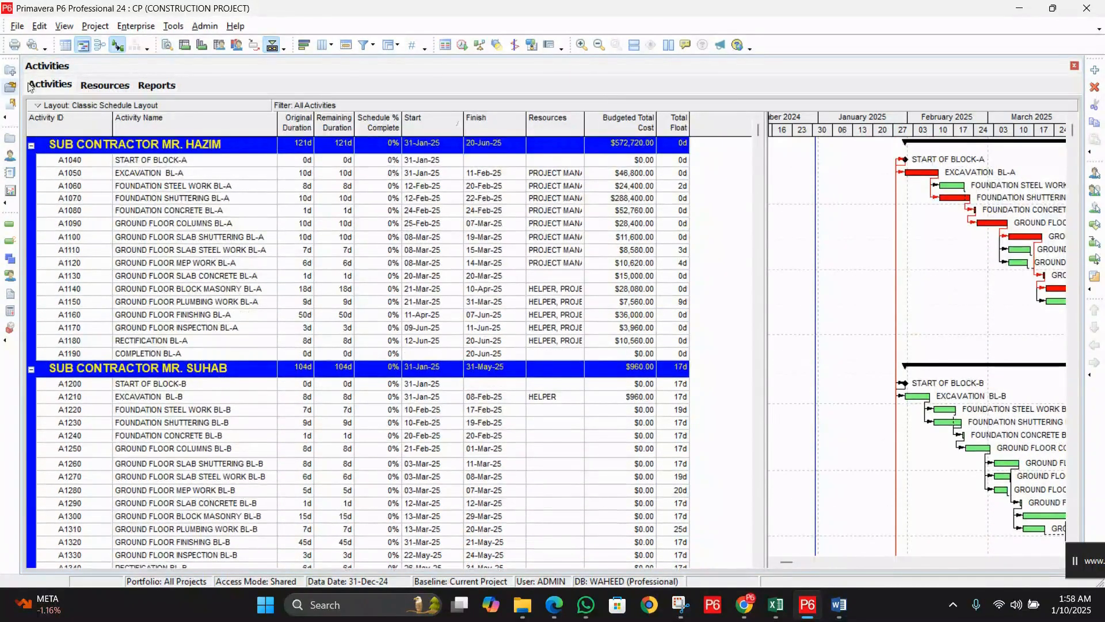
Step: Set Group By to STEEL in Group and Sort, apply and close
{"action": "left_click", "coordinate": [68, 28]}
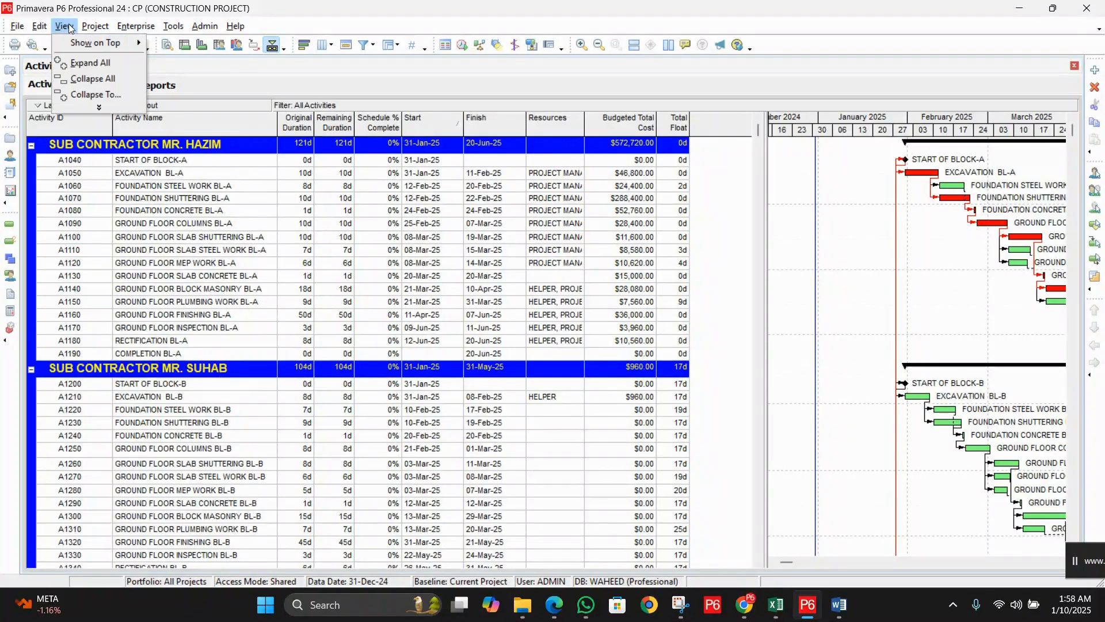
{"action": "left_click", "coordinate": [102, 107]}
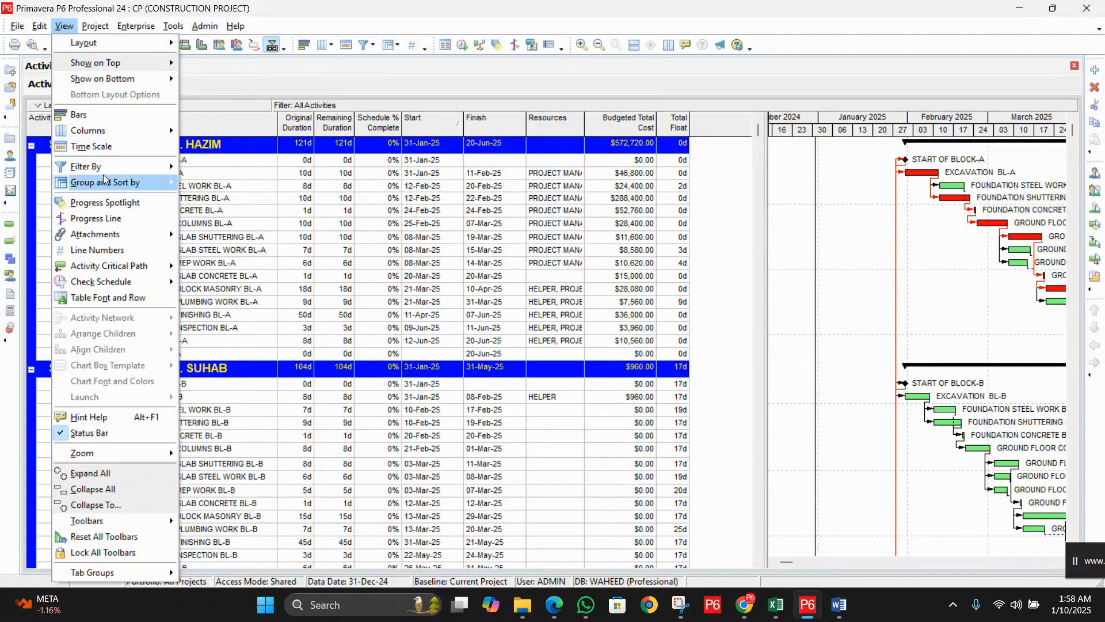
{"action": "left_click", "coordinate": [114, 183]}
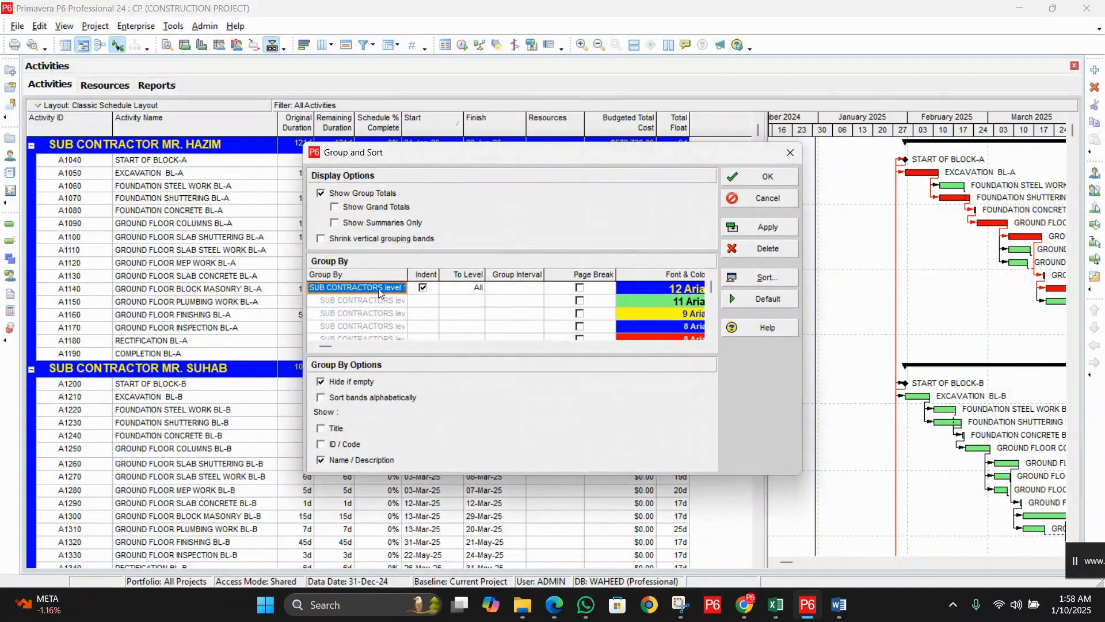
{"action": "left_click", "coordinate": [397, 288]}
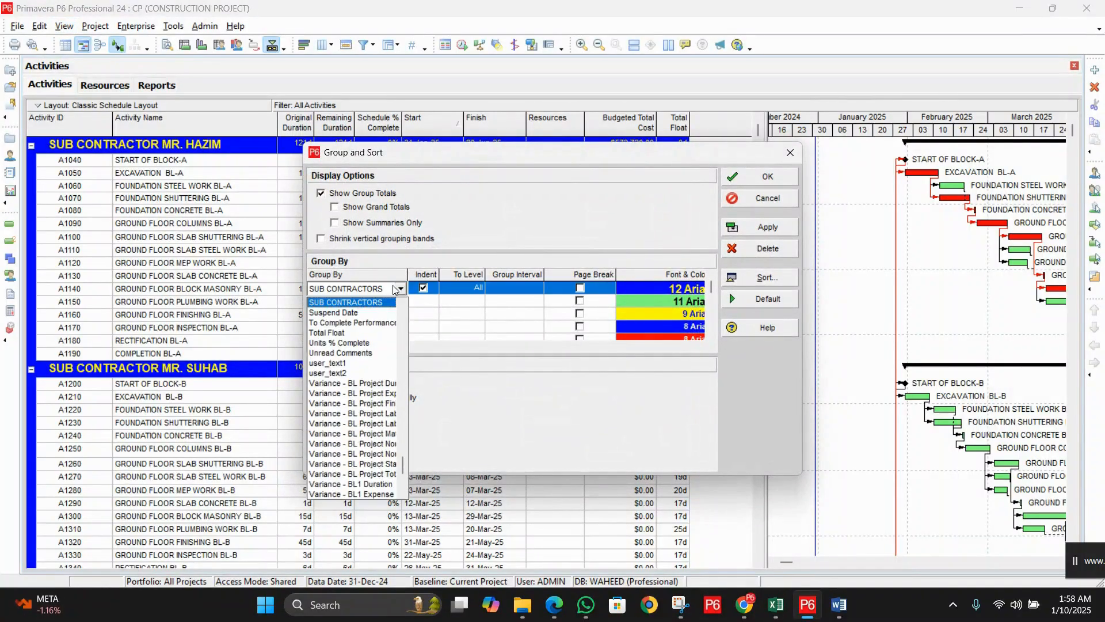
{"action": "scroll", "coordinate": [376, 319], "scroll_direction": "up", "scroll_amount": 5}
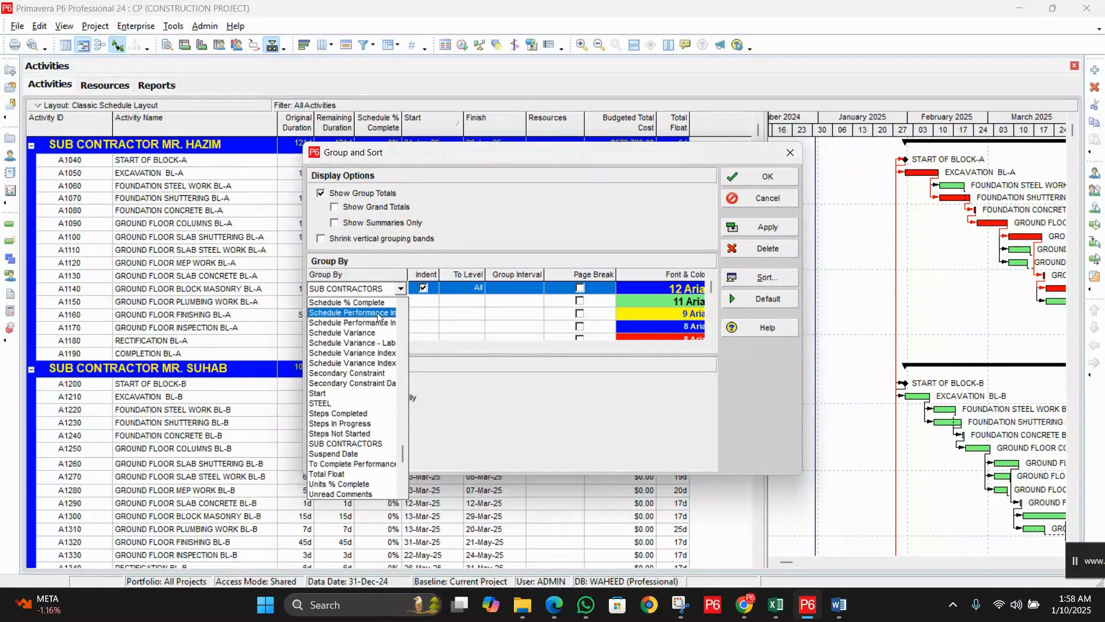
{"action": "left_click", "coordinate": [352, 403]}
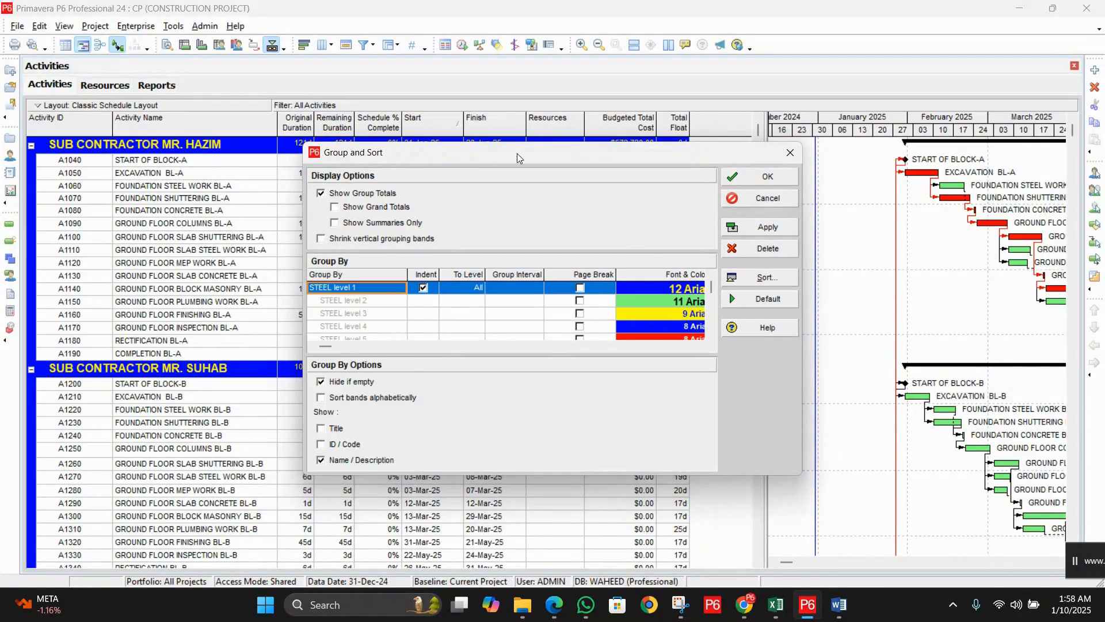
{"action": "left_click_drag", "start_coordinate": [517, 153], "coordinate": [706, 153]}
{"action": "left_click", "coordinate": [955, 229]}
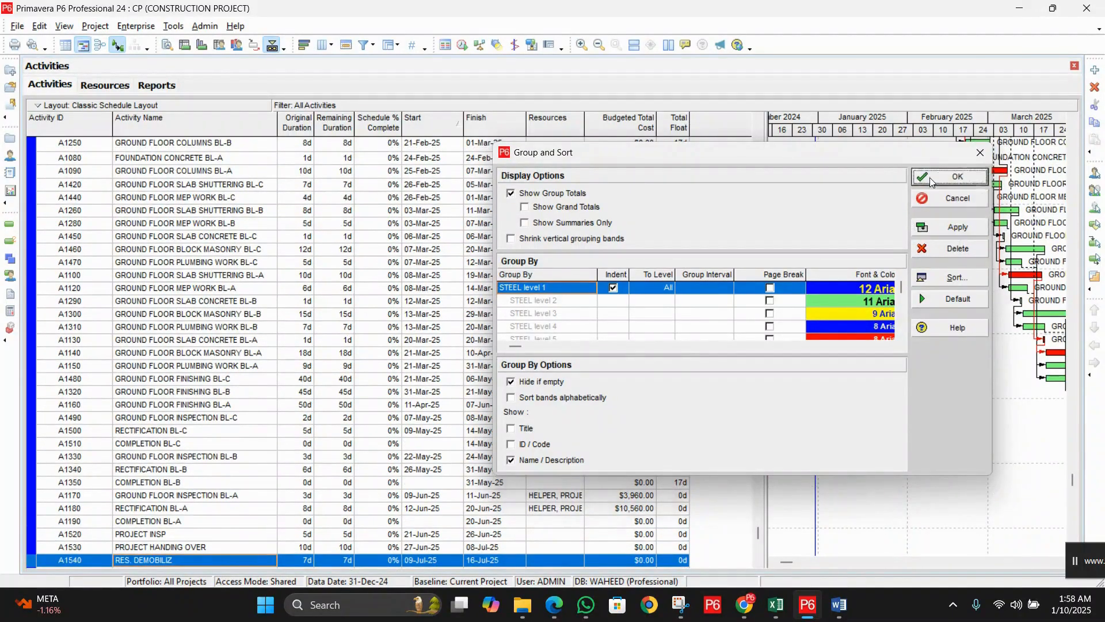
{"action": "left_click", "coordinate": [930, 177]}
{"action": "left_click", "coordinate": [759, 134]}
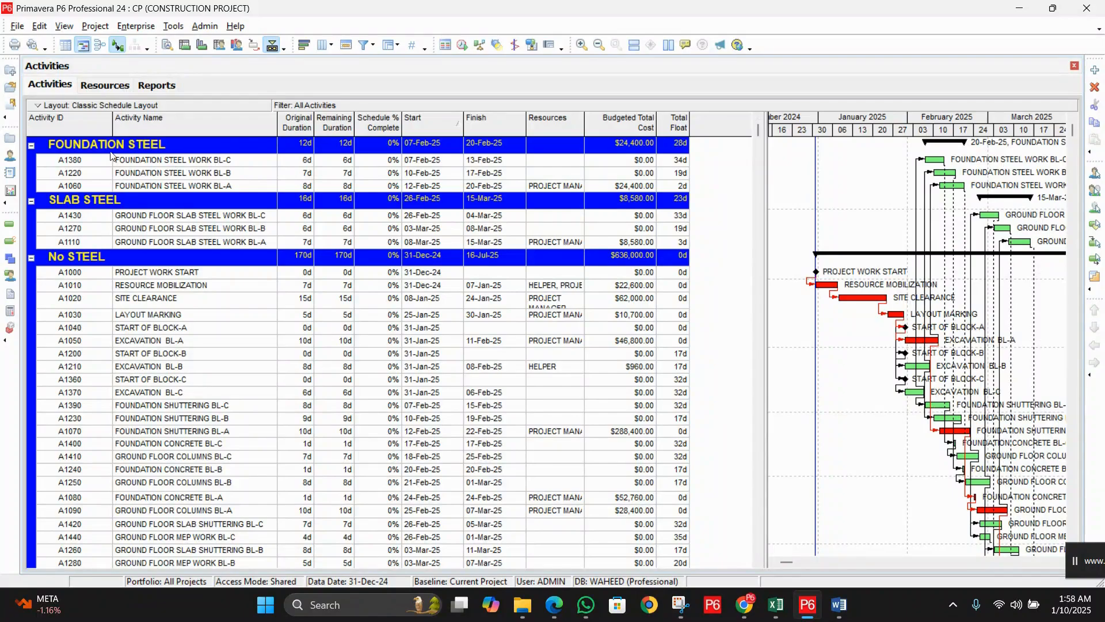
Step: Select the FOUNDATION STEEL (A1380, A1220, A1060) and SLAB STEEL (A1430, A1270, A1110) activities
{"action": "left_click", "coordinate": [211, 163]}
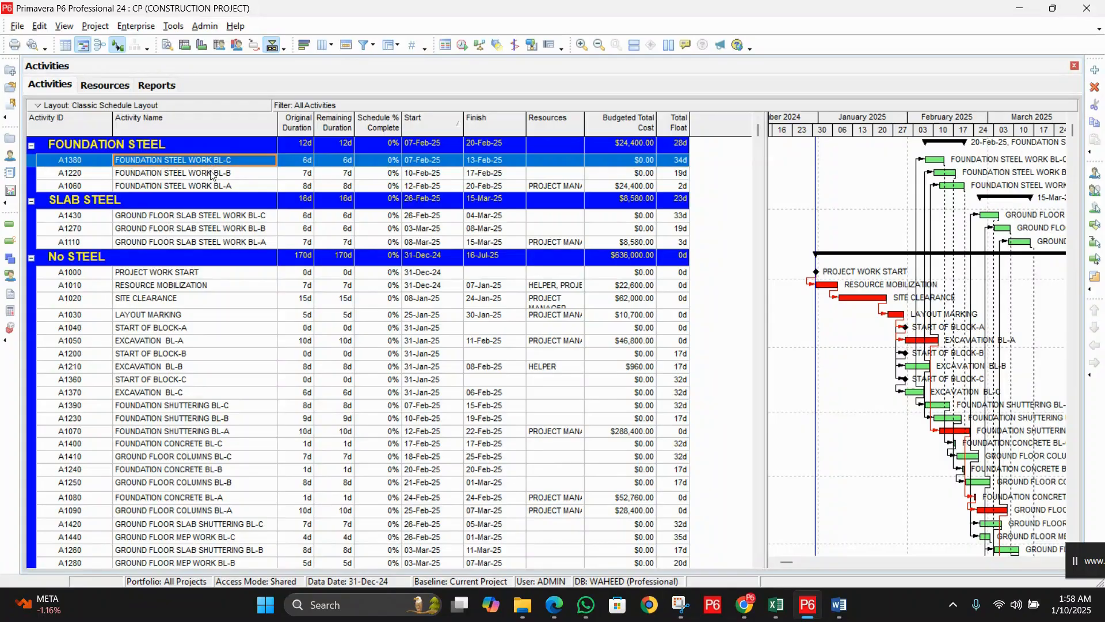
{"action": "left_click", "coordinate": [212, 175]}
{"action": "left_click", "coordinate": [213, 186]}
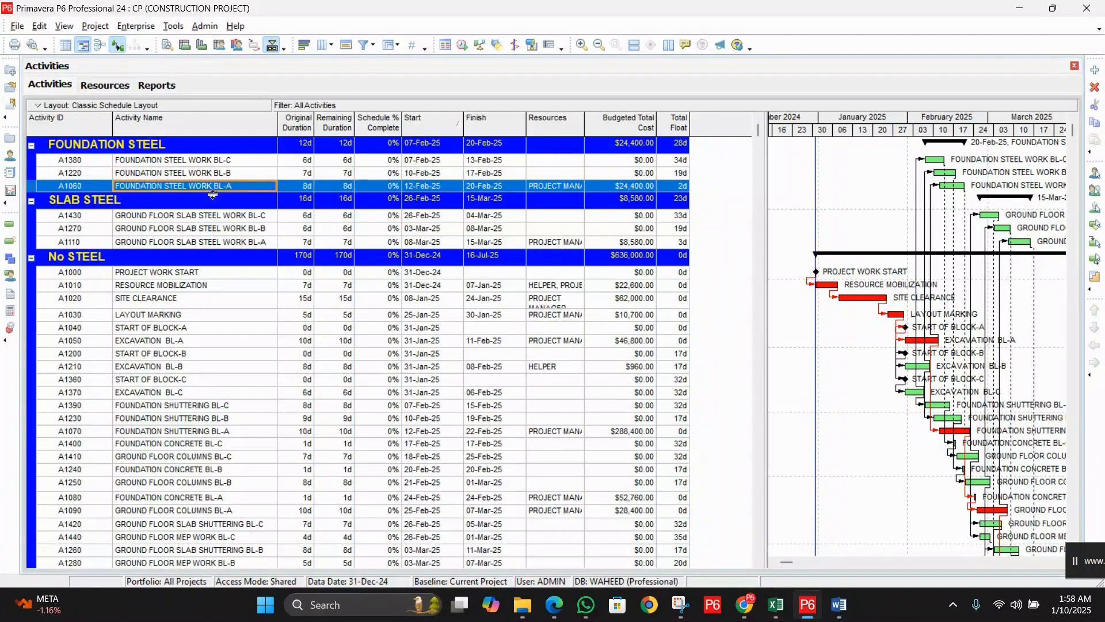
{"action": "left_click", "coordinate": [193, 219]}
{"action": "left_click", "coordinate": [199, 228]}
{"action": "left_click", "coordinate": [202, 241]}
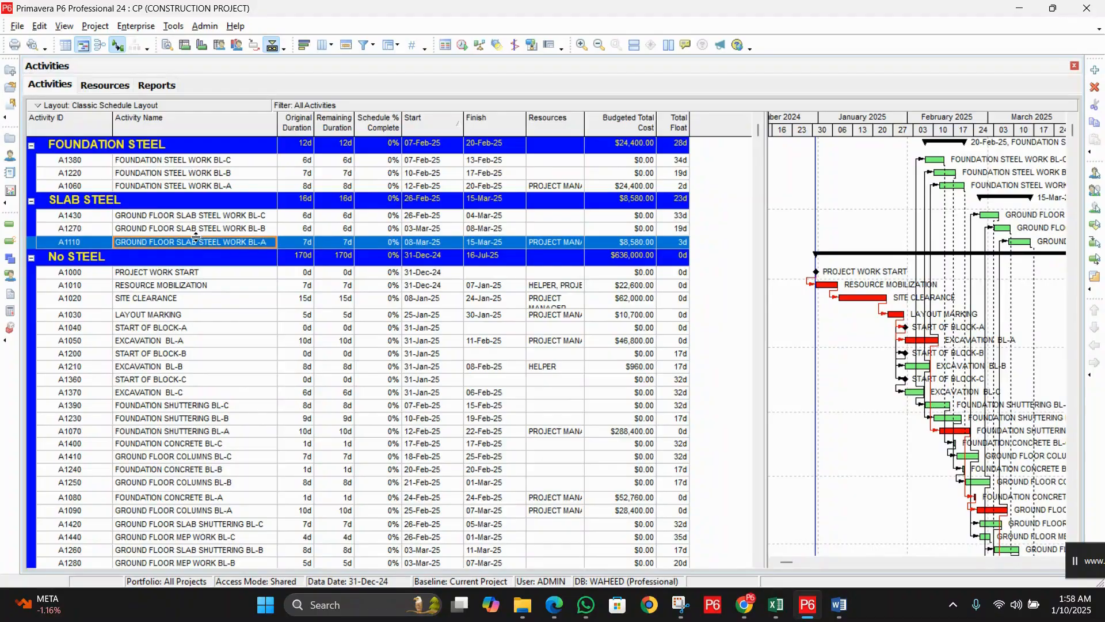
Step: Change the Group By field from STEEL to CONCRETE and confirm
{"action": "left_click", "coordinate": [64, 28]}
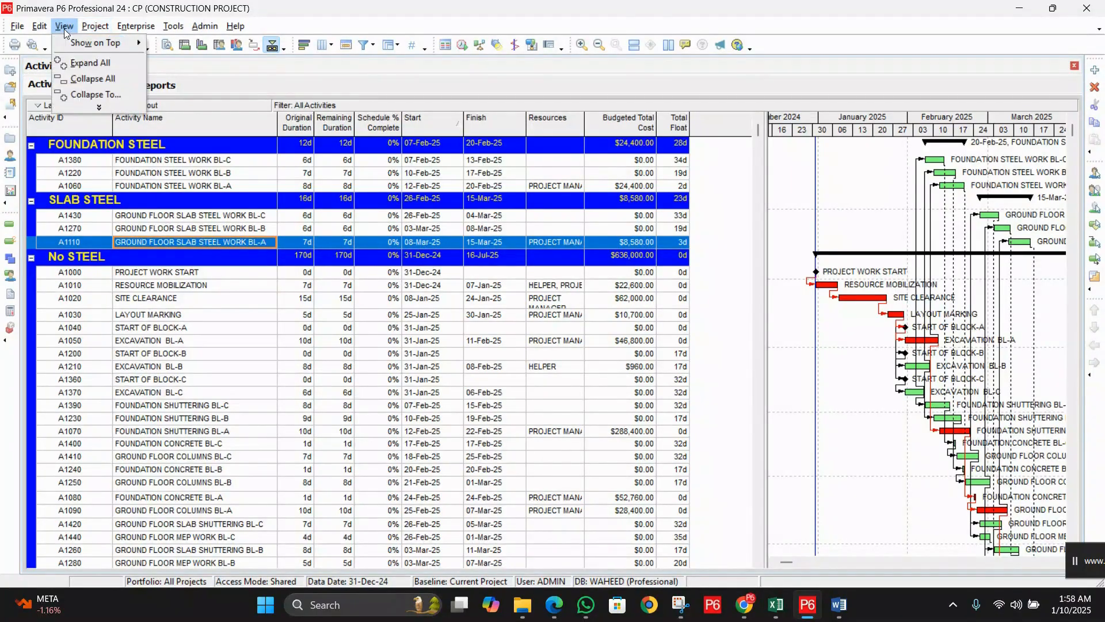
{"action": "left_click", "coordinate": [108, 105]}
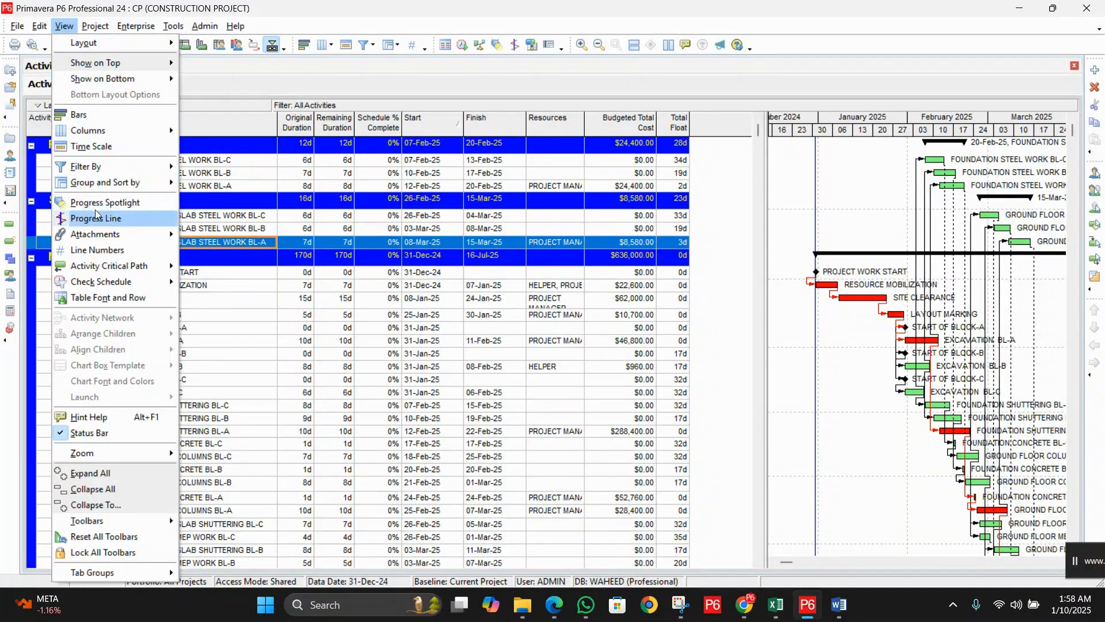
{"action": "left_click", "coordinate": [107, 182]}
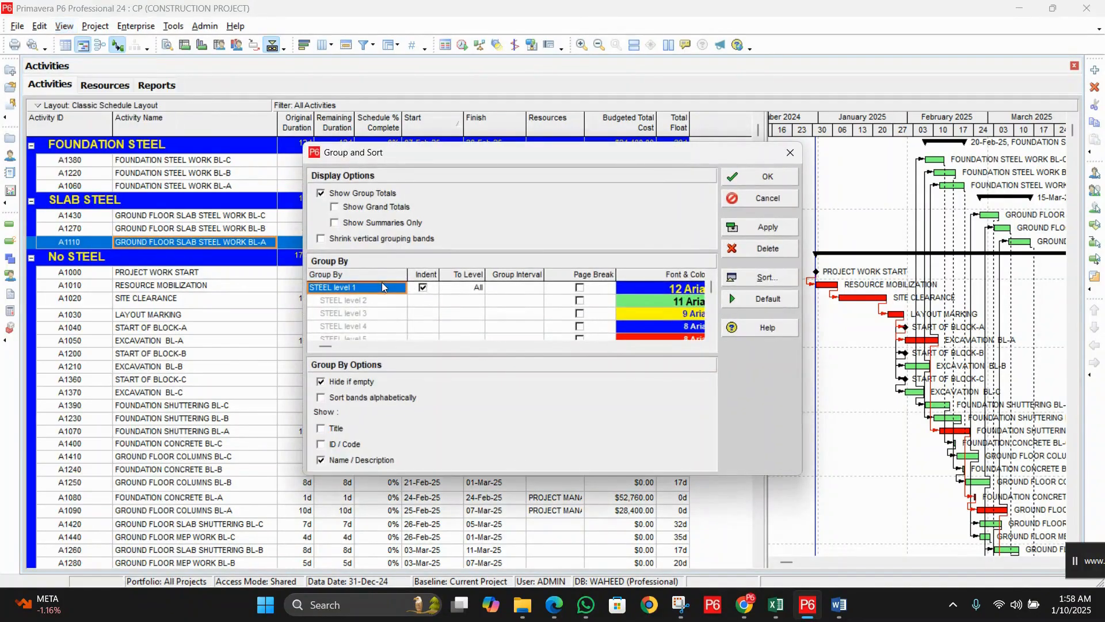
{"action": "left_click", "coordinate": [383, 286]}
{"action": "key", "text": "c"}
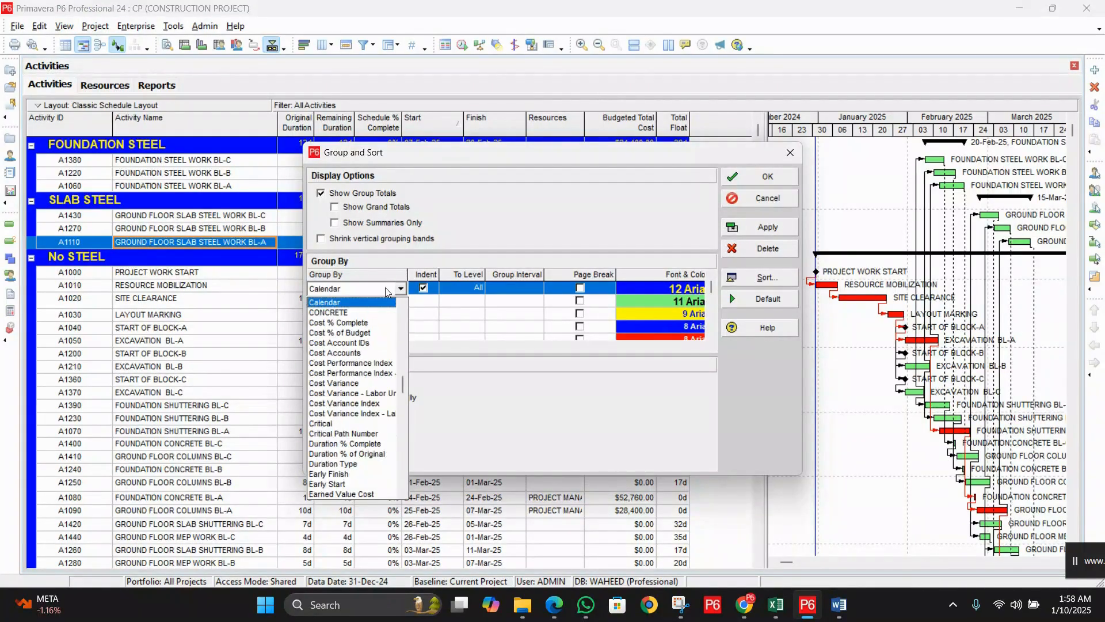
{"action": "left_click", "coordinate": [362, 312]}
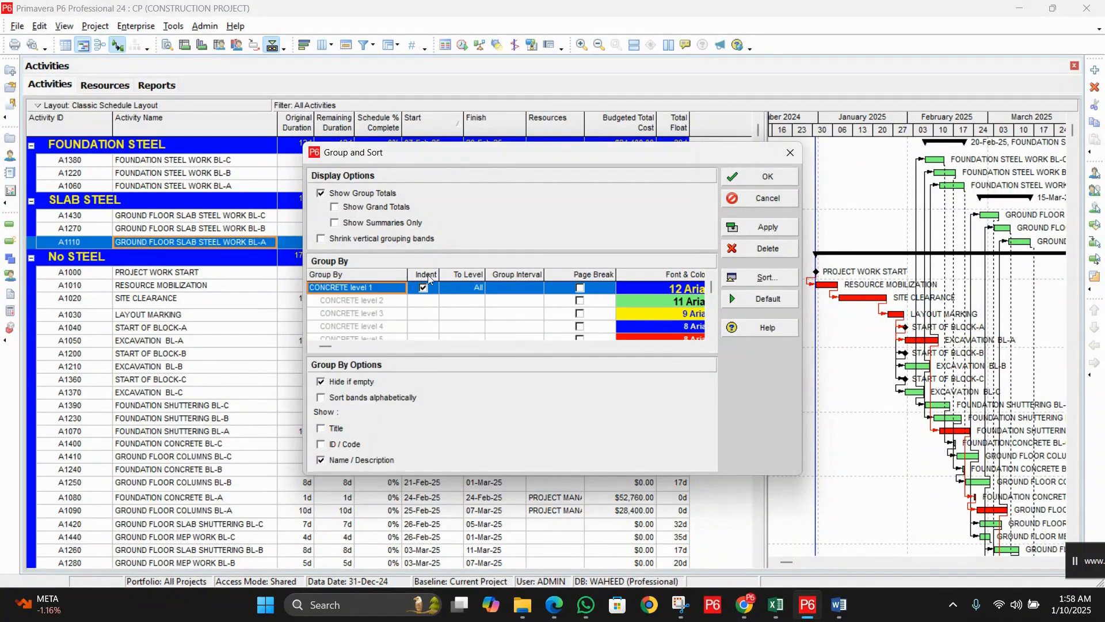
{"action": "left_click", "coordinate": [745, 178]}
{"action": "scroll", "coordinate": [752, 153], "scroll_direction": "up", "scroll_amount": 3}
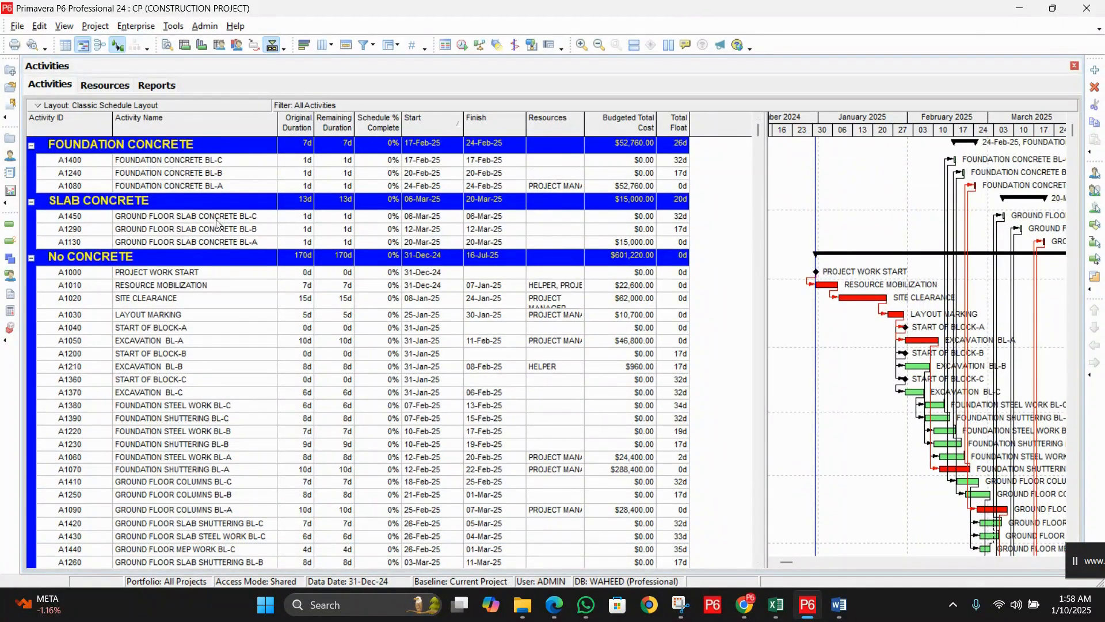
Step: Set Group By to Calendar, apply and close, giving one 6 days work week band
{"action": "left_click", "coordinate": [68, 28]}
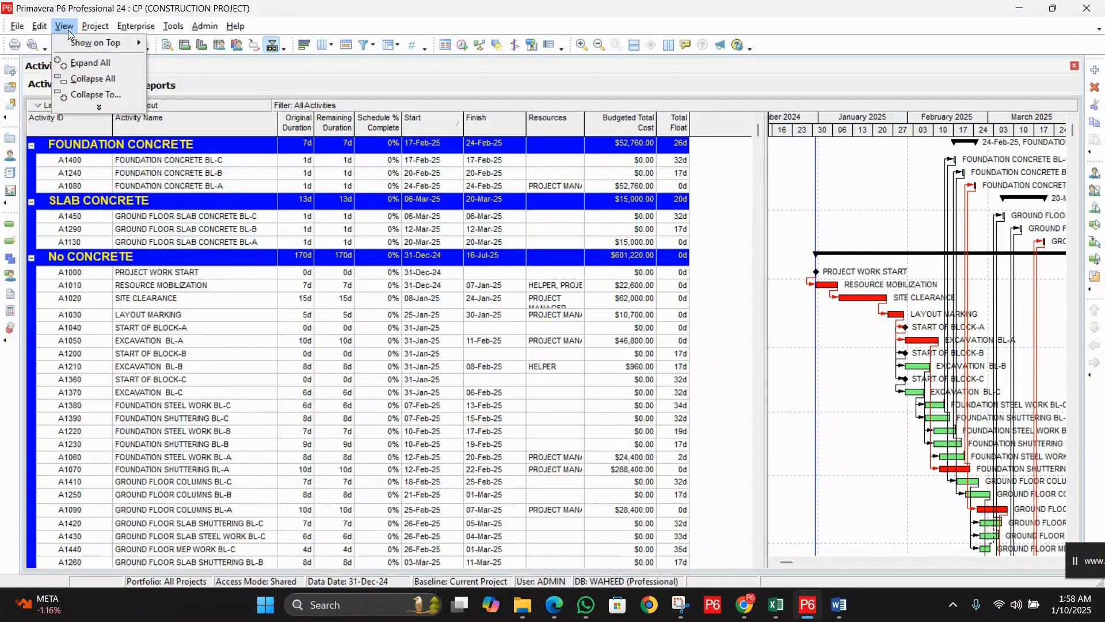
{"action": "left_click", "coordinate": [119, 107]}
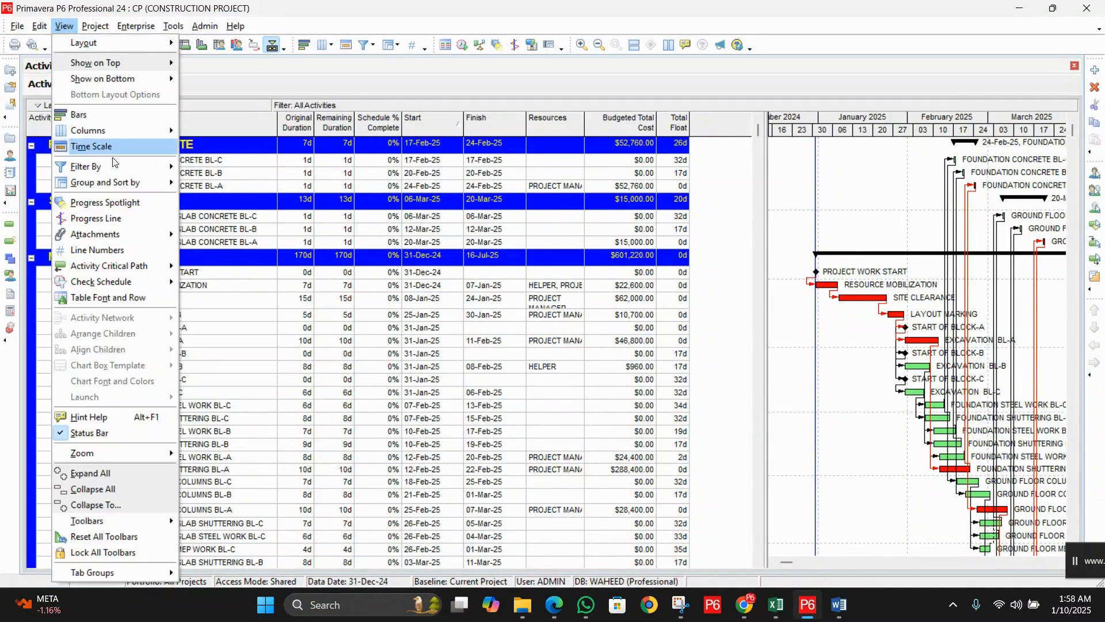
{"action": "left_click", "coordinate": [117, 181]}
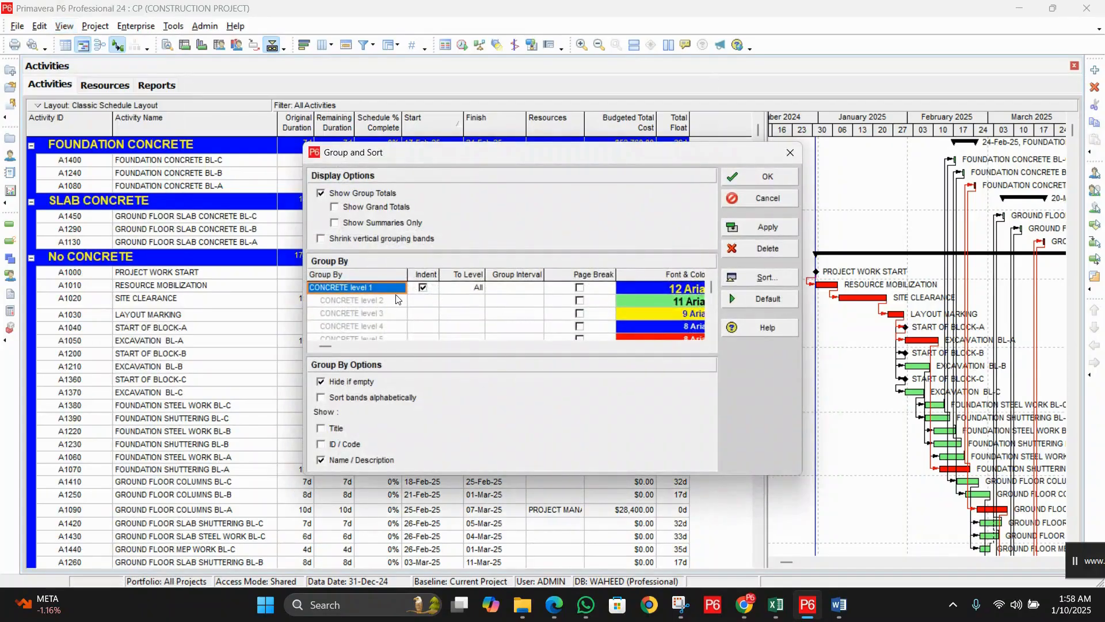
{"action": "left_click", "coordinate": [396, 288]}
{"action": "left_click", "coordinate": [396, 288]}
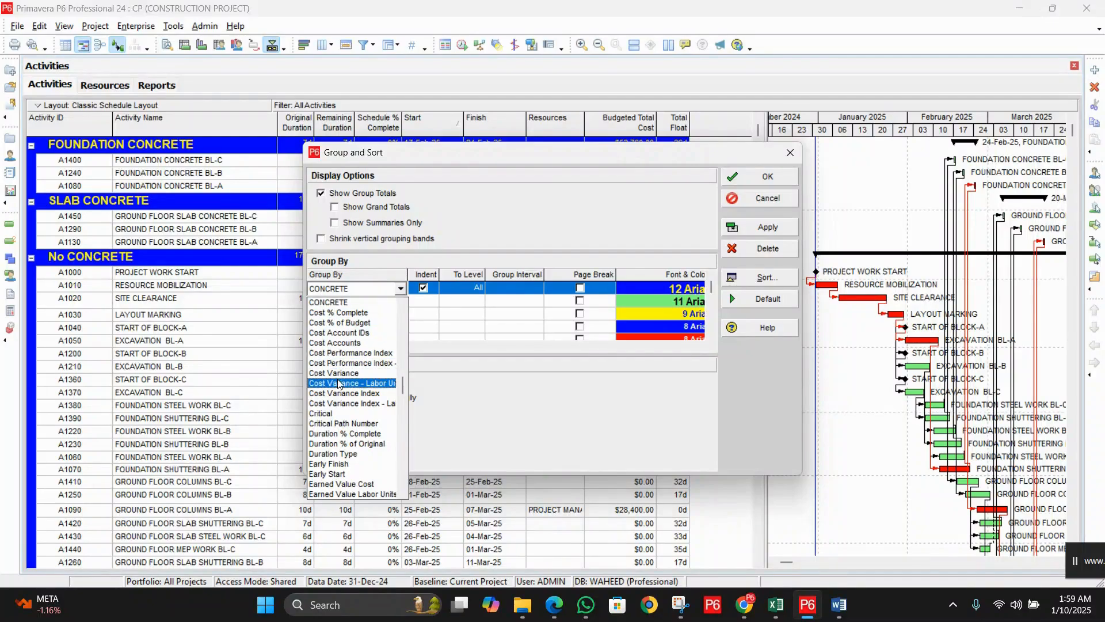
{"action": "scroll", "coordinate": [342, 382], "scroll_direction": "up", "scroll_amount": 1}
{"action": "scroll", "coordinate": [342, 381], "scroll_direction": "up", "scroll_amount": 4}
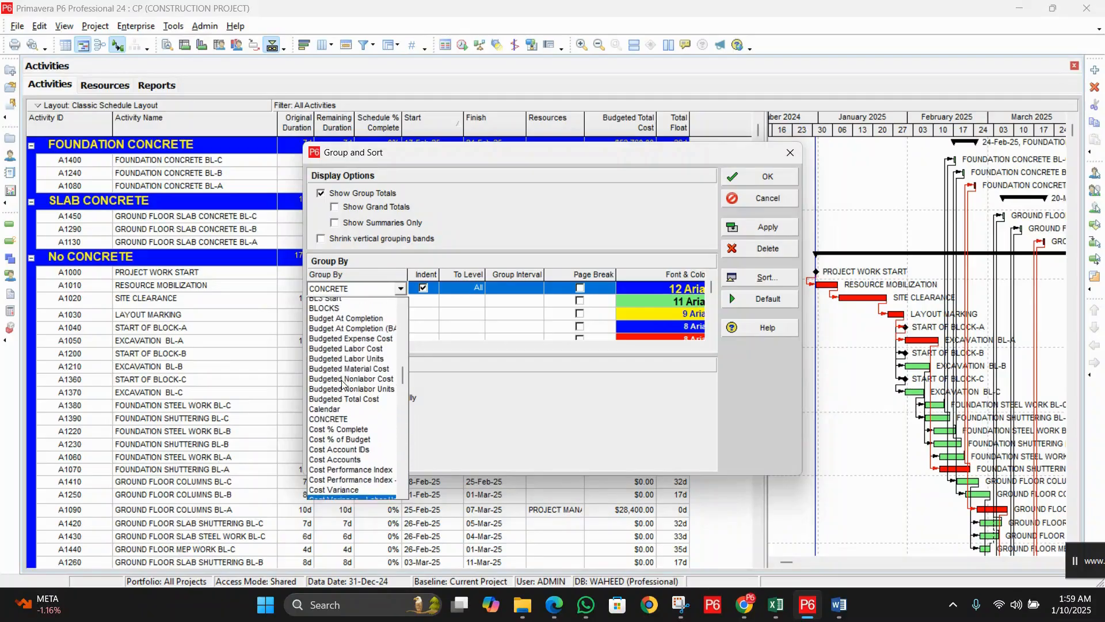
{"action": "left_click", "coordinate": [348, 414]}
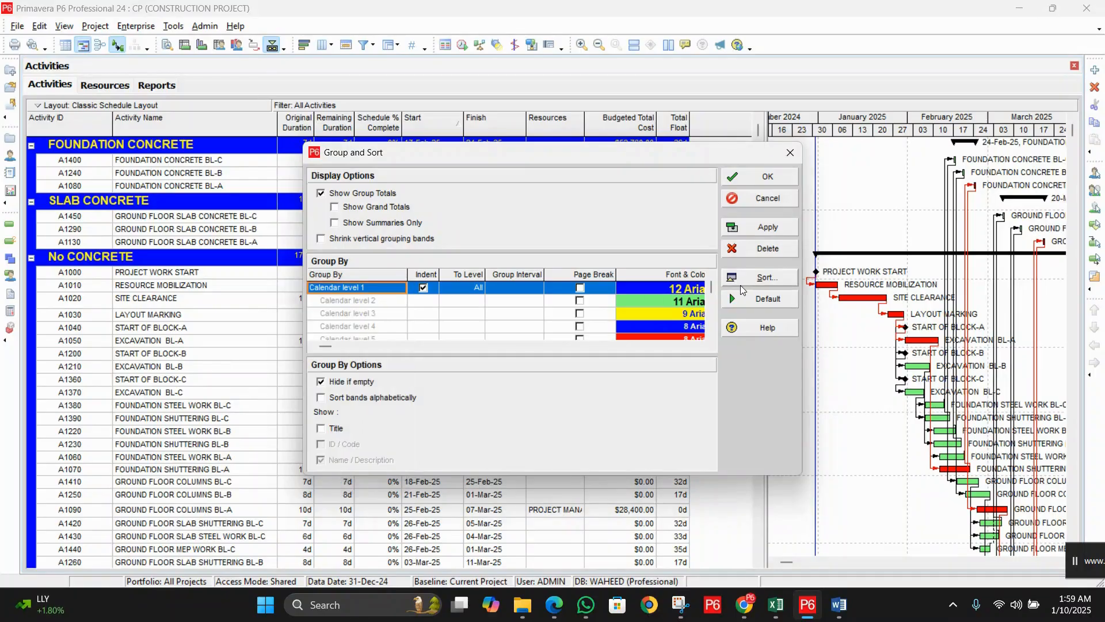
{"action": "left_click", "coordinate": [761, 229]}
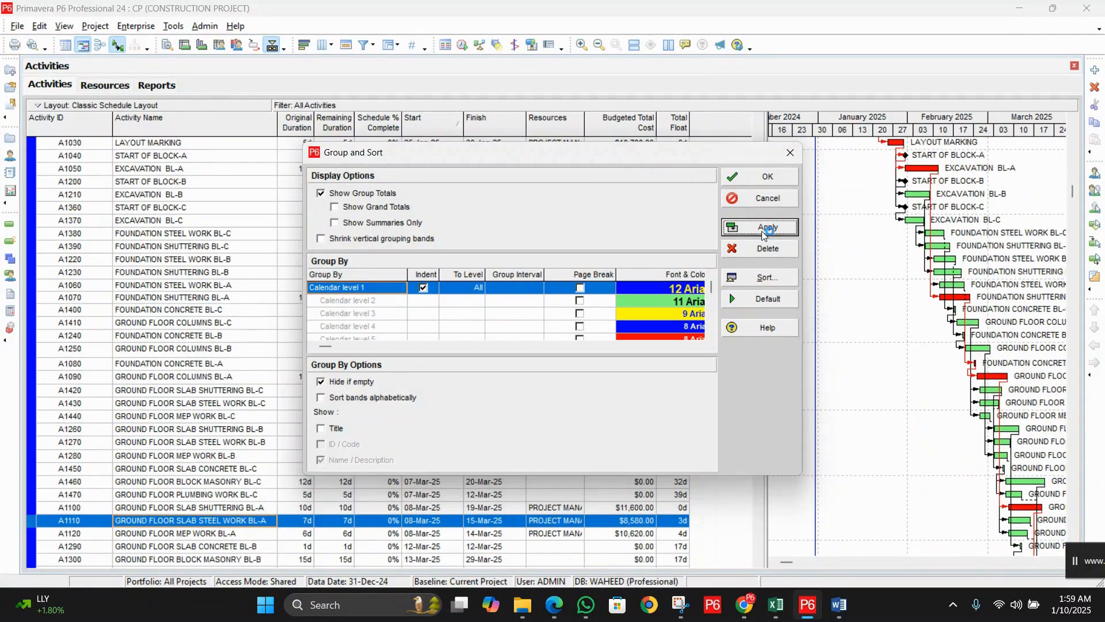
{"action": "left_click", "coordinate": [765, 176]}
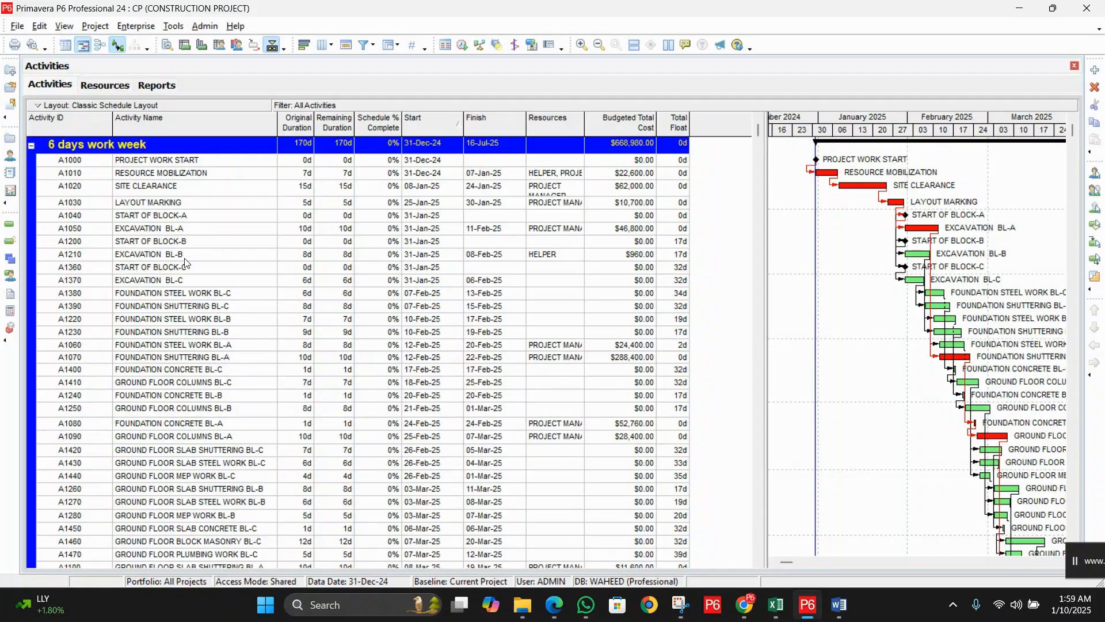
Step: Scroll through the calendar-grouped activities, then expand the View menu to its full list
{"action": "scroll", "coordinate": [173, 265], "scroll_direction": "down", "scroll_amount": 4}
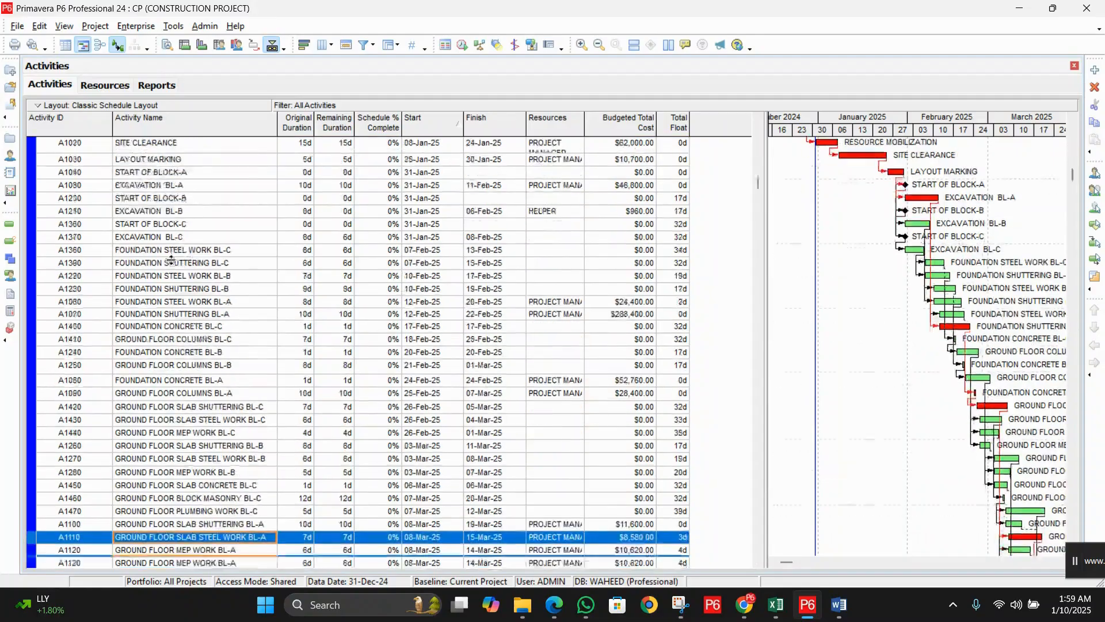
{"action": "scroll", "coordinate": [171, 267], "scroll_direction": "down", "scroll_amount": 3}
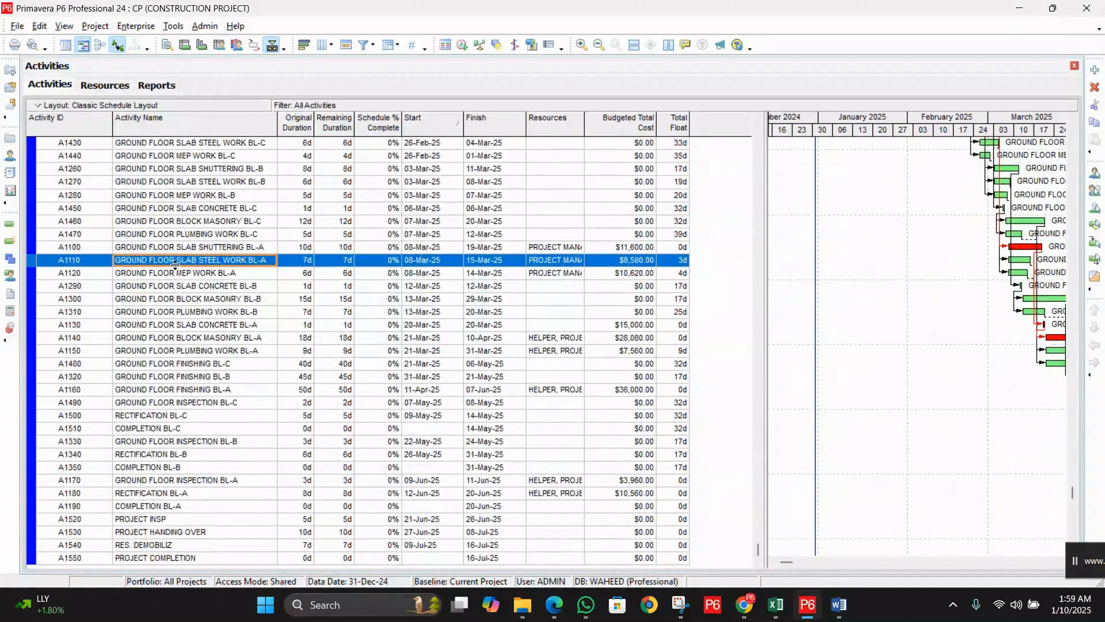
{"action": "scroll", "coordinate": [175, 264], "scroll_direction": "up", "scroll_amount": 7}
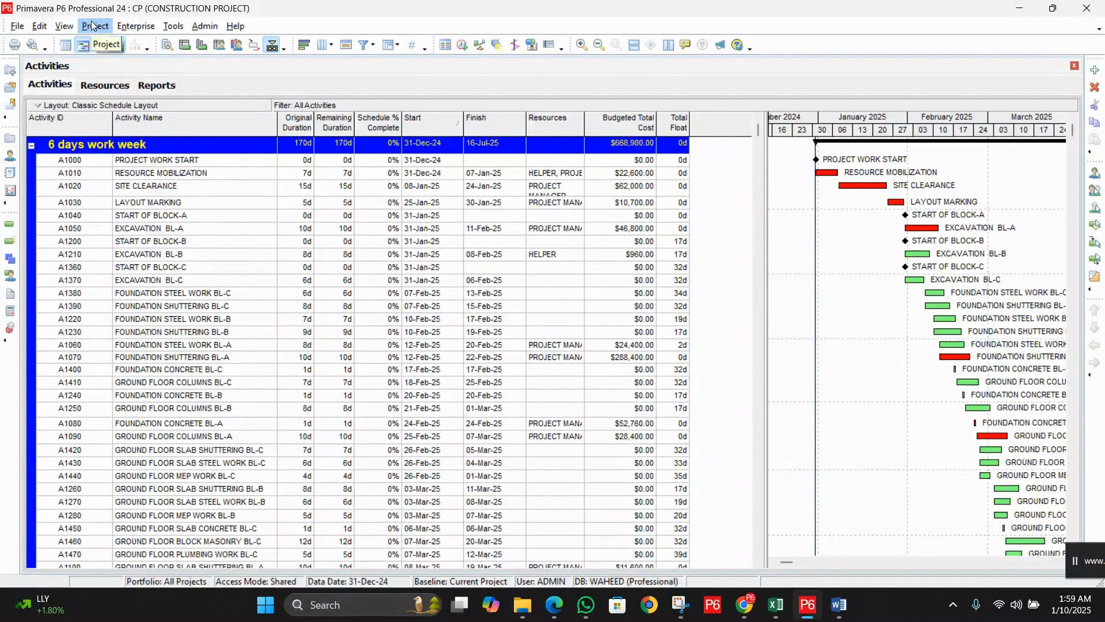
{"action": "left_click", "coordinate": [64, 26]}
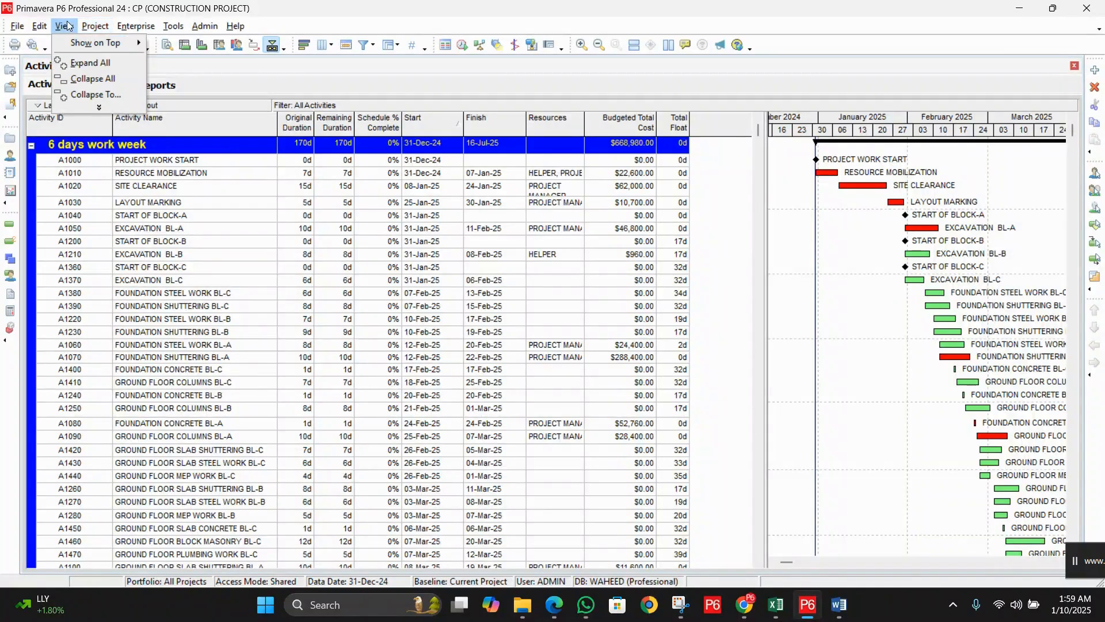
{"action": "left_click", "coordinate": [115, 106]}
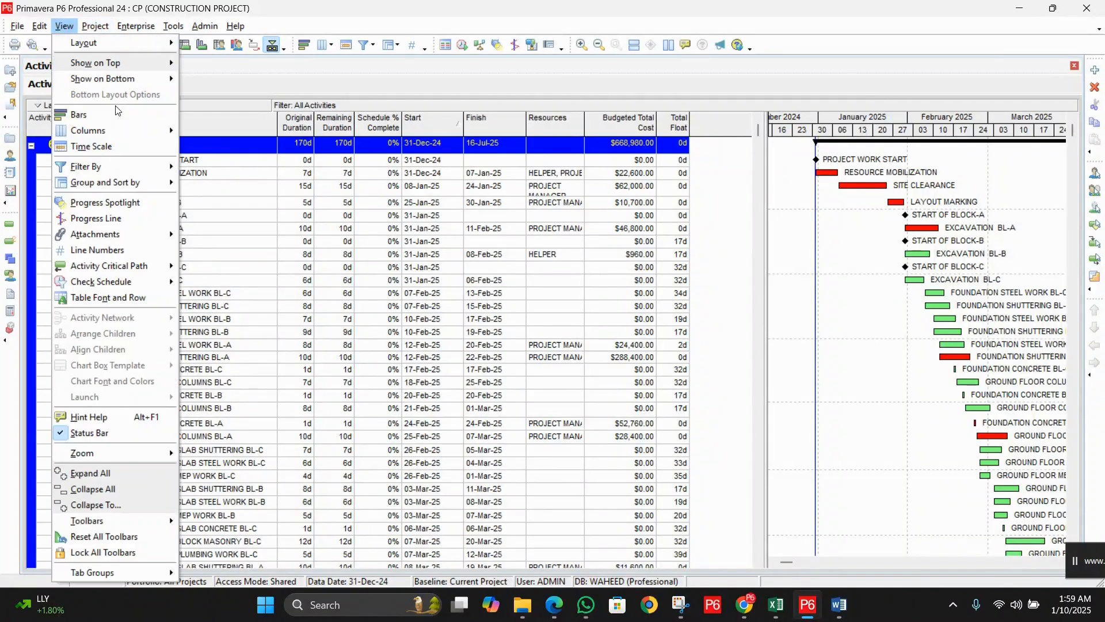
Step: Change Group By from Calendar to Start, producing date bands such as 17-Feb-25 and 03-Mar-25
{"action": "left_click", "coordinate": [133, 182]}
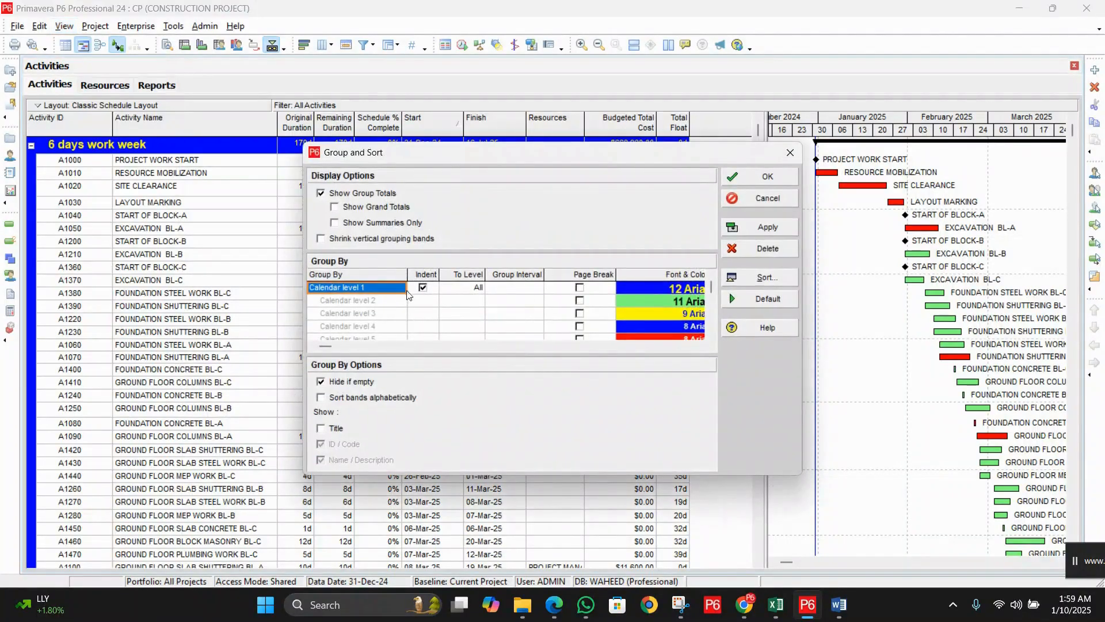
{"action": "left_click", "coordinate": [383, 293]}
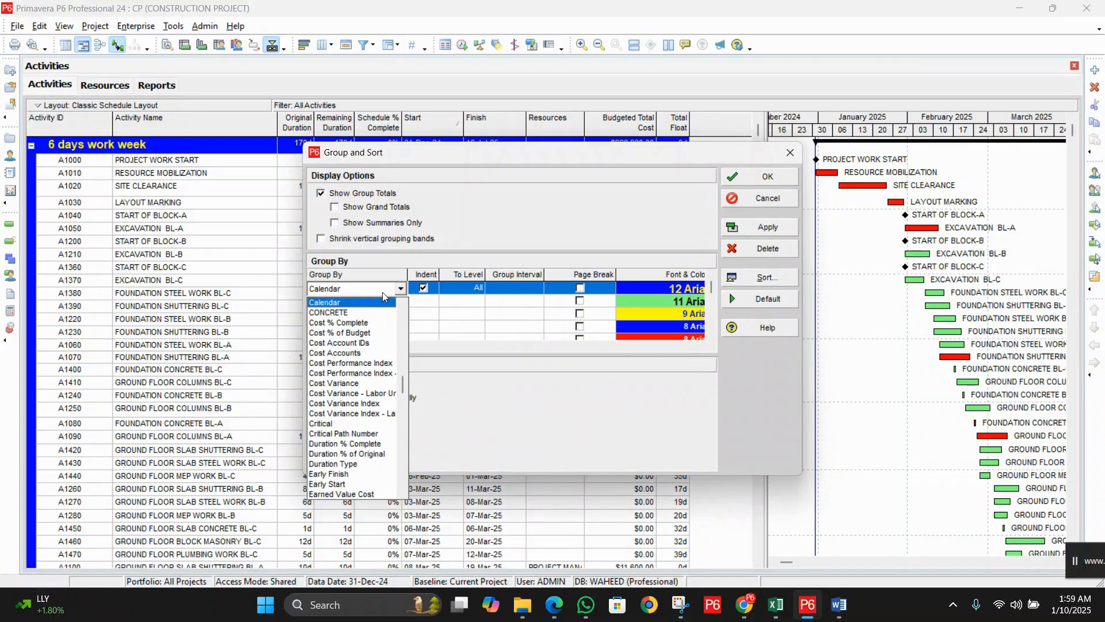
{"action": "key", "text": "s"}
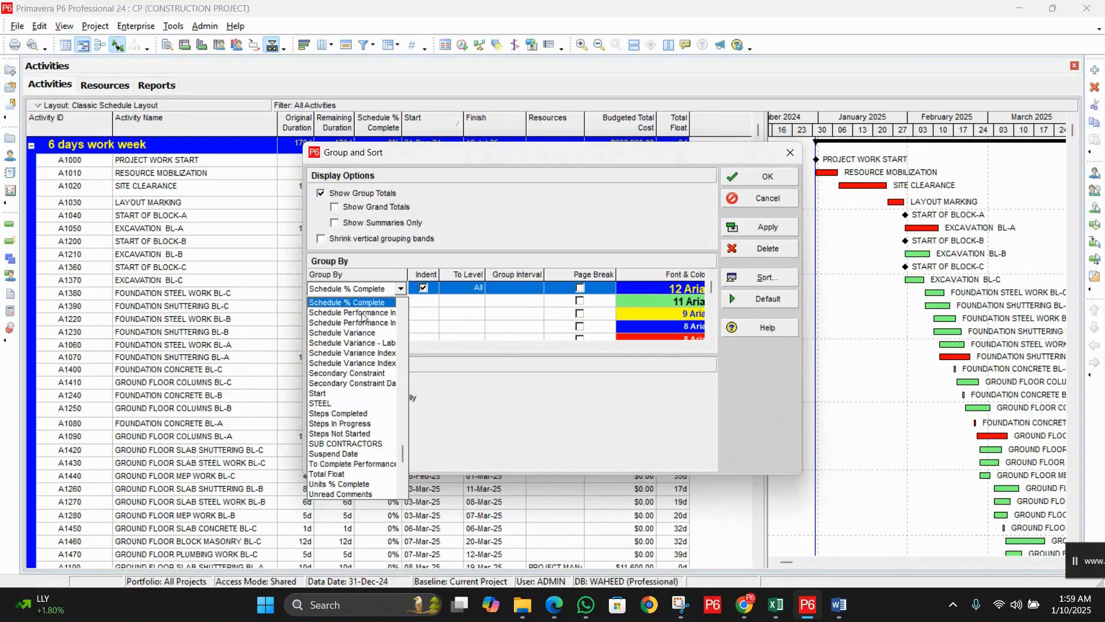
{"action": "left_click", "coordinate": [350, 394]}
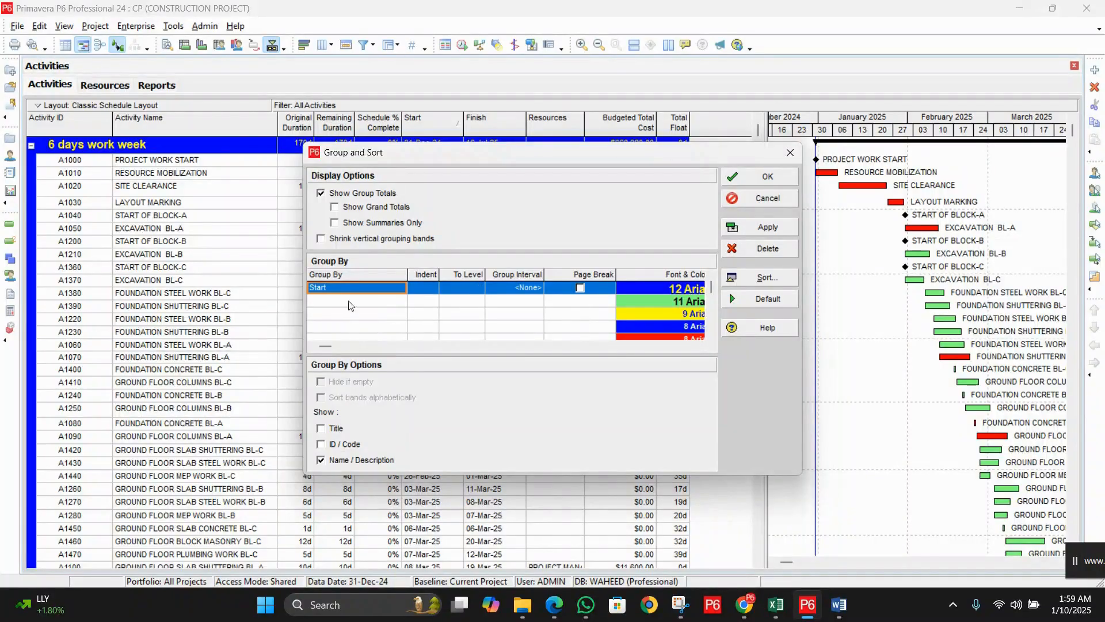
{"action": "left_click", "coordinate": [760, 175]}
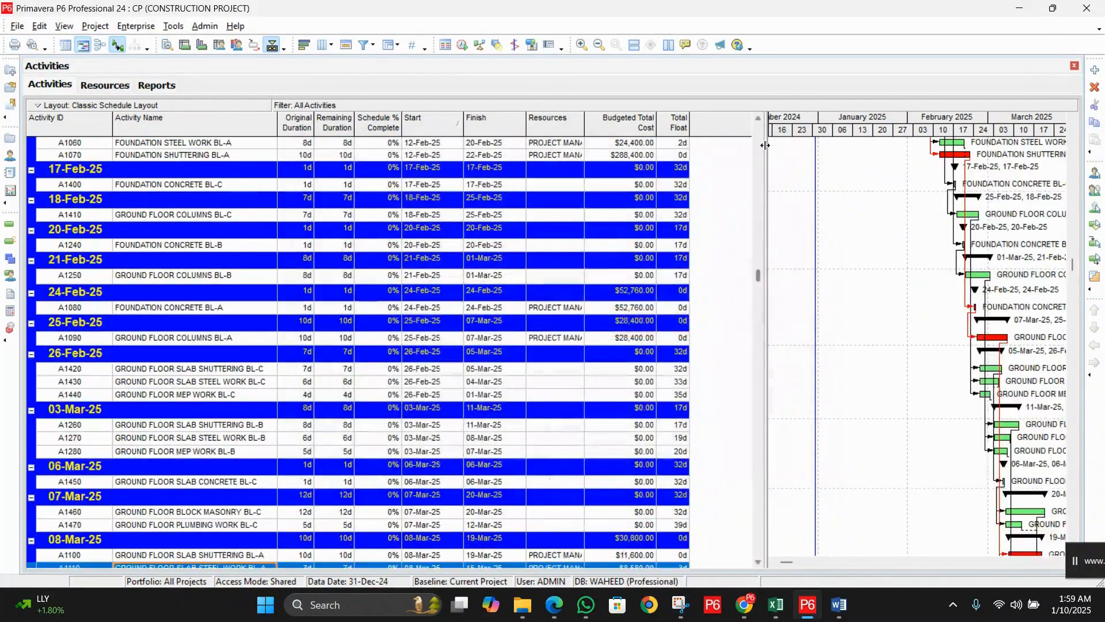
{"action": "left_click_drag", "start_coordinate": [758, 276], "coordinate": [755, 136]}
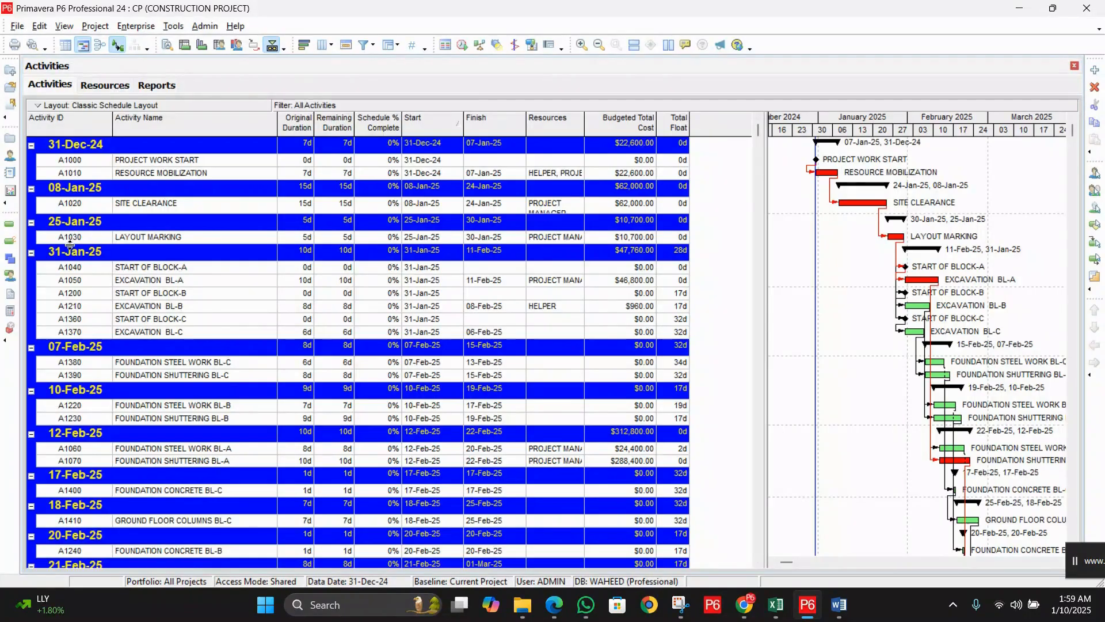
{"action": "left_click", "coordinate": [166, 266]}
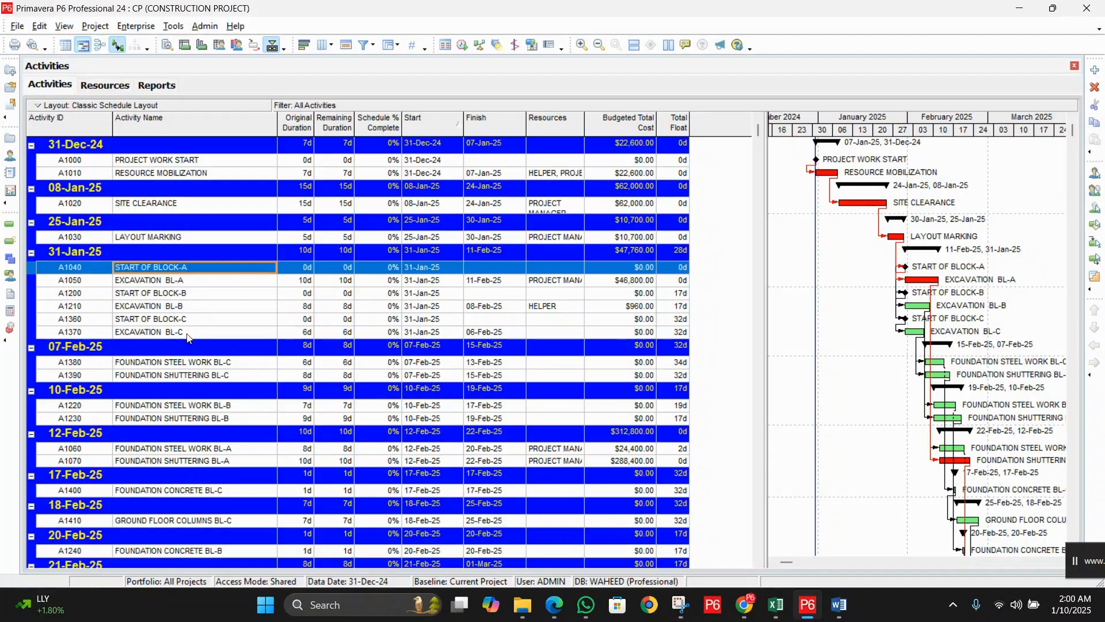
{"action": "left_click", "coordinate": [187, 334], "text": "shift"}
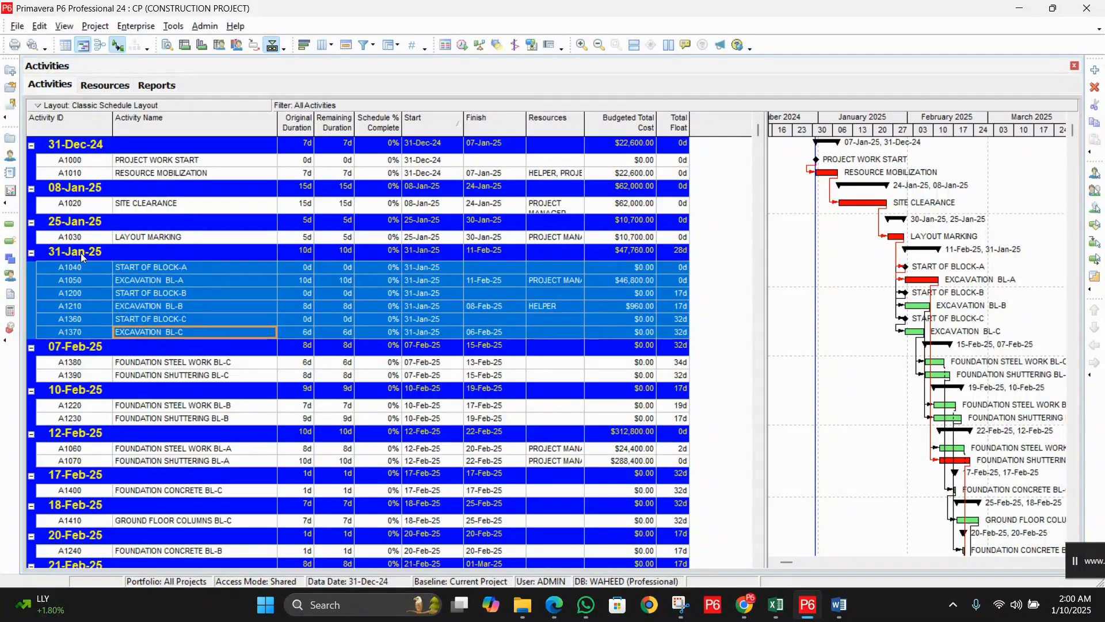
{"action": "left_click", "coordinate": [181, 366]}
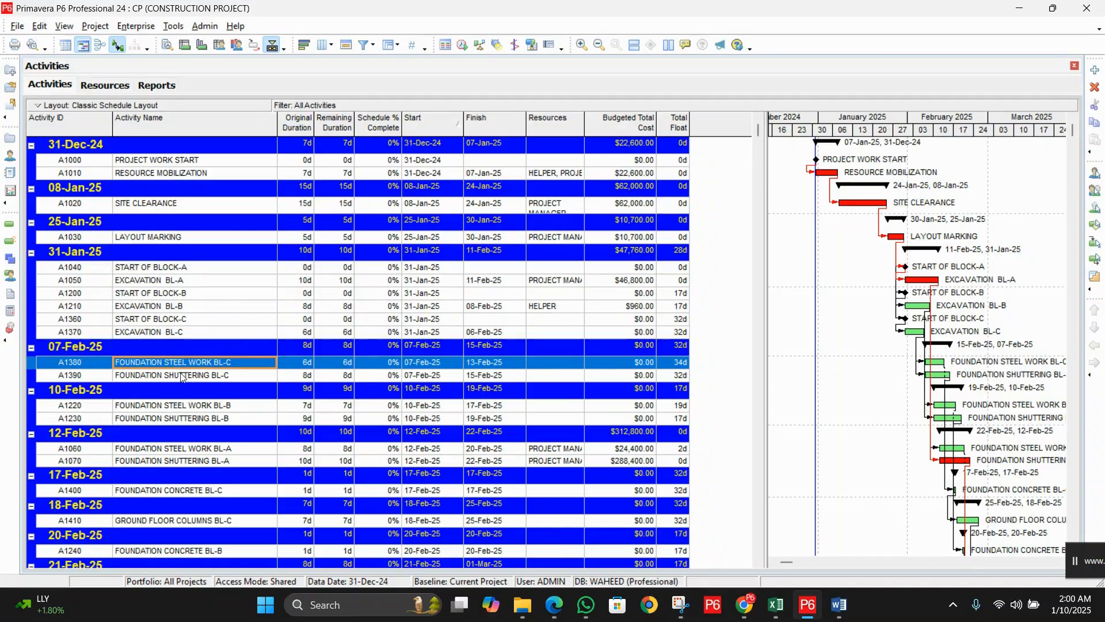
{"action": "left_click", "coordinate": [181, 374]}
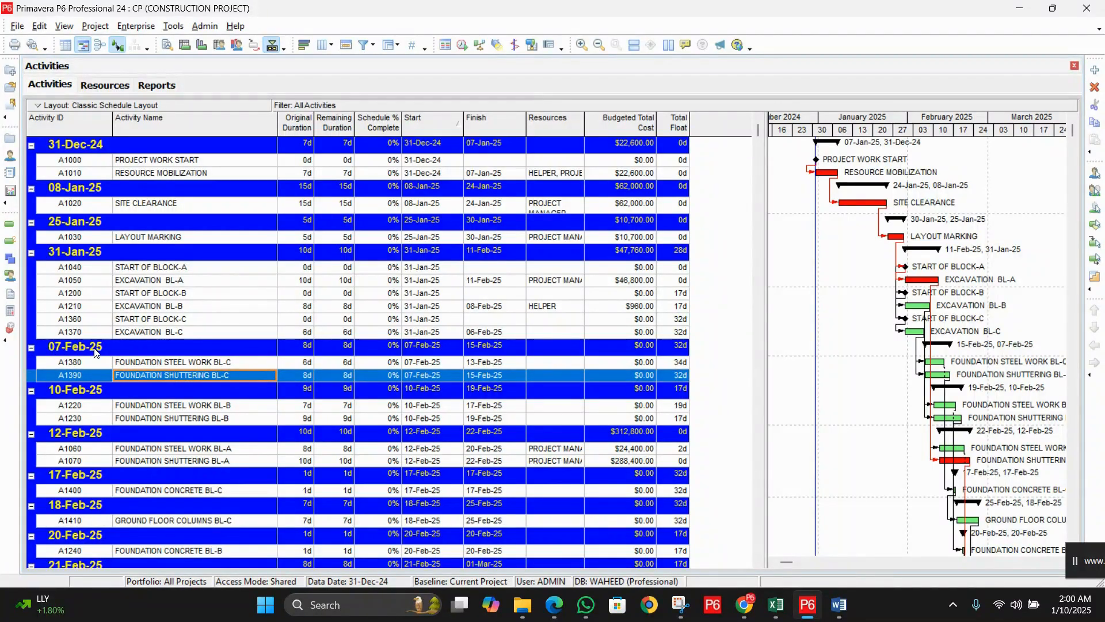
{"action": "left_click", "coordinate": [144, 407]}
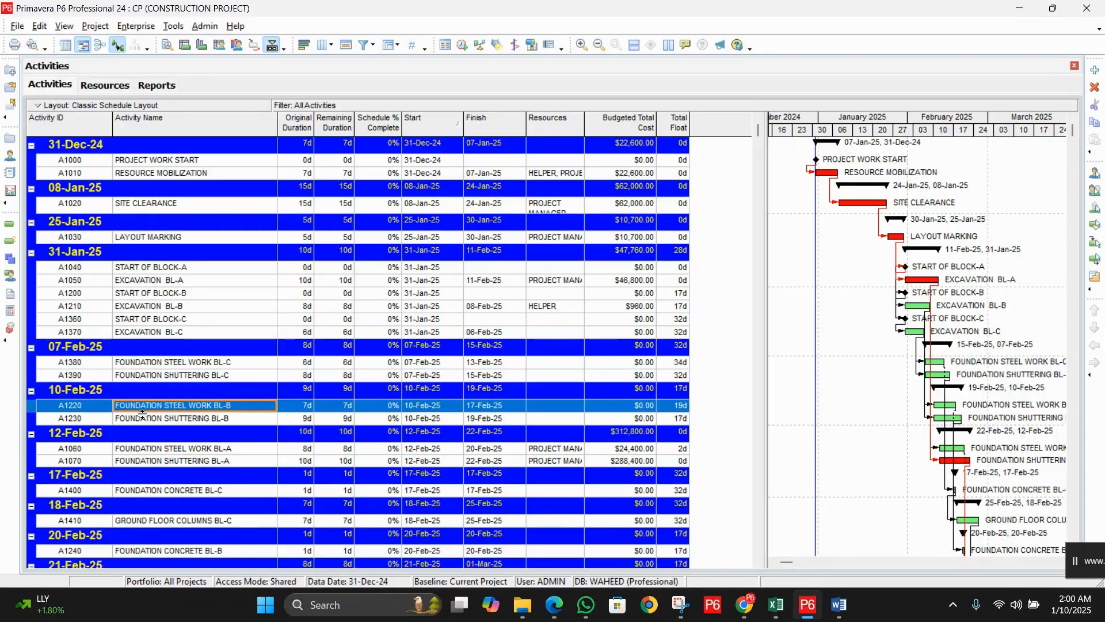
{"action": "left_click", "coordinate": [141, 448]}
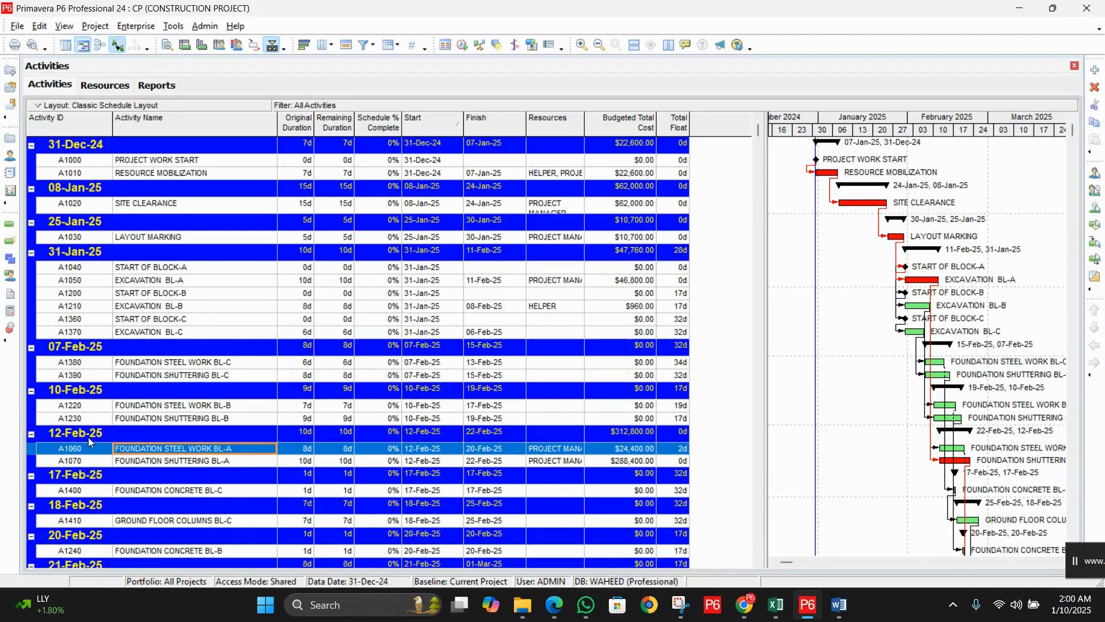
{"action": "scroll", "coordinate": [176, 369], "scroll_direction": "down", "scroll_amount": 5}
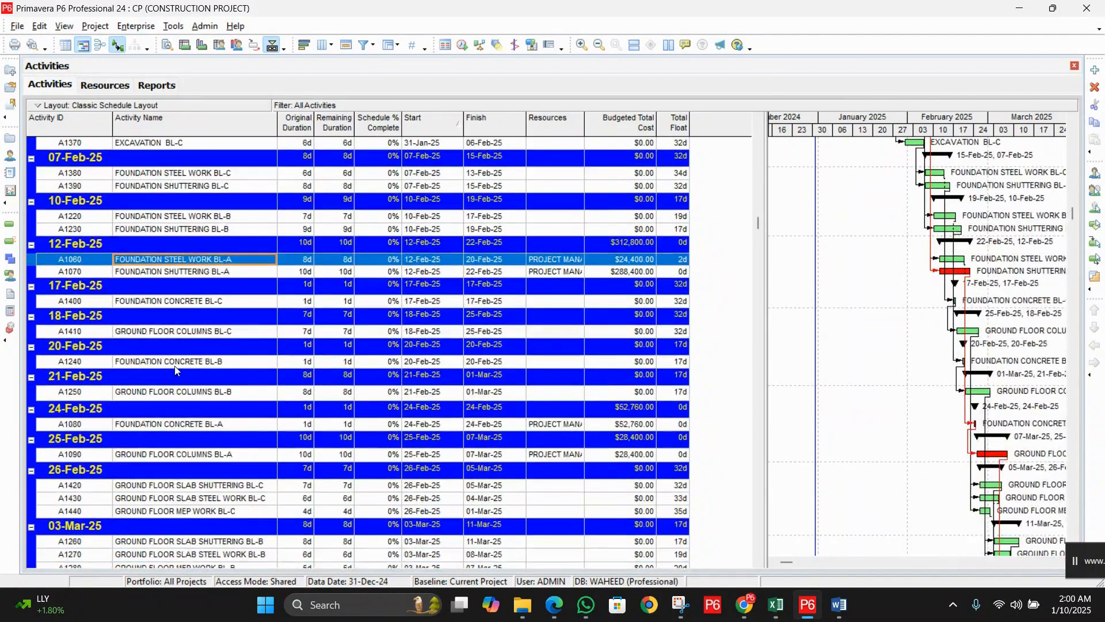
{"action": "scroll", "coordinate": [176, 369], "scroll_direction": "up", "scroll_amount": 5}
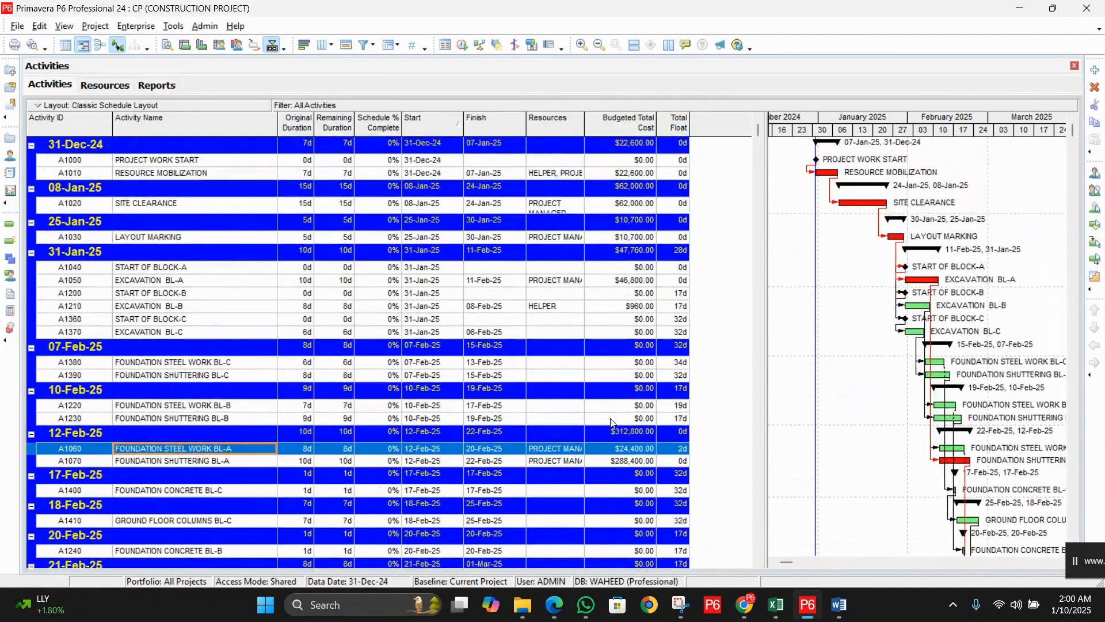
Step: Switch Group By from Start to WBS, grouping through all WBS levels, and apply it
{"action": "left_click", "coordinate": [69, 29]}
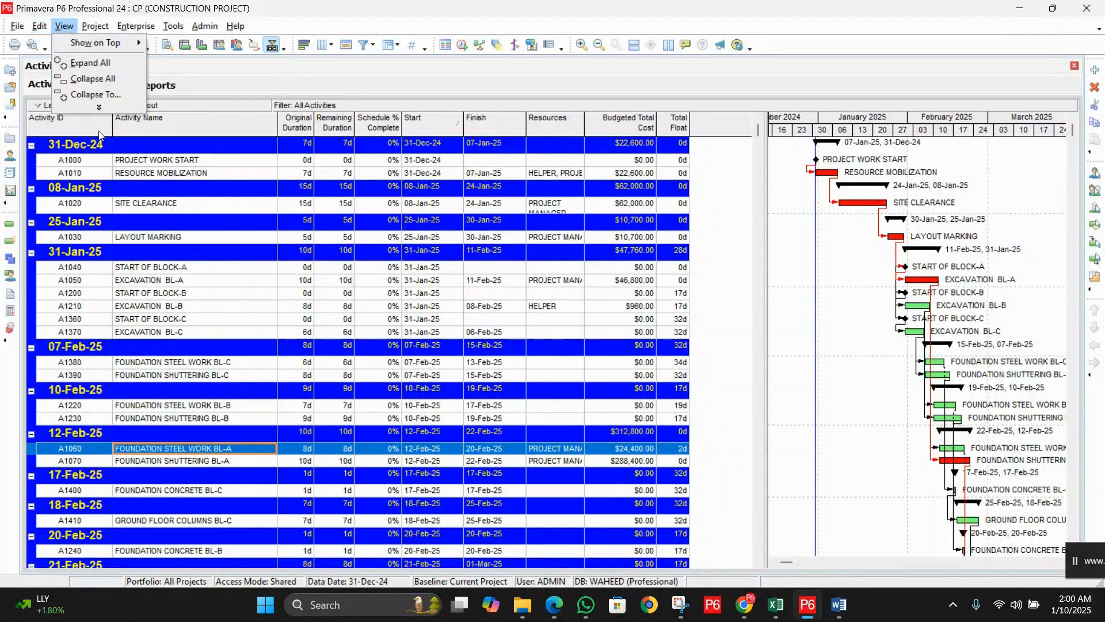
{"action": "left_click", "coordinate": [102, 109]}
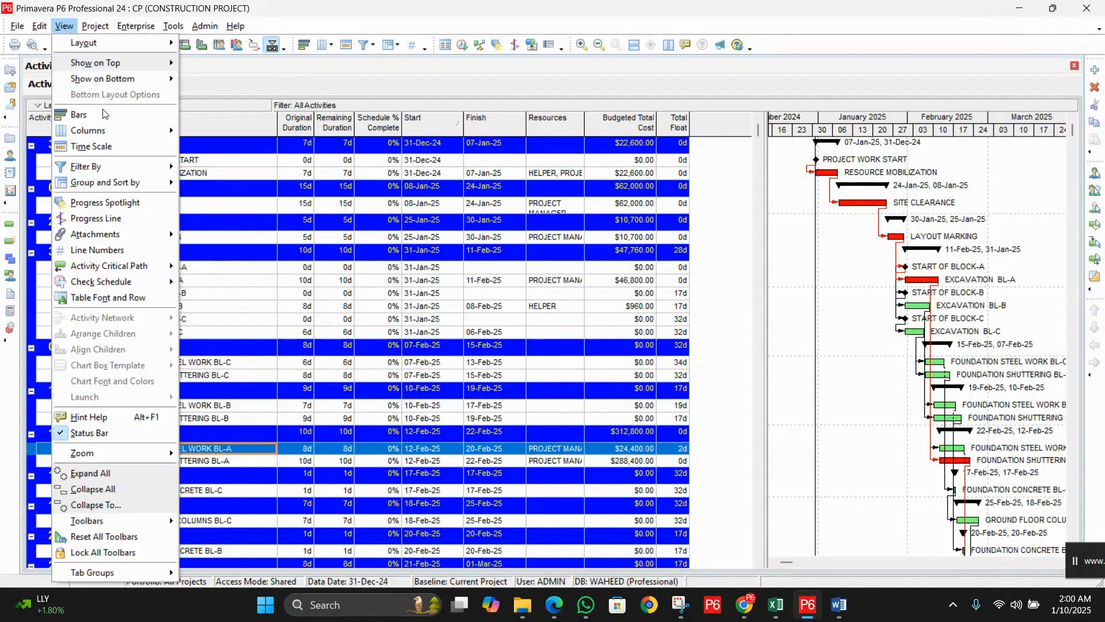
{"action": "left_click", "coordinate": [142, 182]}
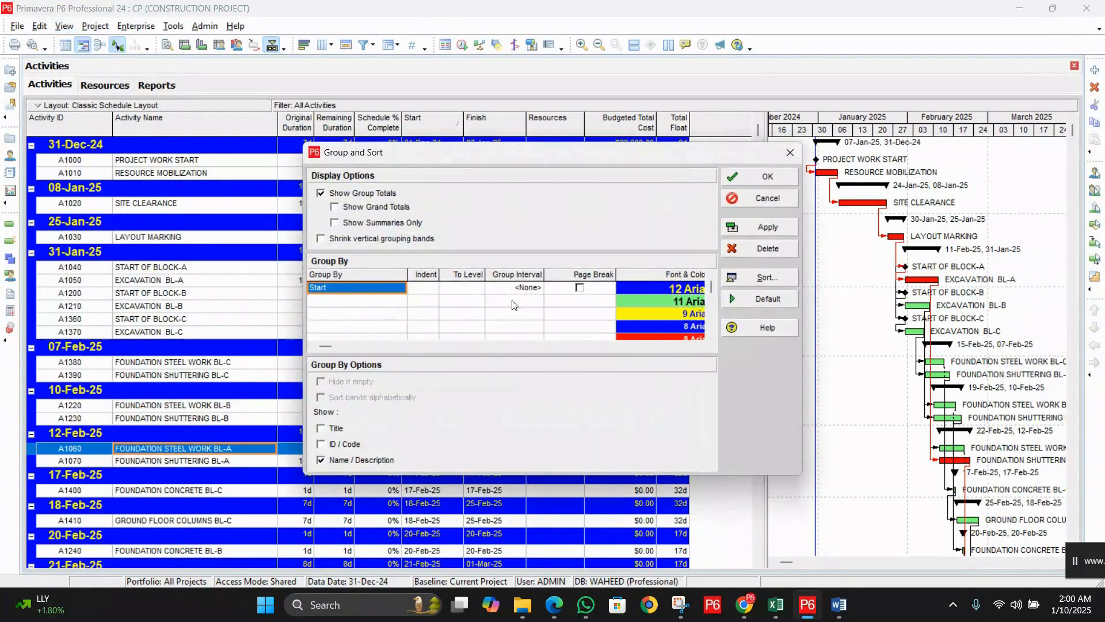
{"action": "left_click", "coordinate": [364, 291]}
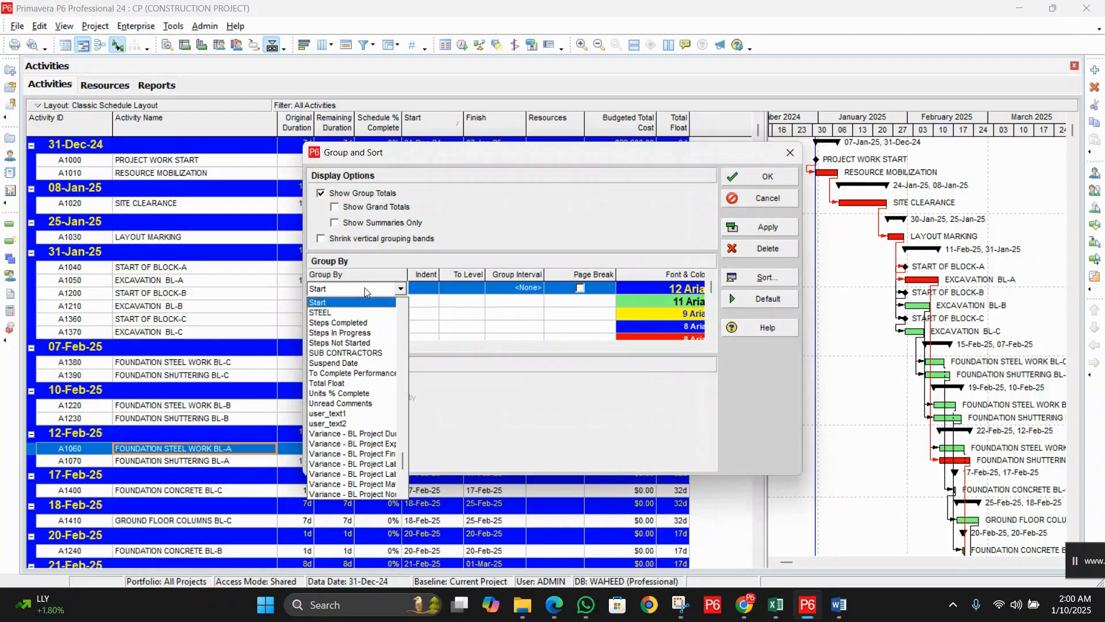
{"action": "scroll", "coordinate": [365, 288], "scroll_direction": "down", "scroll_amount": 6}
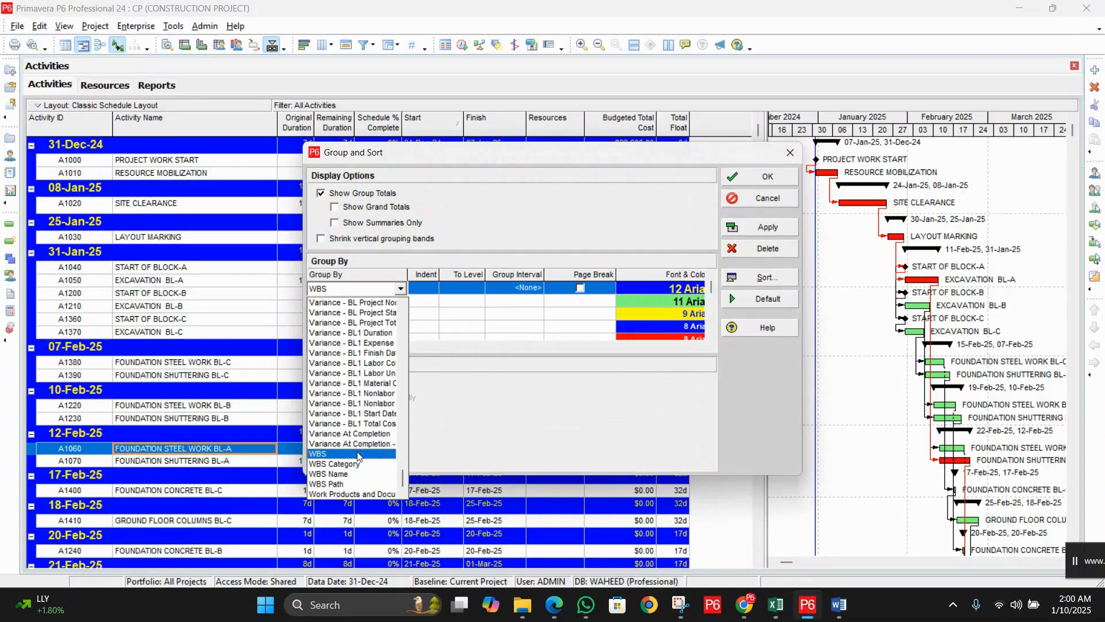
{"action": "left_click", "coordinate": [358, 454]}
{"action": "left_click", "coordinate": [512, 289]}
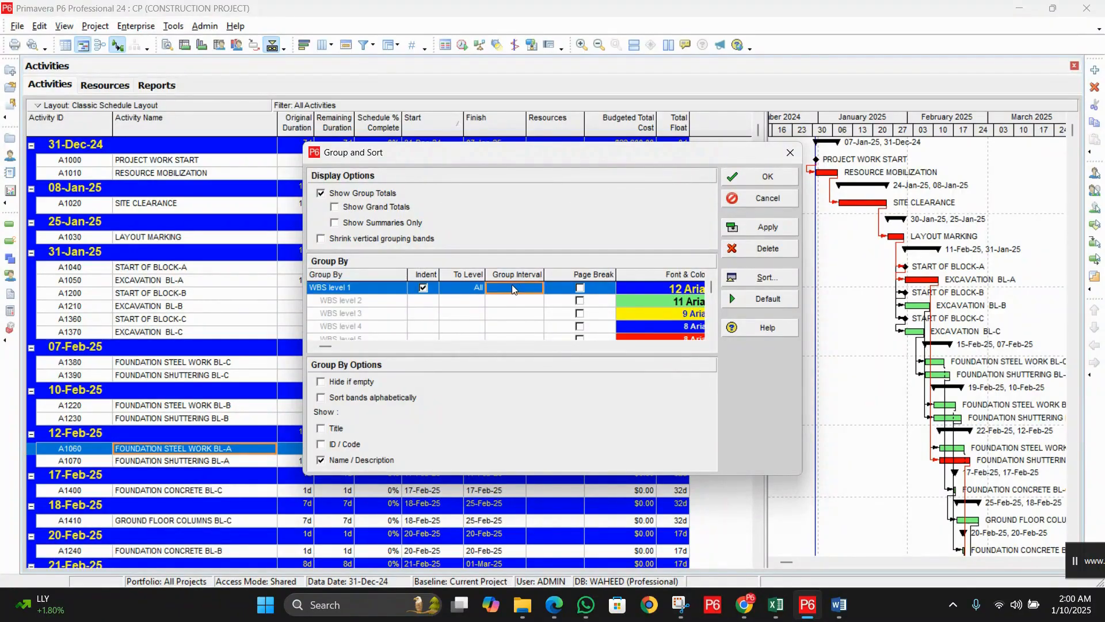
{"action": "left_click", "coordinate": [475, 283]}
{"action": "left_click", "coordinate": [463, 300]}
{"action": "left_click", "coordinate": [770, 227]}
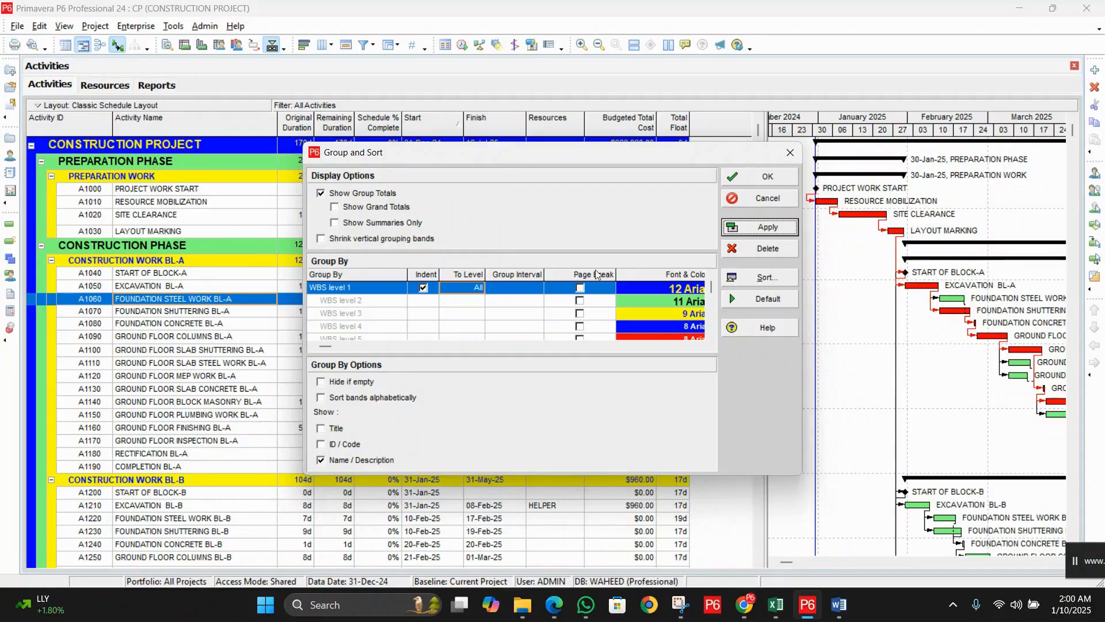
{"action": "left_click_drag", "start_coordinate": [585, 156], "coordinate": [652, 236]}
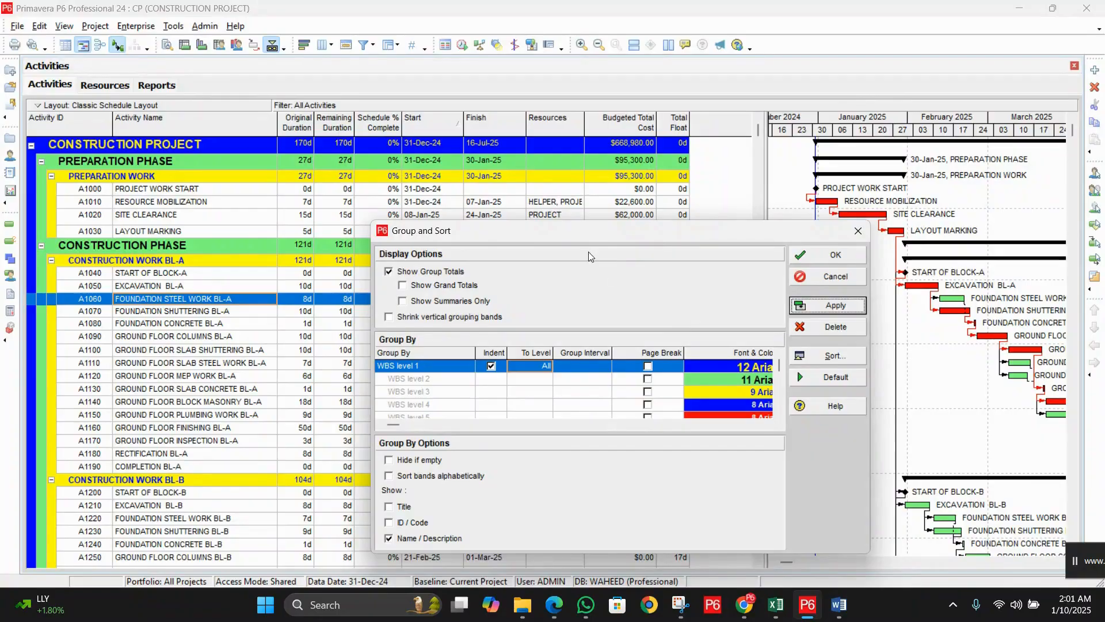
{"action": "left_click_drag", "start_coordinate": [576, 234], "coordinate": [570, 209]}
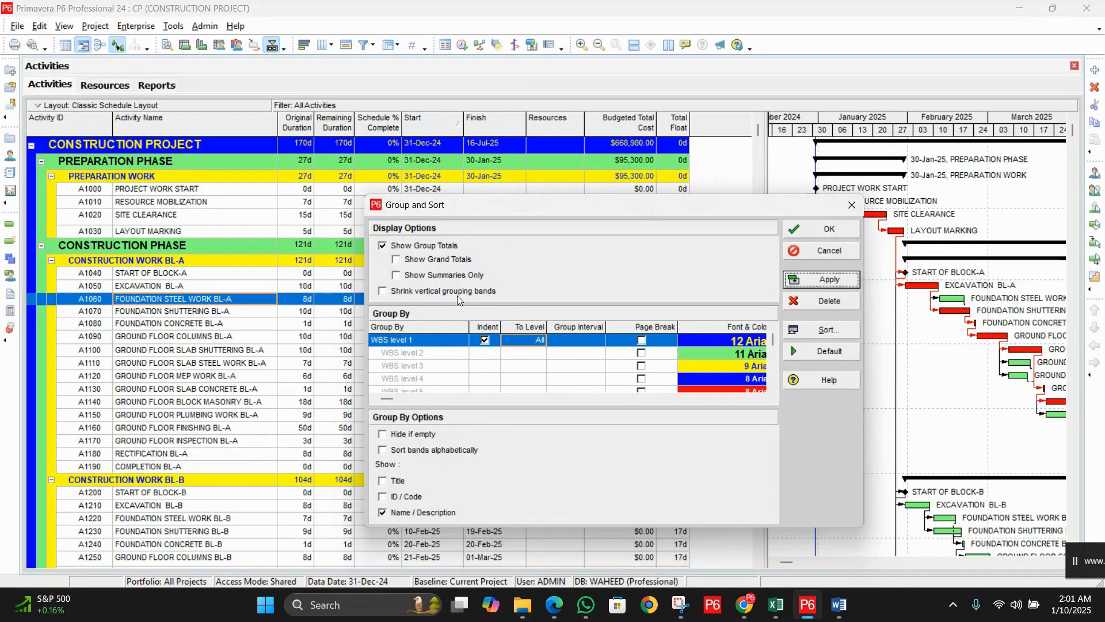
{"action": "left_click", "coordinate": [411, 291]}
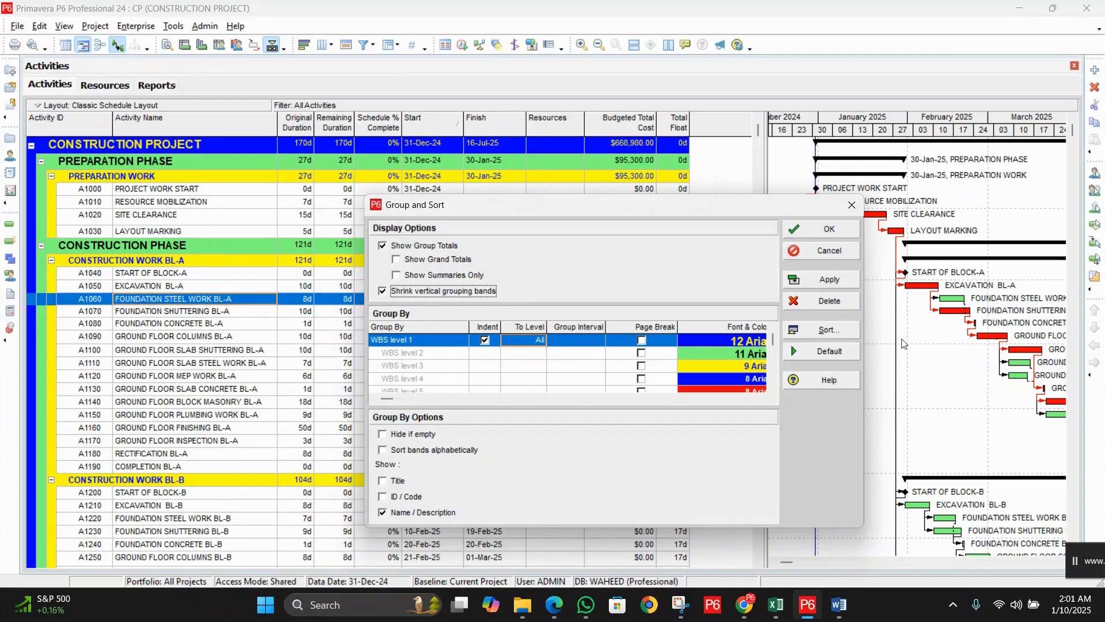
{"action": "left_click", "coordinate": [824, 281]}
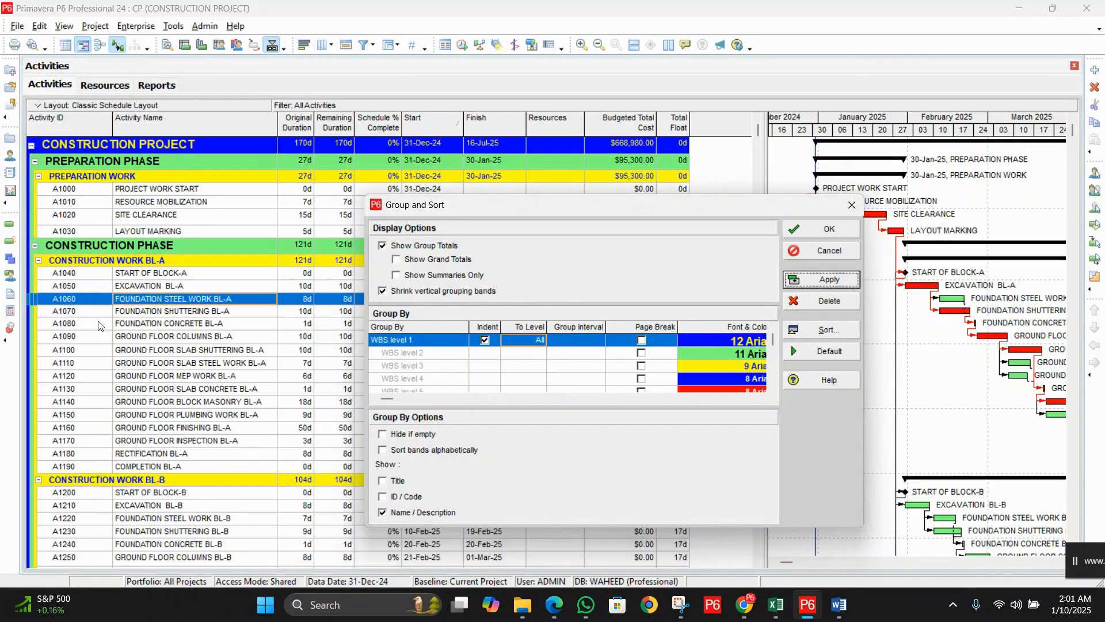
{"action": "left_click", "coordinate": [405, 292]}
{"action": "left_click", "coordinate": [833, 287]}
{"action": "left_click", "coordinate": [438, 277]}
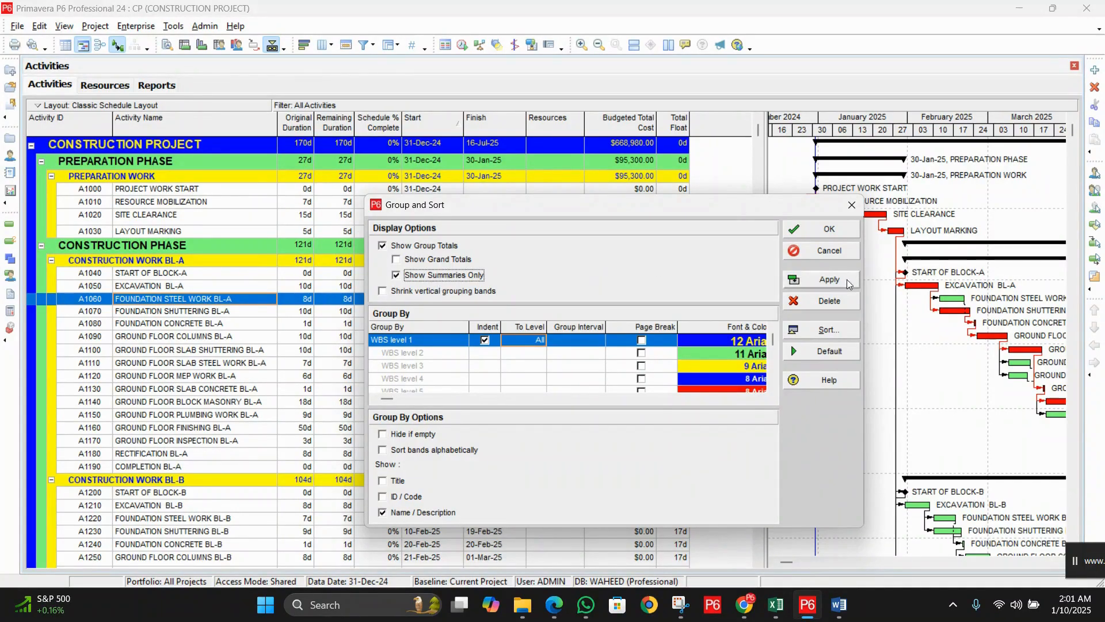
{"action": "left_click", "coordinate": [831, 279]}
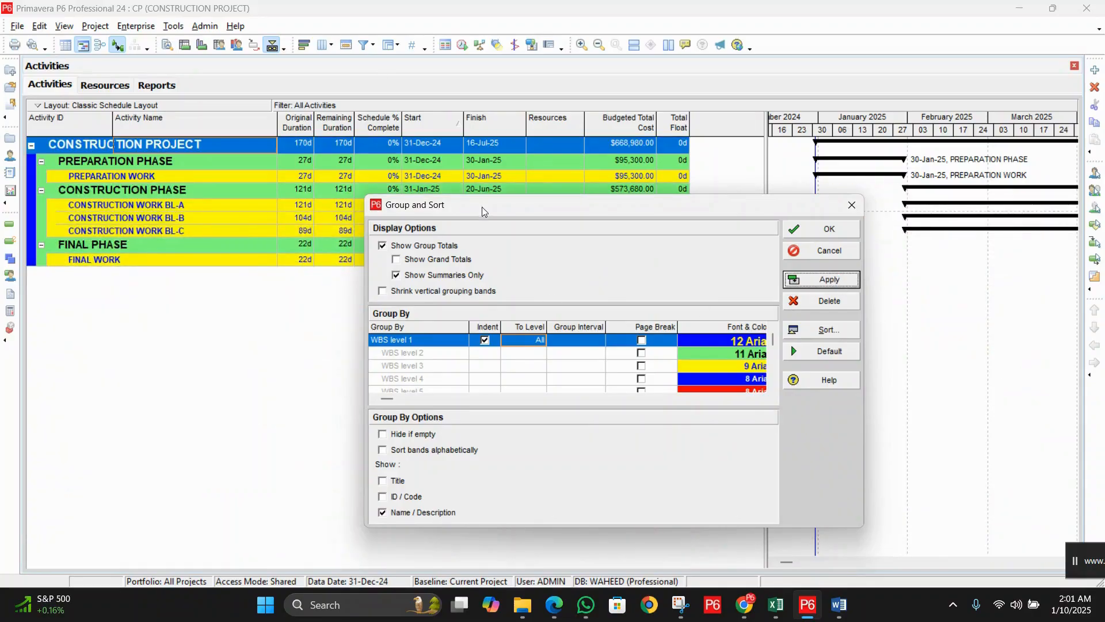
{"action": "left_click_drag", "start_coordinate": [489, 205], "coordinate": [548, 232]}
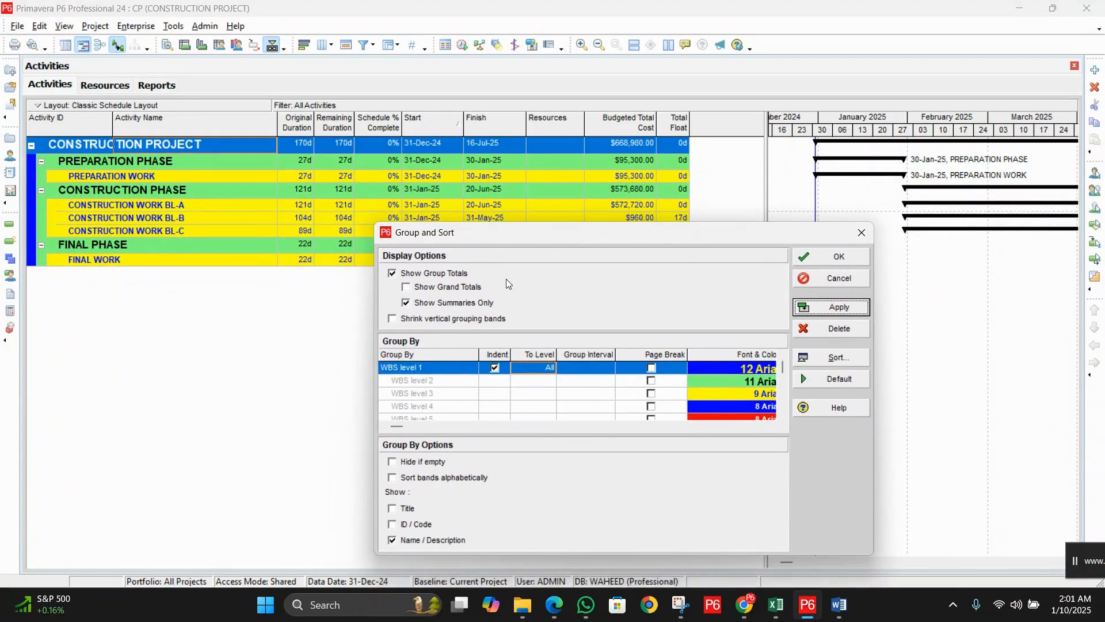
{"action": "left_click", "coordinate": [429, 303]}
{"action": "left_click", "coordinate": [811, 307]}
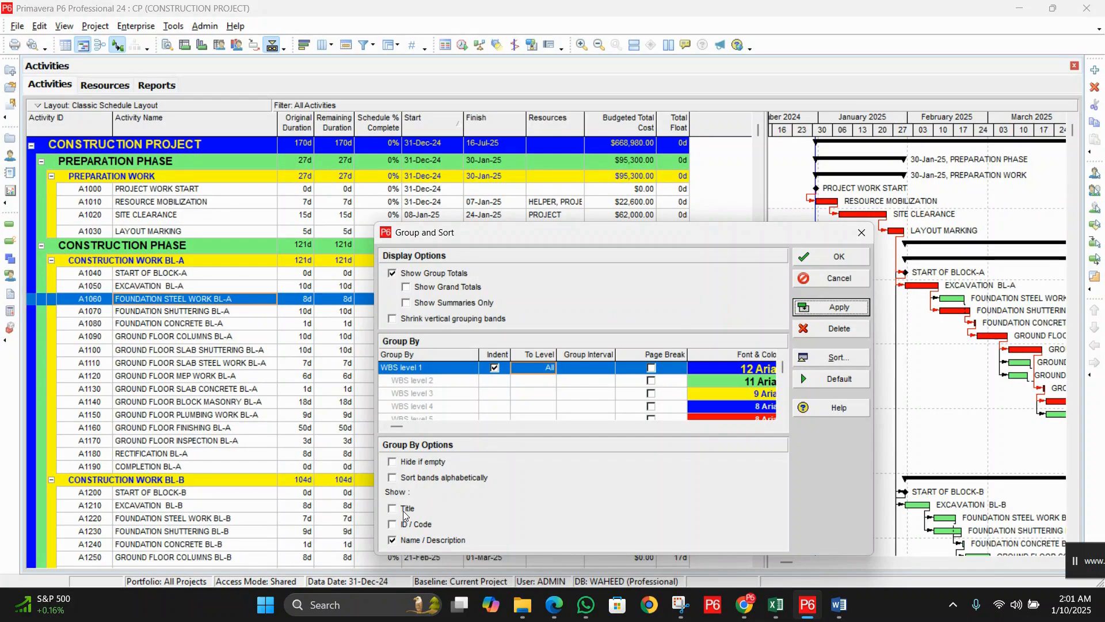
Step: Preview WBS codes in the group band labels, then remove them again
{"action": "left_click", "coordinate": [406, 526]}
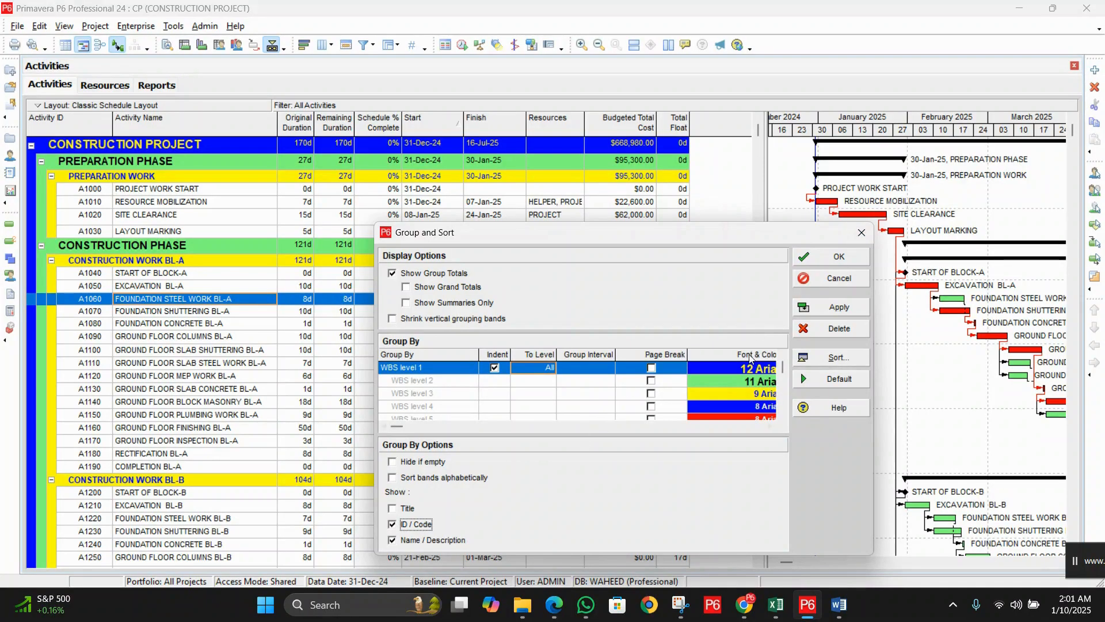
{"action": "left_click", "coordinate": [821, 306]}
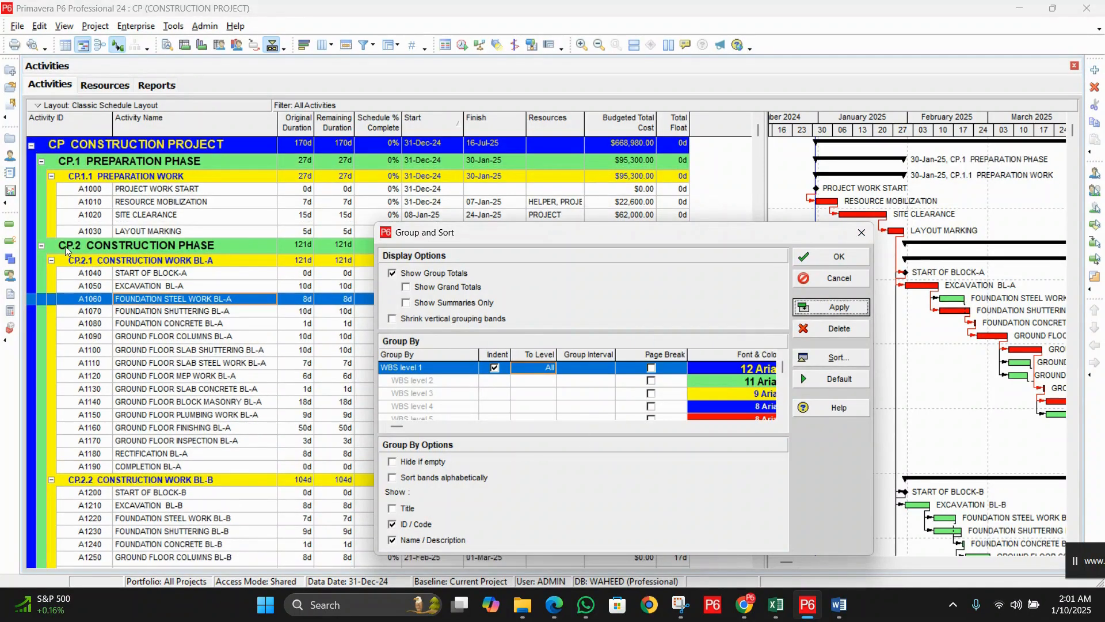
{"action": "left_click", "coordinate": [392, 524]}
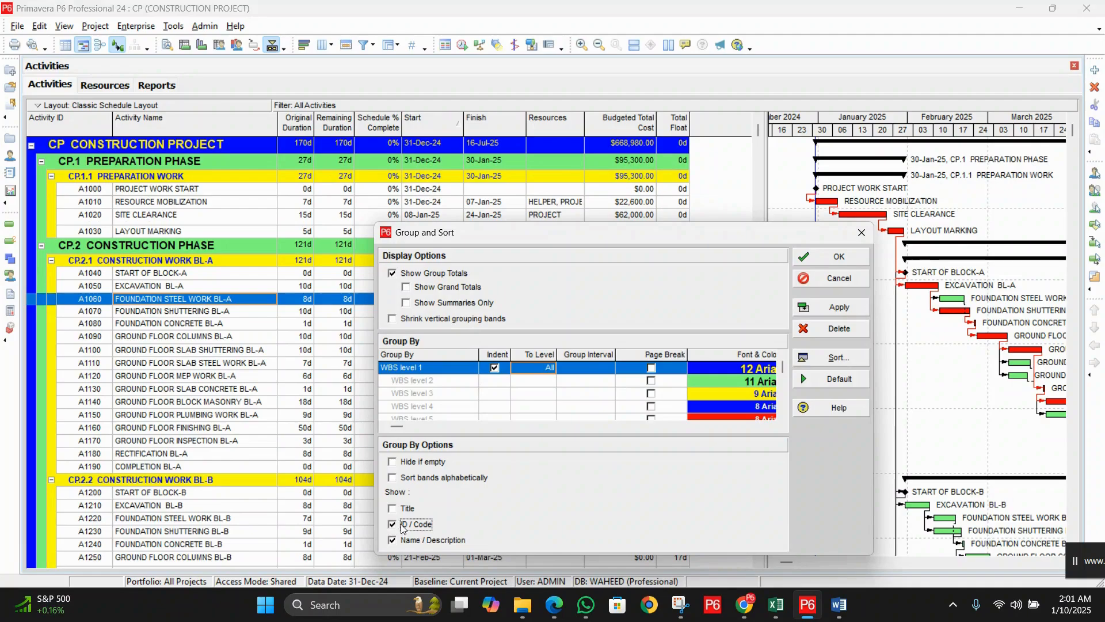
{"action": "left_click", "coordinate": [828, 307]}
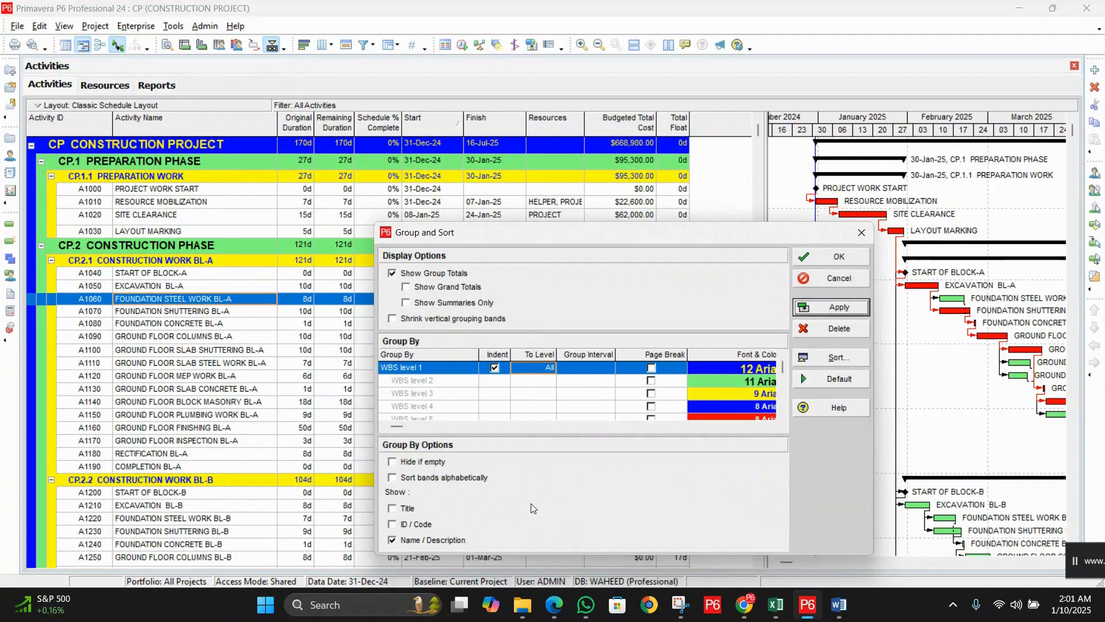
Step: Preview Project and WBS title prefixes on the bands, remove them, and confirm the settings
{"action": "left_click", "coordinate": [407, 509]}
{"action": "left_click", "coordinate": [835, 308]}
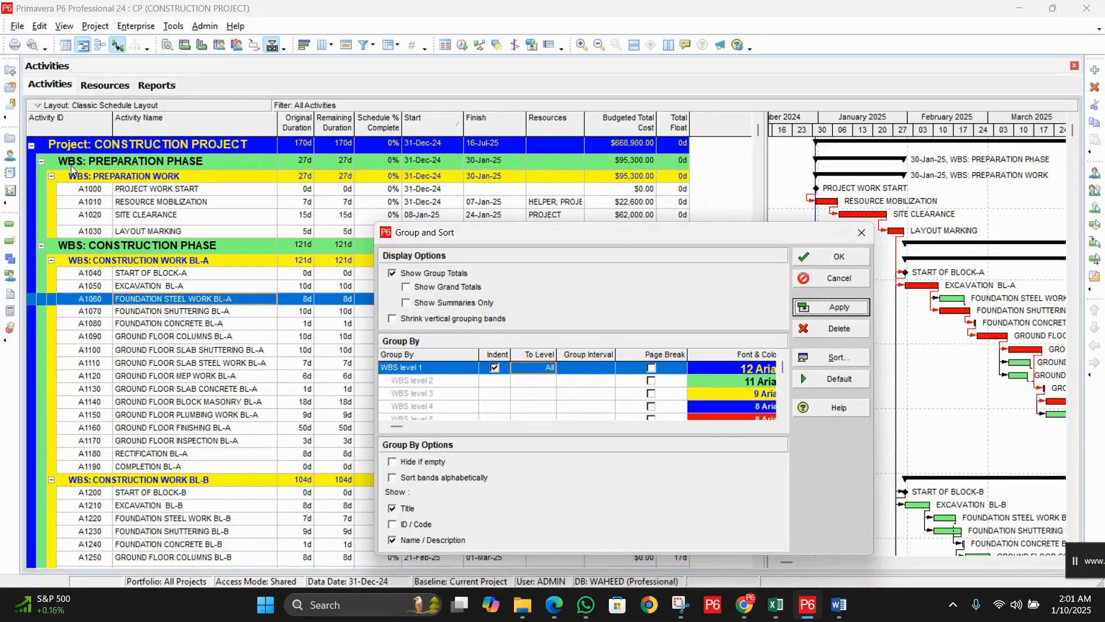
{"action": "left_click", "coordinate": [407, 510]}
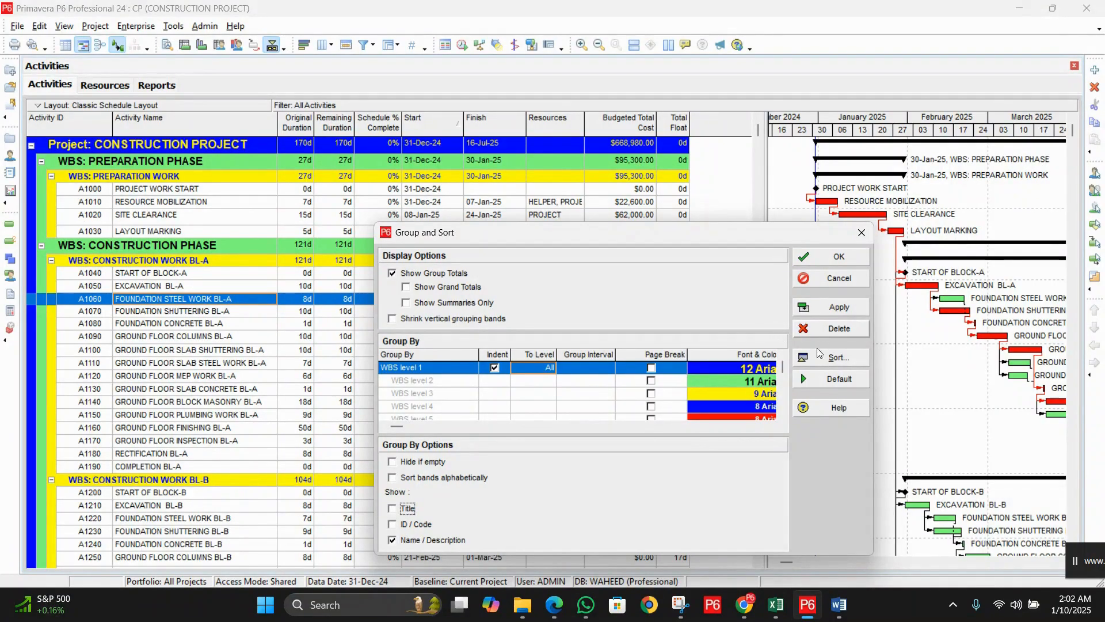
{"action": "left_click", "coordinate": [838, 311]}
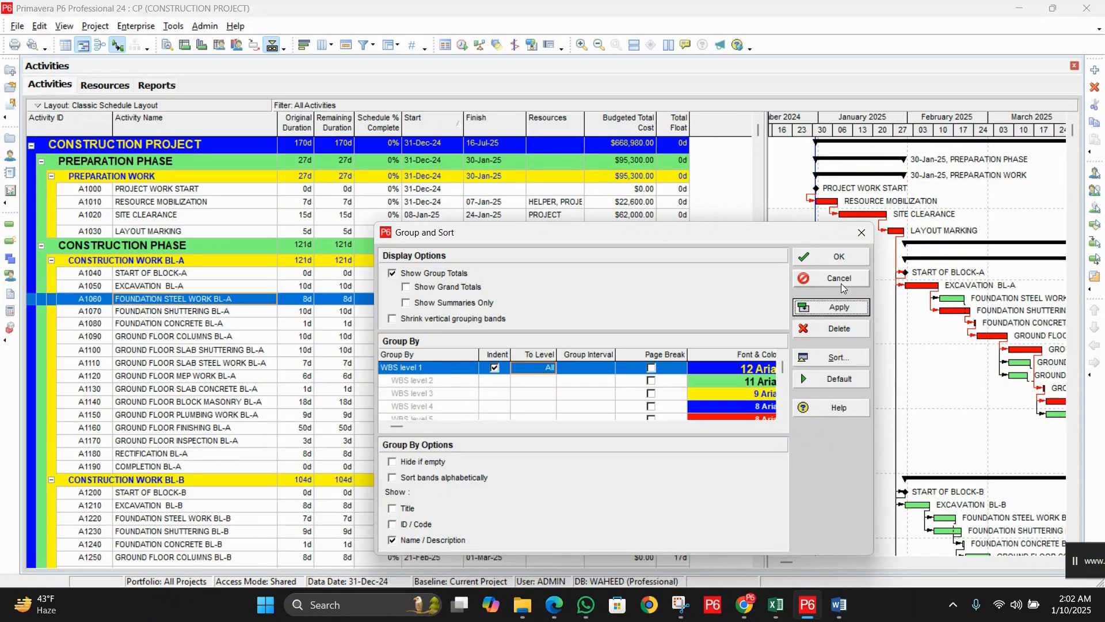
{"action": "left_click", "coordinate": [841, 262]}
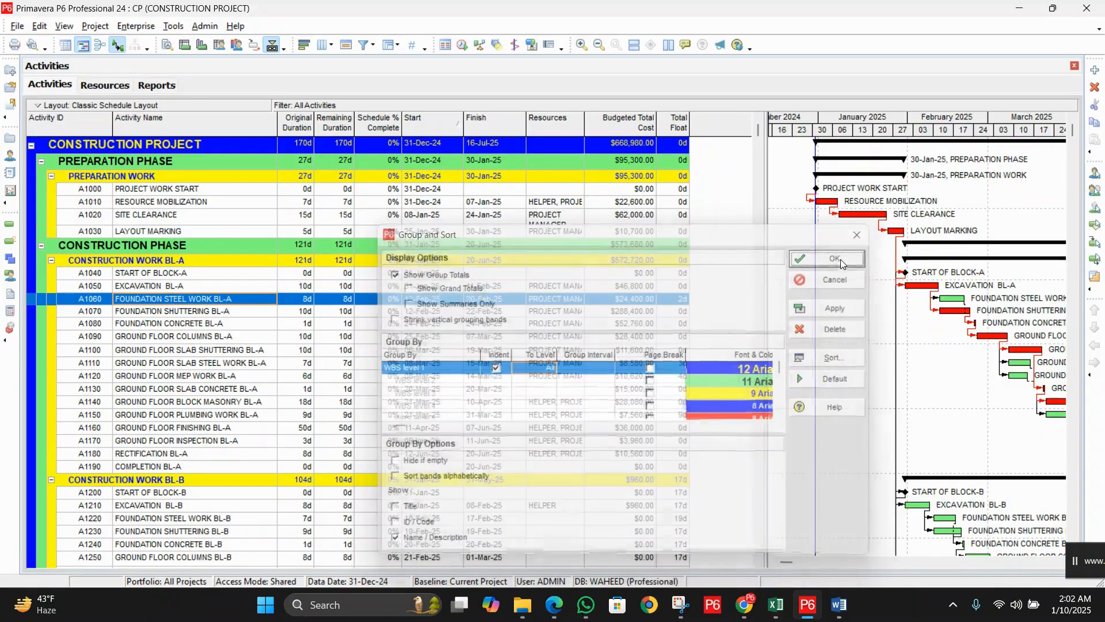